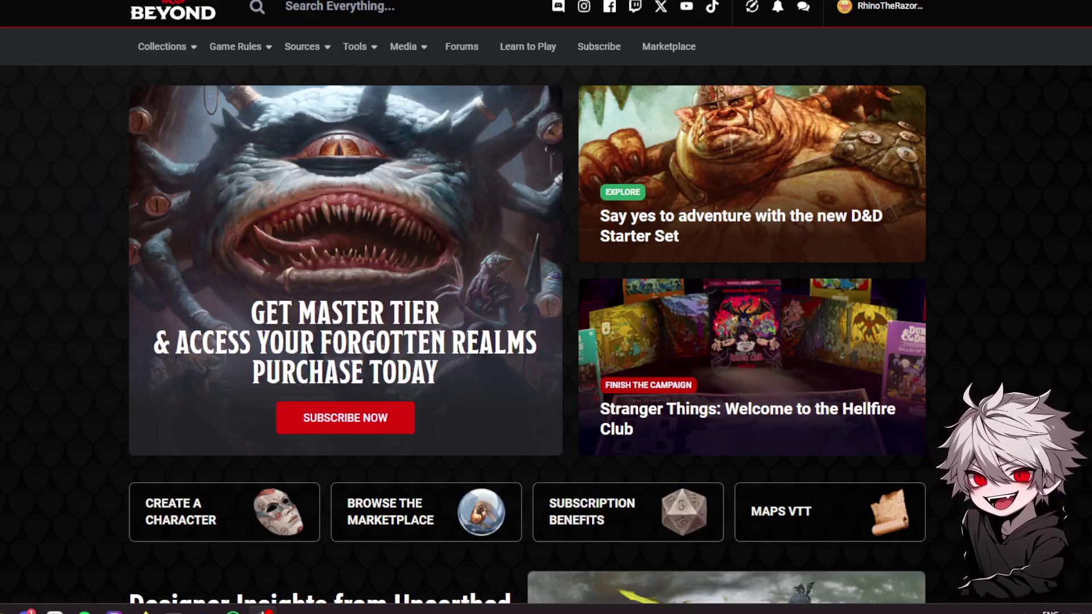
# Start creating a new character with the Standard step-by-step method, without help text
pyautogui.moveTo(164, 45)
pyautogui.scroll(-3, 74, 407)
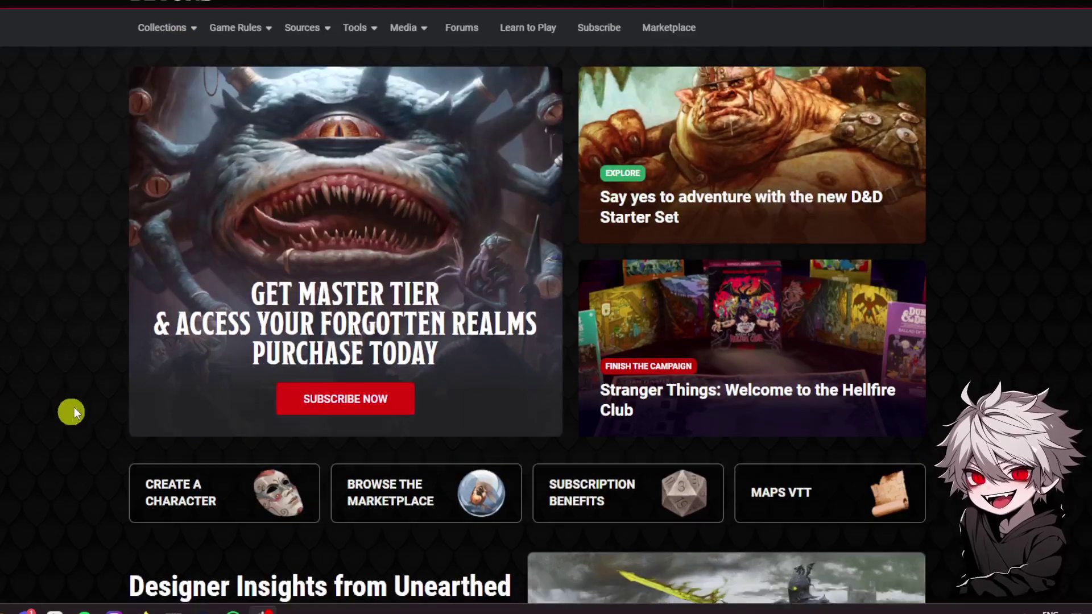
pyautogui.click(174, 388)
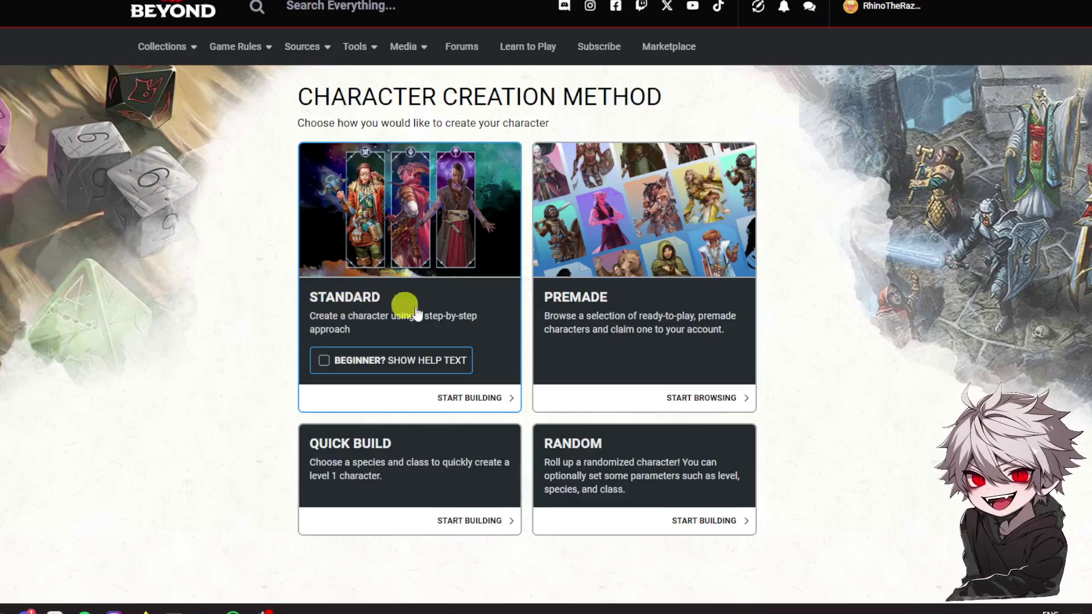
pyautogui.click(477, 398)
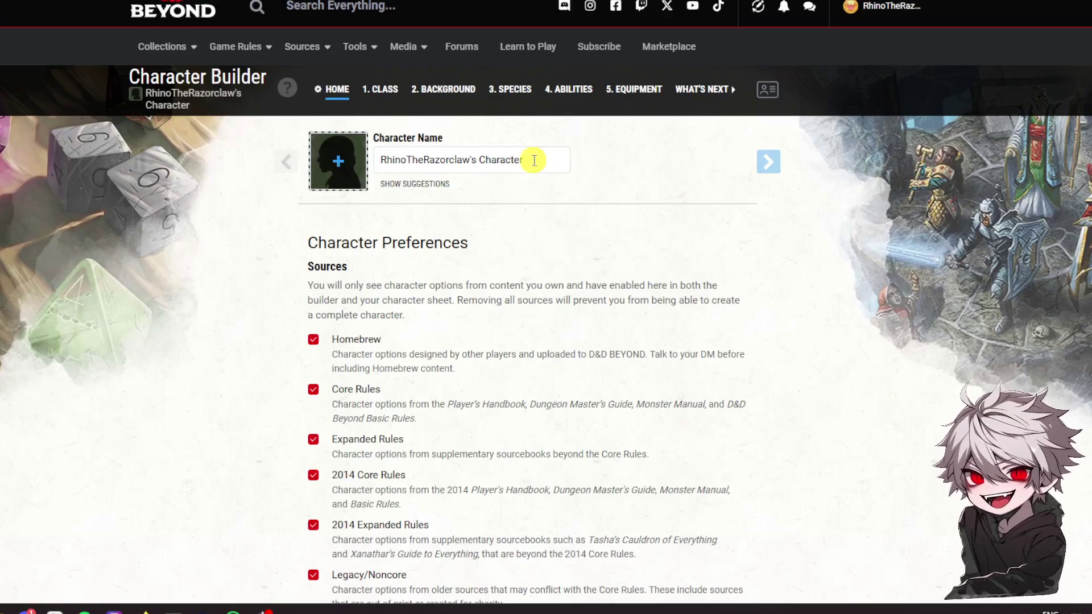
# Replace the default character name with "Fighter 1"
pyautogui.scroll(-1, 358, 340)
pyautogui.scroll(-5, 358, 340)
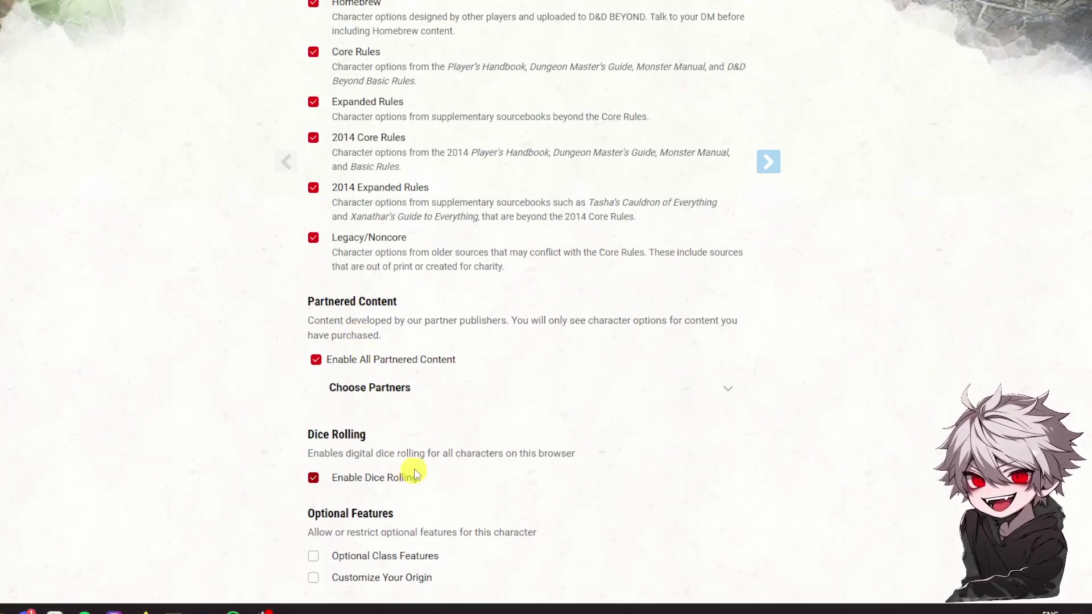
pyautogui.scroll(7, 414, 469)
pyautogui.moveTo(524, 159); pyautogui.dragTo(338, 162)
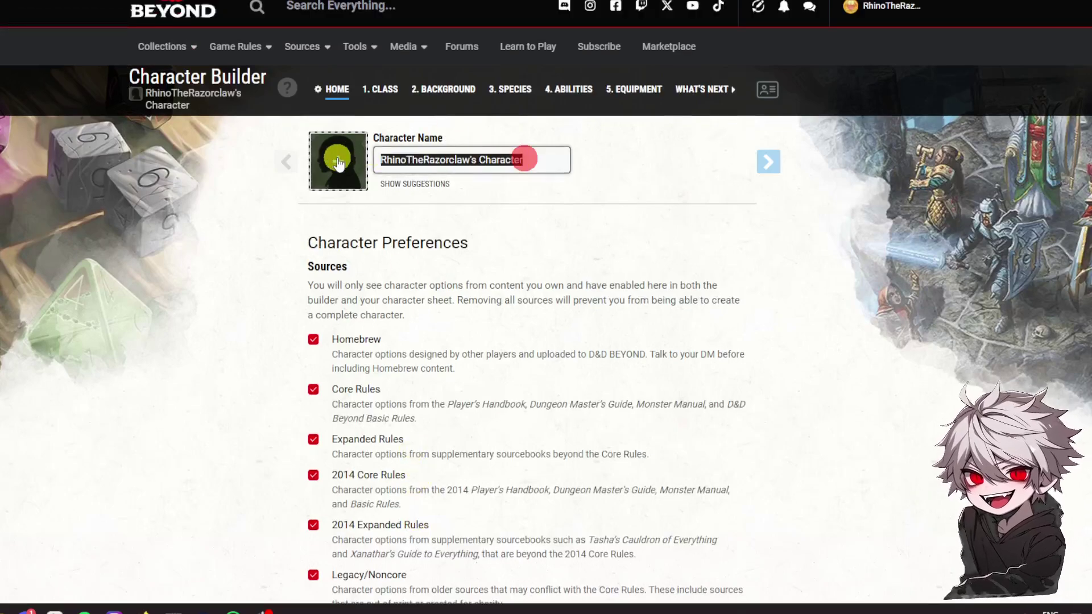
pyautogui.write('Fighter 1')
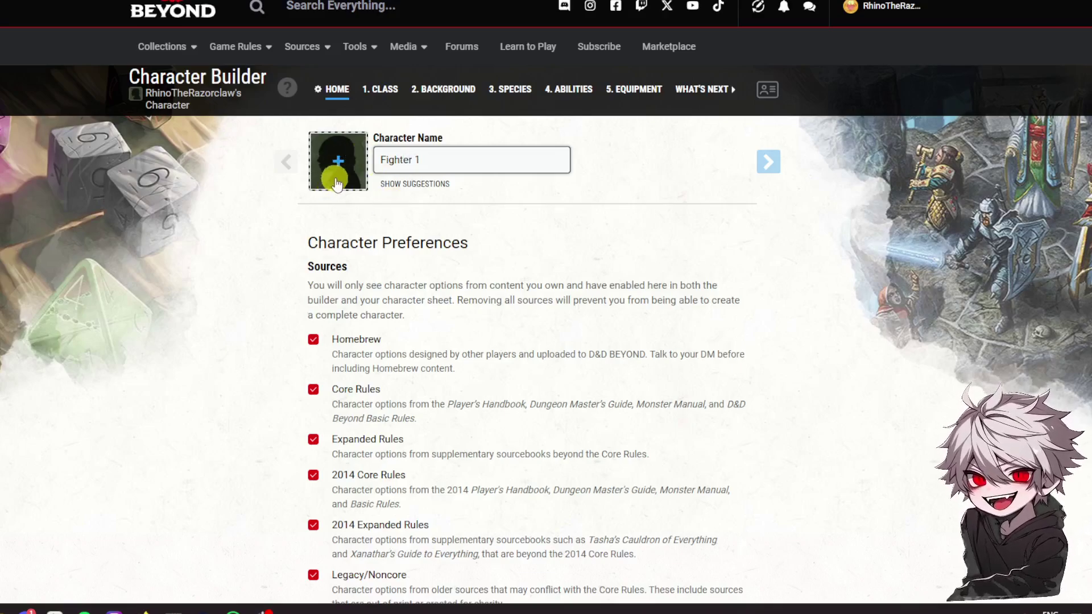
# Apply the brown-haired portrait with the scarf, fourth in the third row of portraits, to the character
pyautogui.click(337, 163)
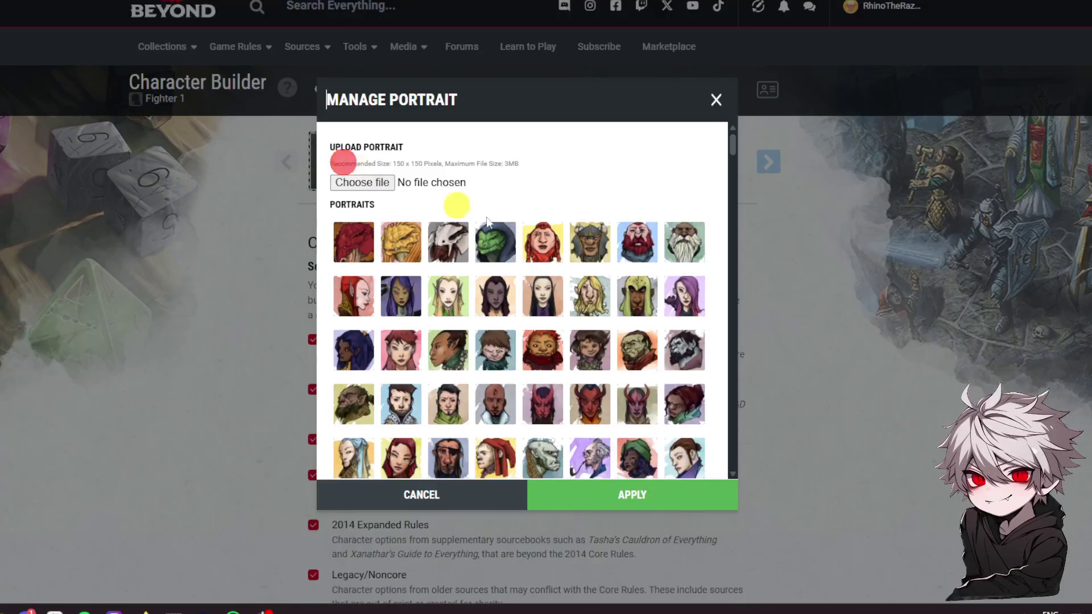
pyautogui.click(406, 410)
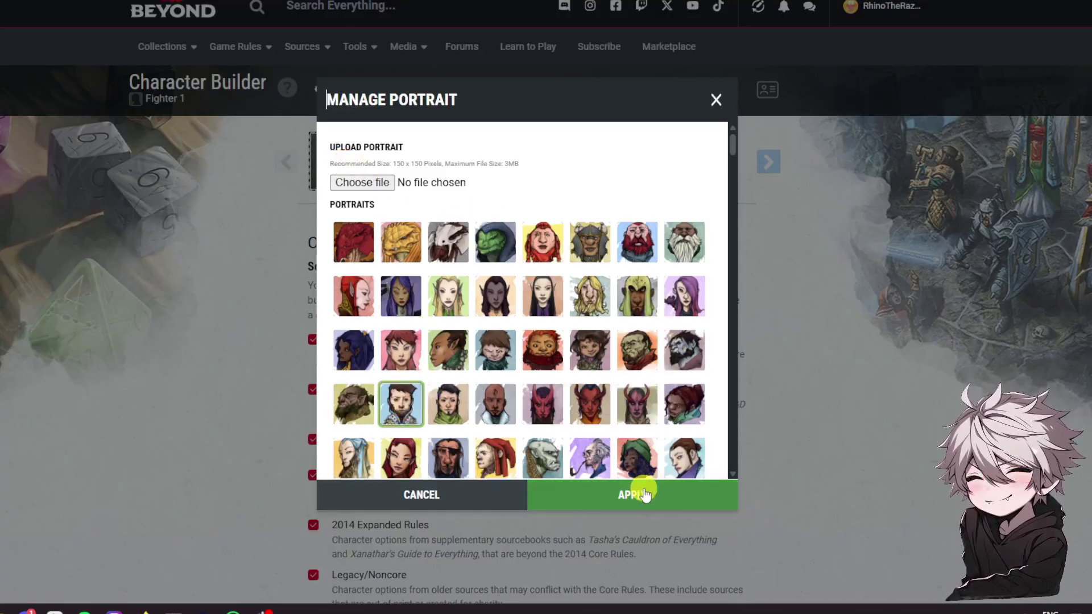
pyautogui.click(484, 347)
pyautogui.click(605, 499)
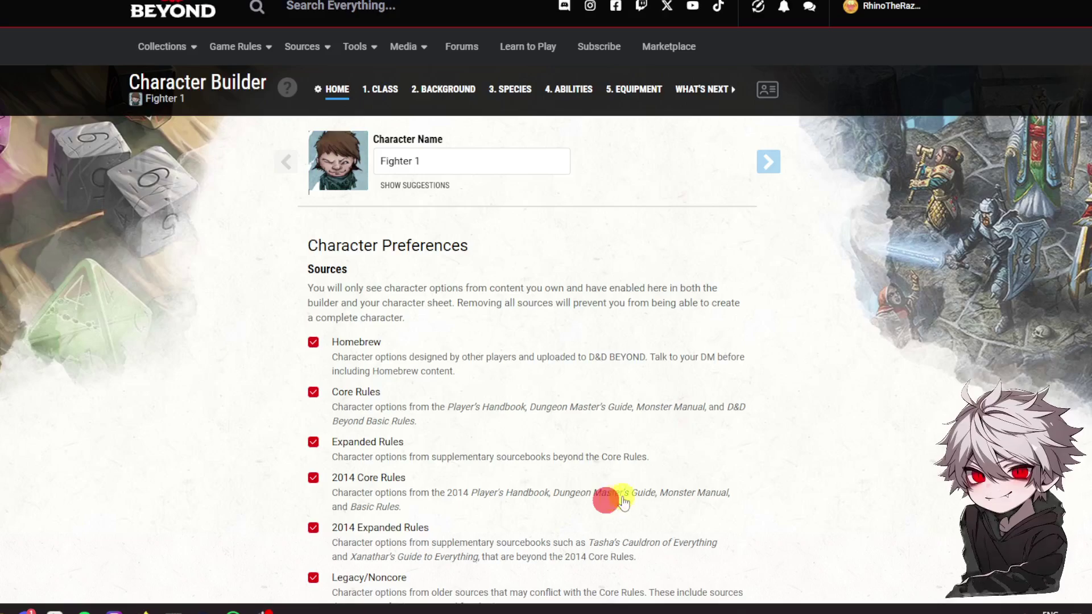
# Disable the Homebrew, Expanded Rules, 2014 Core Rules, 2014 Expanded Rules and Legacy/Noncore sources, leaving only Core Rules enabled
pyautogui.scroll(-1, 510, 246)
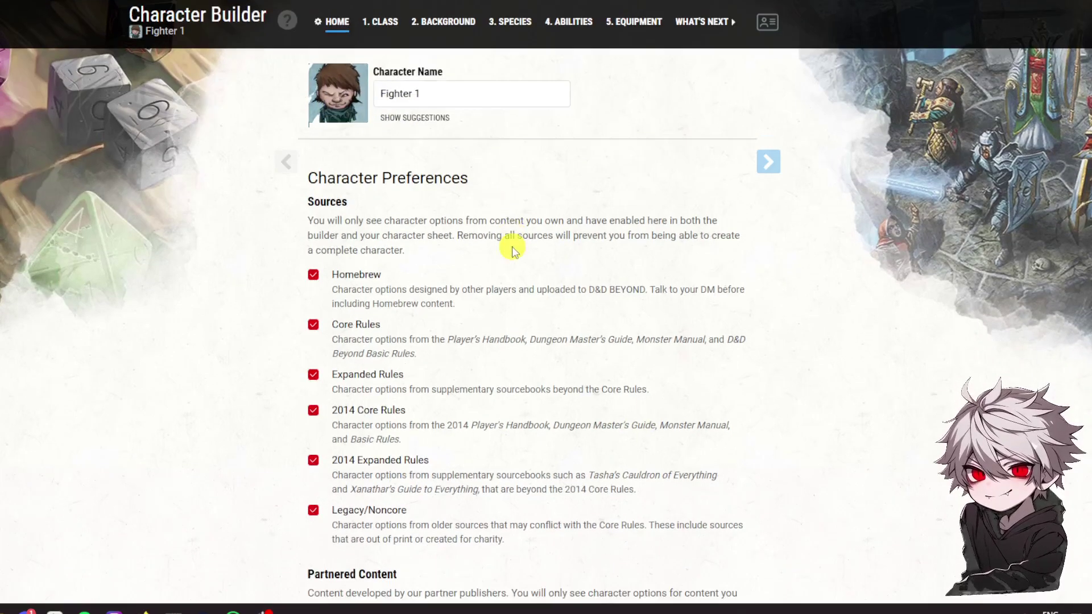
pyautogui.scroll(-1, 392, 205)
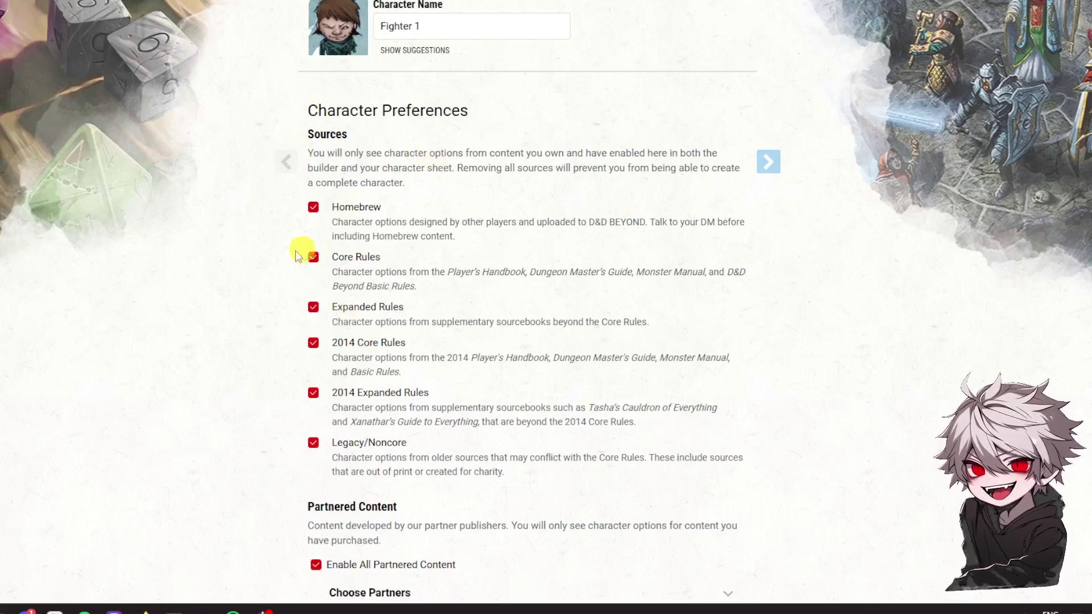
pyautogui.click(315, 208)
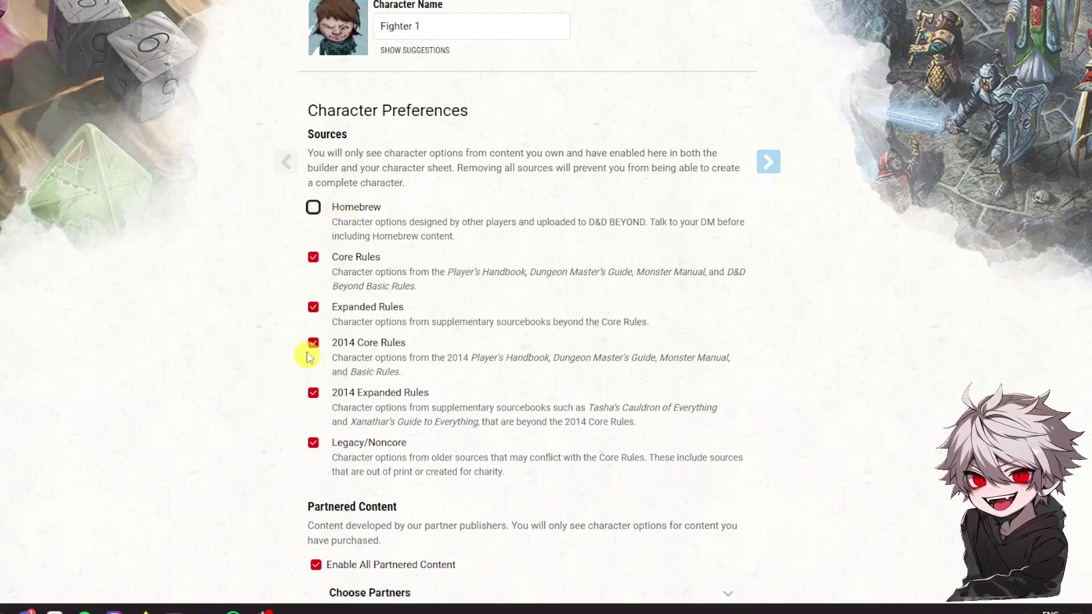
pyautogui.click(314, 345)
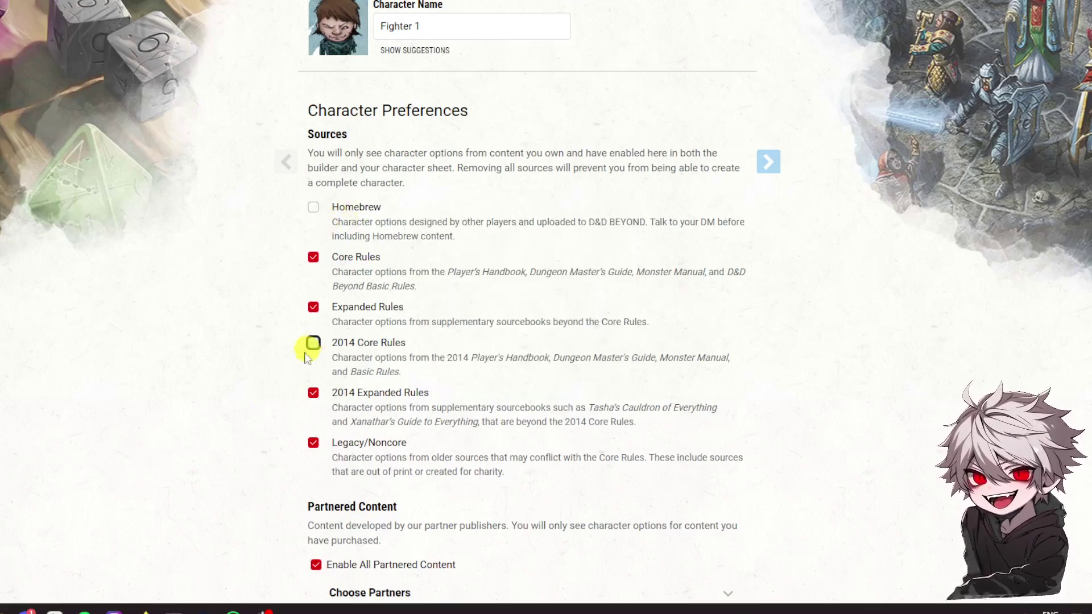
pyautogui.click(311, 395)
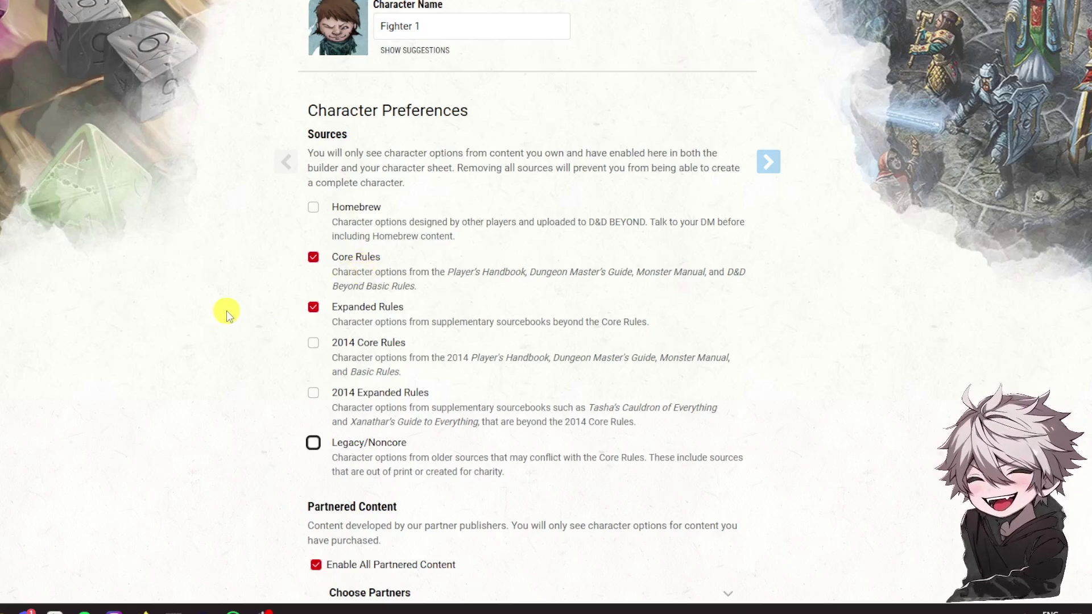
pyautogui.click(314, 307)
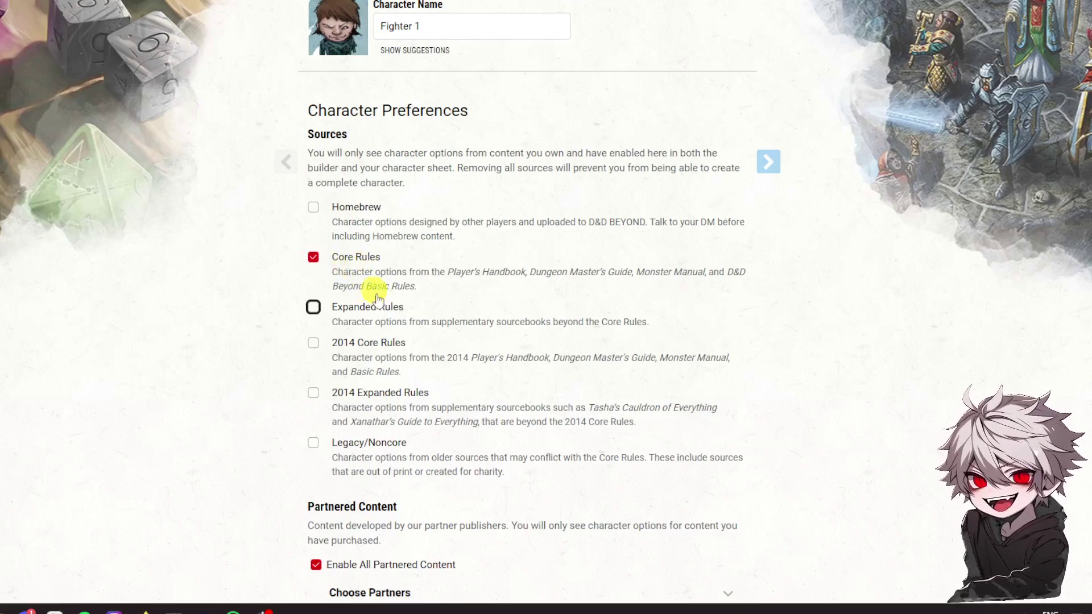
# Disable all partnered content for the character
pyautogui.scroll(-5, 387, 307)
pyautogui.scroll(1, 392, 313)
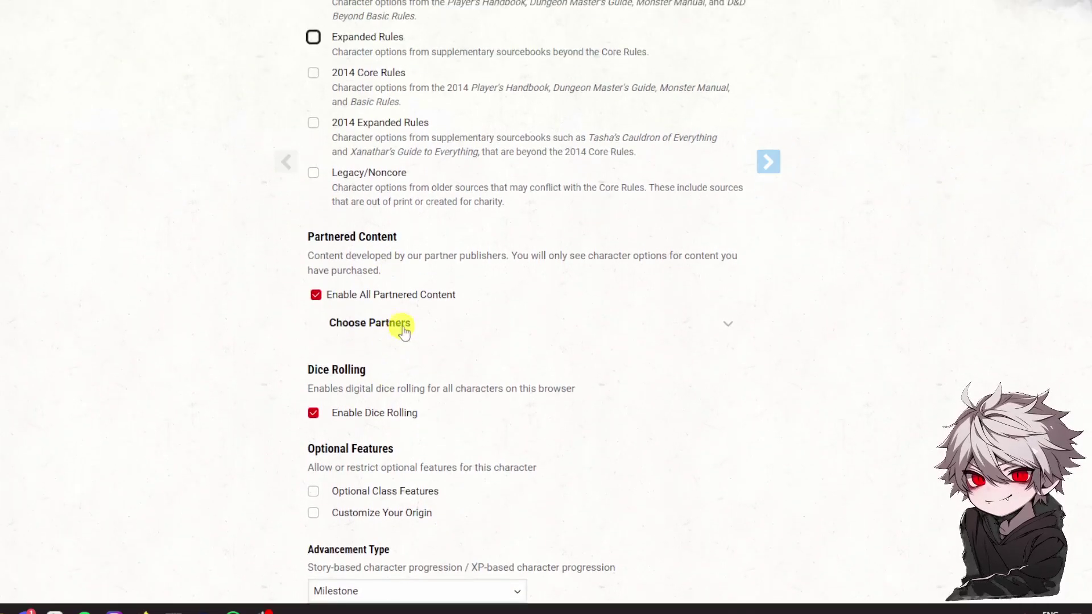
pyautogui.click(316, 296)
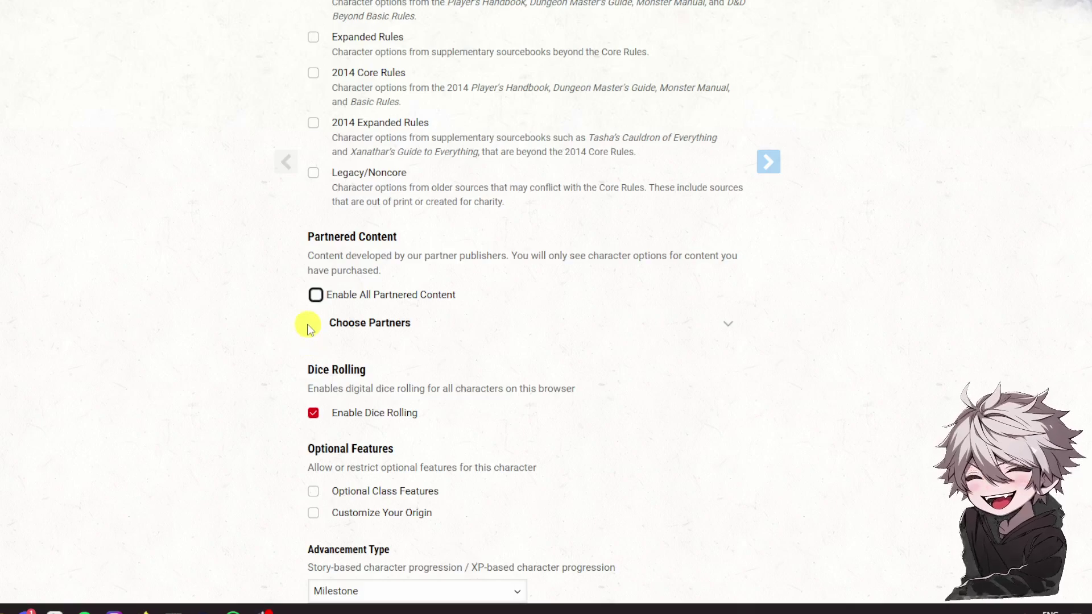
# Review the preferences for dice rolling, optional features, advancement type, hit point type, prerequisites and level-scaled spells
pyautogui.scroll(2, 397, 353)
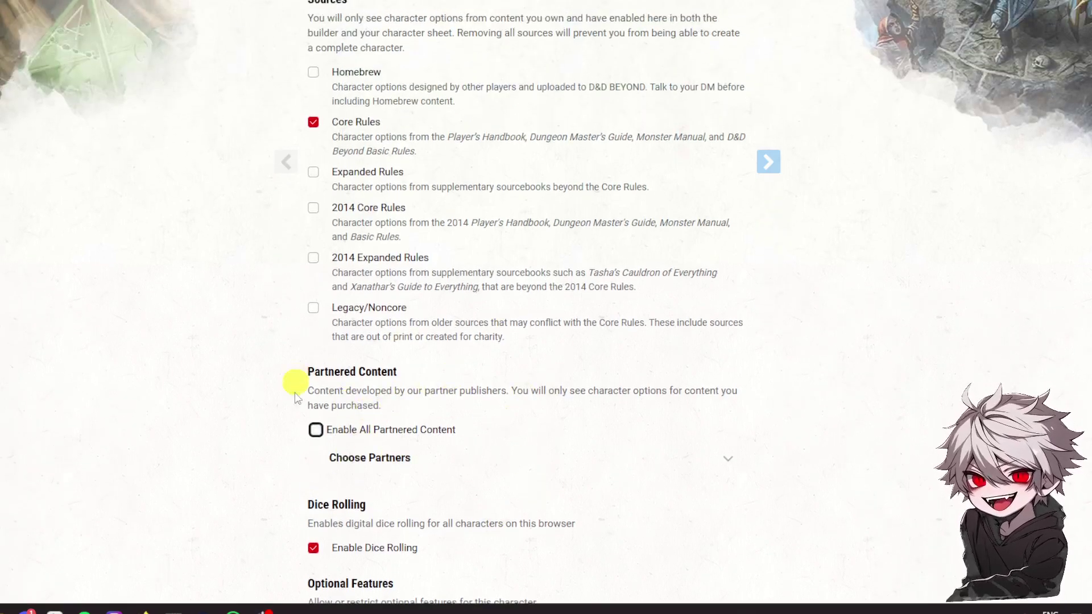
pyautogui.scroll(-1, 415, 410)
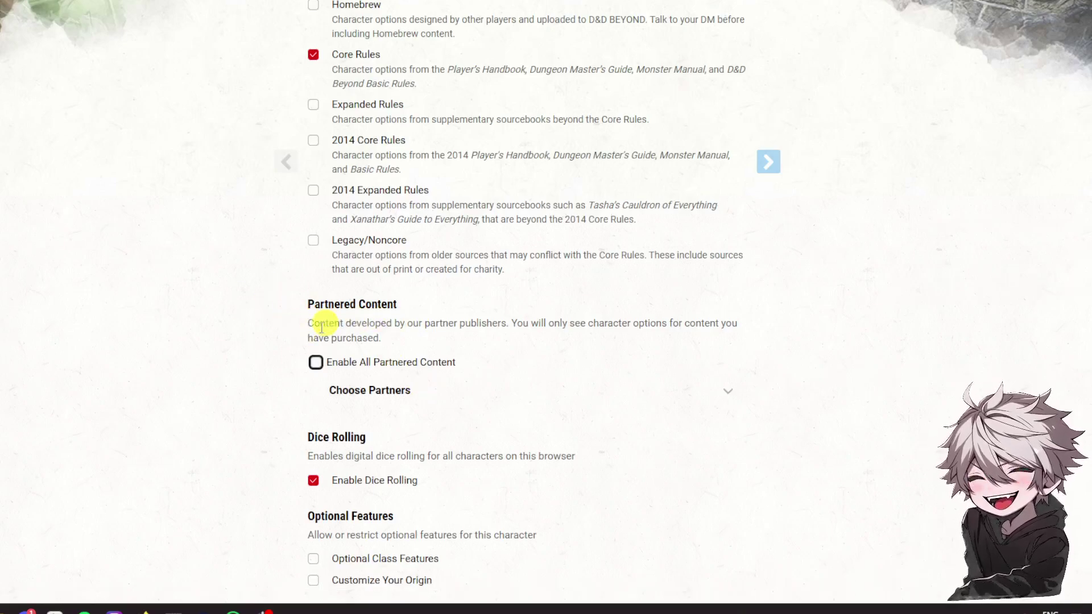
pyautogui.scroll(-2, 321, 328)
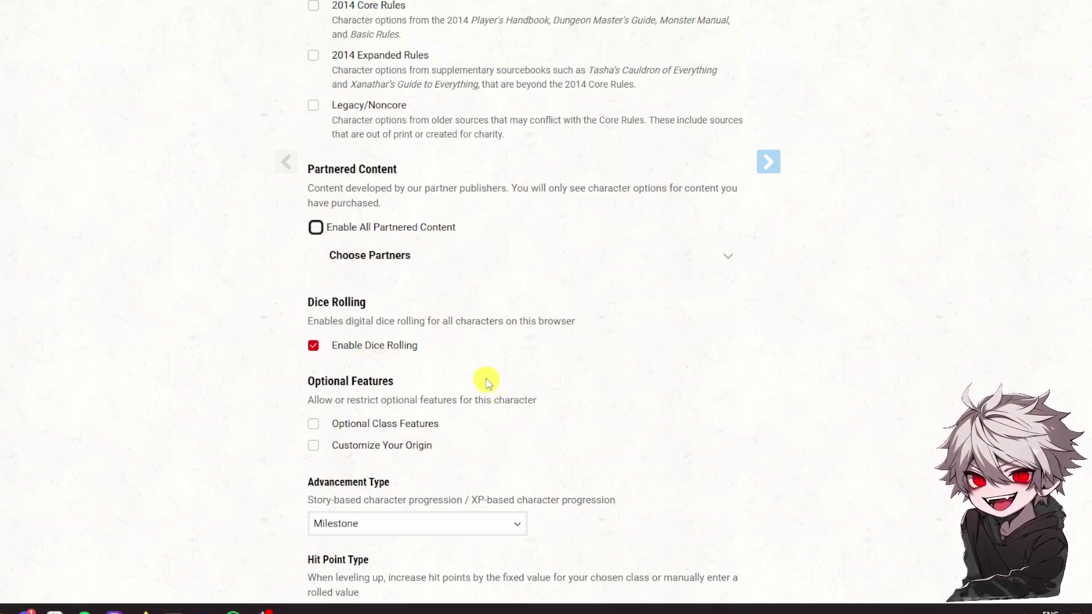
pyautogui.scroll(-1, 287, 438)
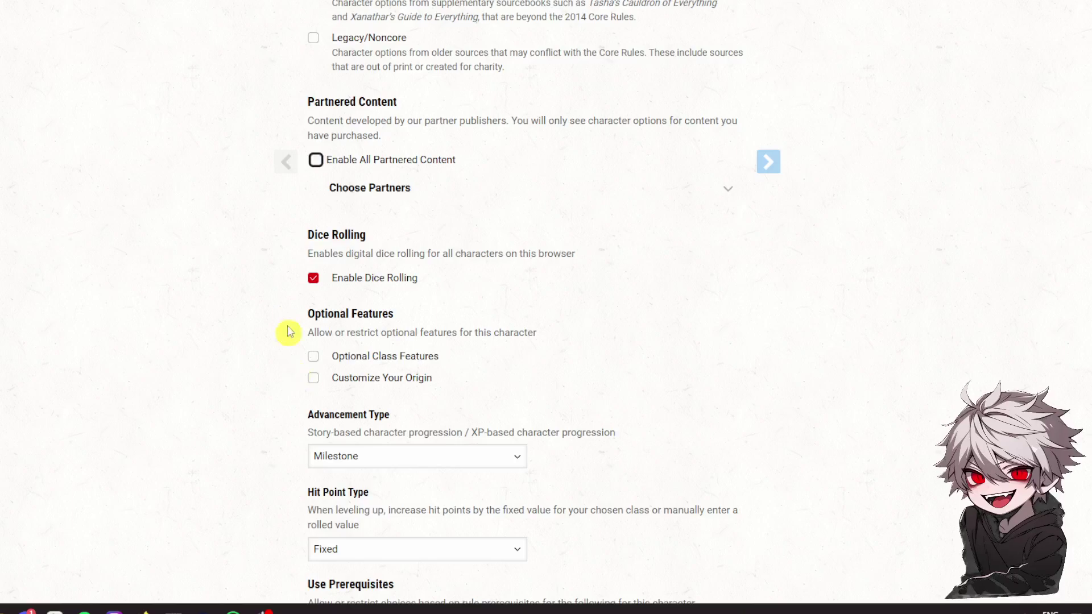
pyautogui.scroll(-2, 290, 394)
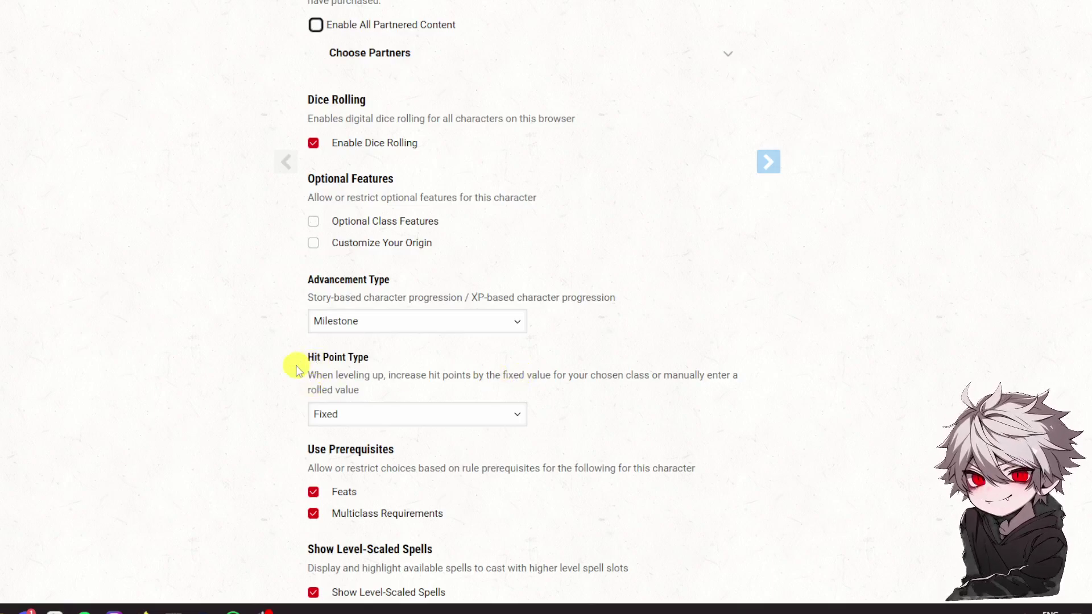
pyautogui.click(478, 413)
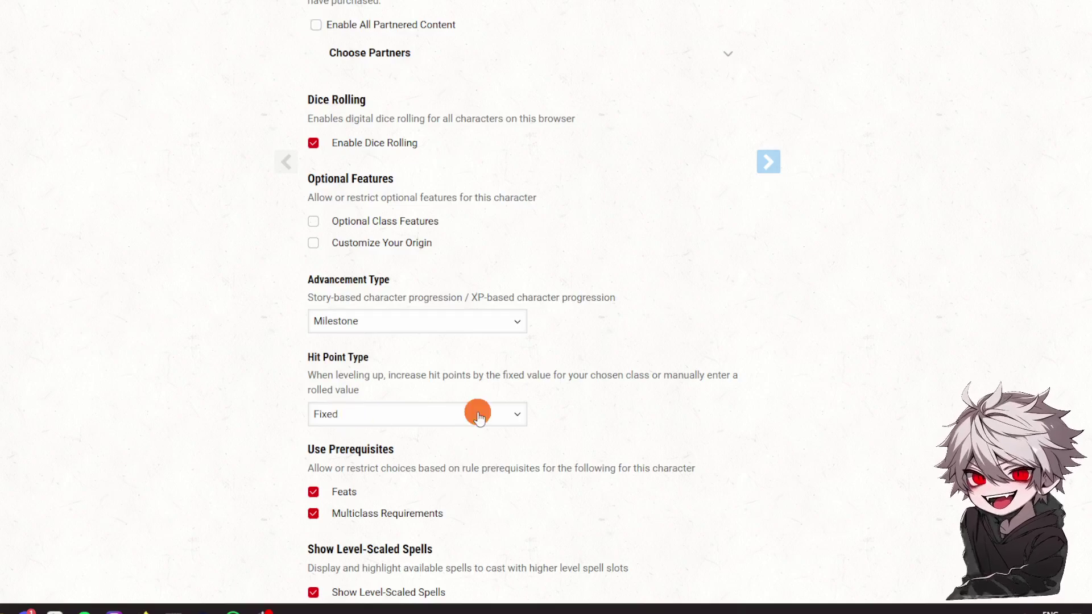
pyautogui.click(477, 413)
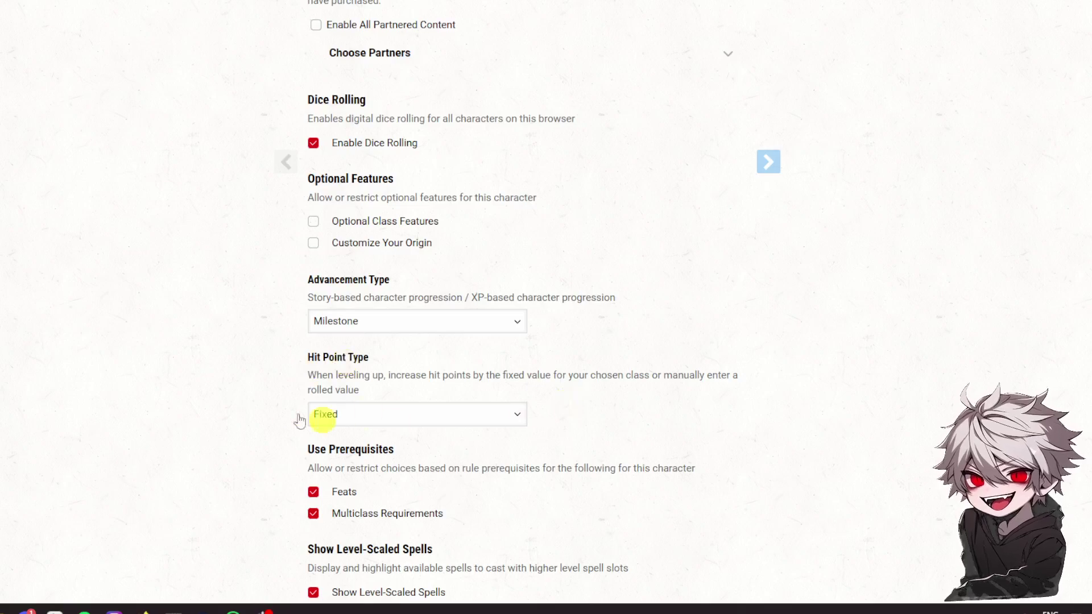
pyautogui.scroll(-1, 331, 426)
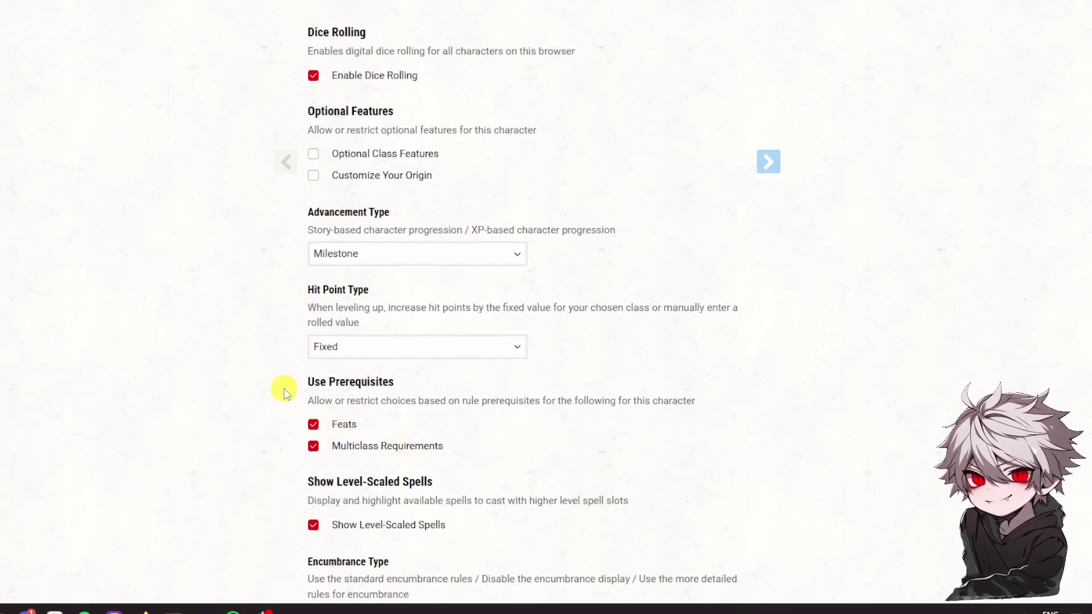
pyautogui.scroll(-2, 295, 364)
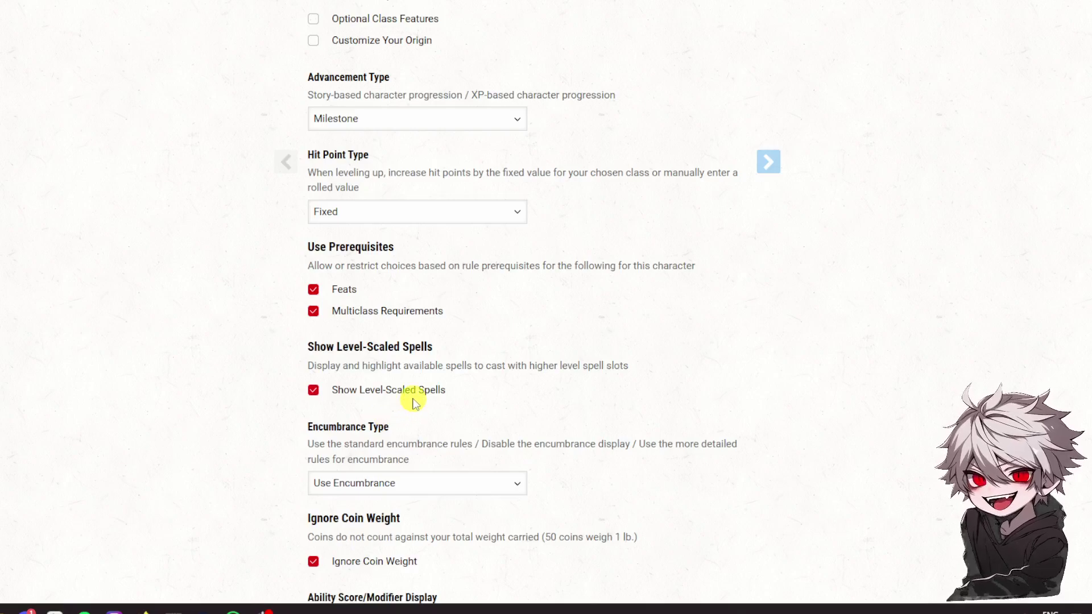
pyautogui.scroll(-2, 433, 409)
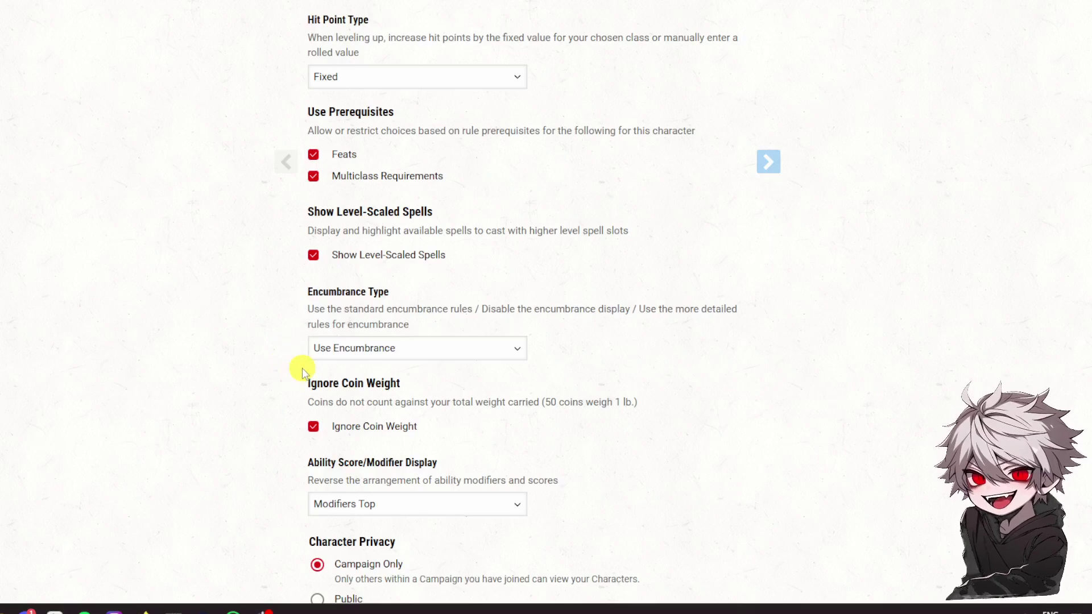
# Set the encumbrance type to No Encumbrance and the character privacy to Public
pyautogui.click(496, 350)
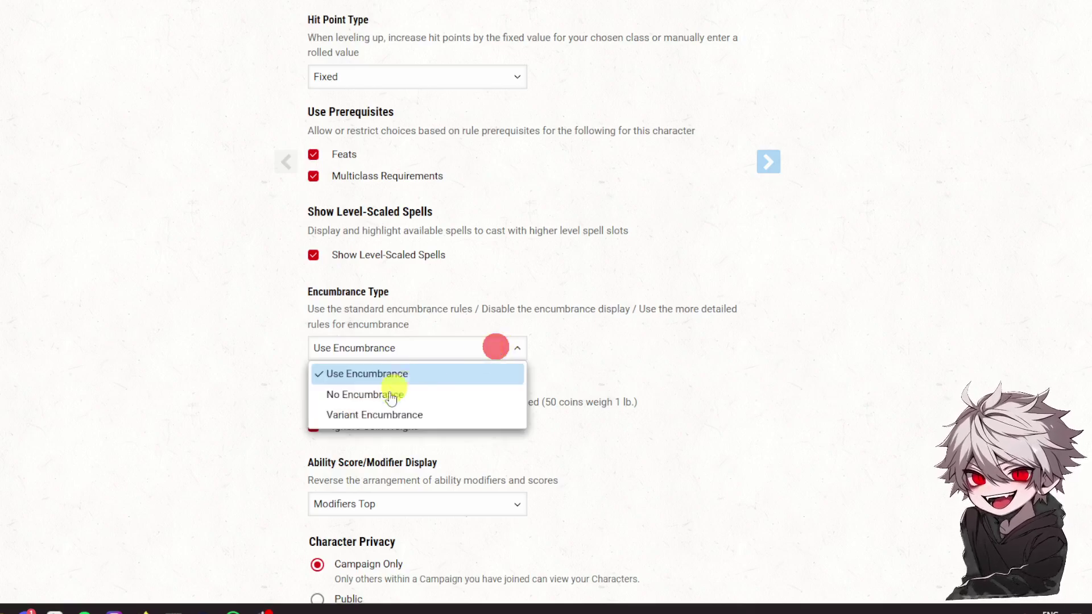
pyautogui.click(382, 390)
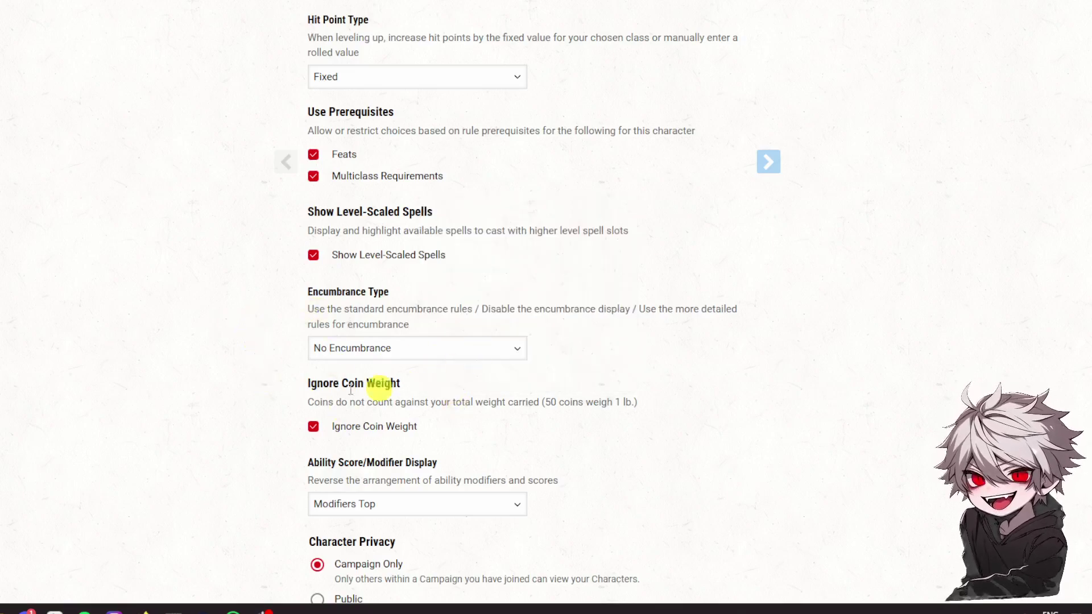
pyautogui.scroll(-1, 264, 356)
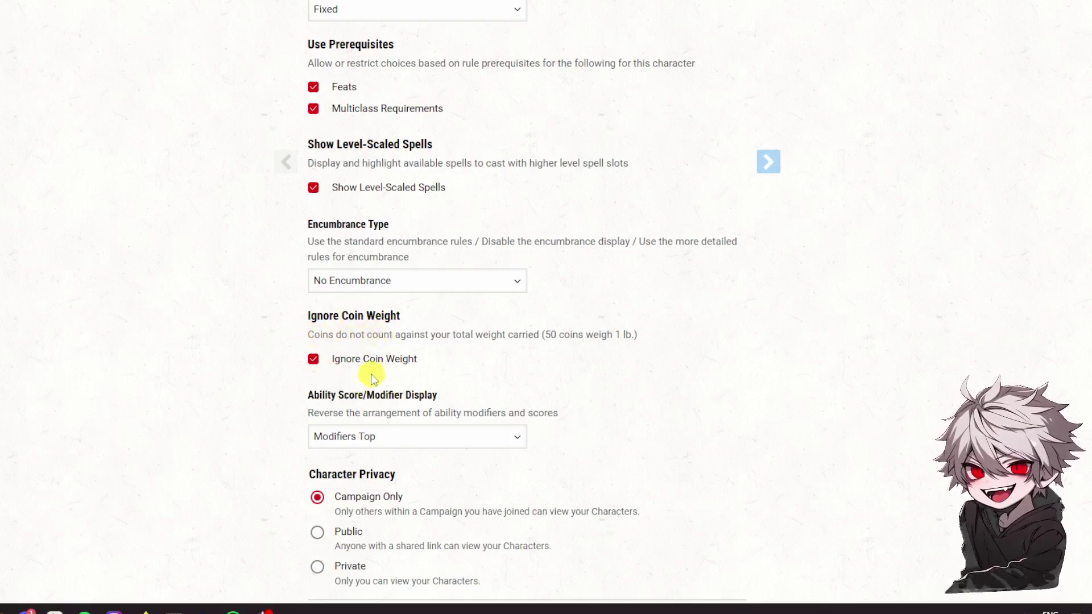
pyautogui.scroll(-1, 402, 392)
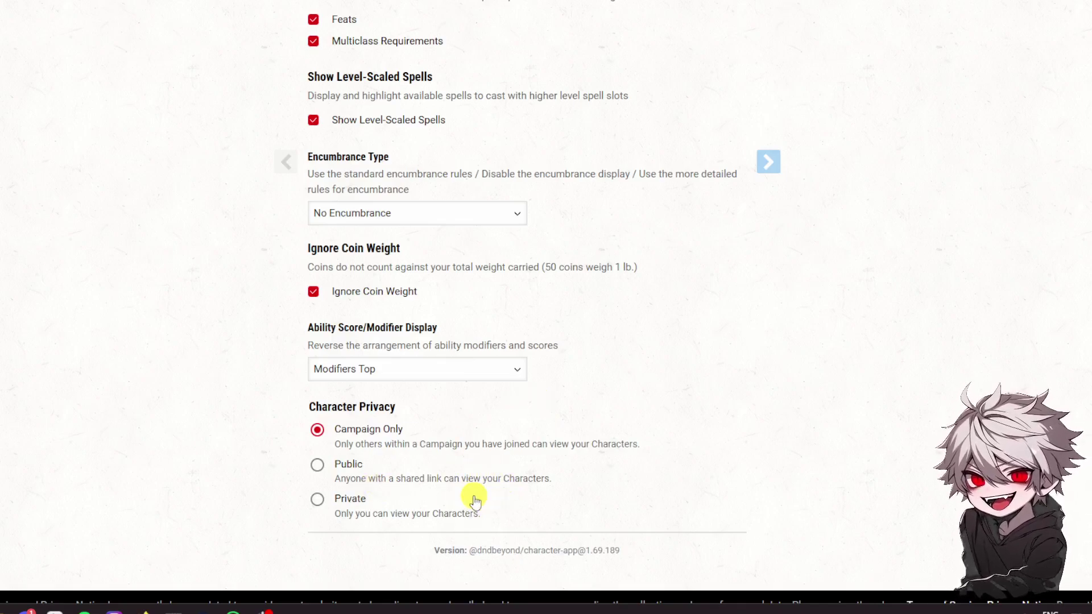
pyautogui.click(318, 471)
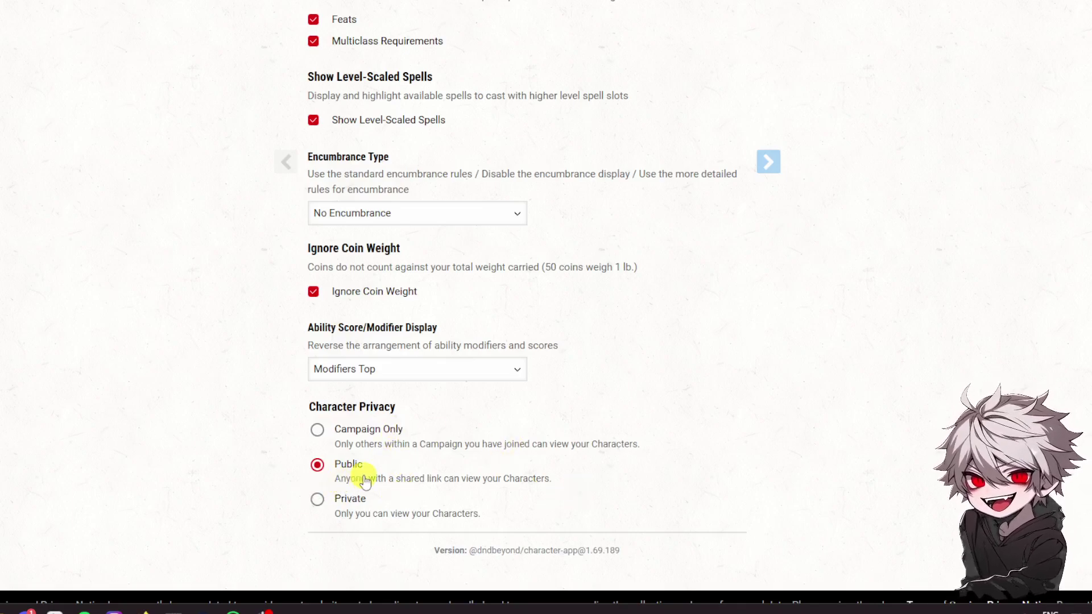
# Go to the builder's class selection stage
pyautogui.scroll(12, 487, 465)
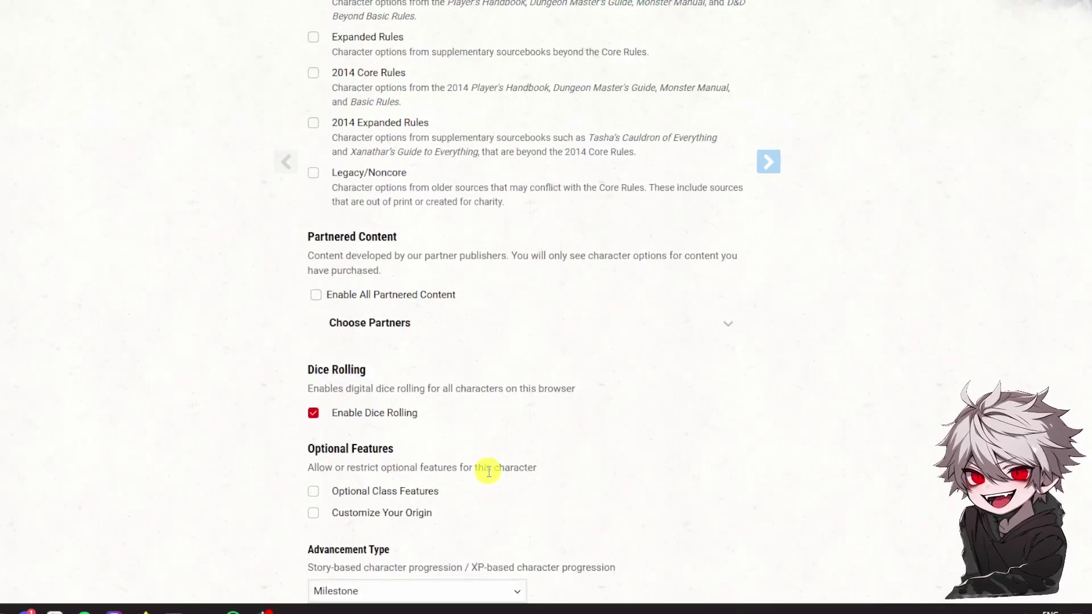
pyautogui.scroll(7, 489, 471)
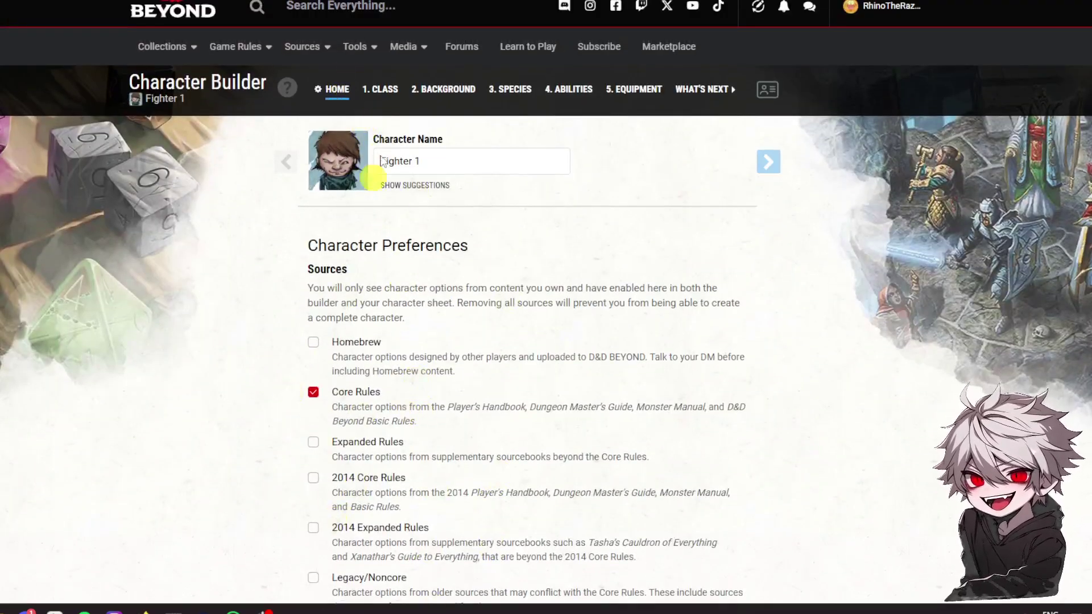
pyautogui.click(382, 91)
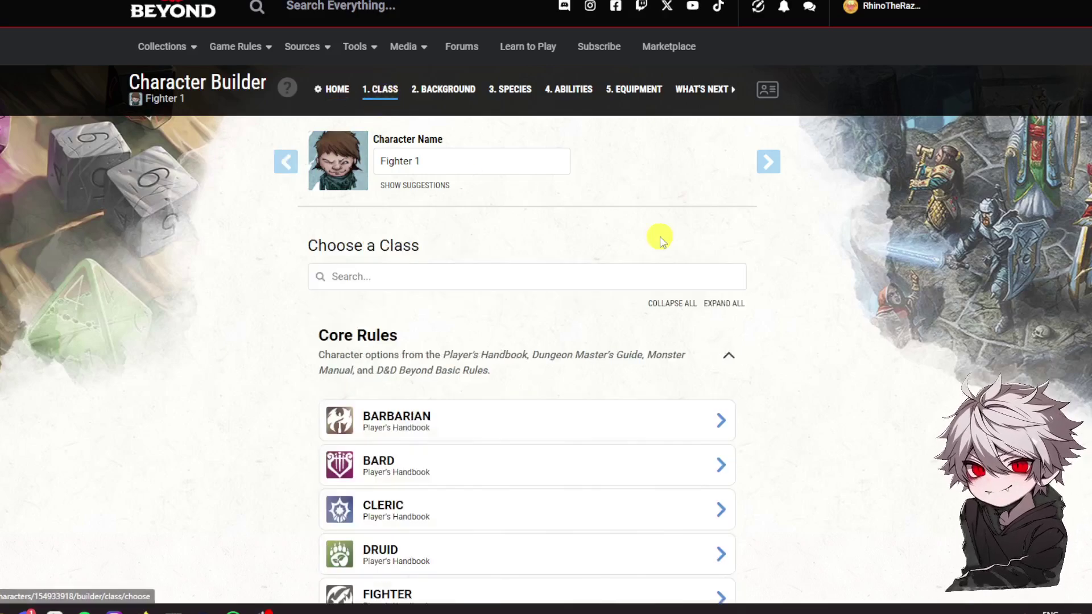
# Look through the Core Rules classes and open the details of the Fighter class
pyautogui.scroll(-1, 575, 311)
pyautogui.scroll(-10, 573, 311)
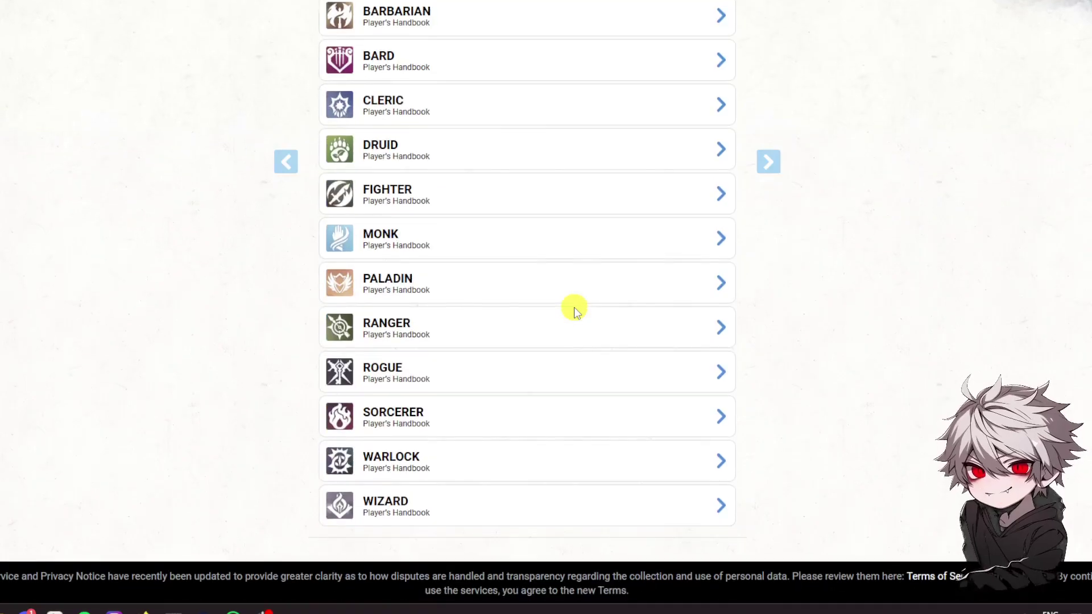
pyautogui.scroll(2, 415, 138)
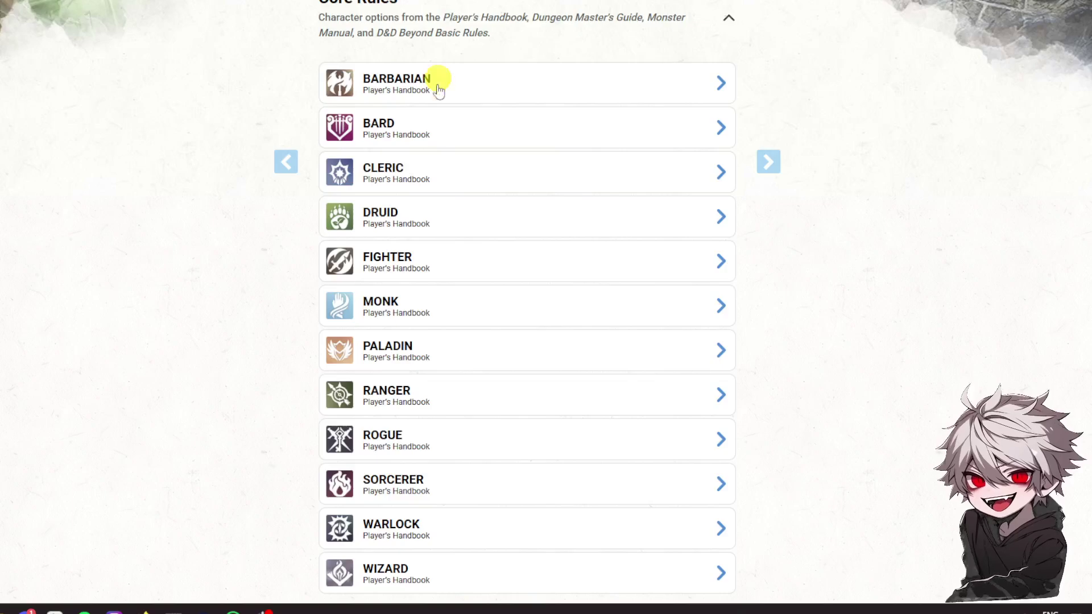
pyautogui.click(396, 267)
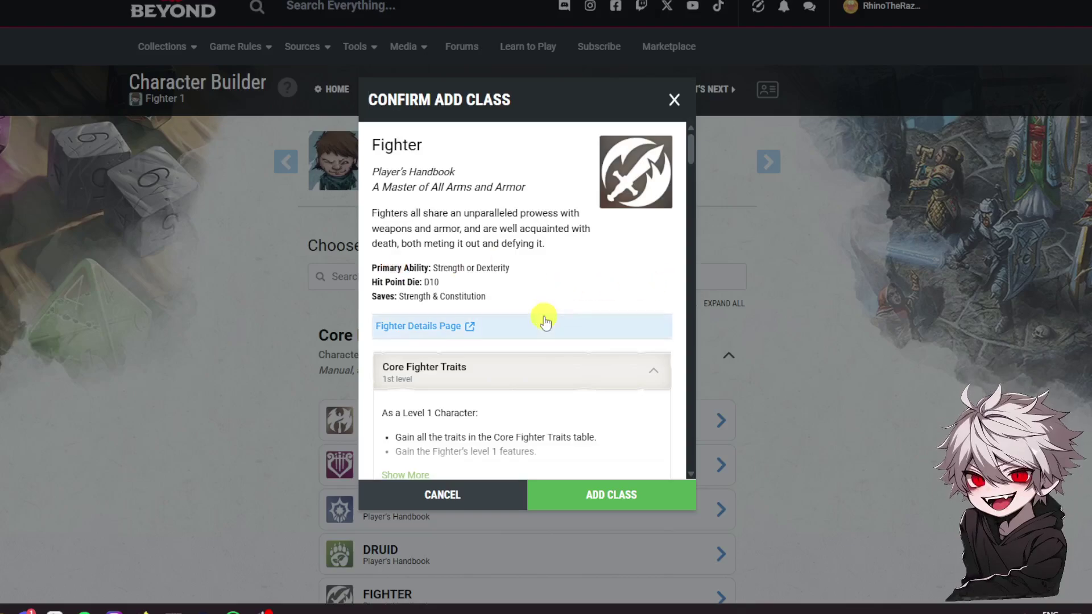
# Read the Fighter's full core traits and first-level features, and add the class to the character
pyautogui.scroll(-3, 543, 318)
pyautogui.scroll(-2, 544, 322)
pyautogui.click(405, 206)
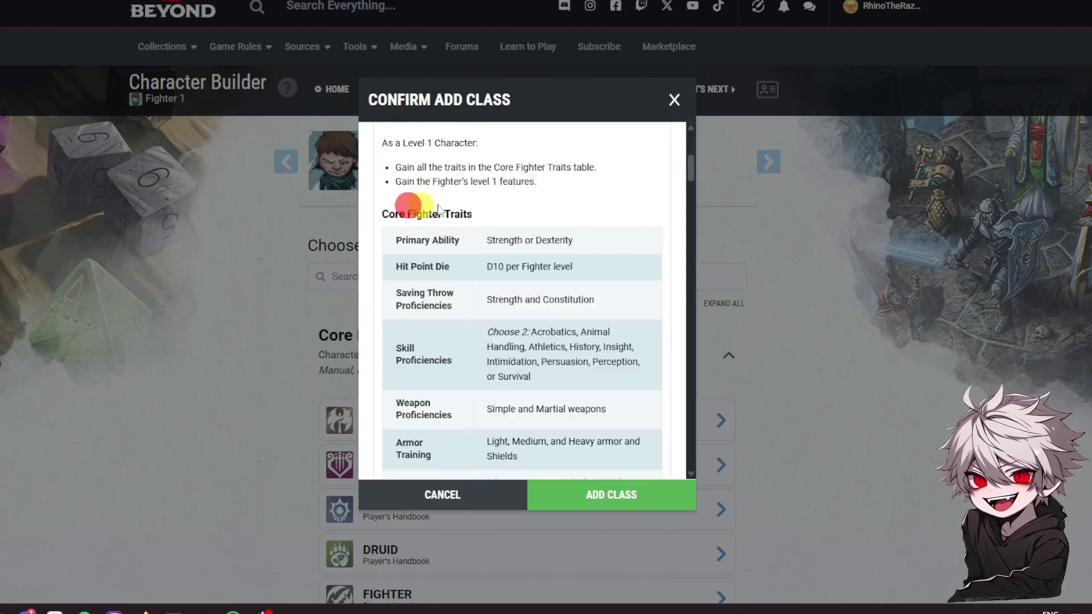
pyautogui.scroll(-1, 527, 284)
pyautogui.scroll(-10, 528, 284)
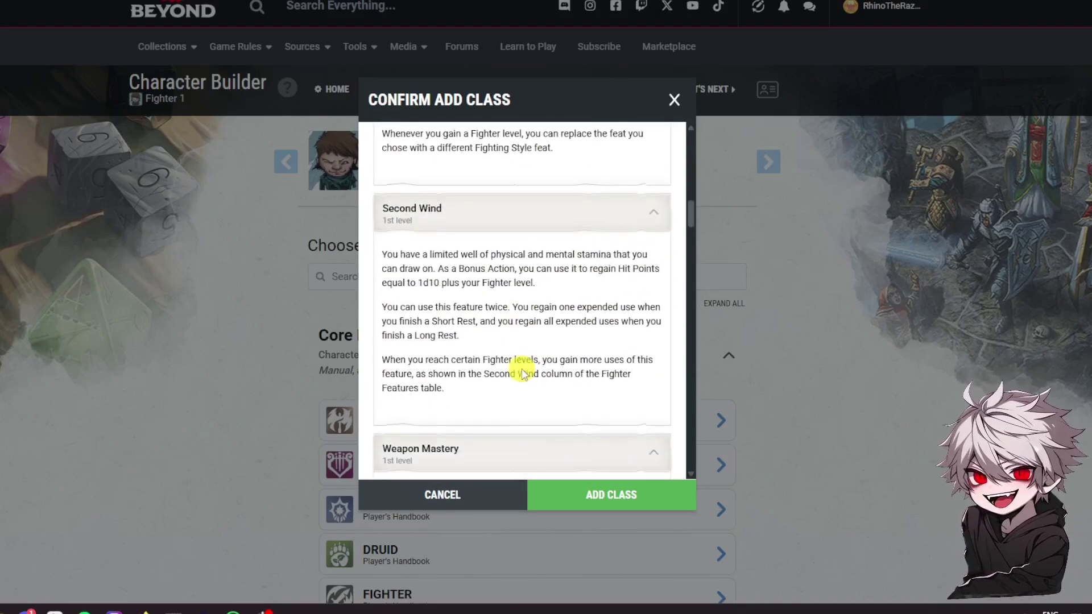
pyautogui.scroll(3, 519, 366)
pyautogui.click(610, 497)
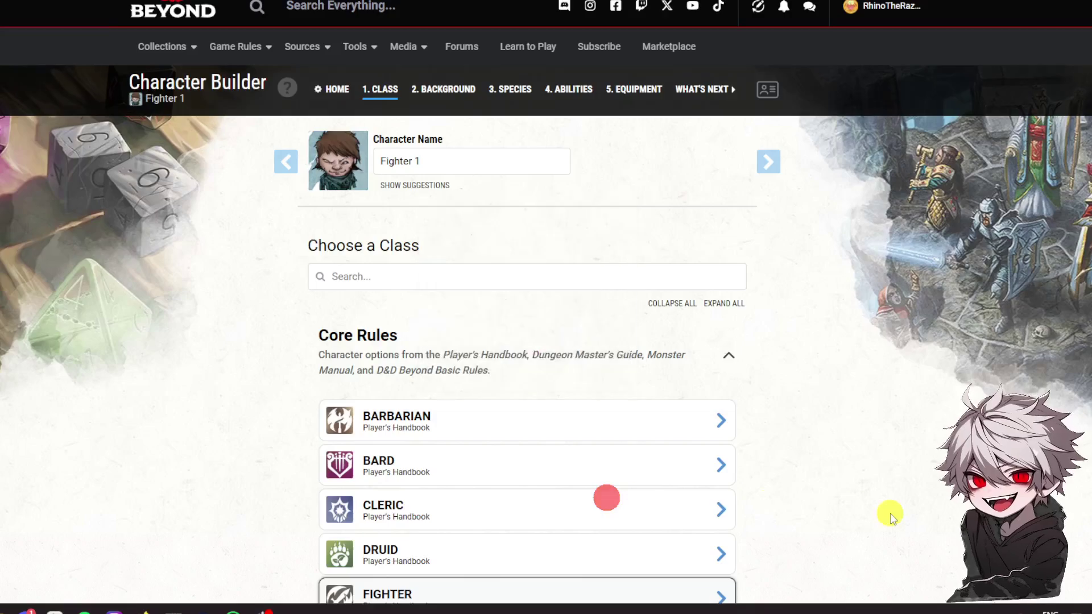
# Set the character's Fighter level to 3
pyautogui.scroll(-2, 779, 375)
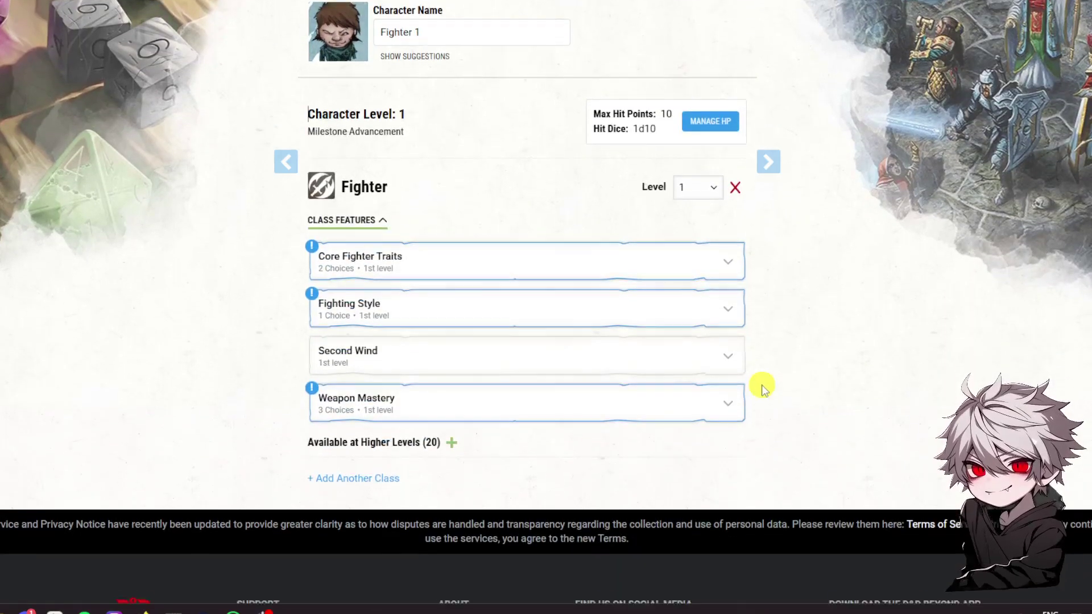
pyautogui.scroll(1, 625, 256)
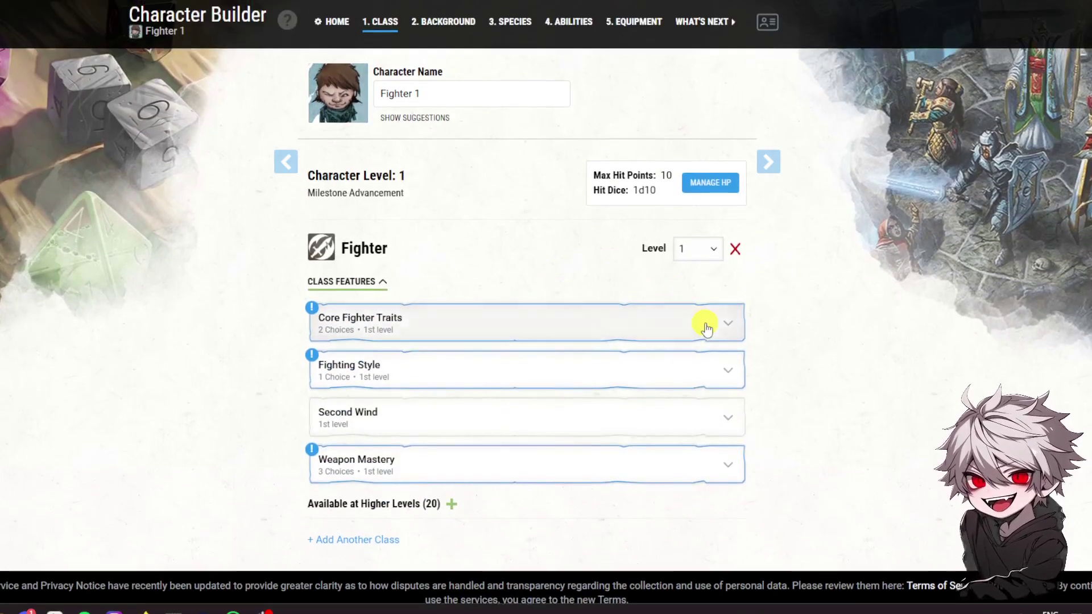
pyautogui.click(701, 251)
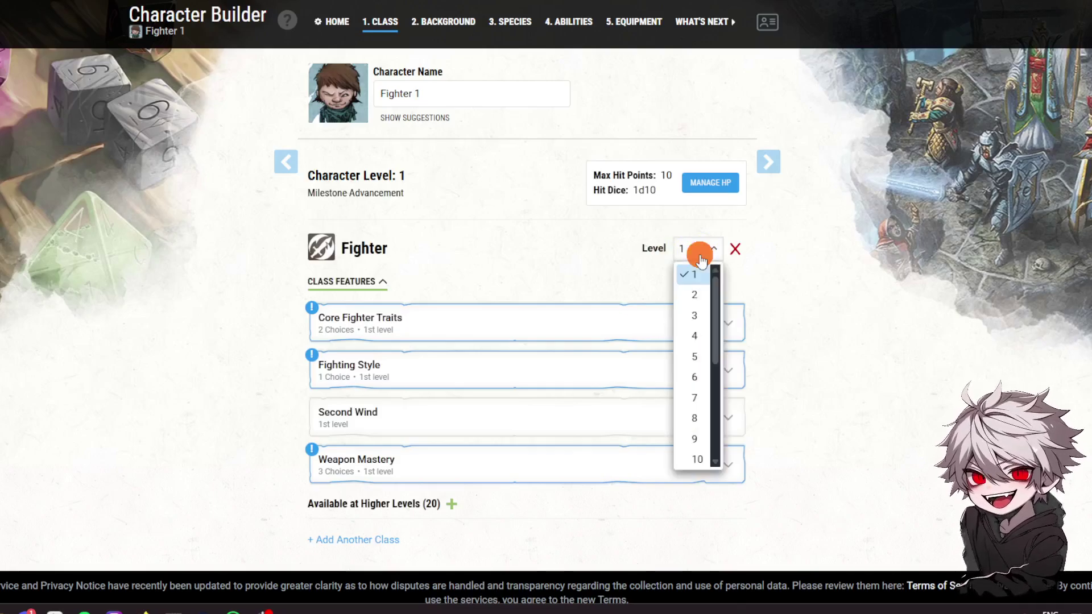
pyautogui.click(693, 317)
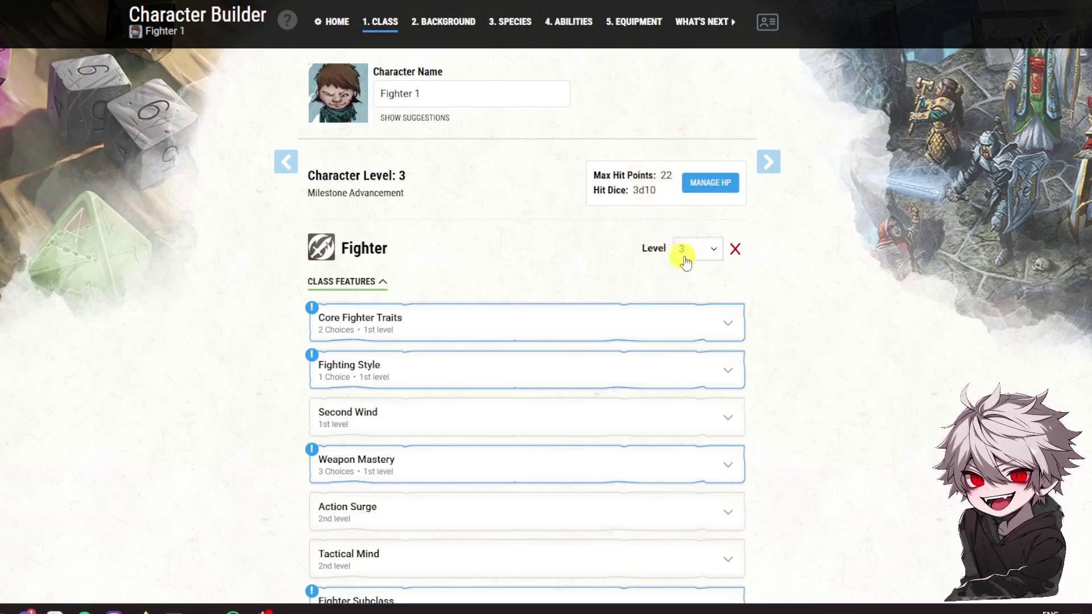
# Expand the Core Fighter Traits feature and show its complete traits table
pyautogui.scroll(-2, 556, 276)
pyautogui.click(475, 192)
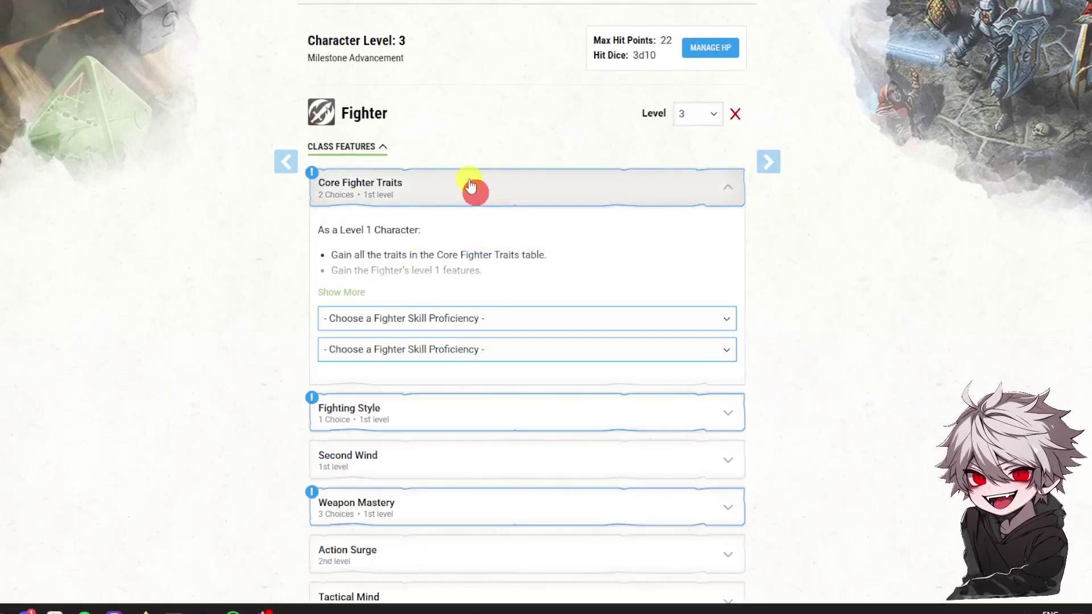
pyautogui.click(343, 299)
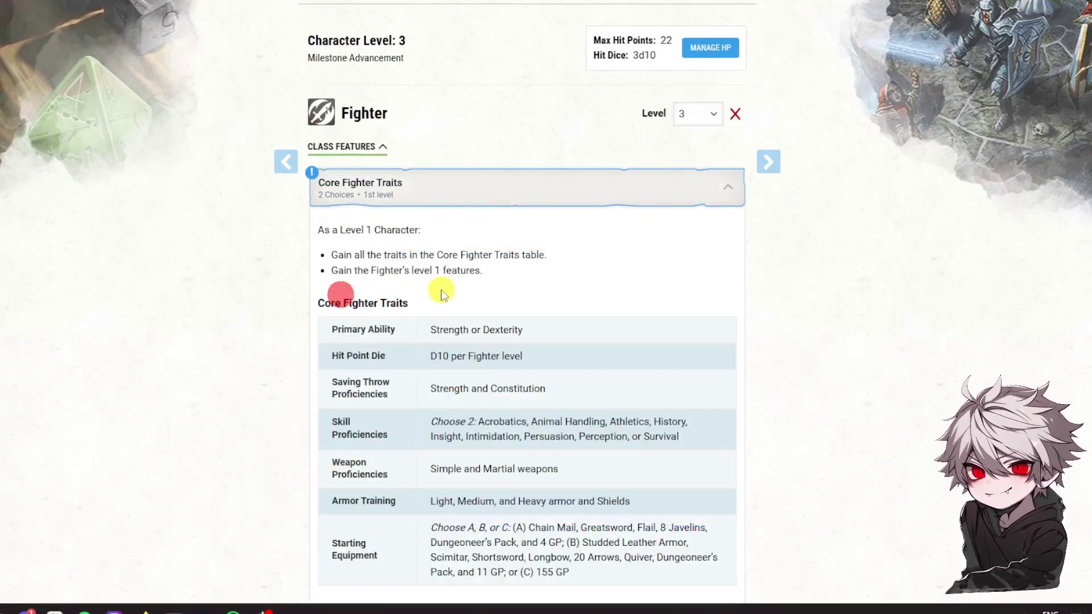
pyautogui.scroll(-2, 441, 290)
pyautogui.scroll(-1, 449, 254)
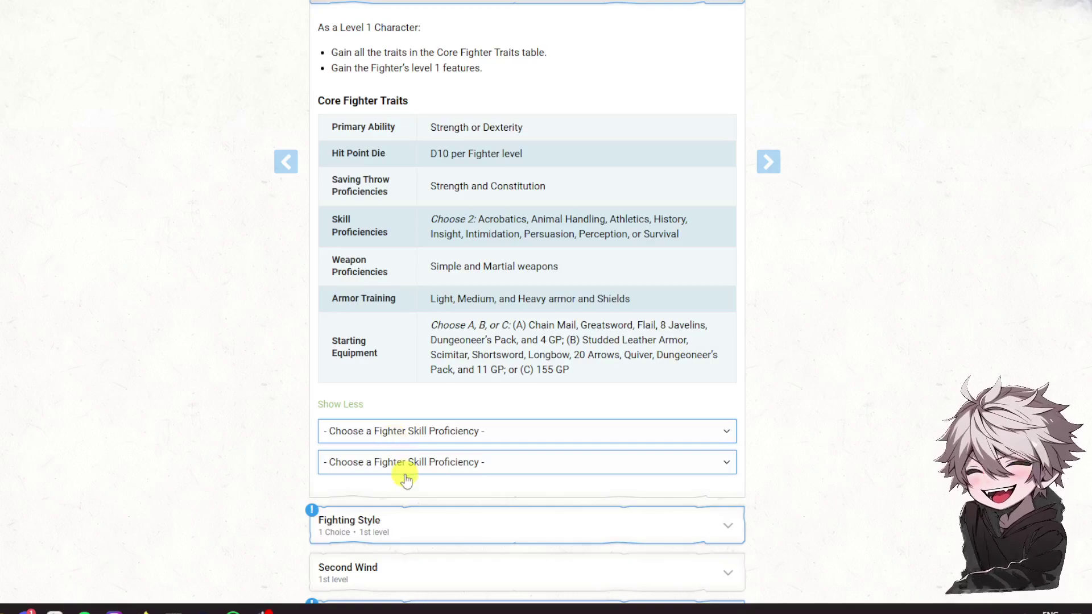
# Choose Athletics and Acrobatics as the two Fighter skill proficiencies
pyautogui.click(462, 433)
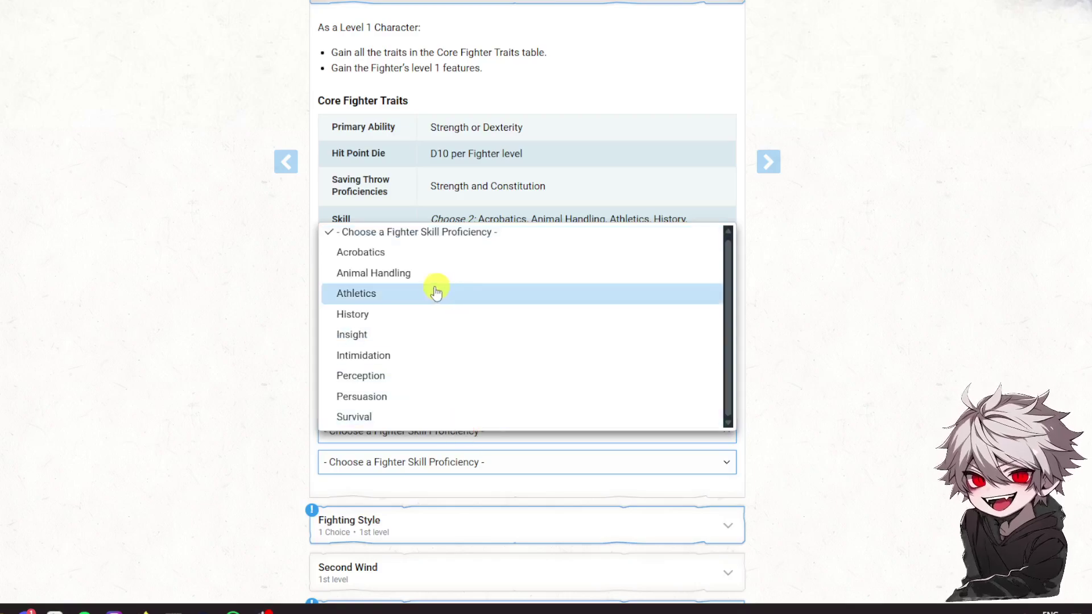
pyautogui.click(349, 294)
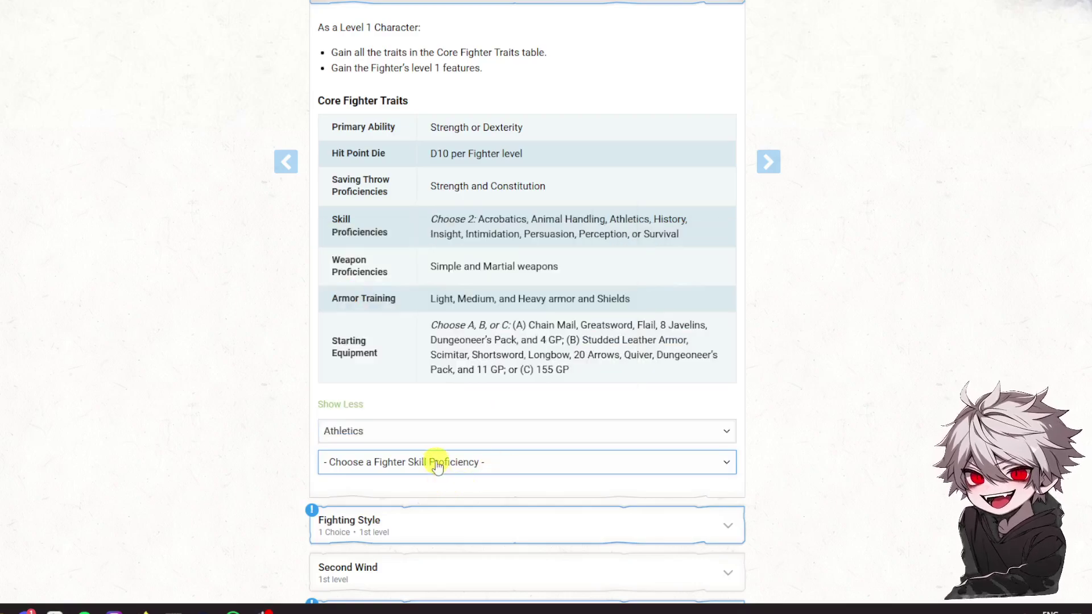
pyautogui.click(437, 462)
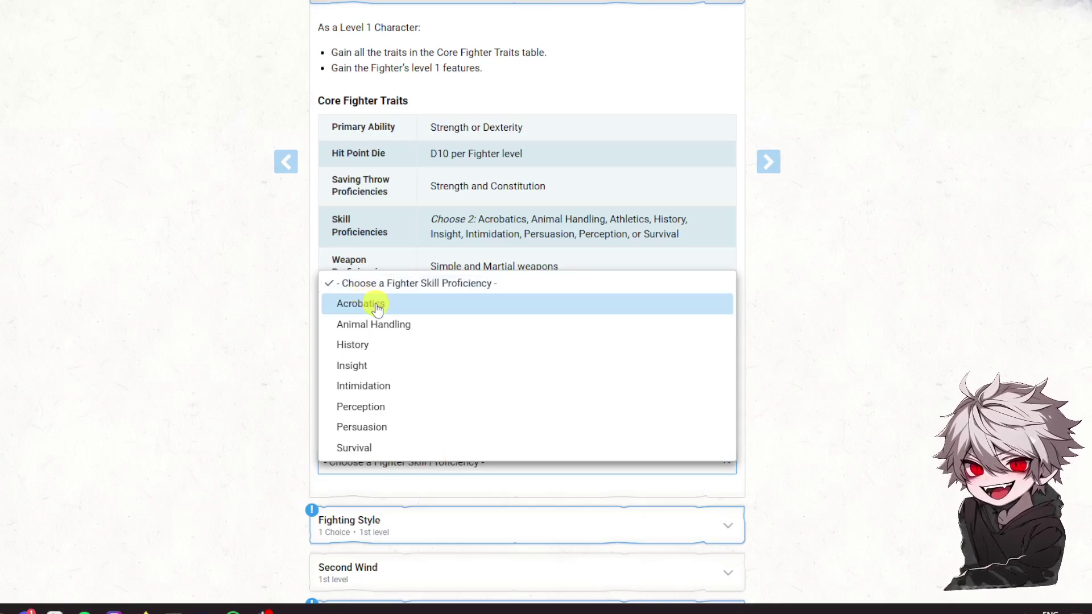
pyautogui.click(377, 305)
# Recheck the core traits against the chosen skills and expand the Fighting Style class feature
pyautogui.scroll(-5, 336, 415)
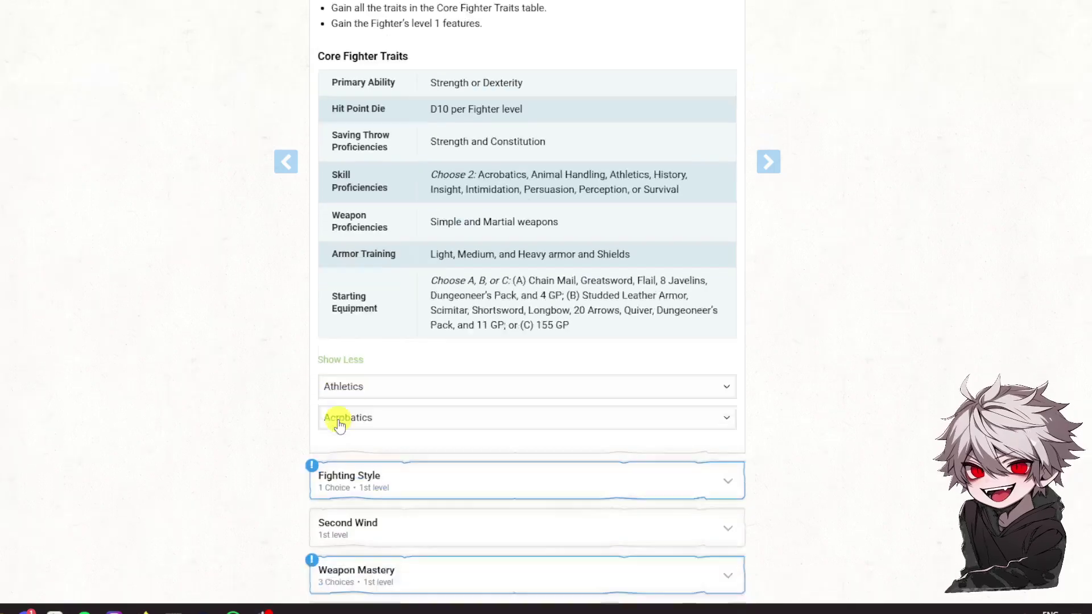
pyautogui.scroll(5, 344, 225)
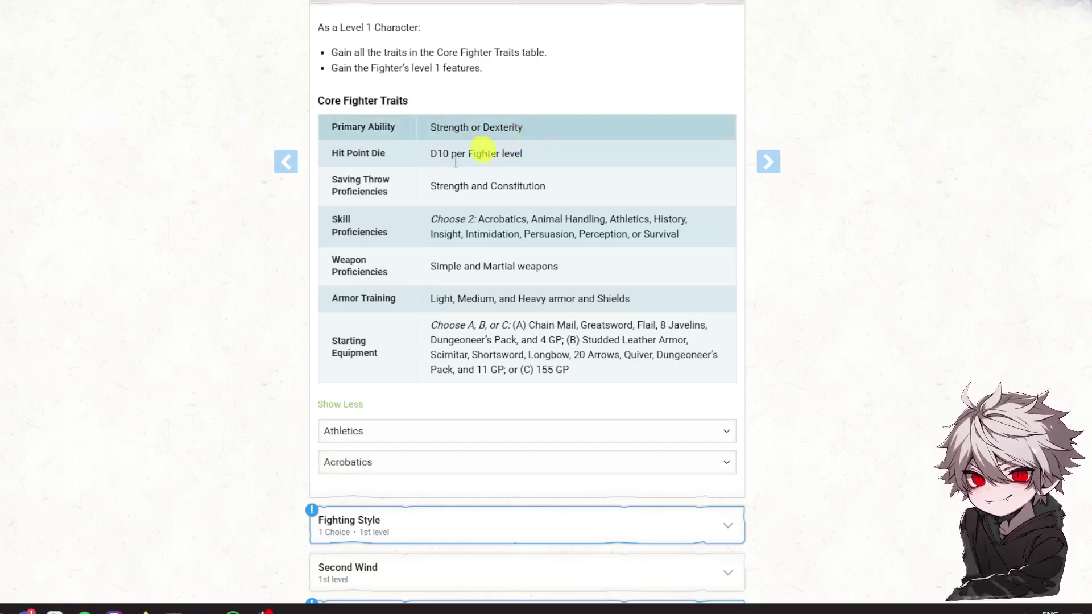
pyautogui.scroll(-4, 218, 361)
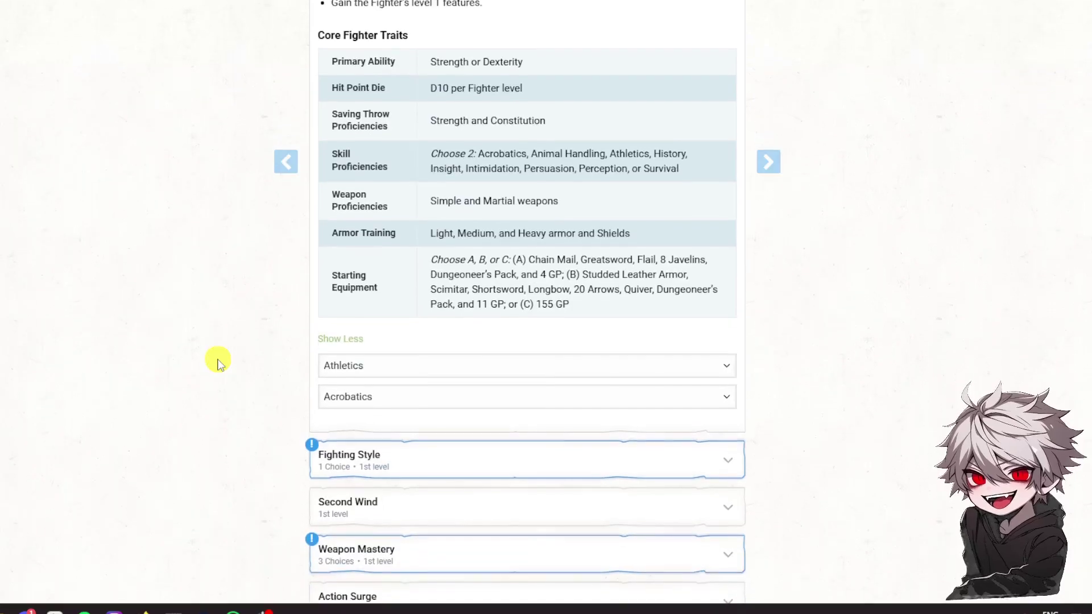
pyautogui.scroll(1, 395, 349)
pyautogui.scroll(-1, 414, 293)
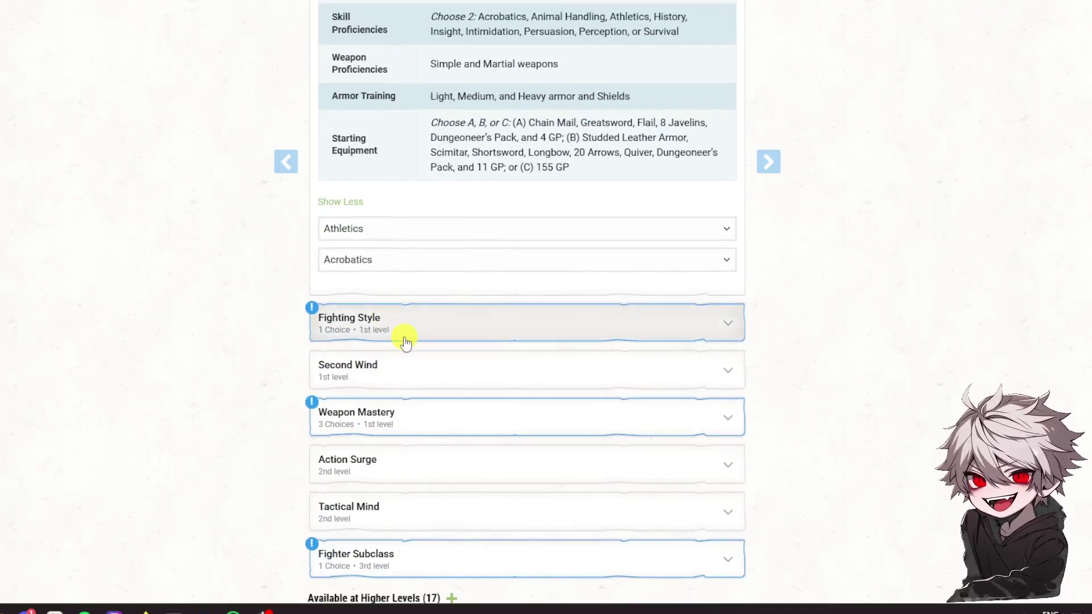
pyautogui.scroll(-2, 404, 340)
pyautogui.scroll(1, 407, 346)
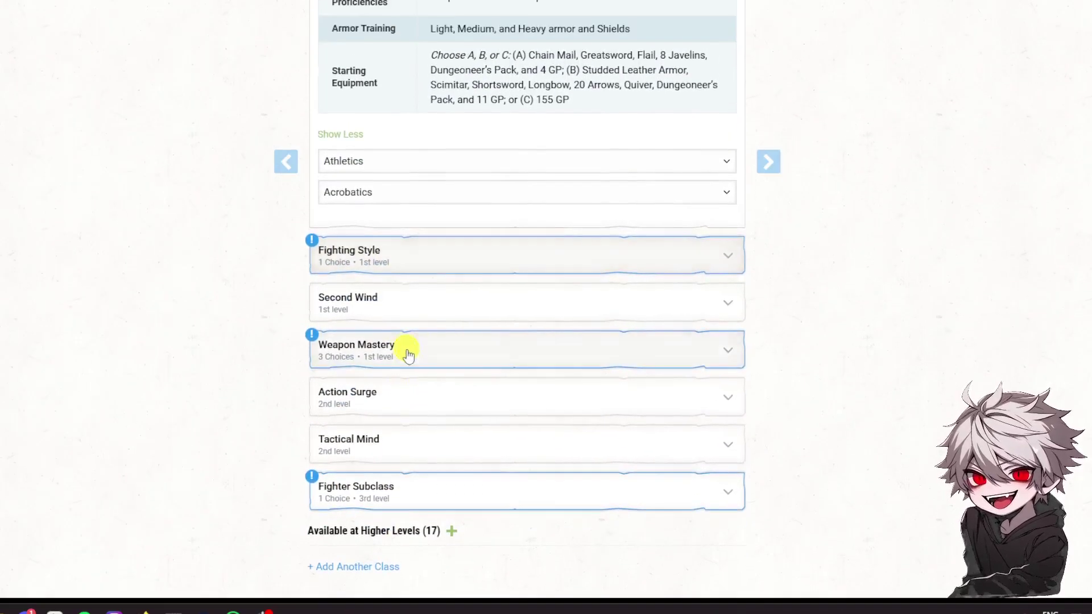
pyautogui.click(392, 259)
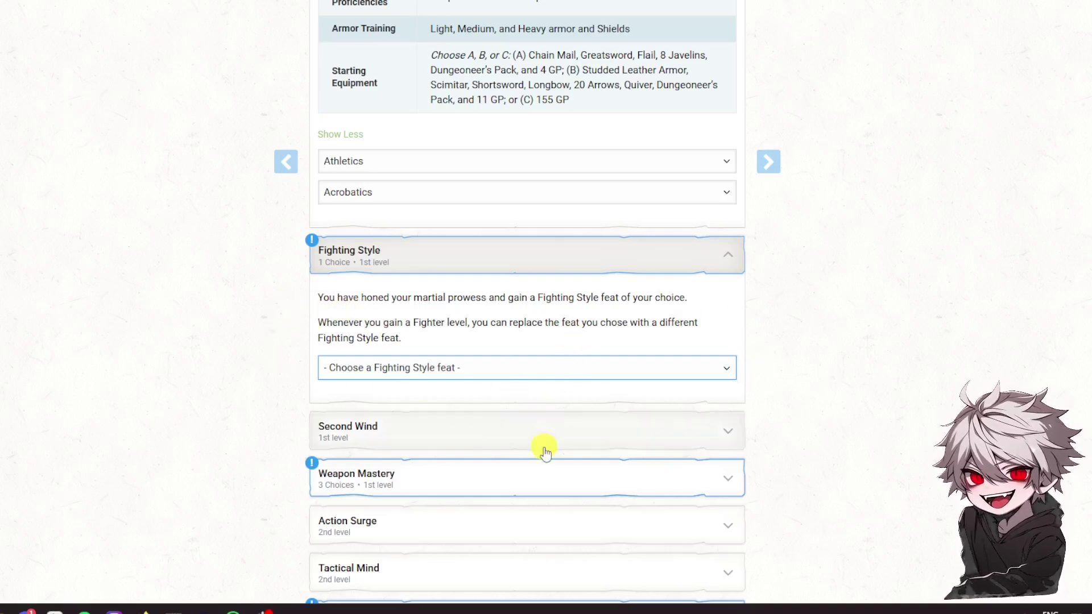
# Try the Archery, Blind Fighting and Defense feats in turn as the fighting style to read their effects
pyautogui.click(486, 367)
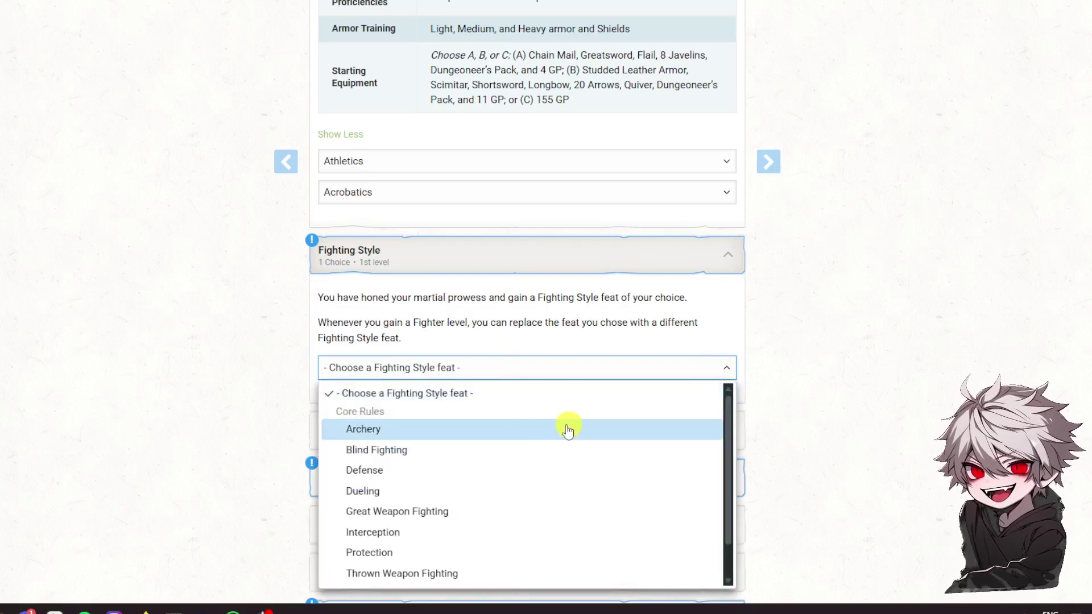
pyautogui.click(474, 430)
pyautogui.scroll(-1, 762, 301)
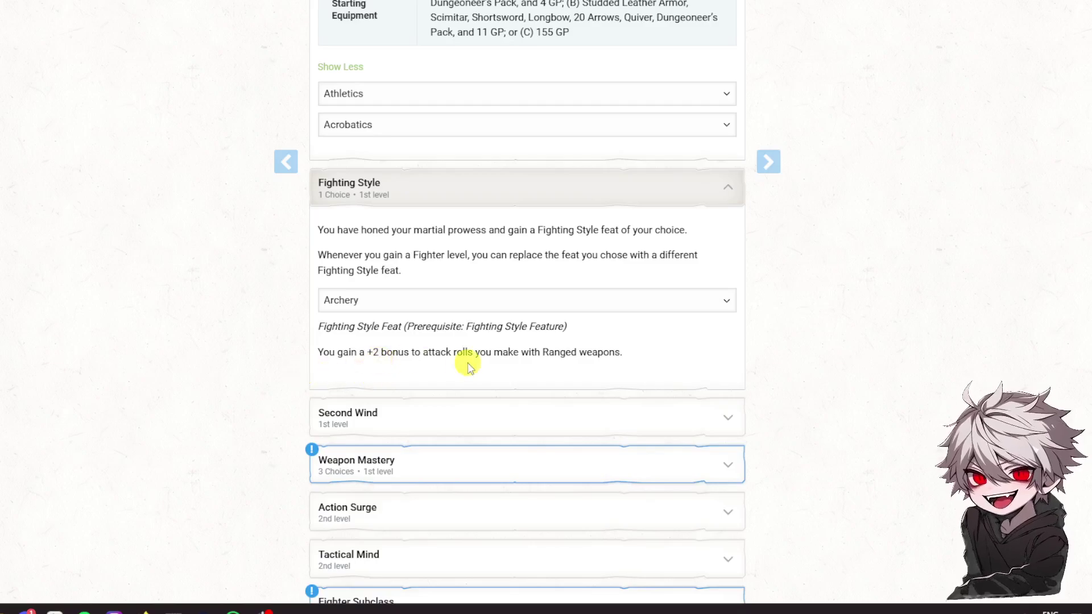
pyautogui.click(563, 306)
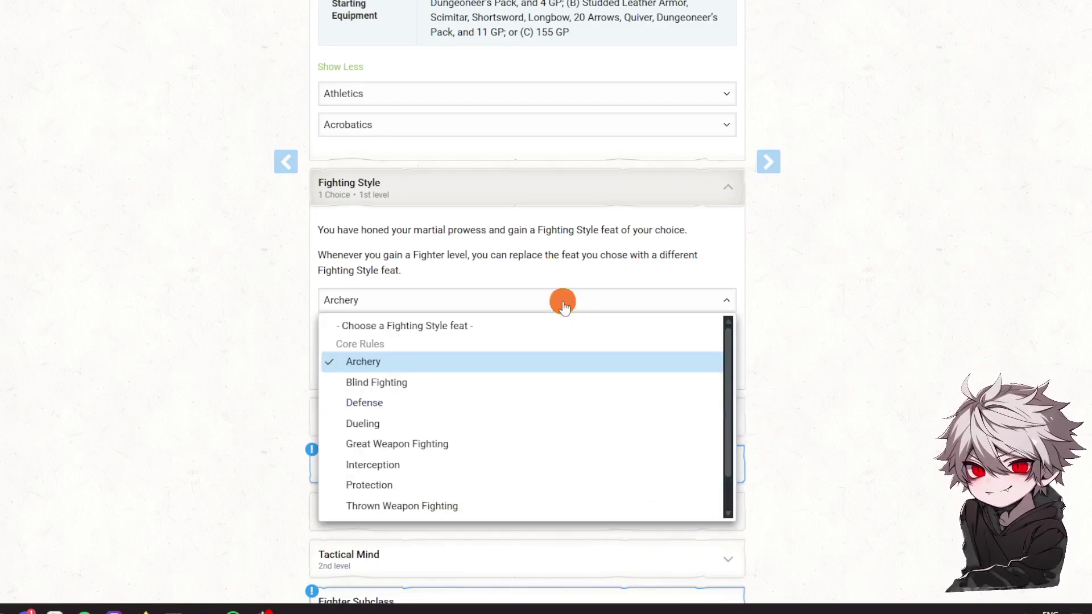
pyautogui.click(380, 384)
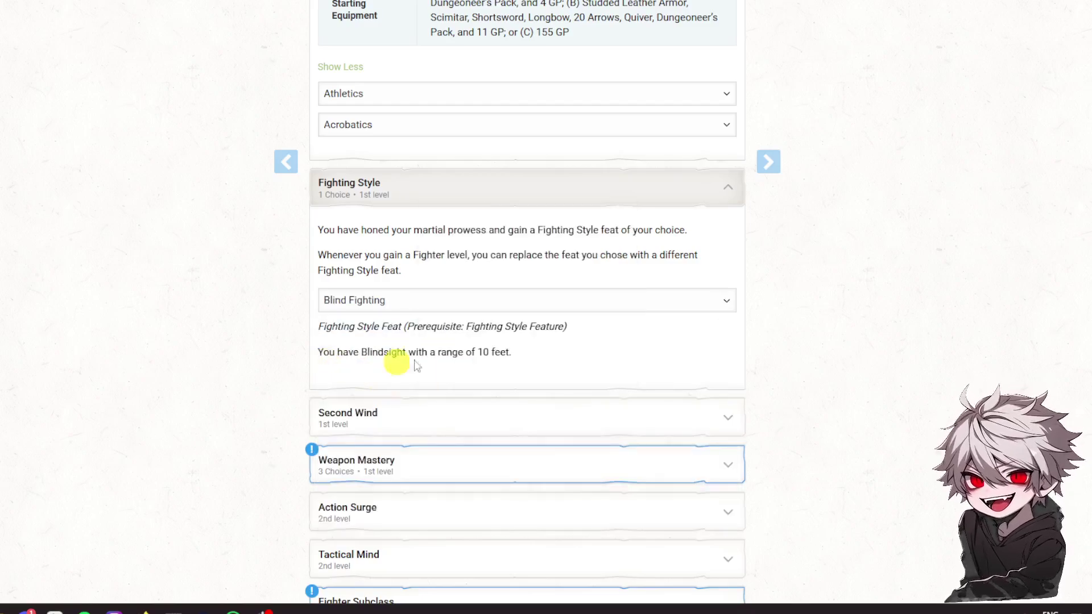
pyautogui.click(447, 311)
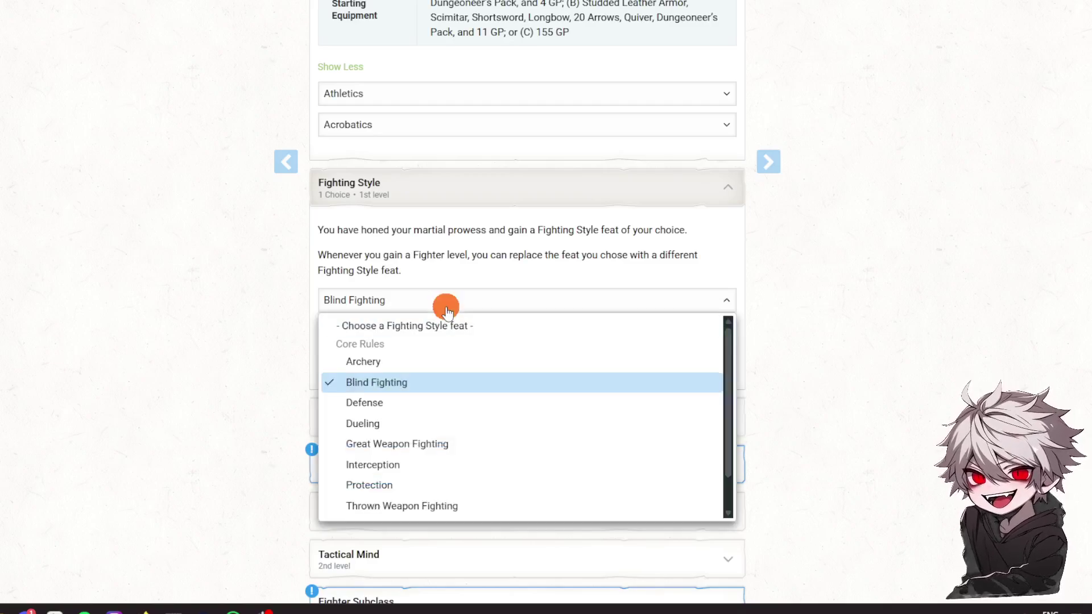
pyautogui.click(426, 400)
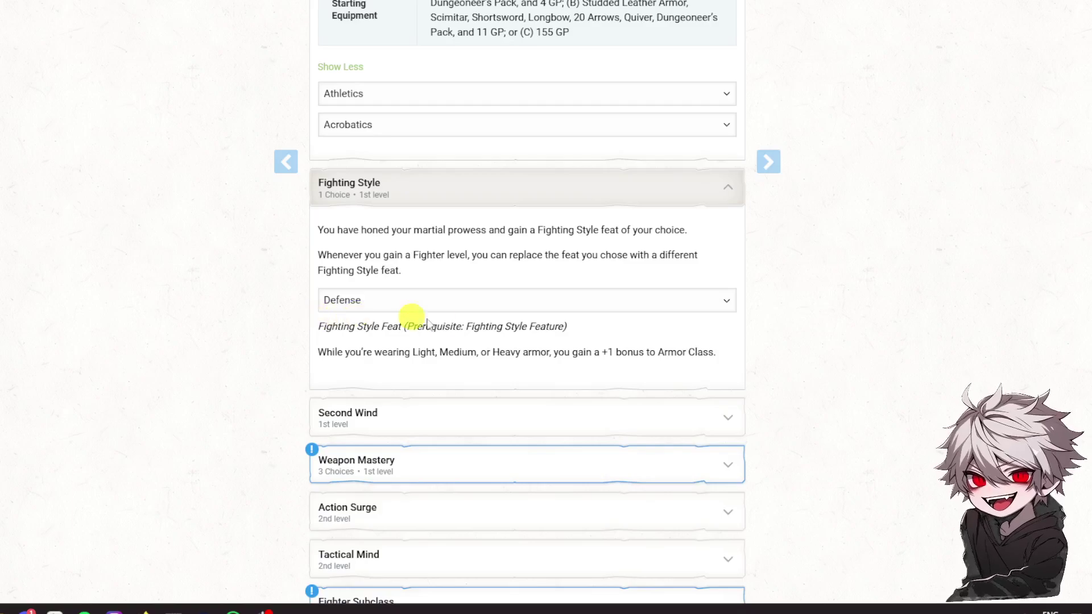
# Try the Dueling and Great Weapon Fighting feats as the fighting style to compare their benefits
pyautogui.click(464, 307)
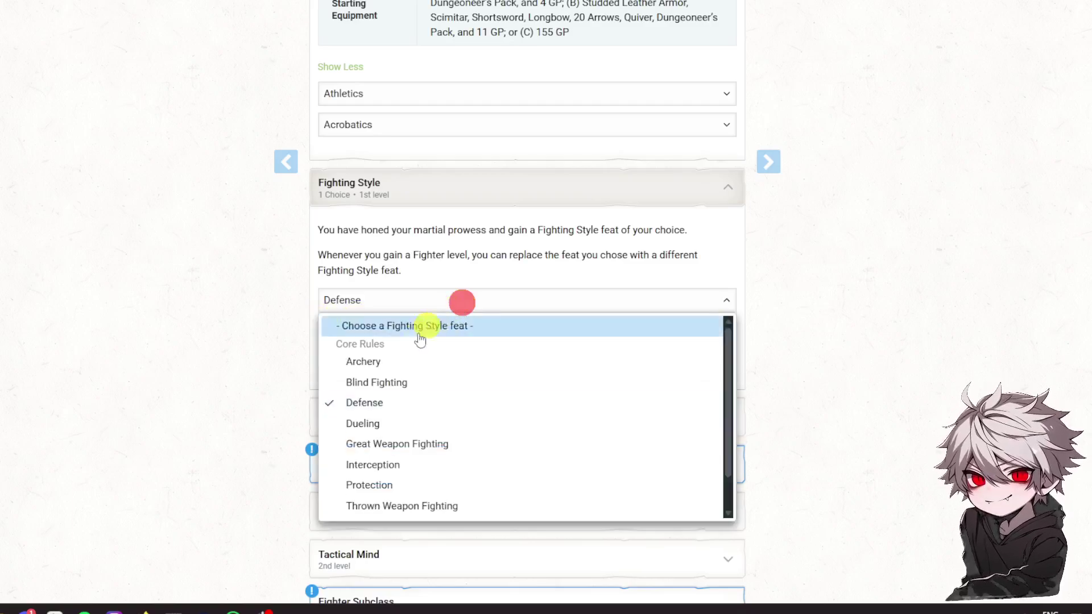
pyautogui.click(394, 423)
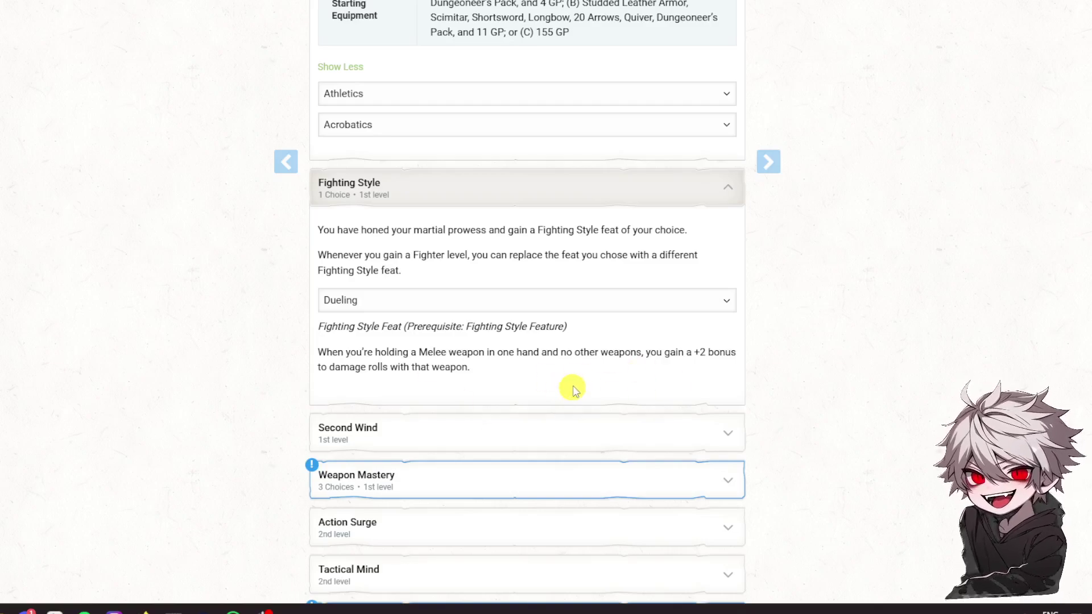
pyautogui.click(529, 300)
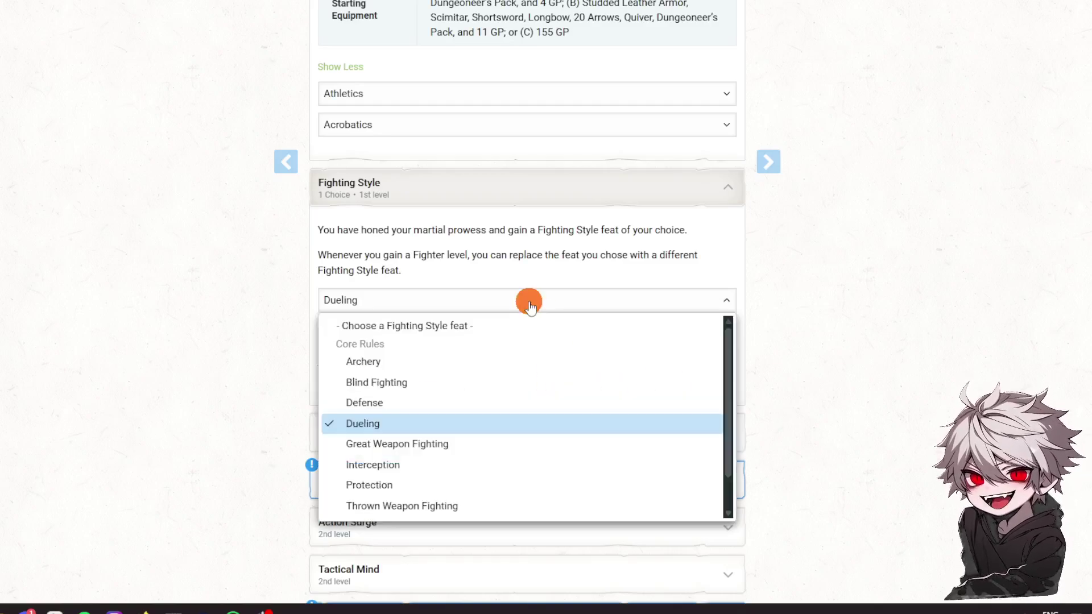
pyautogui.click(471, 449)
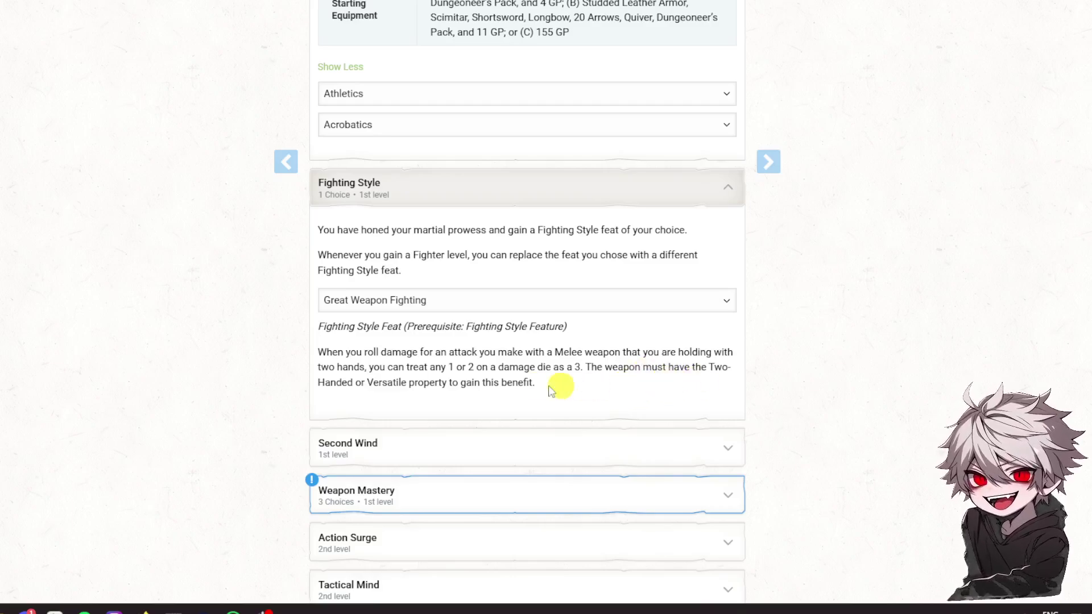
# Preview the Interception fighting style feat and switch the choice to Protection
pyautogui.click(470, 301)
pyautogui.click(500, 463)
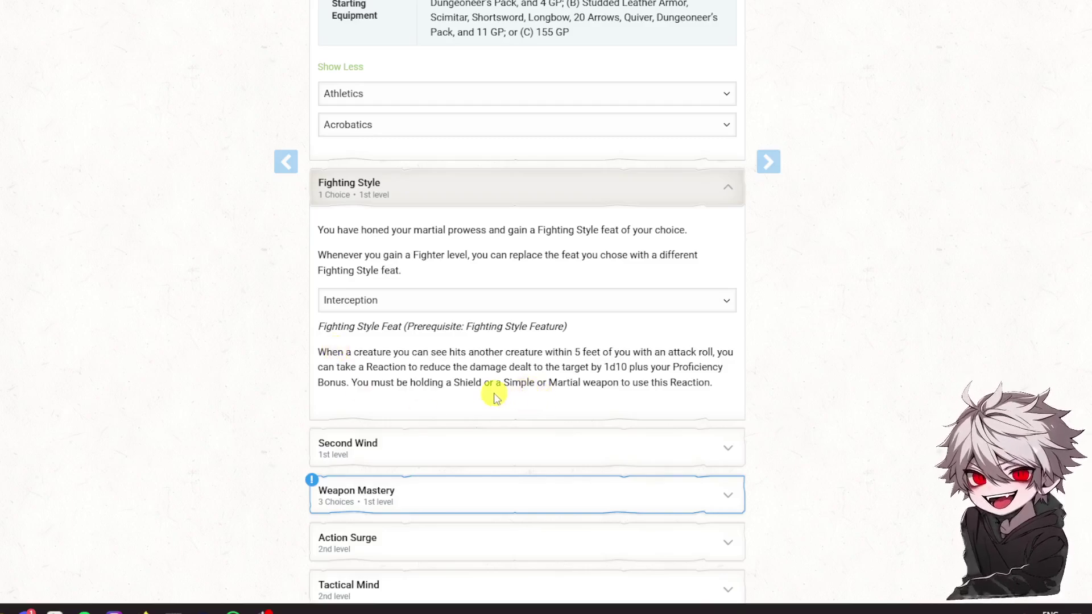
pyautogui.click(394, 306)
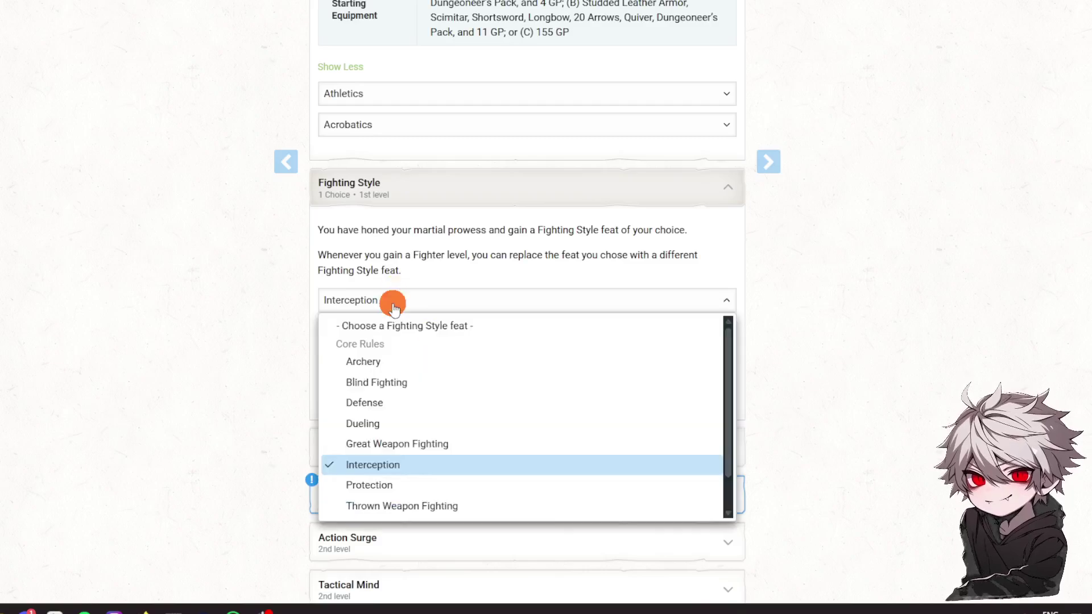
pyautogui.click(400, 485)
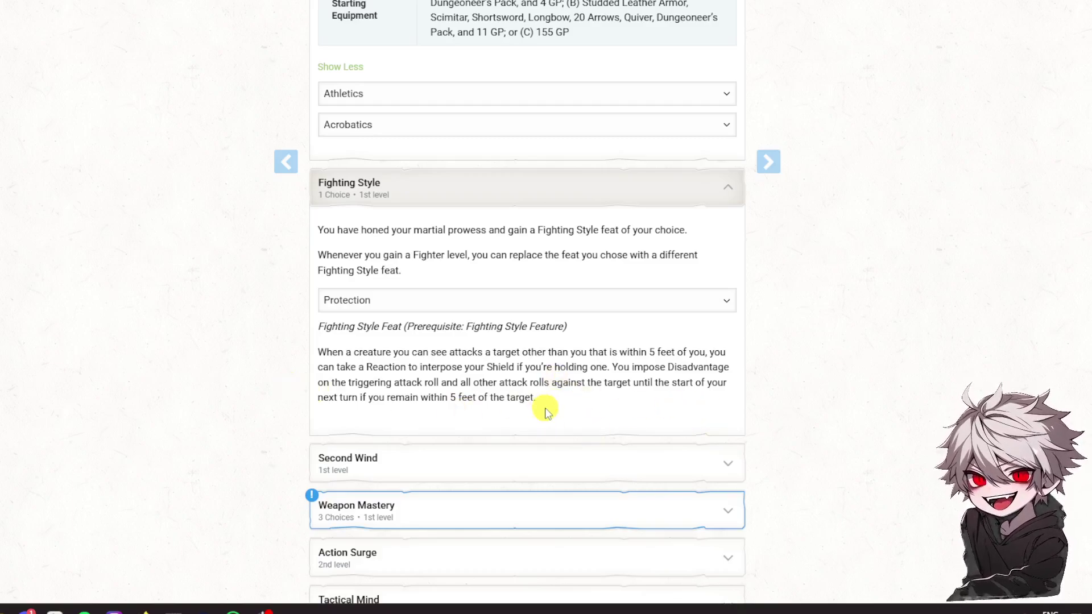
# Try the Thrown Weapon Fighting, Two-Weapon Fighting and Unarmed Fighting feats in turn as the fighting style to read their effects
pyautogui.click(379, 307)
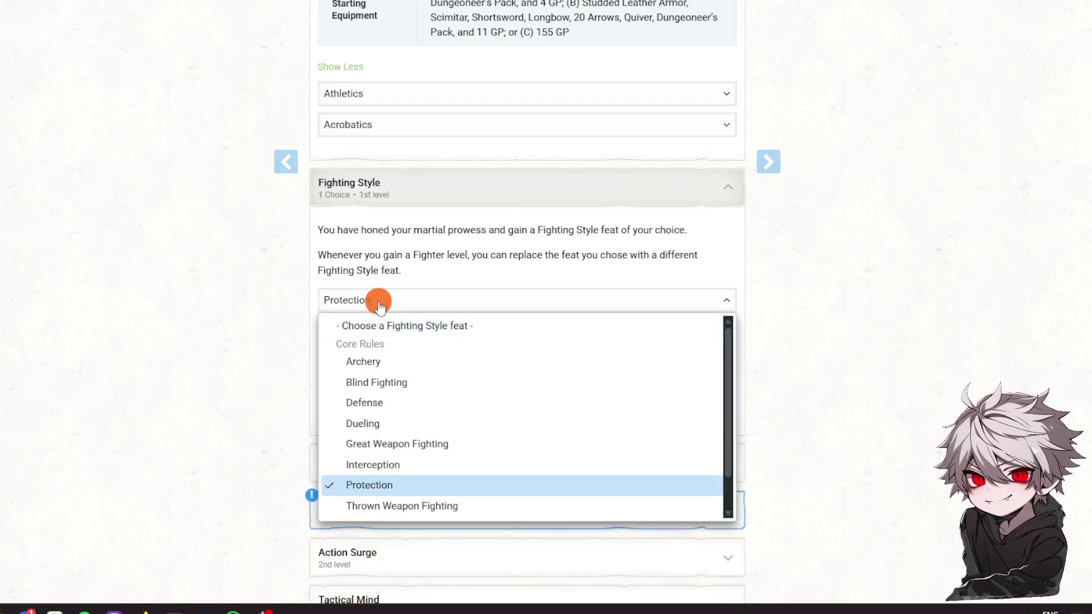
pyautogui.click(443, 506)
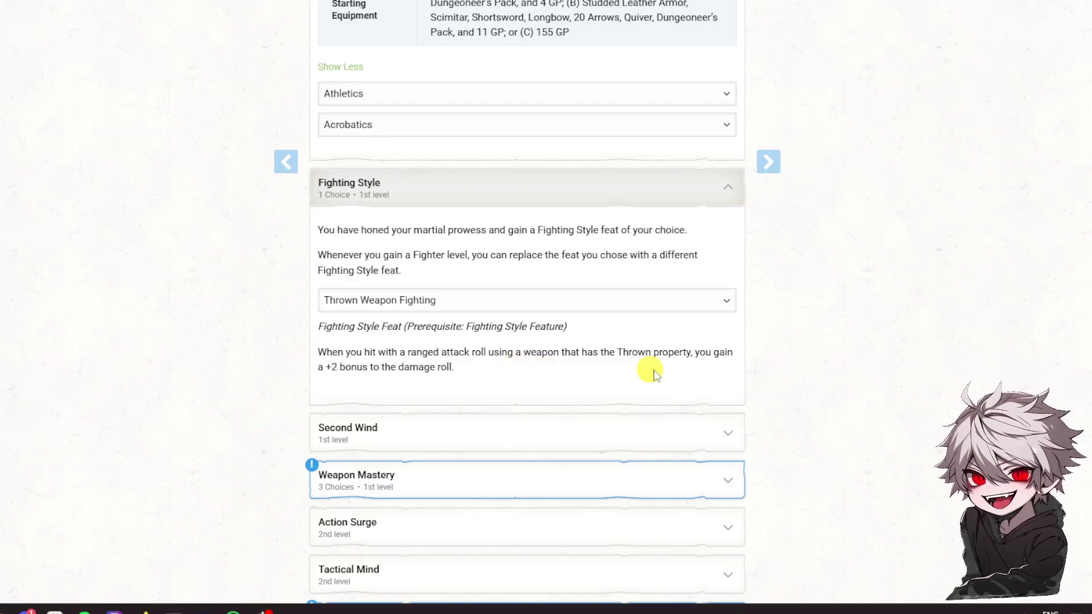
pyautogui.click(508, 305)
pyautogui.scroll(-1, 485, 417)
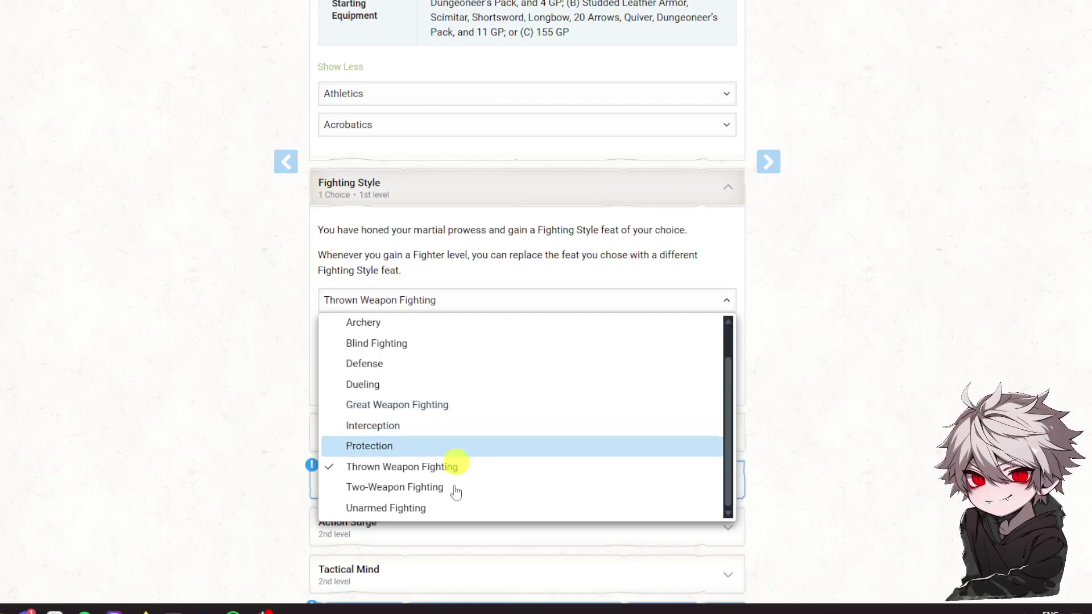
pyautogui.click(426, 492)
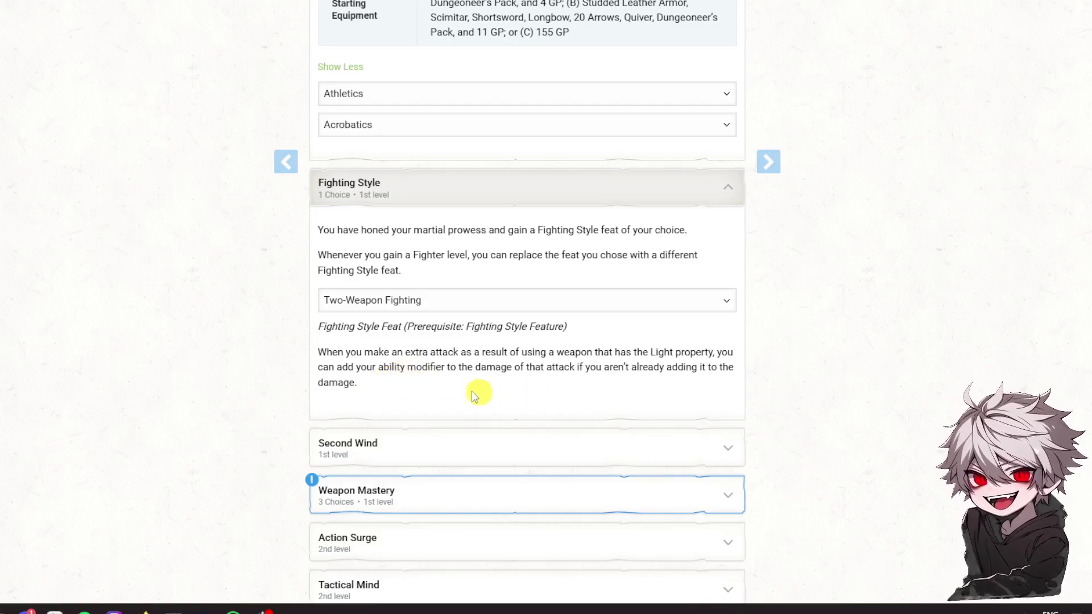
pyautogui.click(453, 311)
pyautogui.scroll(-1, 445, 414)
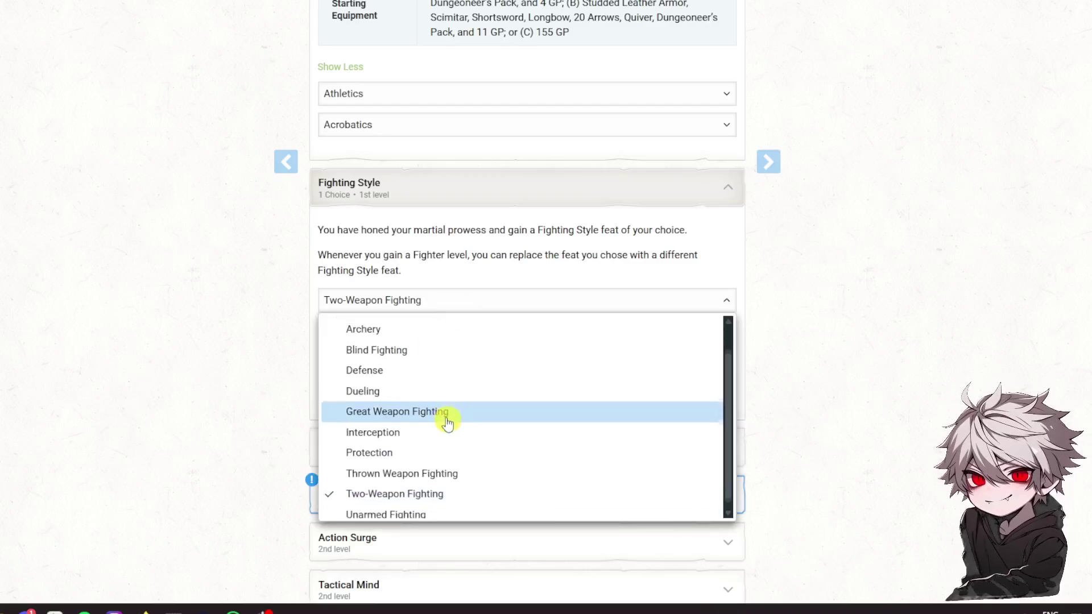
pyautogui.click(397, 512)
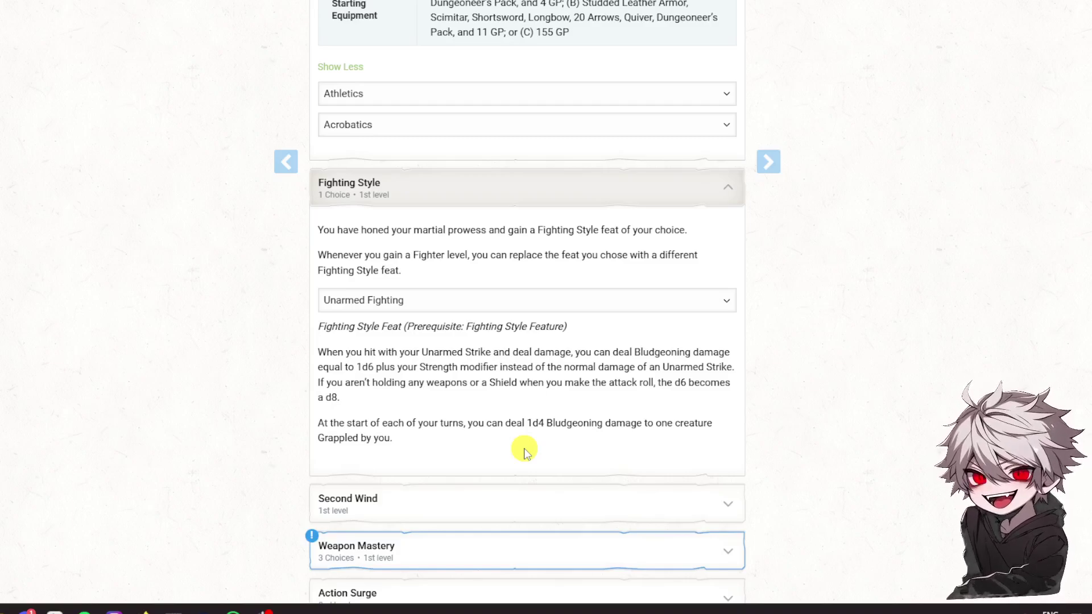
# Choose Defense as the fighting style feat and expand the Second Wind class feature to read it
pyautogui.click(431, 298)
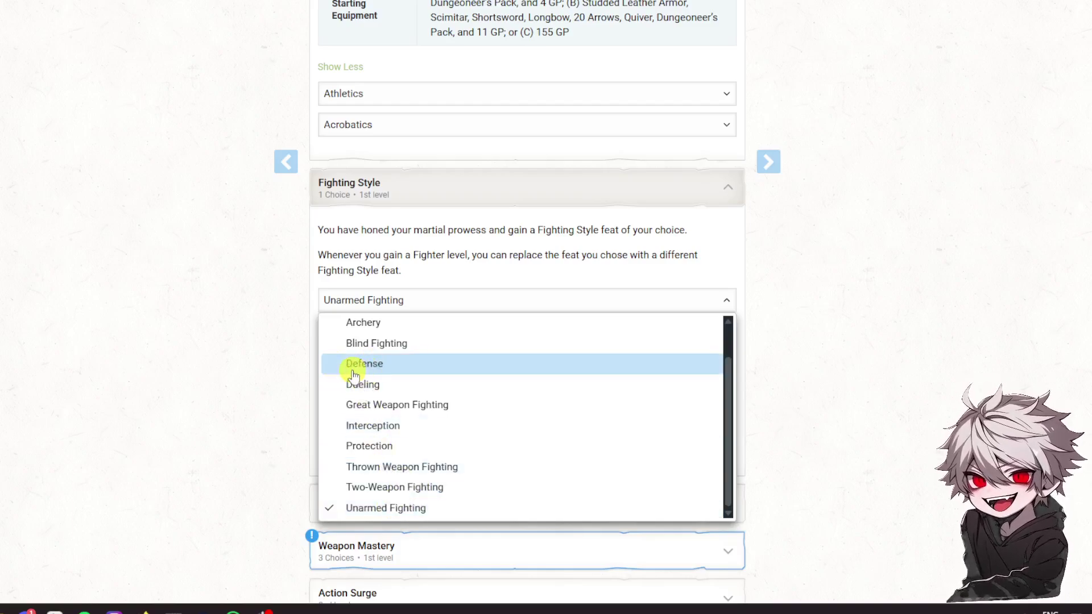
pyautogui.click(373, 370)
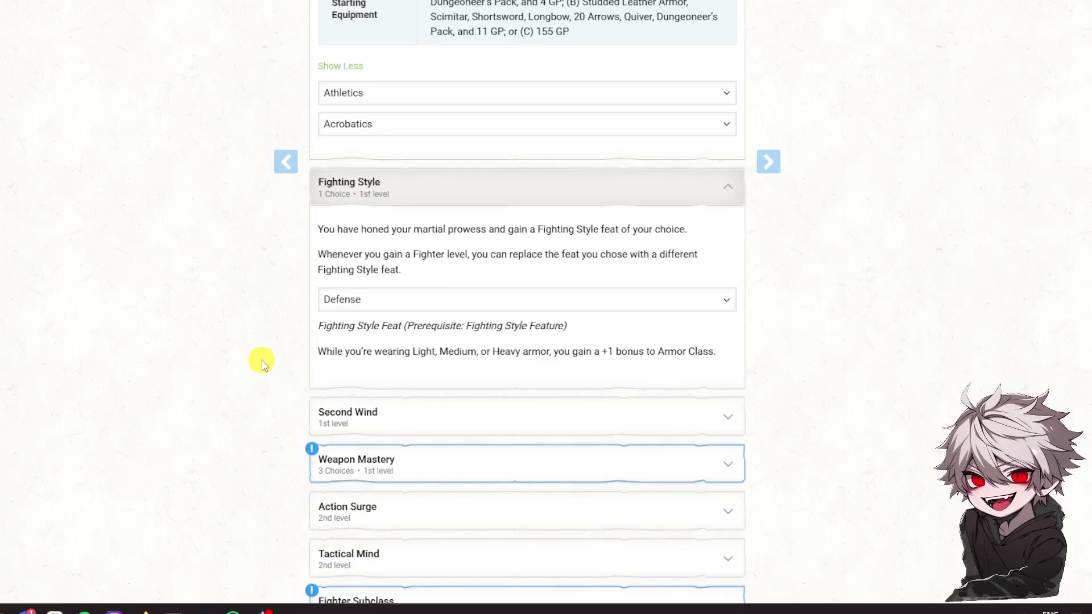
pyautogui.scroll(-3, 407, 238)
pyautogui.click(404, 222)
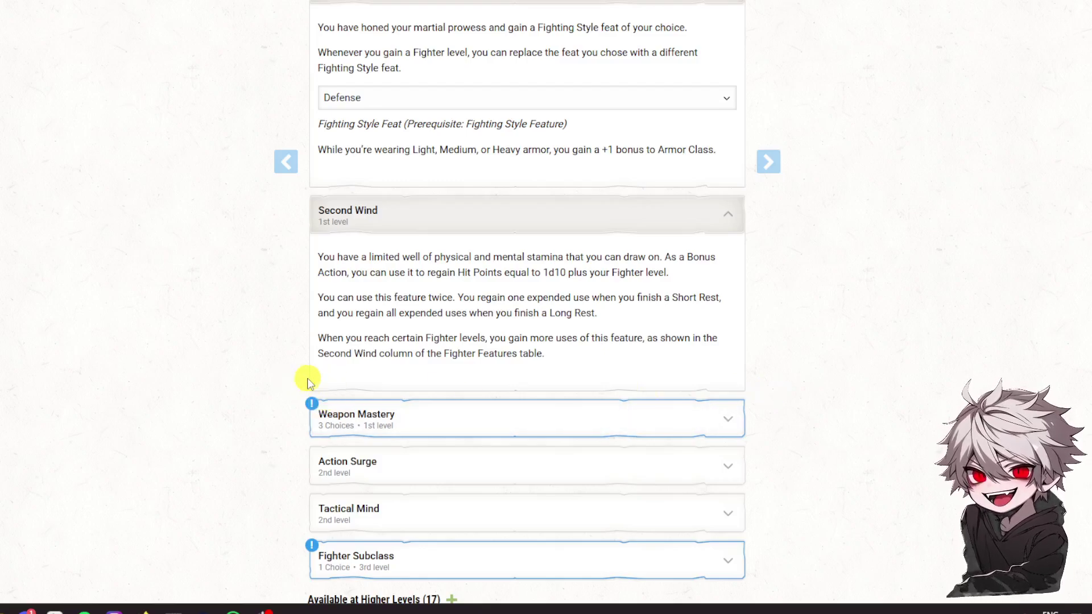
# Expand the Weapon Mastery class feature and examine its description and the options of the first weapon choice
pyautogui.click(509, 421)
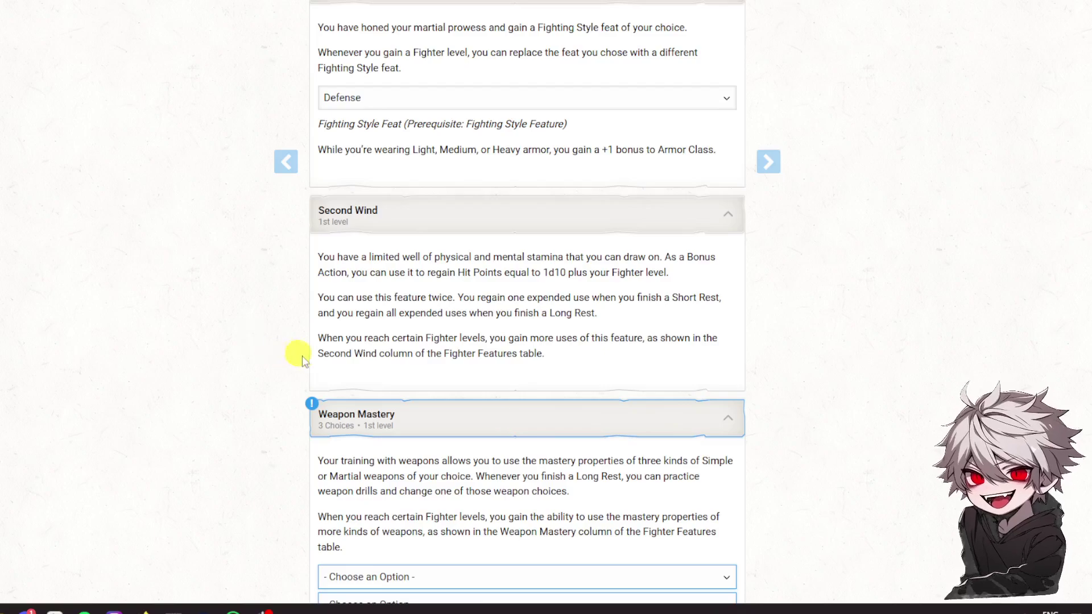
pyautogui.scroll(-2, 229, 340)
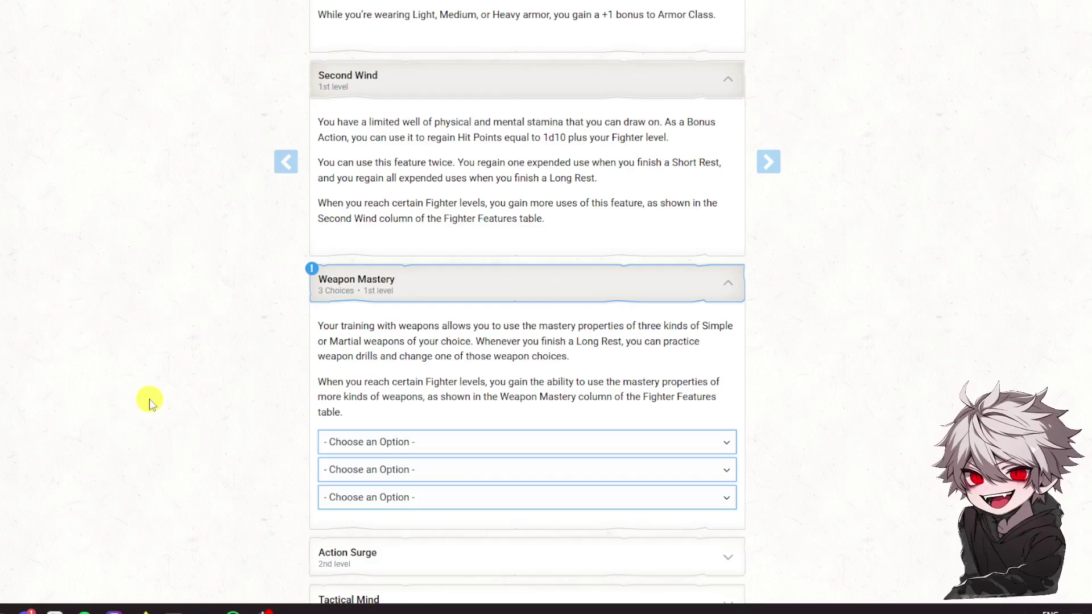
pyautogui.scroll(1, 149, 401)
pyautogui.scroll(-1, 149, 401)
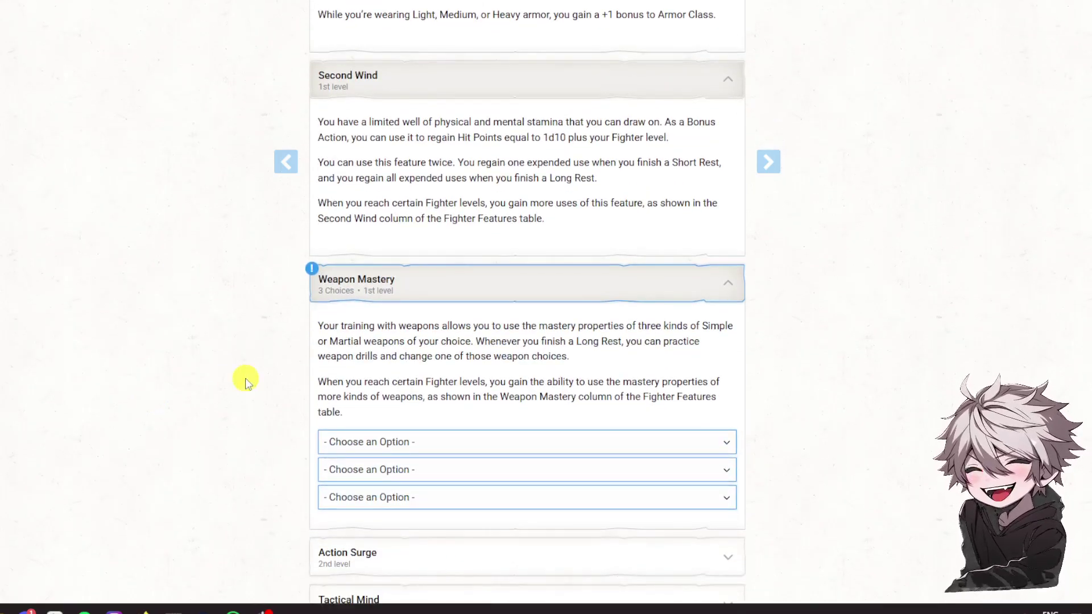
pyautogui.scroll(-1, 262, 456)
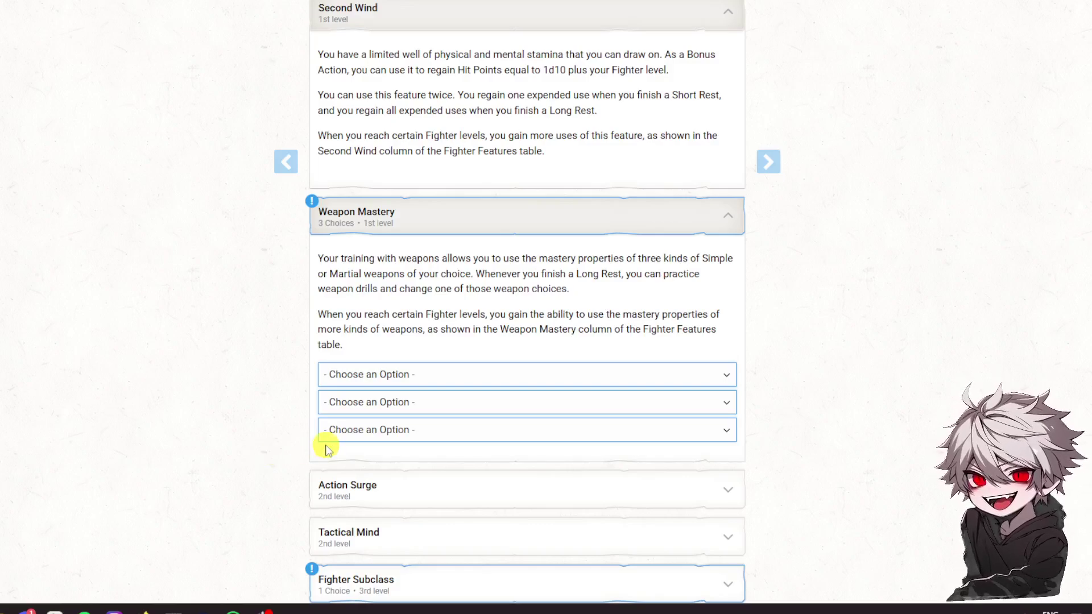
pyautogui.click(394, 376)
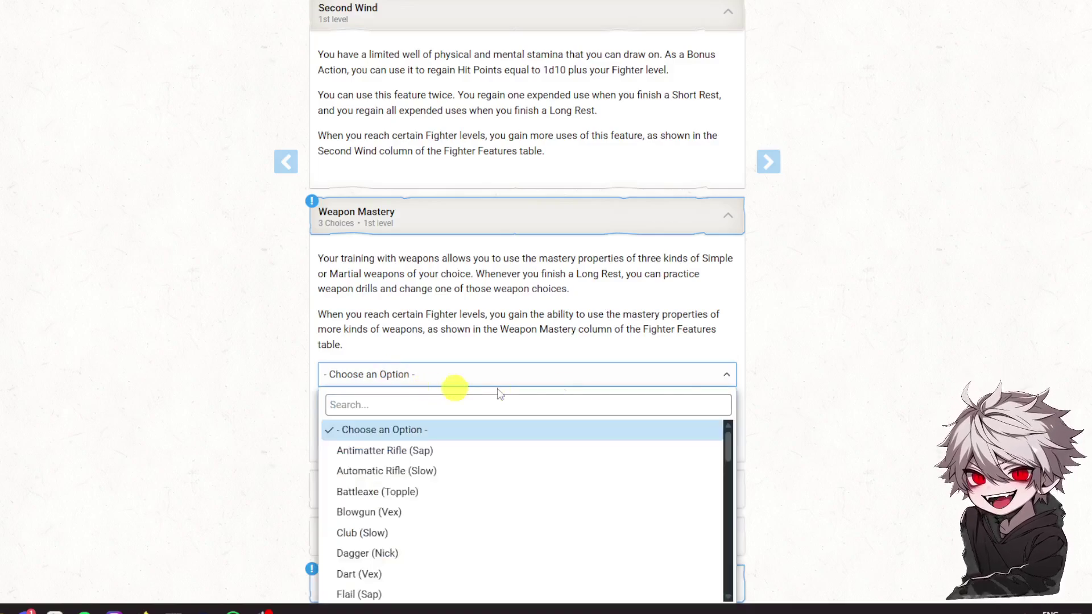
pyautogui.click(663, 371)
pyautogui.scroll(-2, 663, 368)
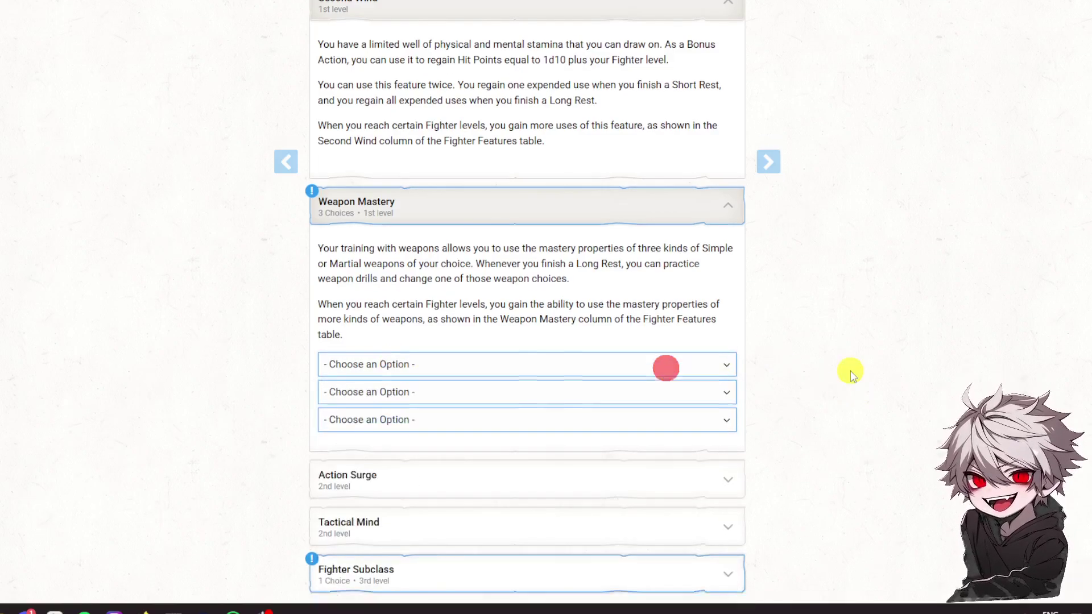
# Look through the available weapons and choose Shortsword (Vex) as the first weapon mastery
pyautogui.click(519, 238)
pyautogui.scroll(-3, 537, 346)
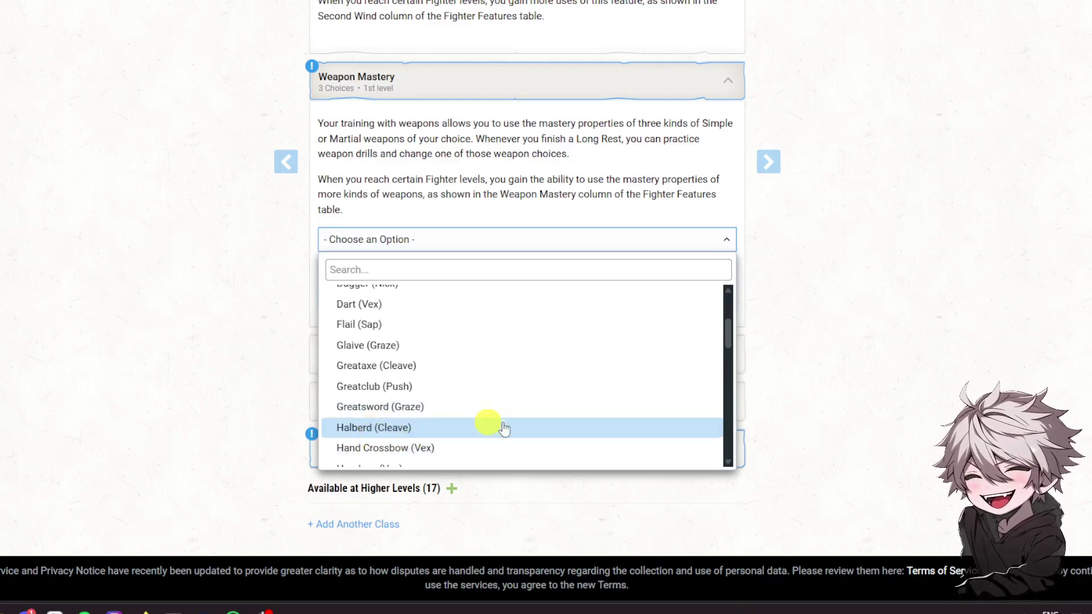
pyautogui.scroll(-1, 503, 426)
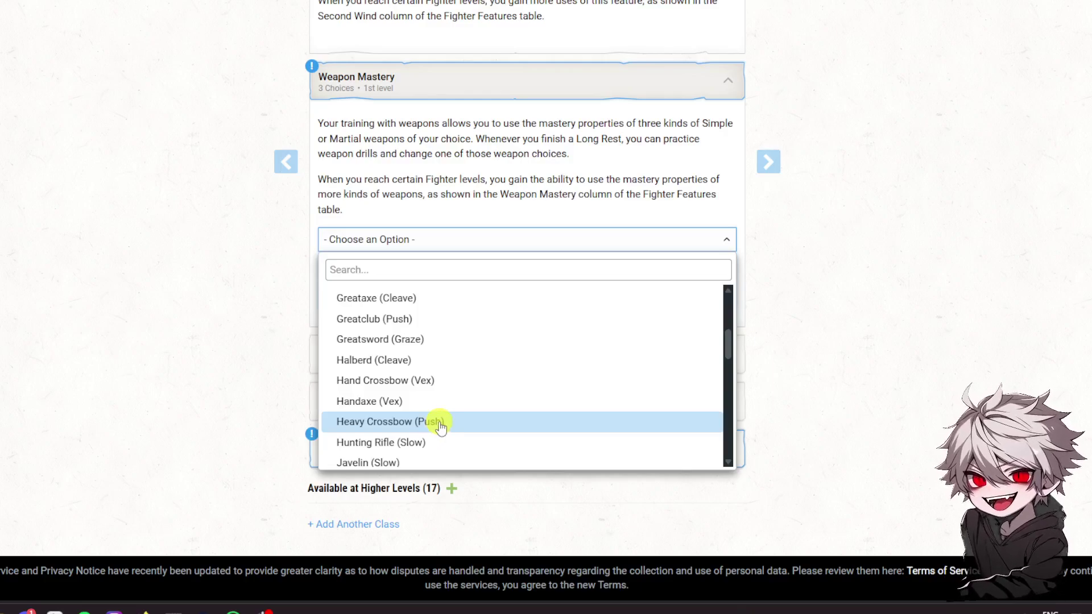
pyautogui.scroll(-2, 381, 369)
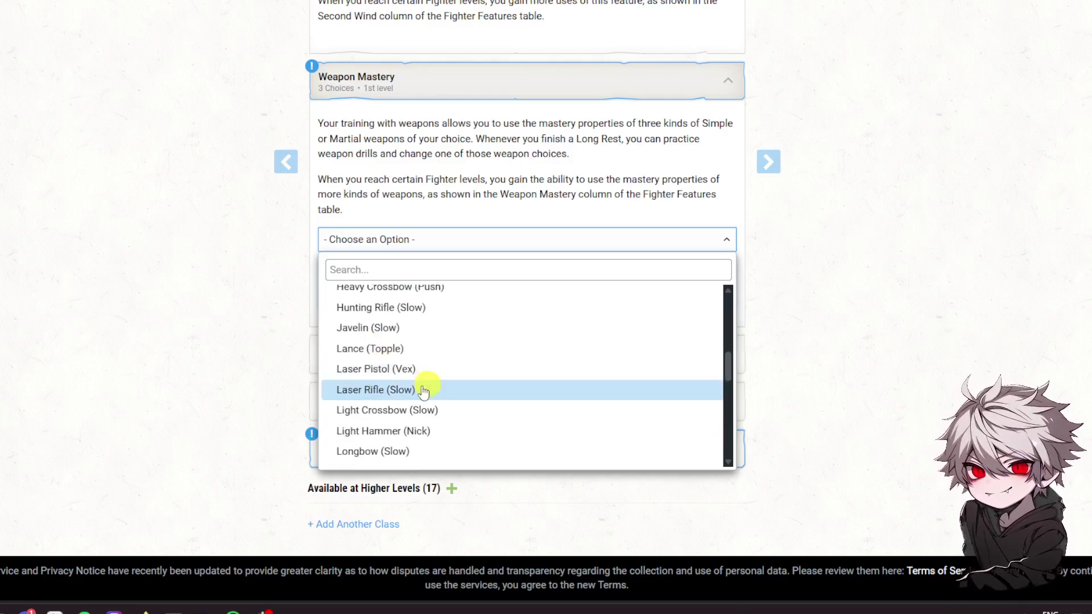
pyautogui.scroll(-2, 429, 386)
pyautogui.scroll(1, 439, 383)
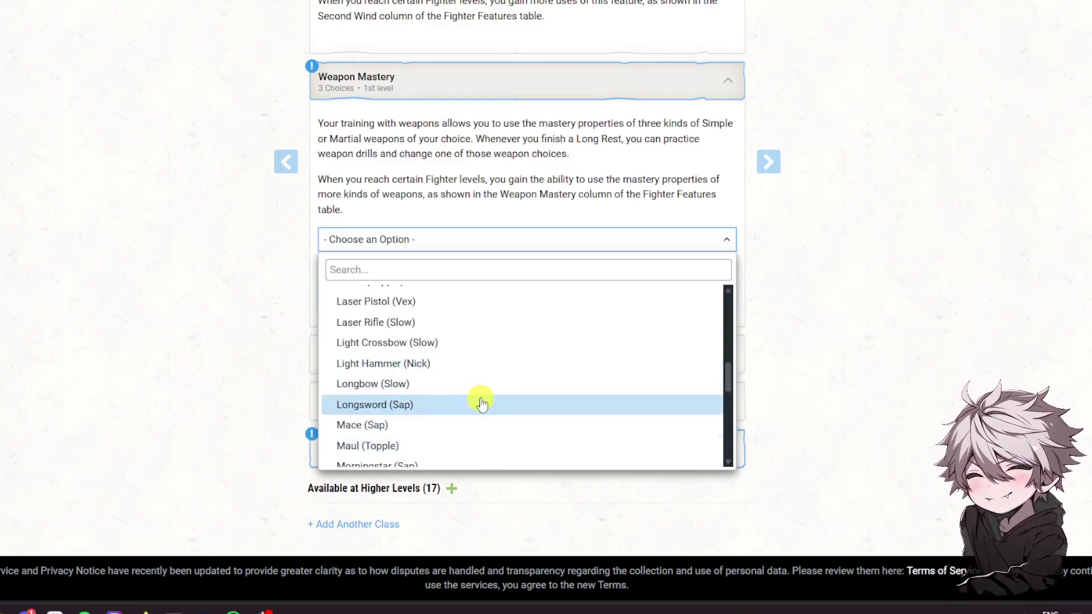
pyautogui.scroll(-1, 402, 408)
pyautogui.scroll(-2, 415, 405)
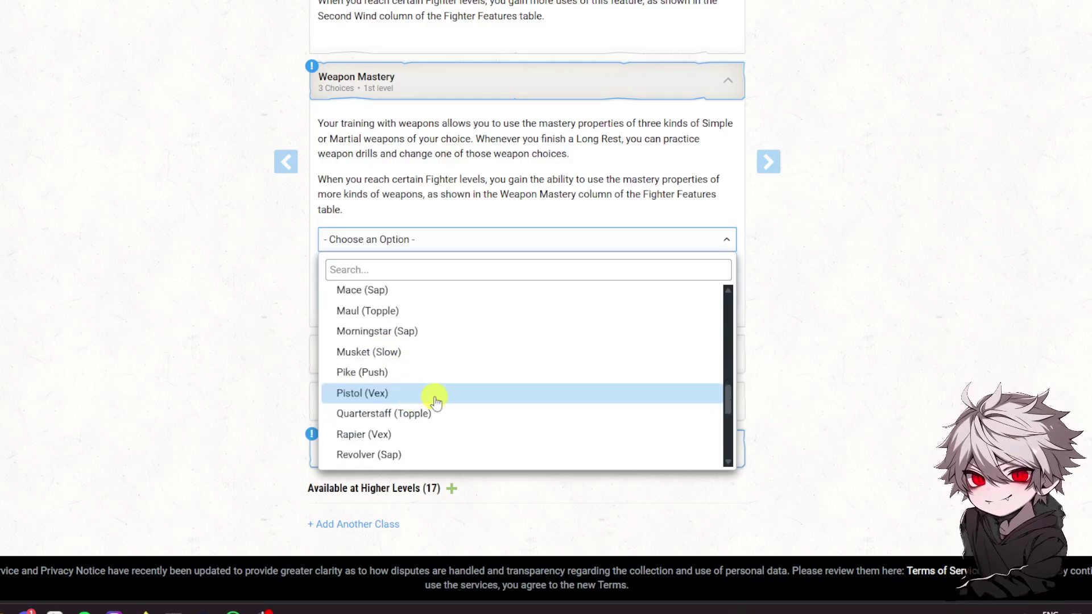
pyautogui.scroll(-4, 415, 400)
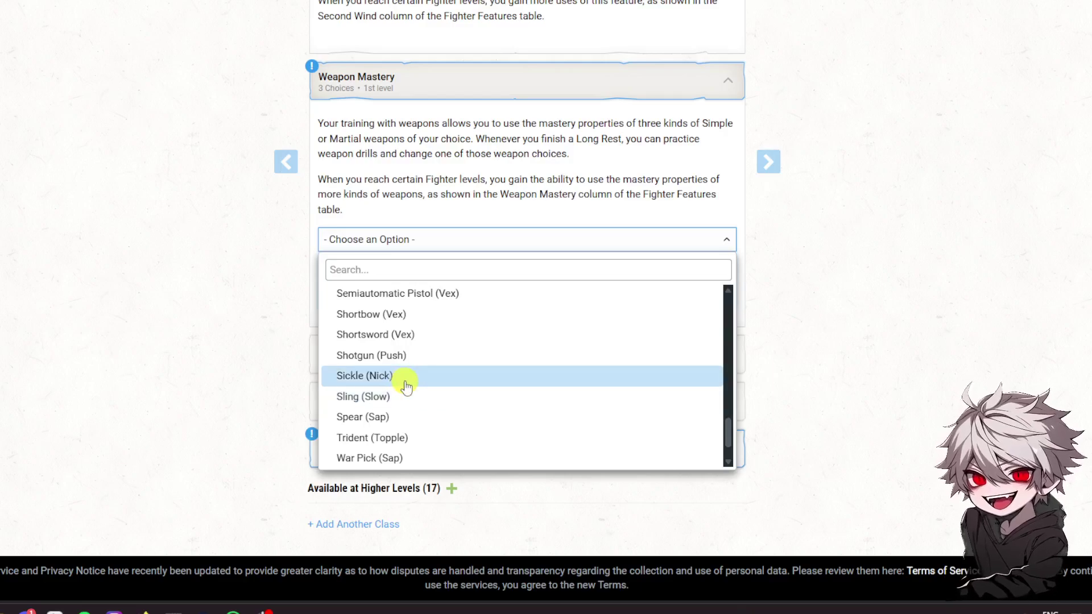
pyautogui.scroll(-1, 406, 387)
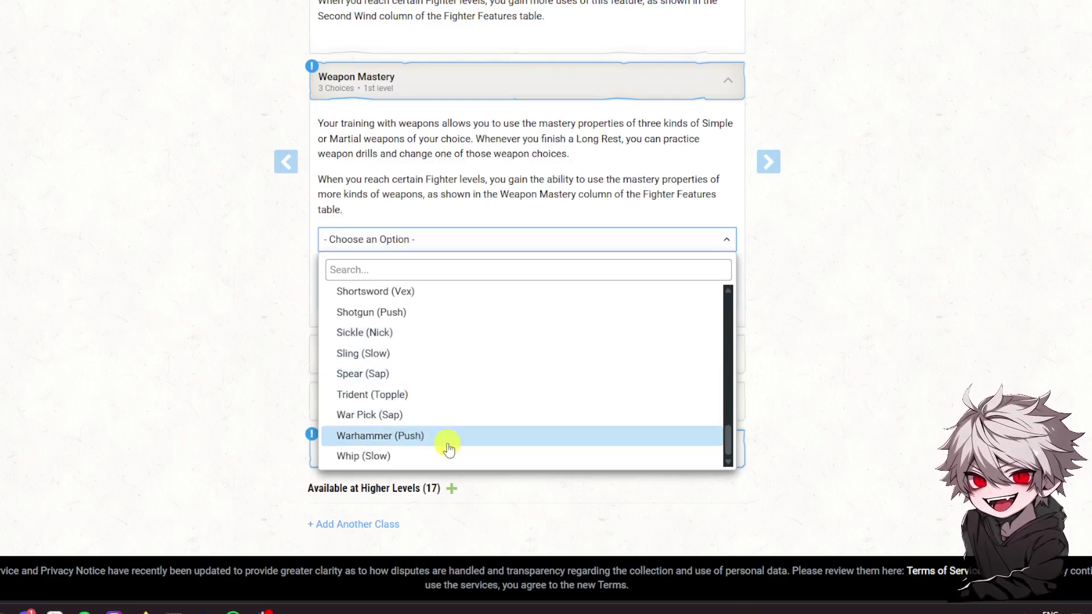
pyautogui.scroll(5, 392, 410)
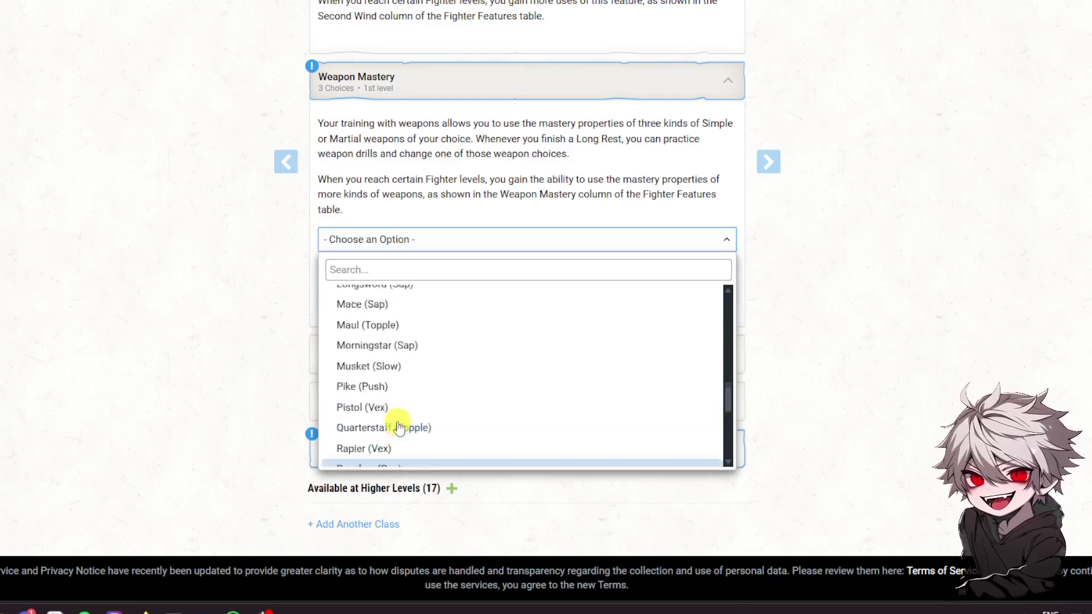
pyautogui.scroll(3, 398, 423)
pyautogui.scroll(1, 429, 413)
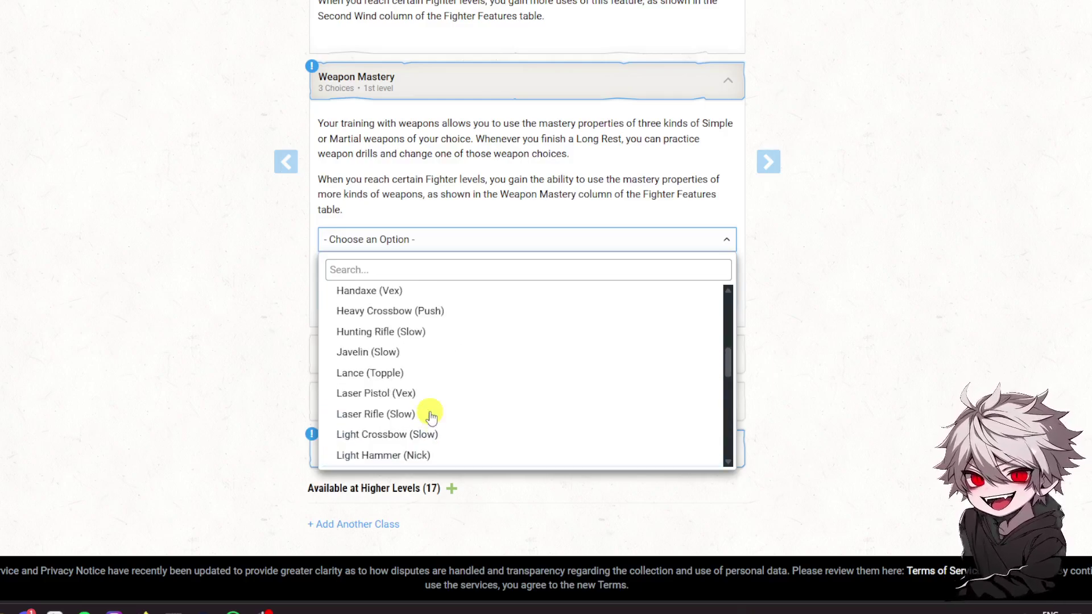
pyautogui.scroll(-7, 427, 409)
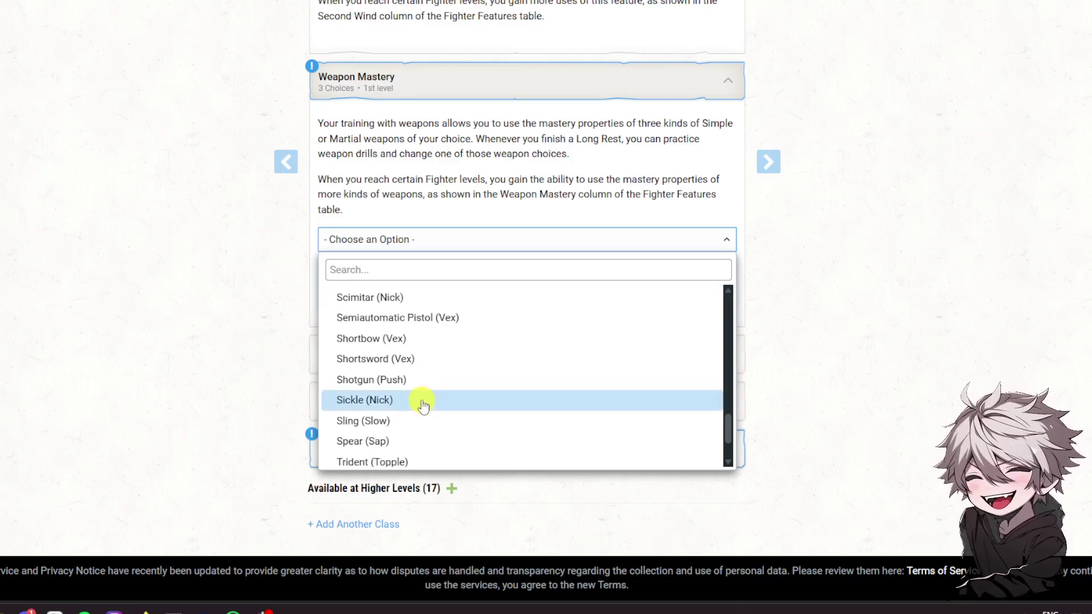
pyautogui.click(373, 358)
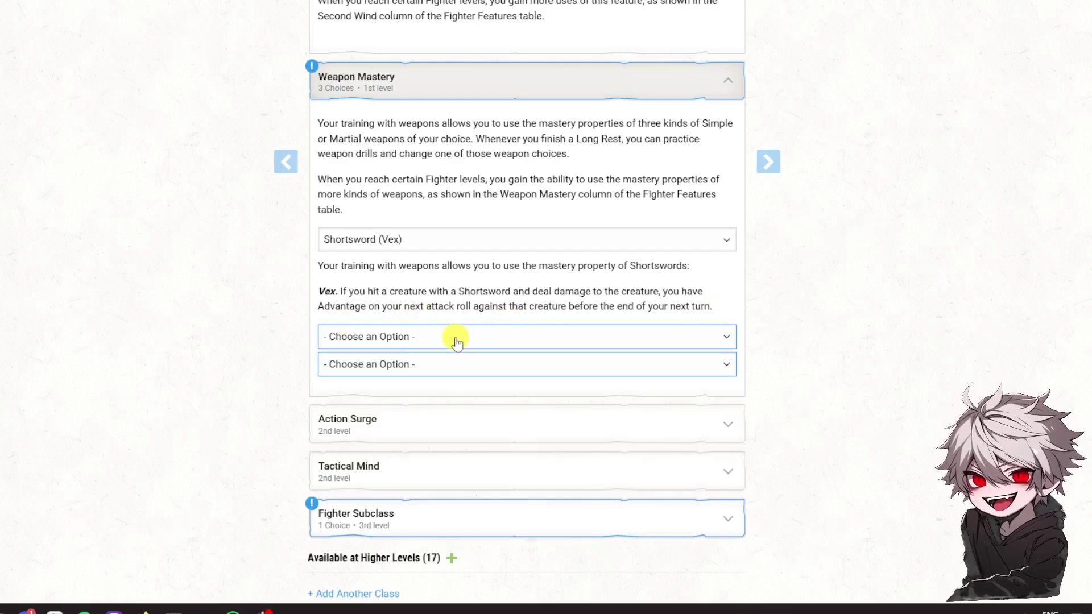
# Choose Light Crossbow (Slow) as the second weapon mastery
pyautogui.click(412, 339)
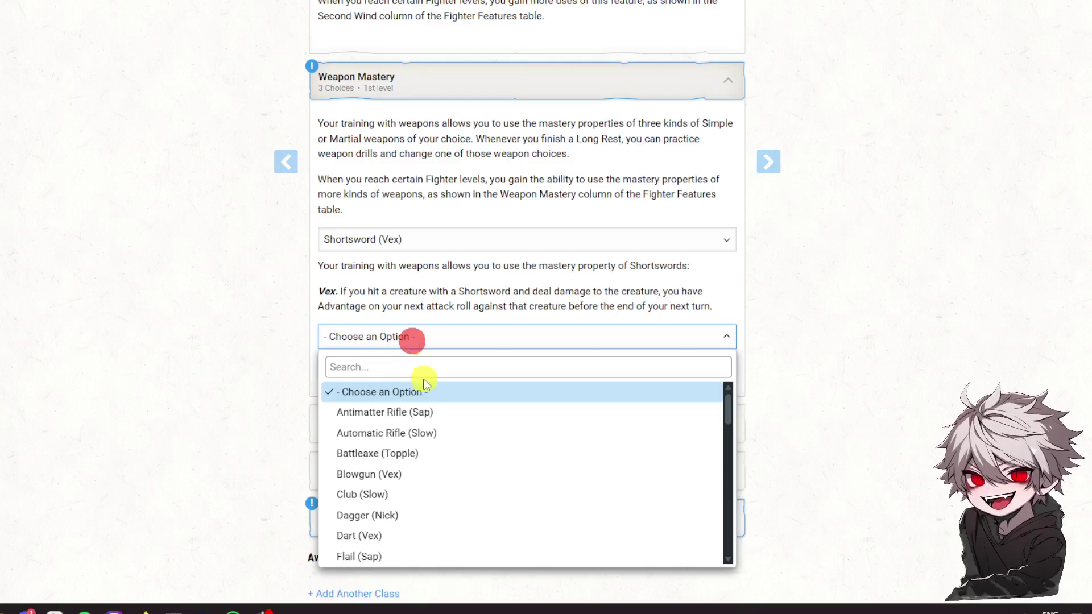
pyautogui.scroll(-1, 428, 478)
pyautogui.scroll(-6, 427, 481)
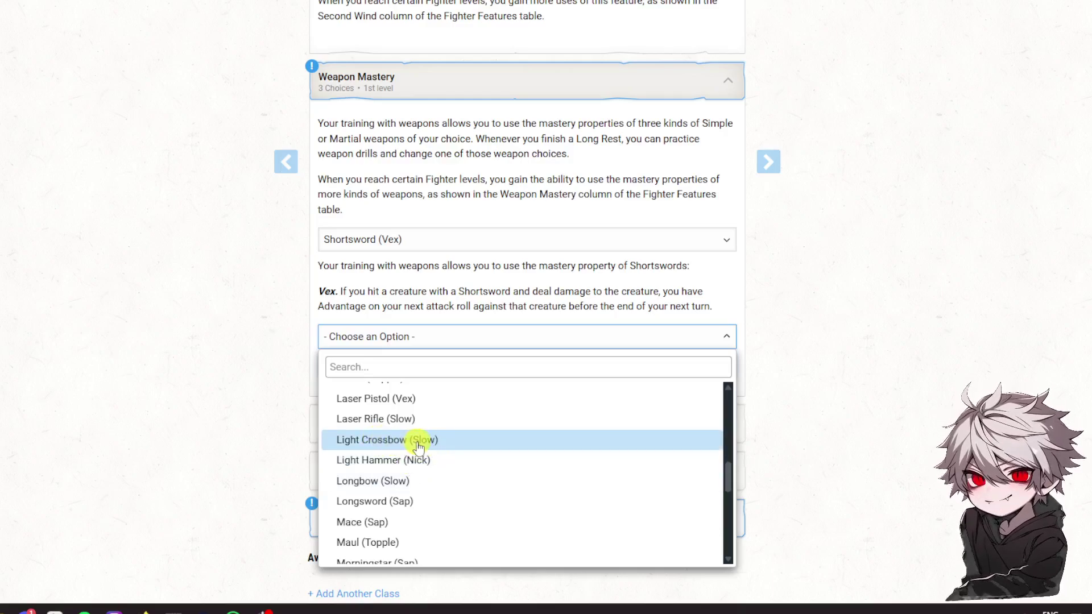
pyautogui.scroll(-1, 411, 447)
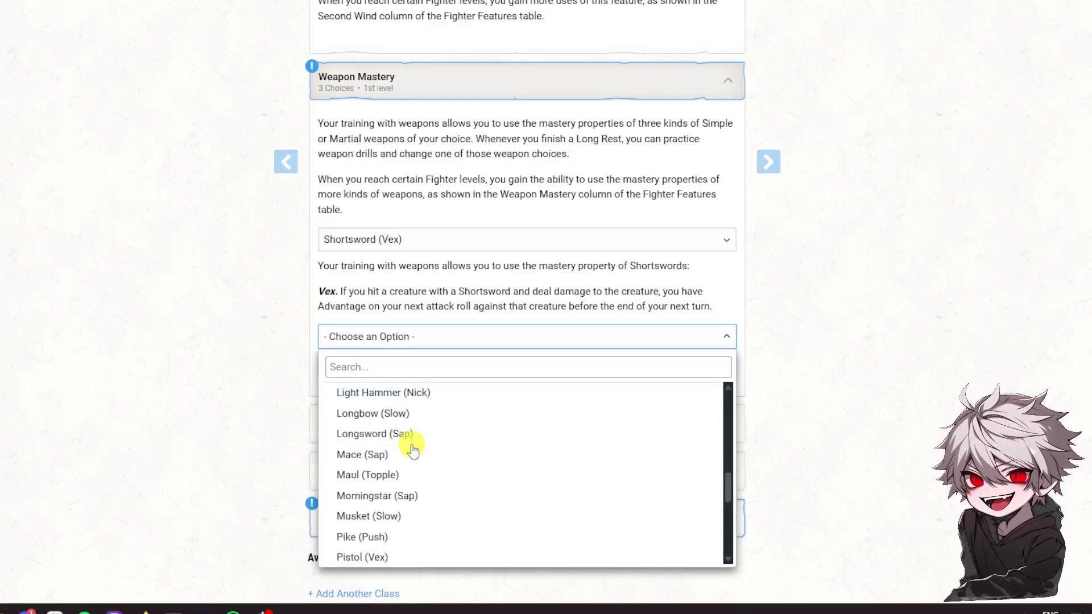
pyautogui.scroll(1, 406, 447)
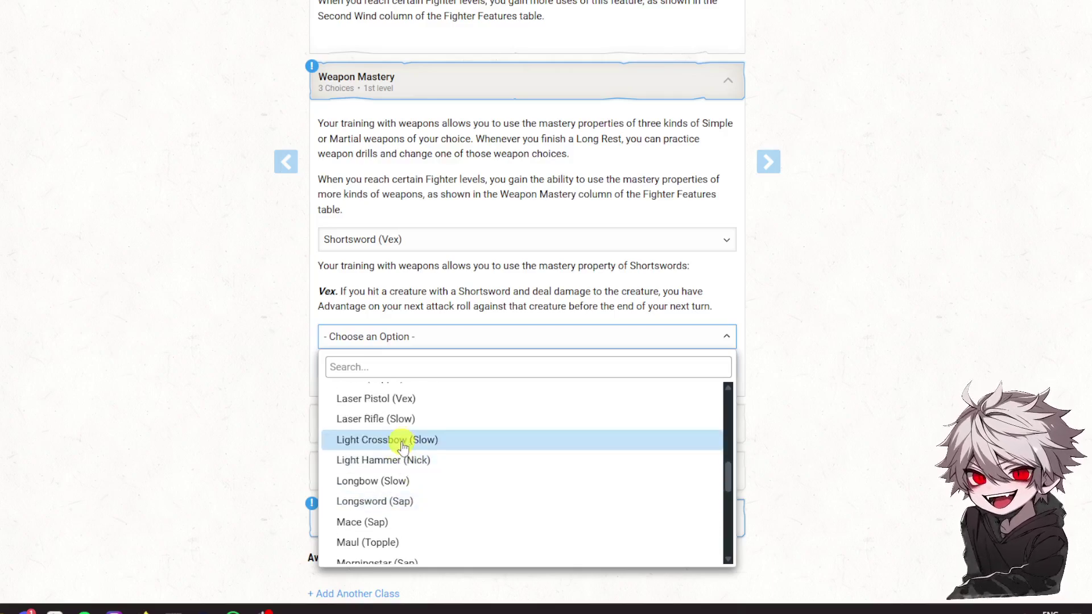
pyautogui.click(402, 441)
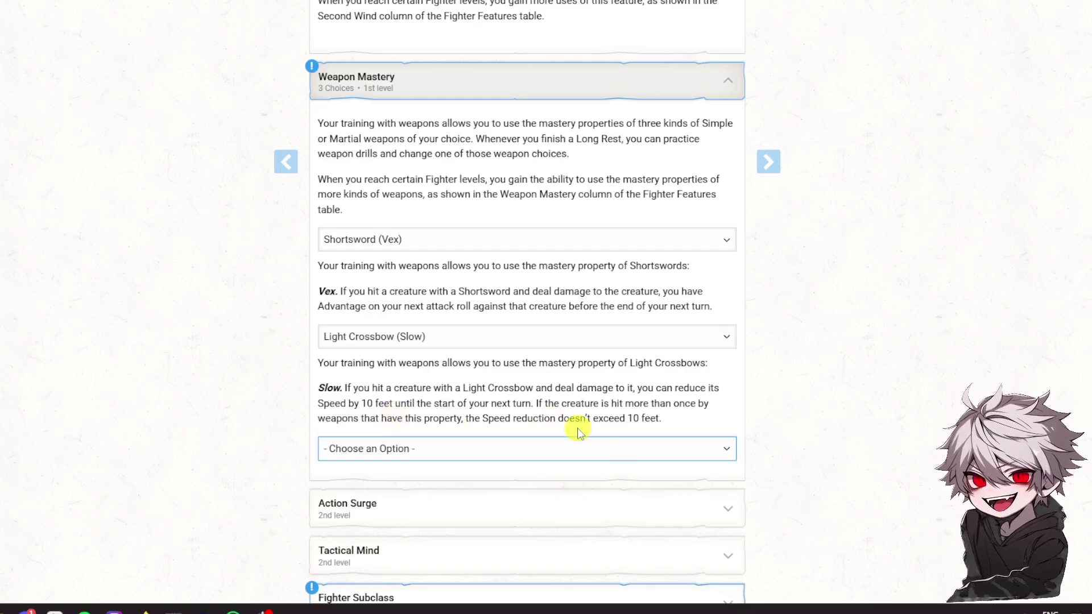
# Look through the remaining weapons and choose Light Hammer (Nick) as the third weapon mastery
pyautogui.scroll(-3, 348, 398)
pyautogui.click(423, 312)
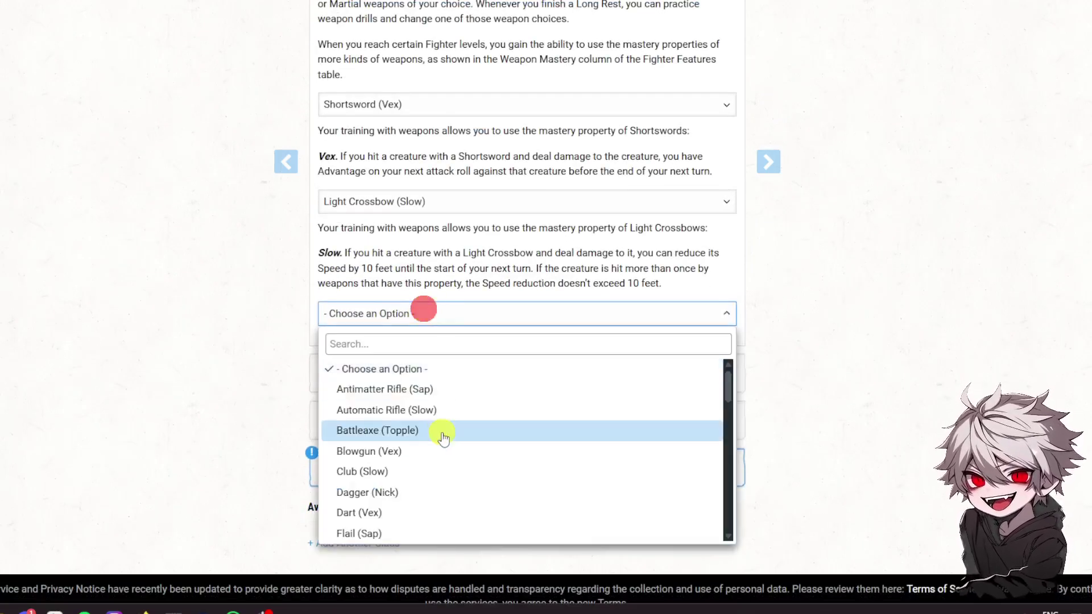
pyautogui.scroll(-1, 444, 436)
pyautogui.scroll(1, 443, 437)
pyautogui.scroll(-10, 445, 438)
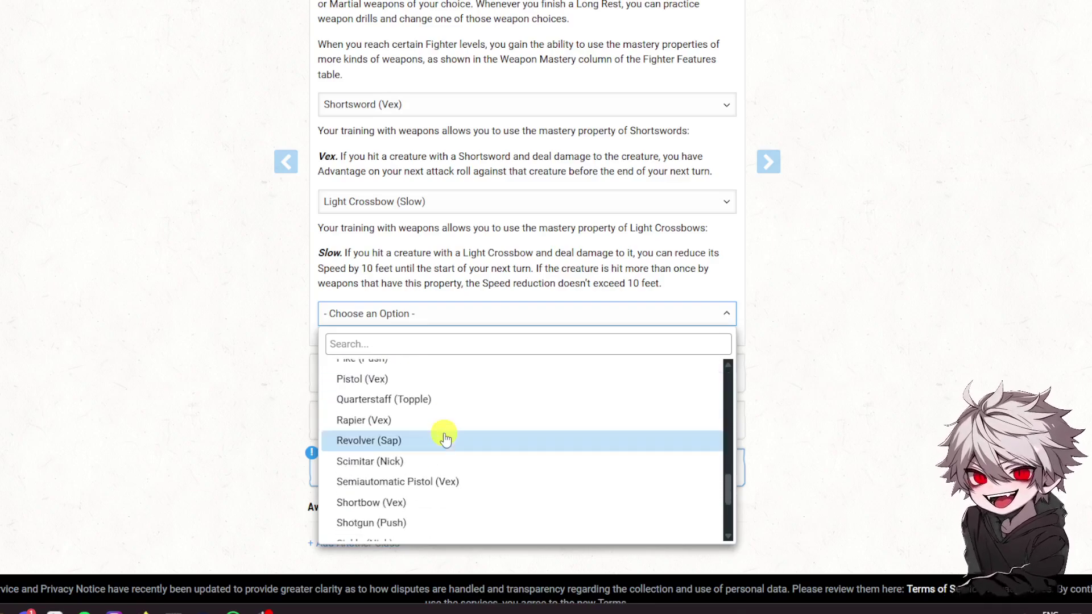
pyautogui.scroll(-3, 445, 437)
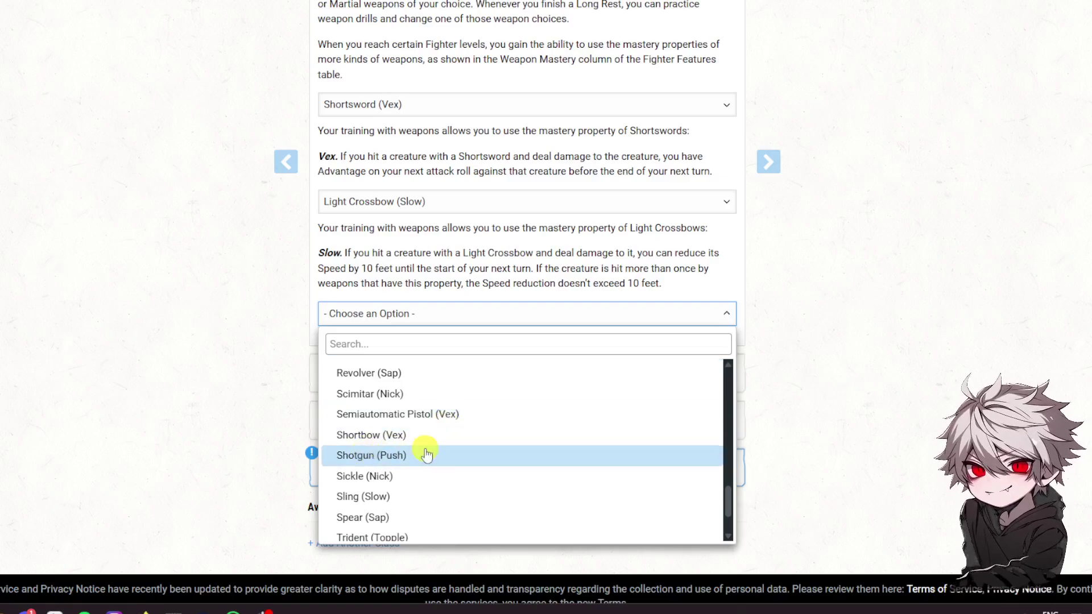
pyautogui.scroll(-3, 427, 452)
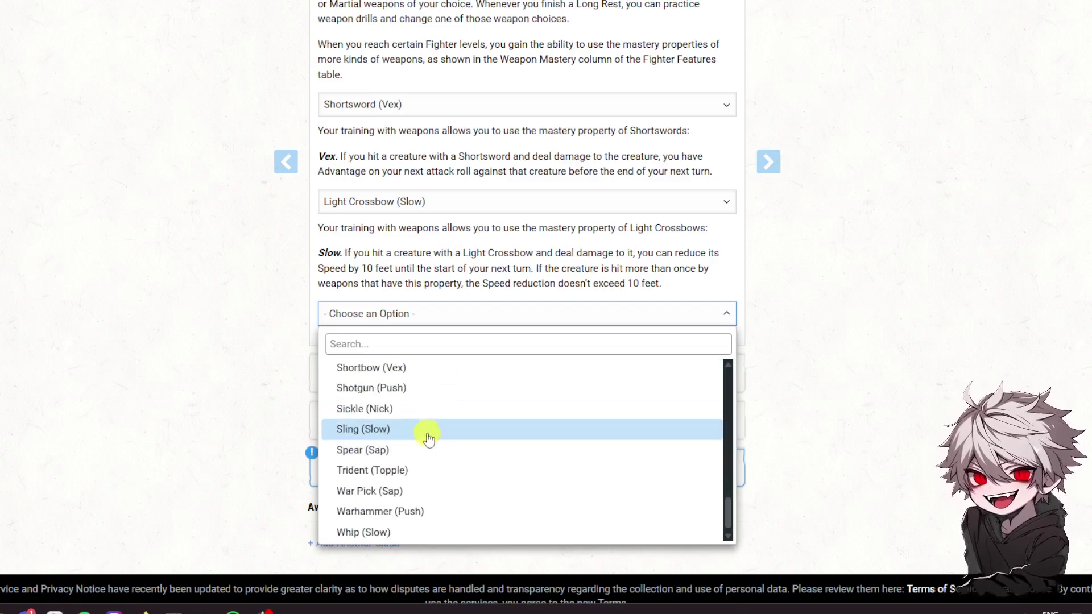
pyautogui.scroll(8, 421, 506)
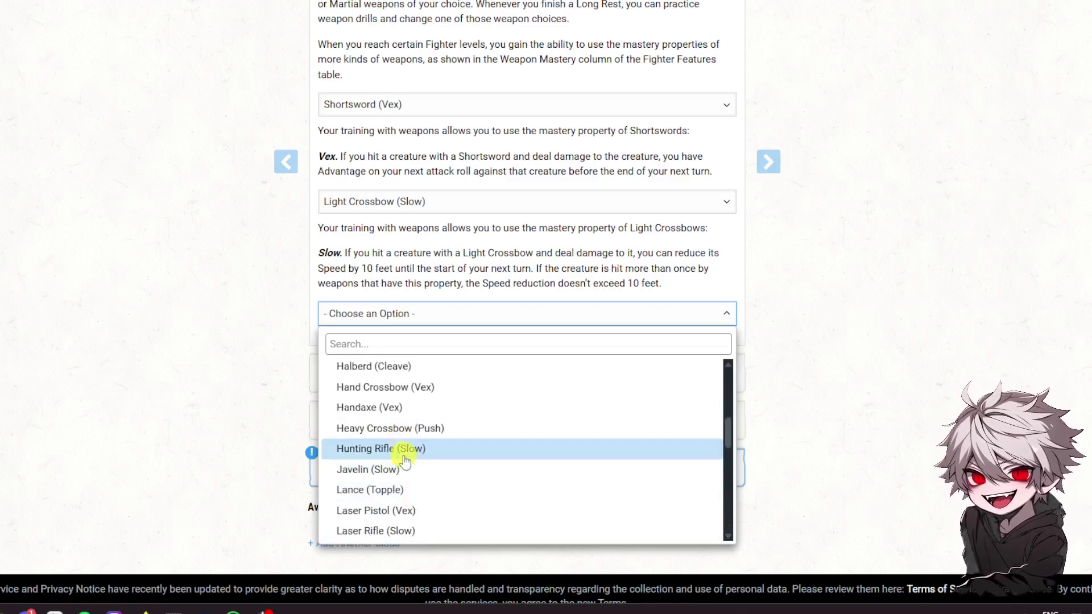
pyautogui.scroll(-2, 394, 451)
pyautogui.click(366, 417)
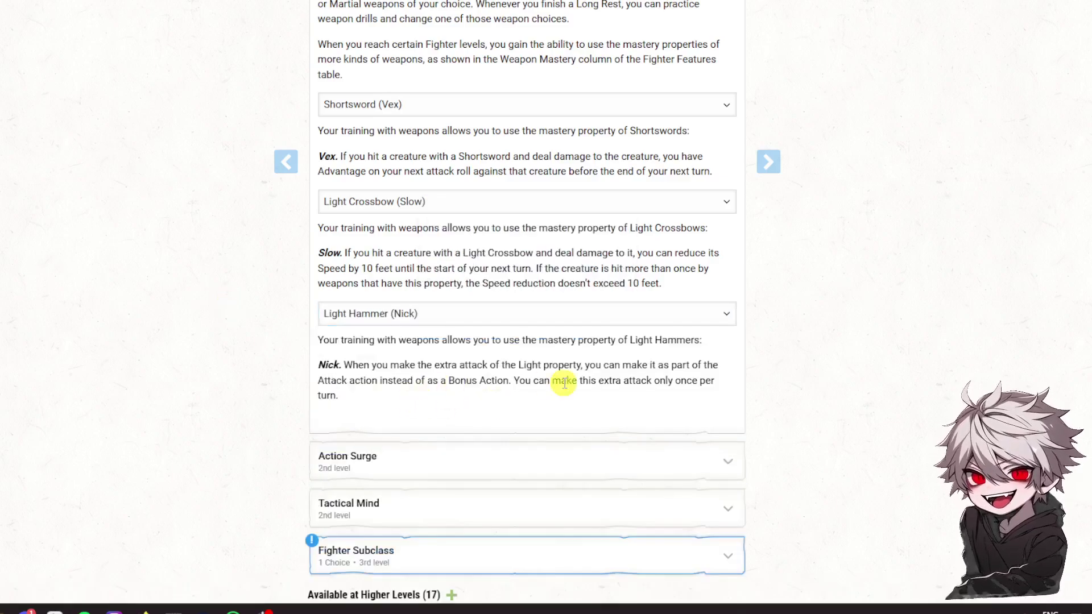
# Review the fighting style and weapon mastery choices, and expand the Action Surge and Tactical Mind features to read them
pyautogui.scroll(2, 284, 347)
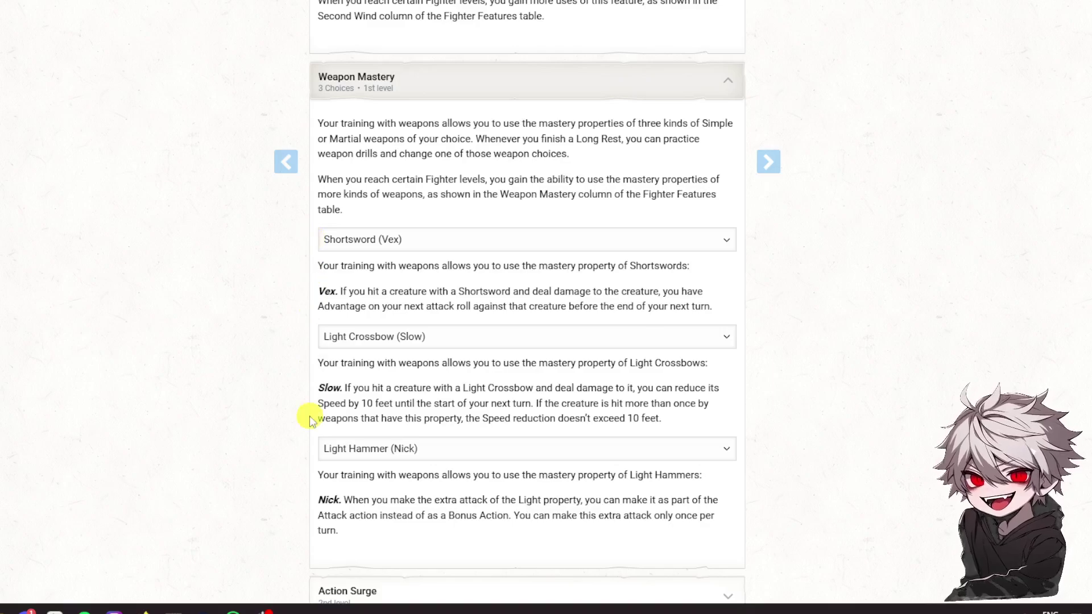
pyautogui.scroll(1, 305, 391)
pyautogui.scroll(7, 306, 391)
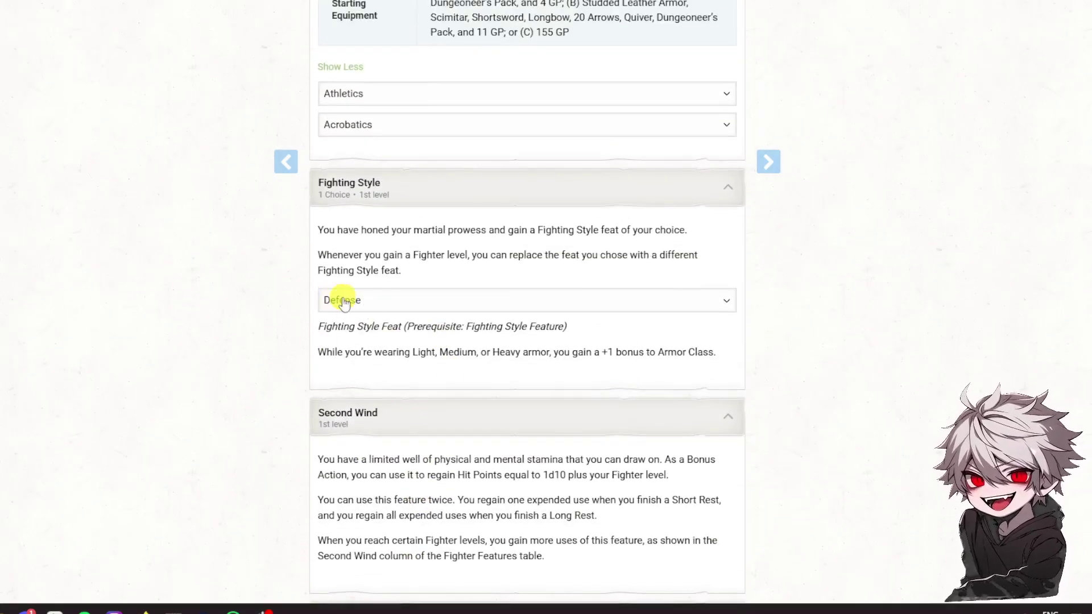
pyautogui.scroll(-4, 365, 324)
pyautogui.scroll(-9, 365, 324)
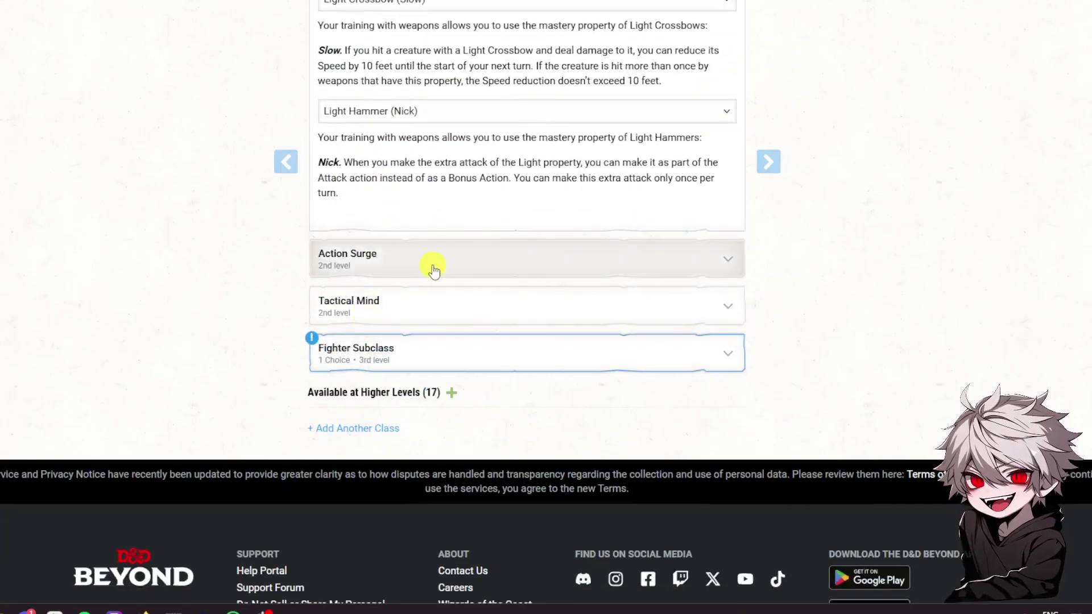
pyautogui.click(433, 270)
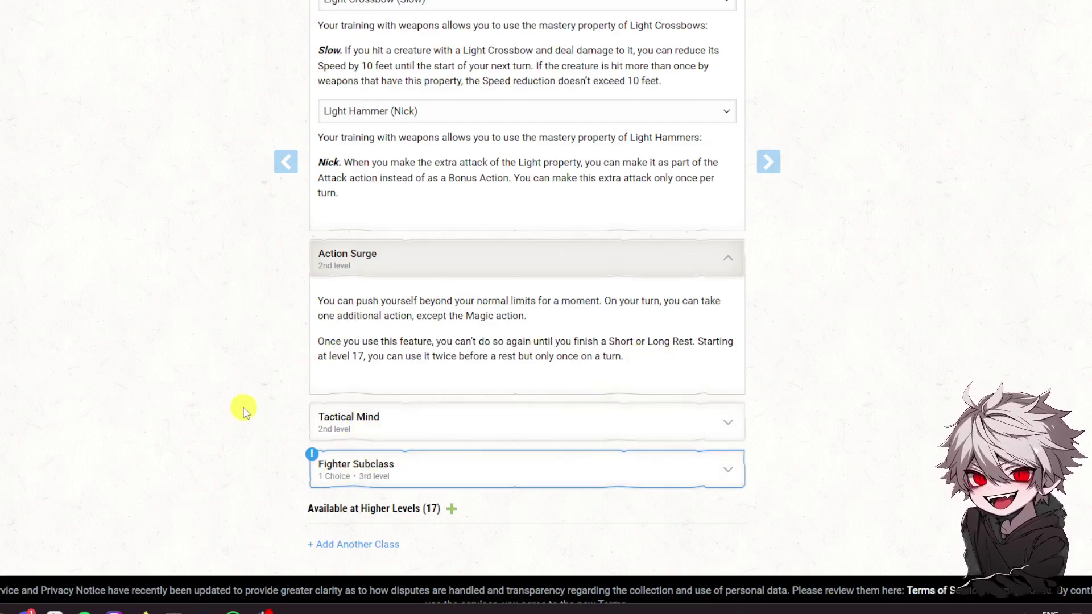
pyautogui.click(420, 428)
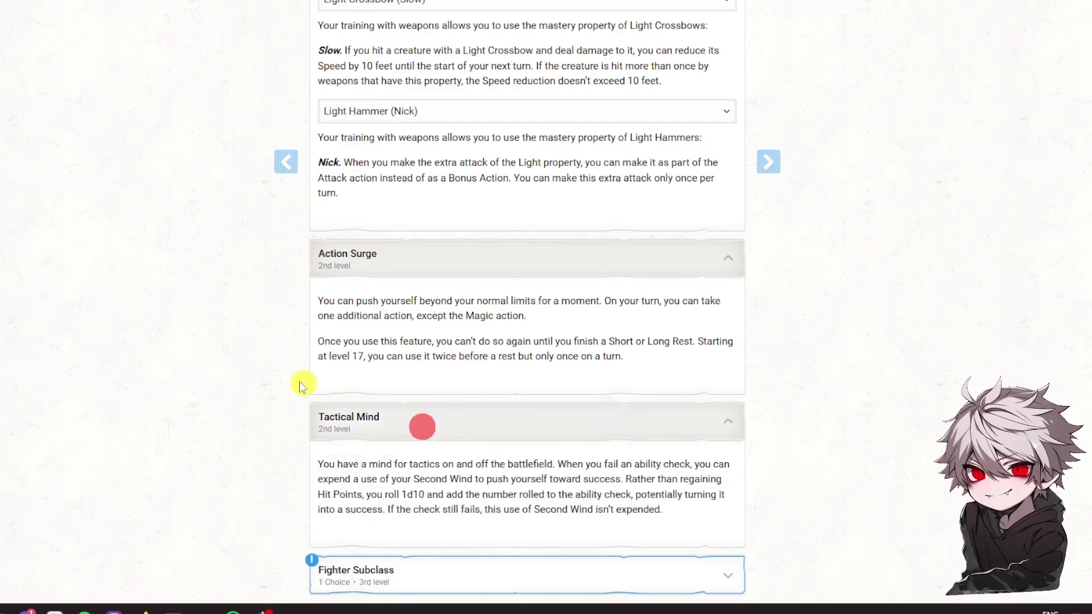
# Expand the Fighter Subclass feature and choose Champion as the subclass
pyautogui.scroll(-2, 230, 359)
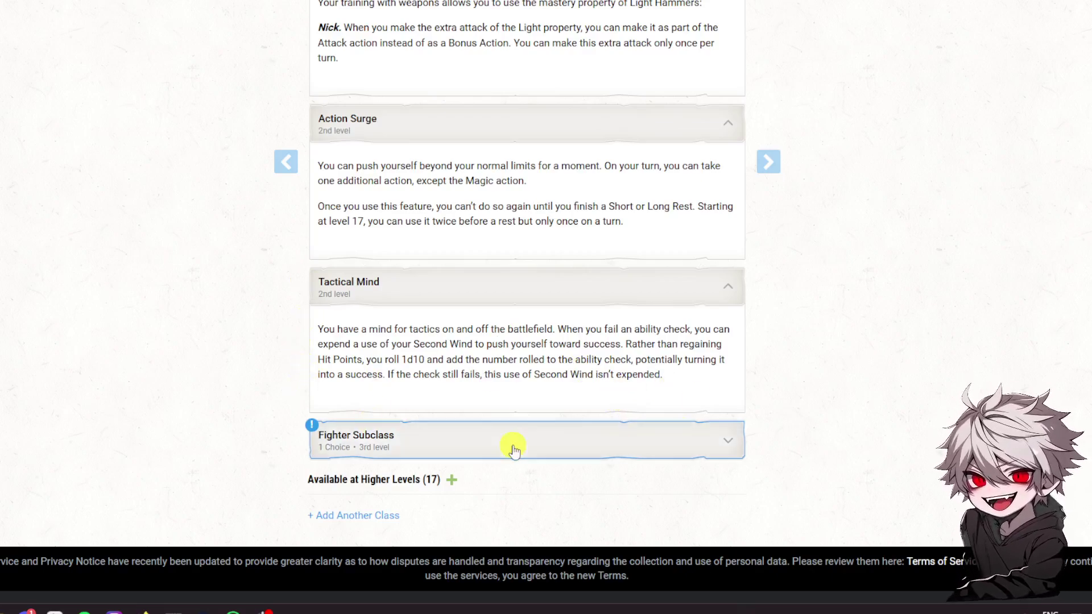
pyautogui.click(450, 444)
pyautogui.scroll(-4, 485, 339)
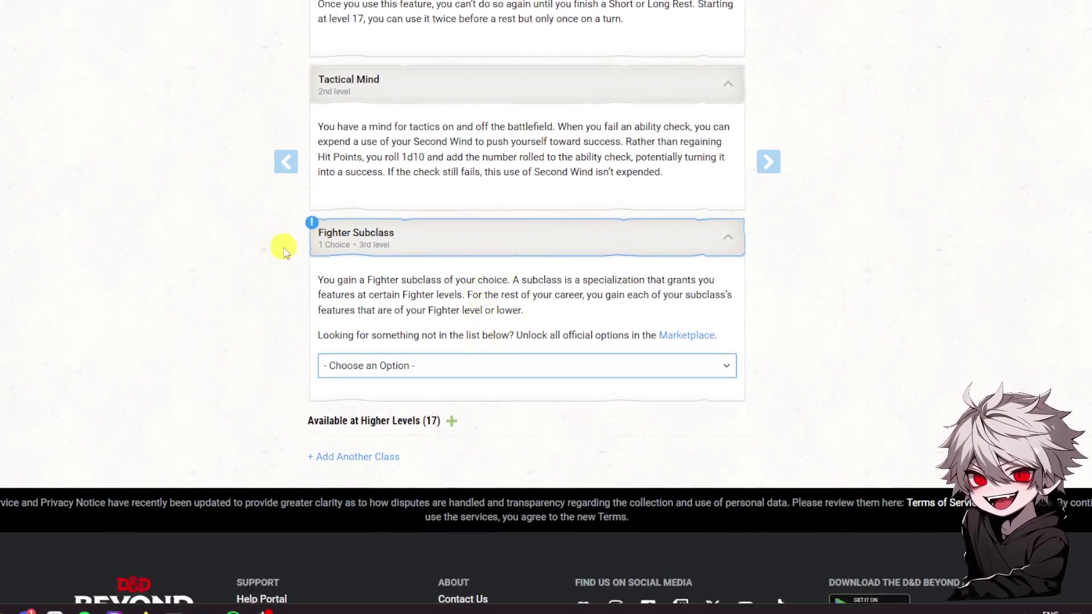
pyautogui.click(401, 365)
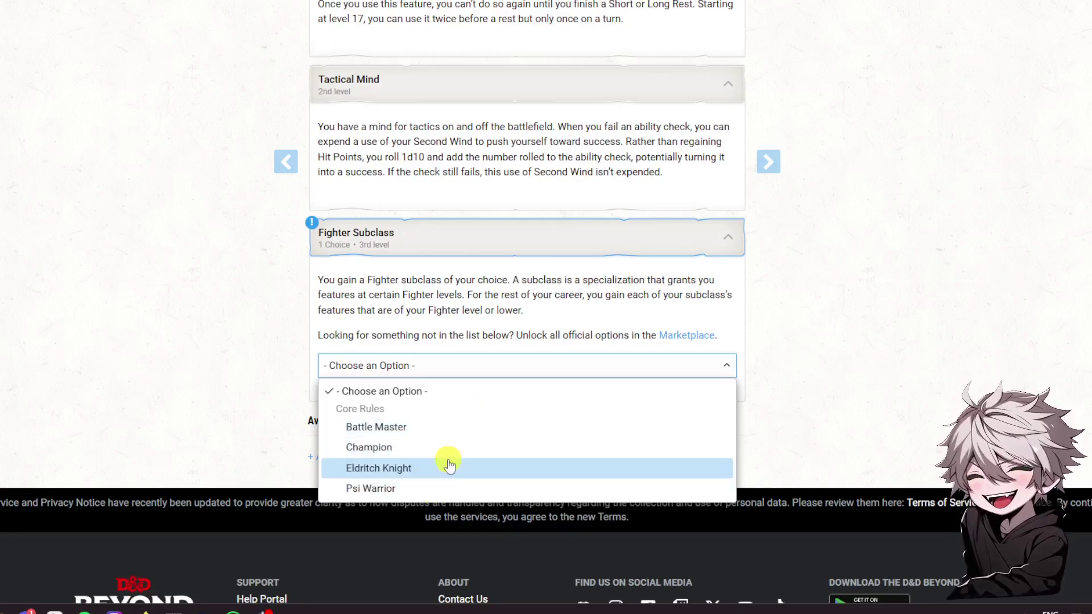
pyautogui.click(371, 449)
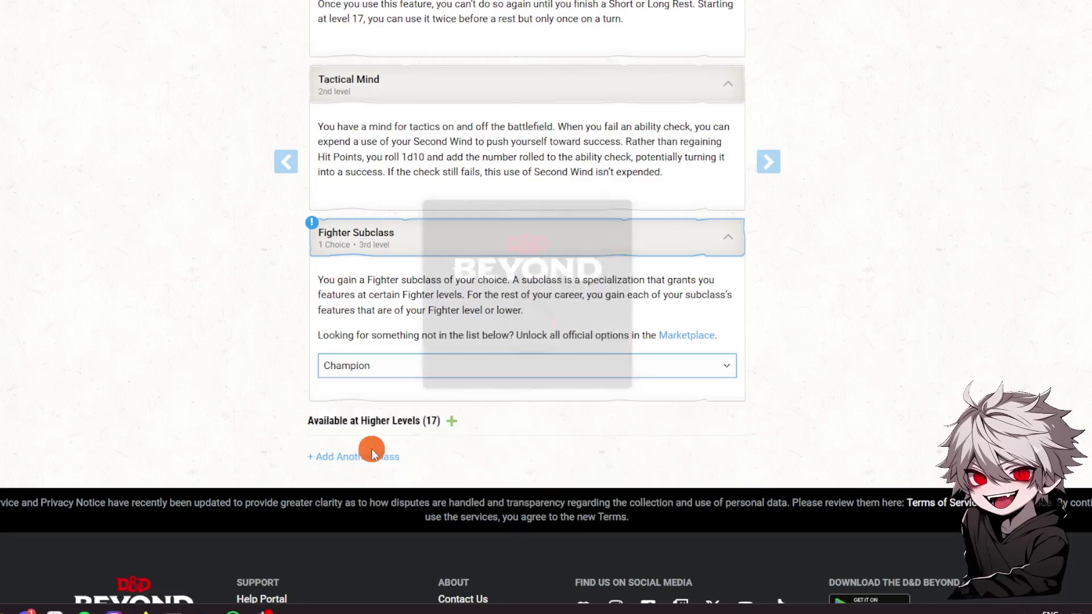
# Expand the Champion's Improved Critical and Remarkable Athlete features and read their descriptions
pyautogui.scroll(-2, 293, 381)
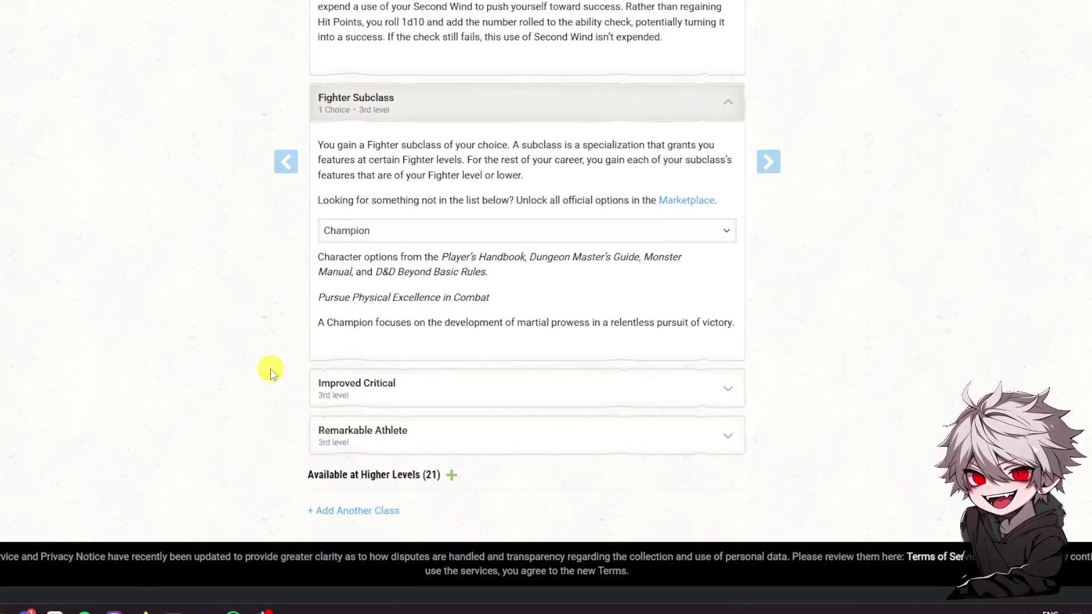
pyautogui.click(392, 400)
pyautogui.scroll(-2, 317, 356)
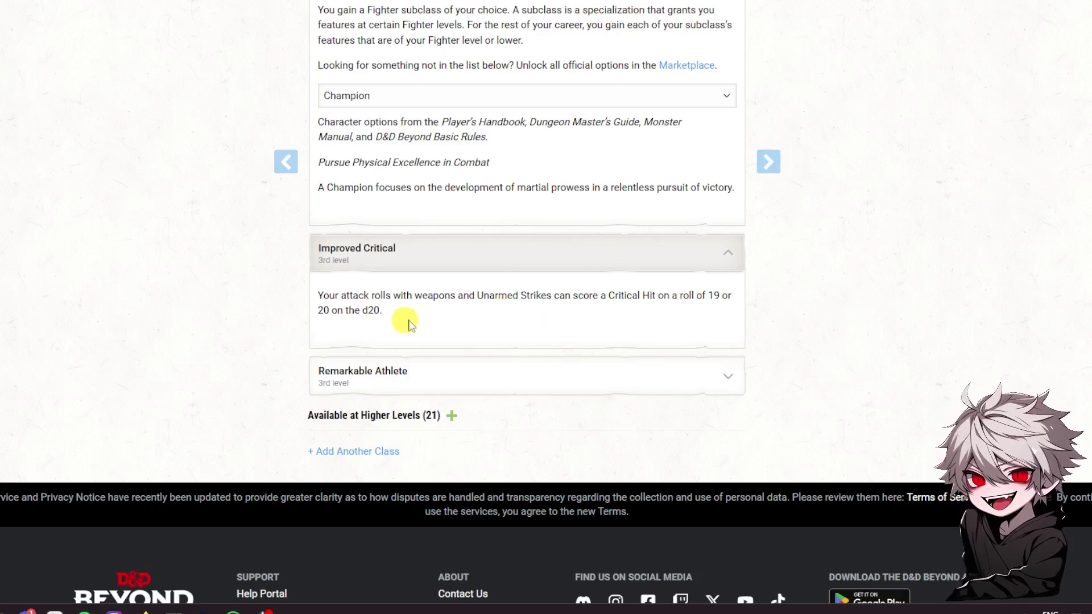
pyautogui.click(351, 381)
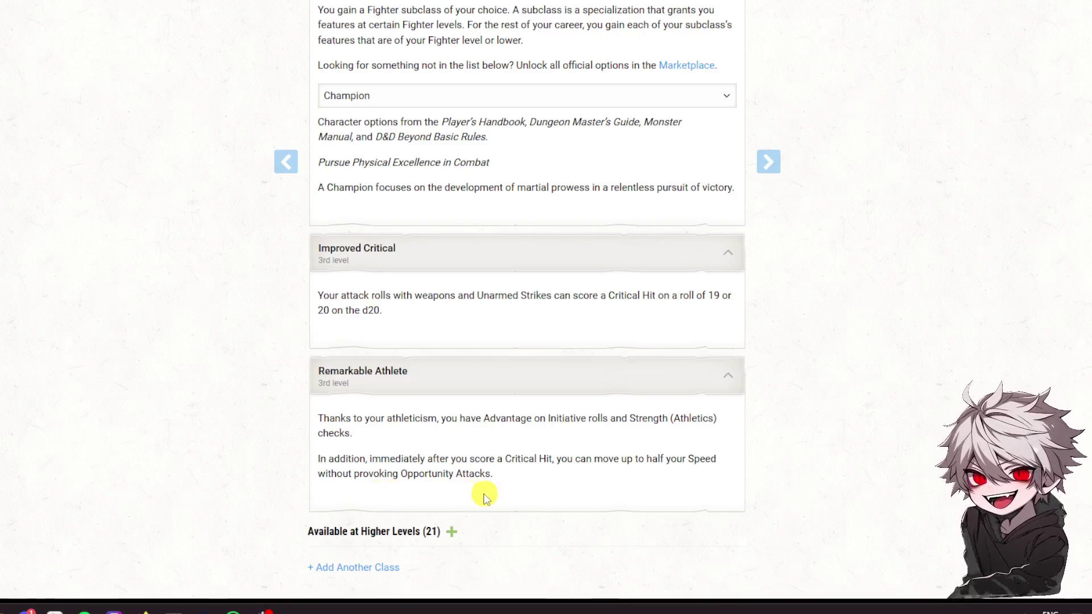
pyautogui.scroll(1, 543, 432)
pyautogui.scroll(-1, 455, 426)
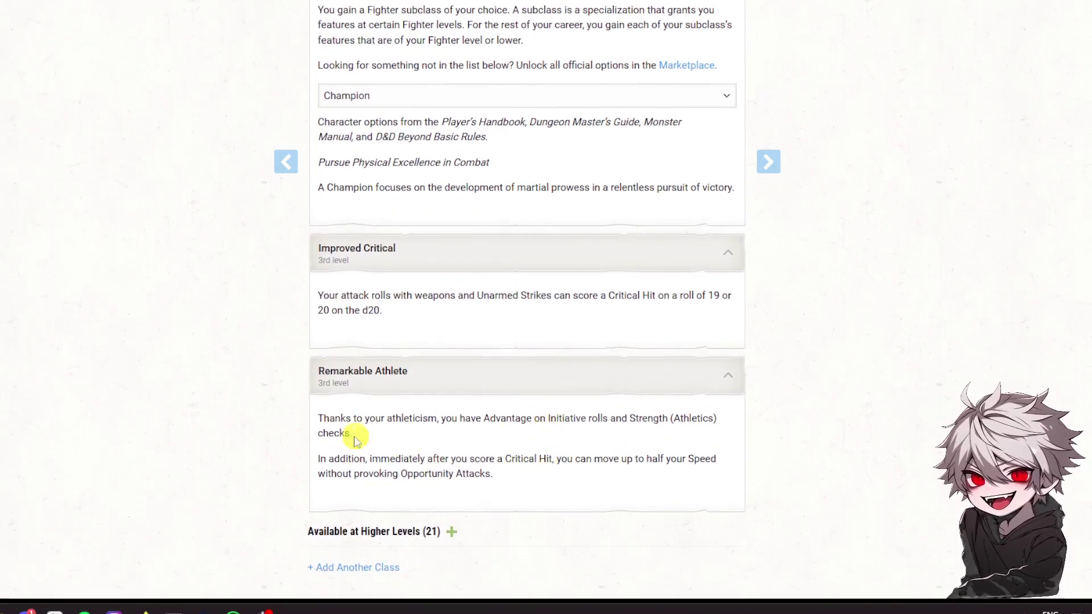
# Check all Fighter class feature choices once more and move on to the Background stage of the builder
pyautogui.scroll(15, 454, 481)
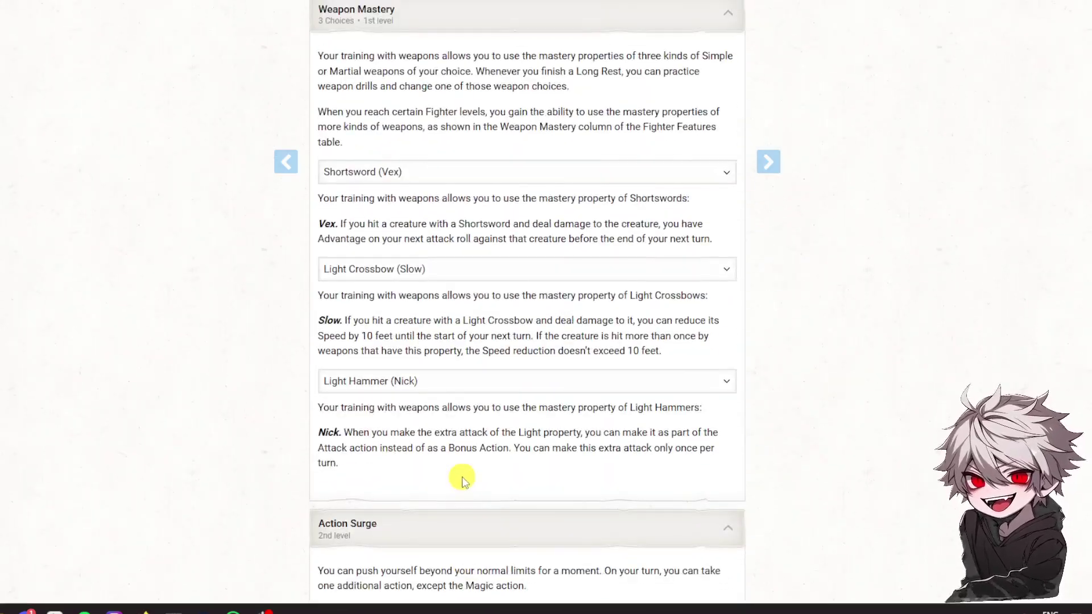
pyautogui.scroll(9, 462, 480)
pyautogui.scroll(6, 454, 244)
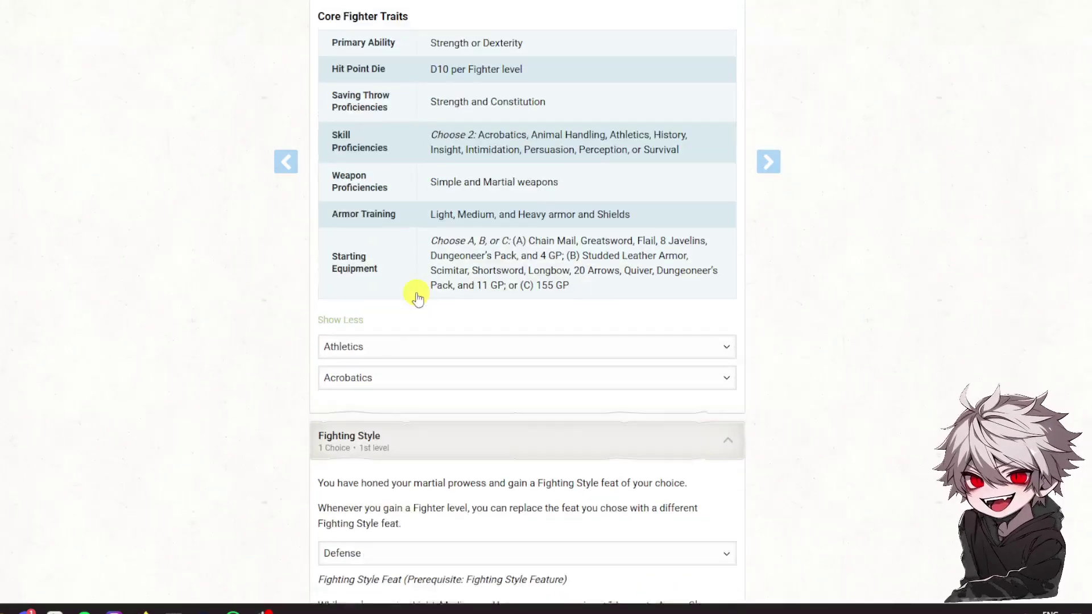
pyautogui.scroll(9, 432, 341)
pyautogui.scroll(-12, 452, 318)
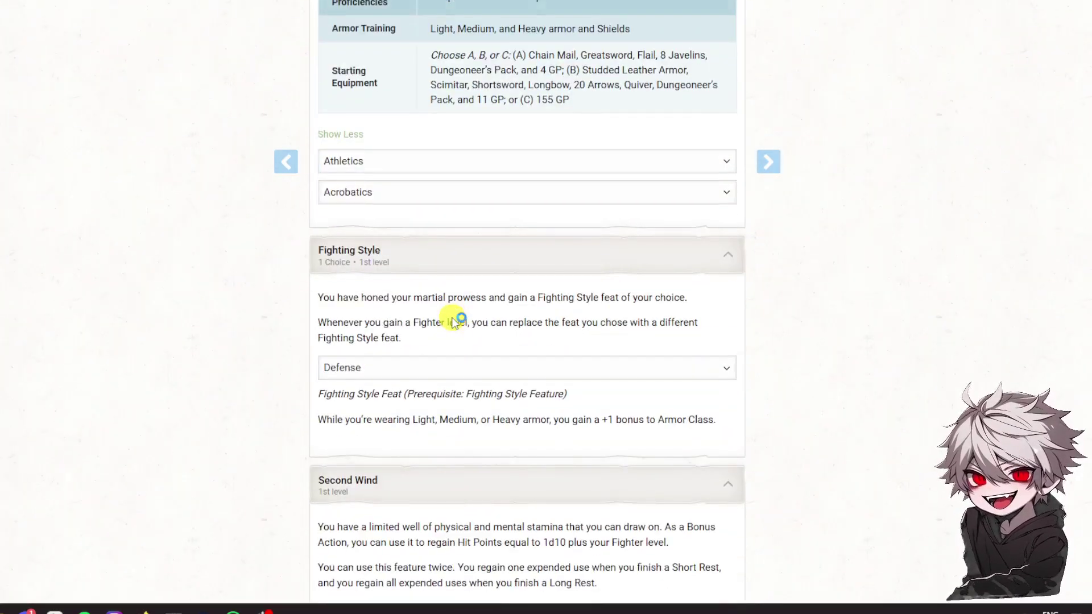
pyautogui.scroll(-12, 454, 324)
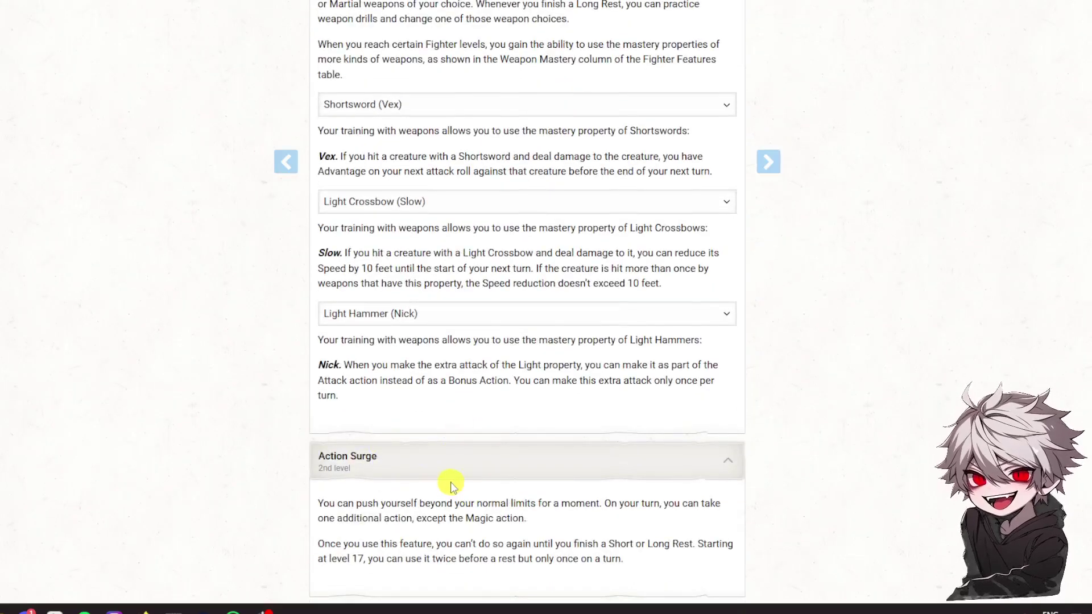
pyautogui.scroll(-4, 452, 486)
pyautogui.scroll(20, 449, 483)
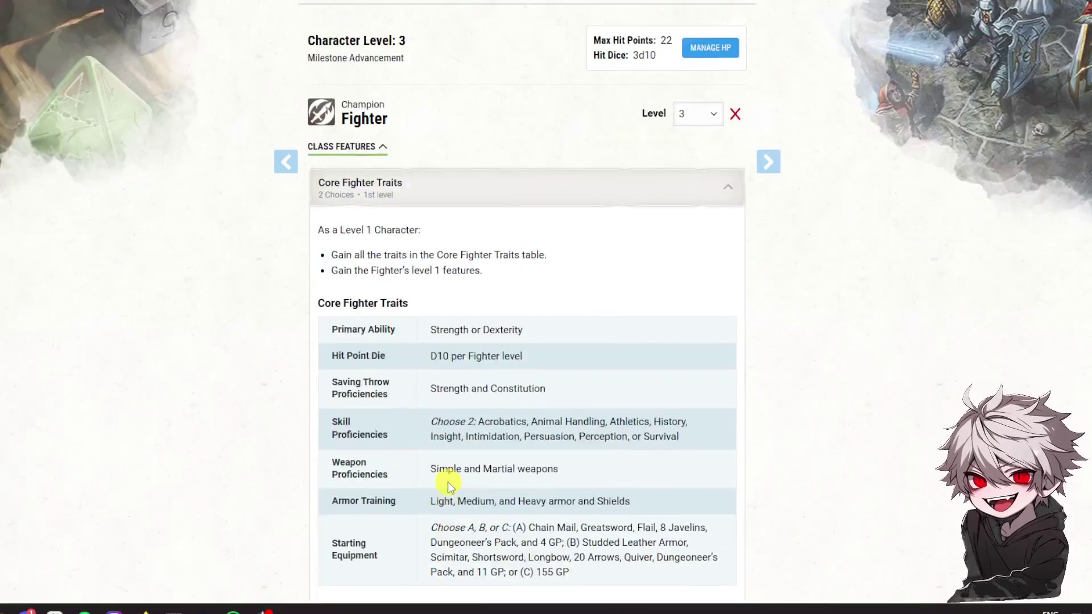
pyautogui.scroll(4, 449, 483)
pyautogui.click(447, 93)
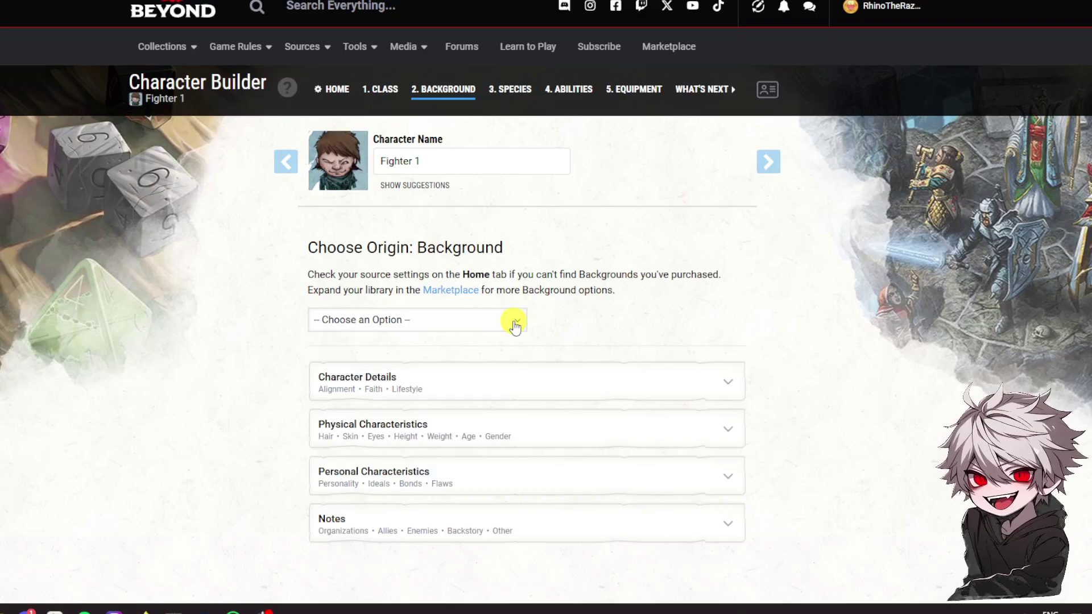
# Try the Criminal and Acolyte backgrounds to compare their descriptions and proficiencies
pyautogui.click(515, 325)
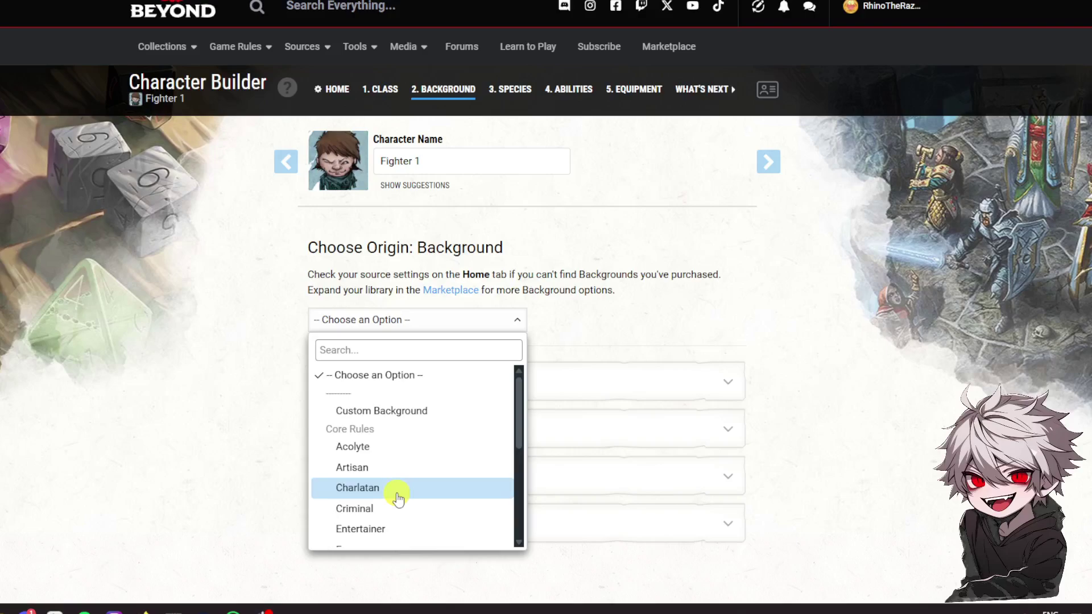
pyautogui.click(363, 511)
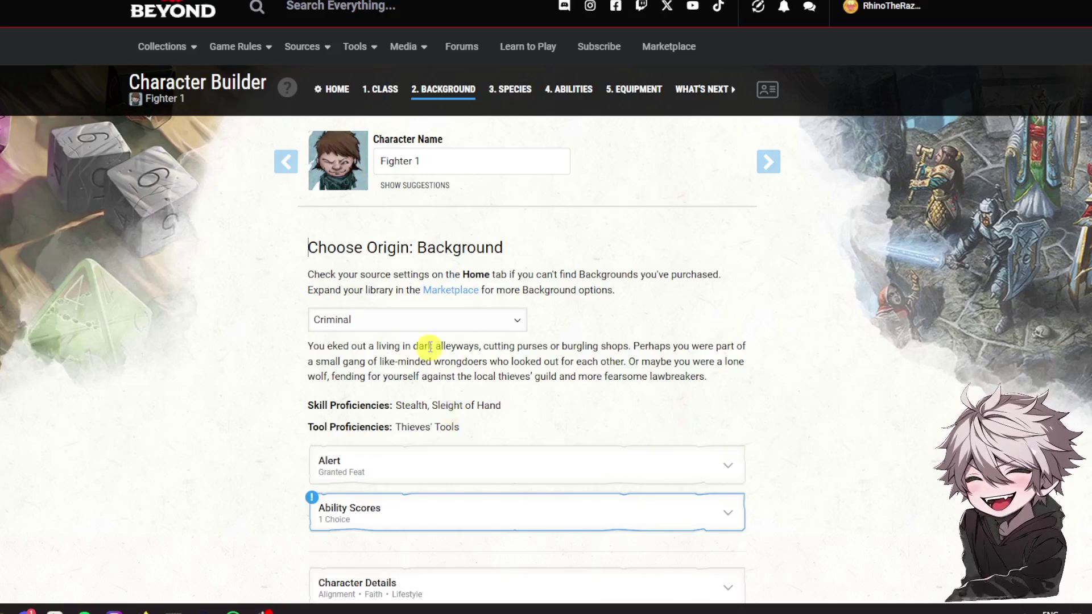
pyautogui.click(416, 318)
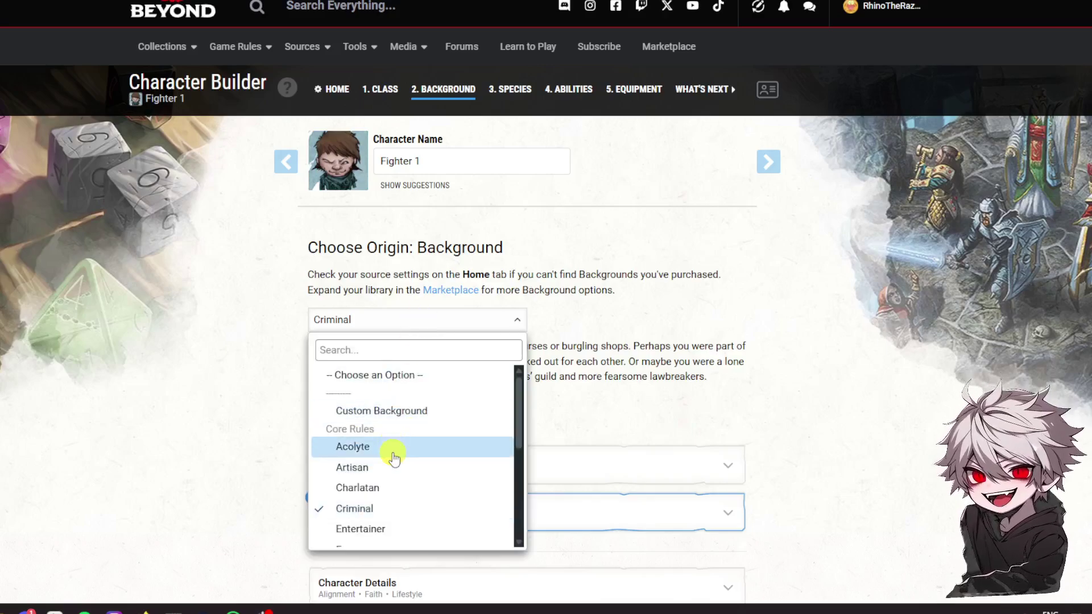
pyautogui.click(359, 448)
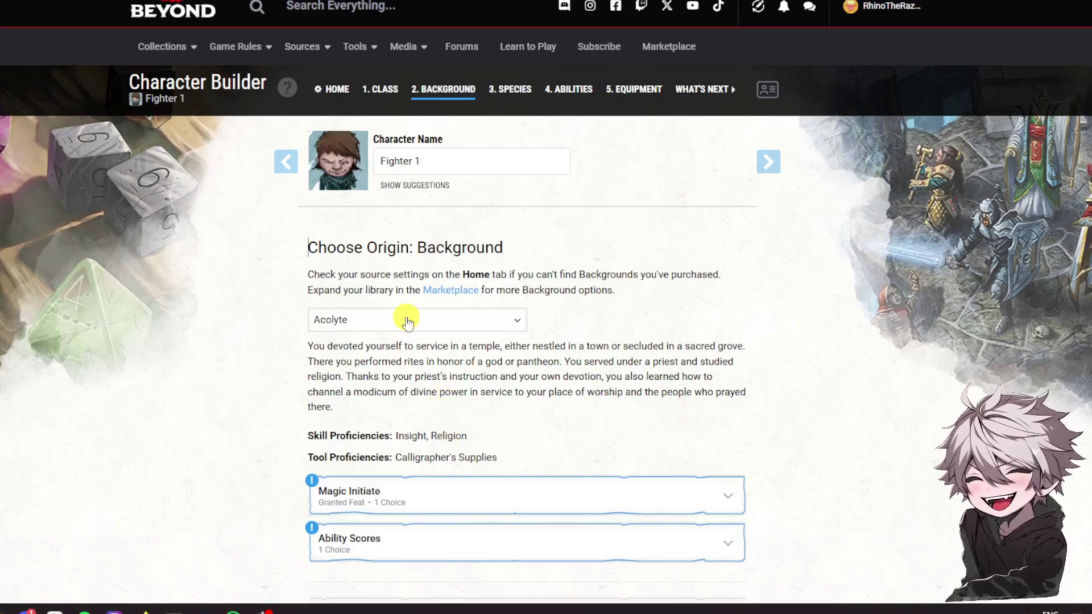
# Look through the remaining core-rules backgrounds and choose Soldier as the character's background
pyautogui.click(409, 320)
pyautogui.scroll(-2, 419, 448)
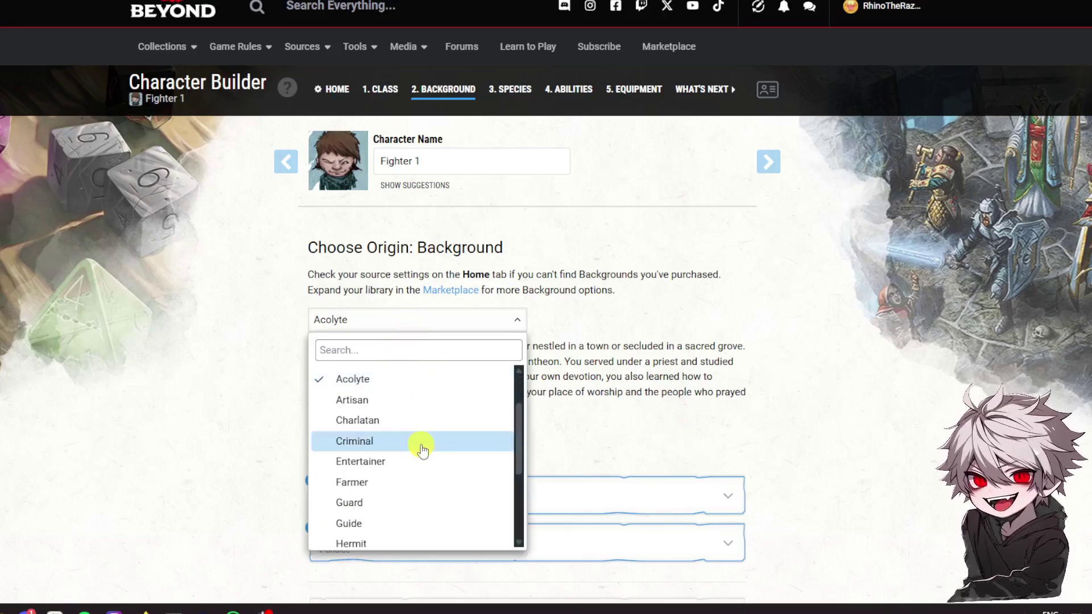
pyautogui.scroll(-1, 412, 463)
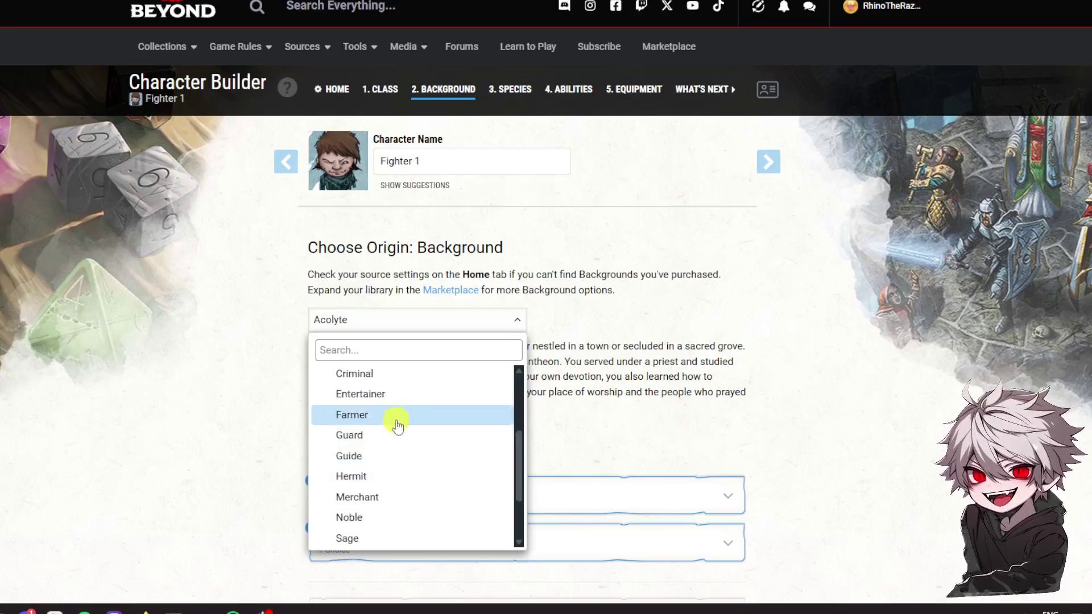
pyautogui.scroll(-2, 397, 441)
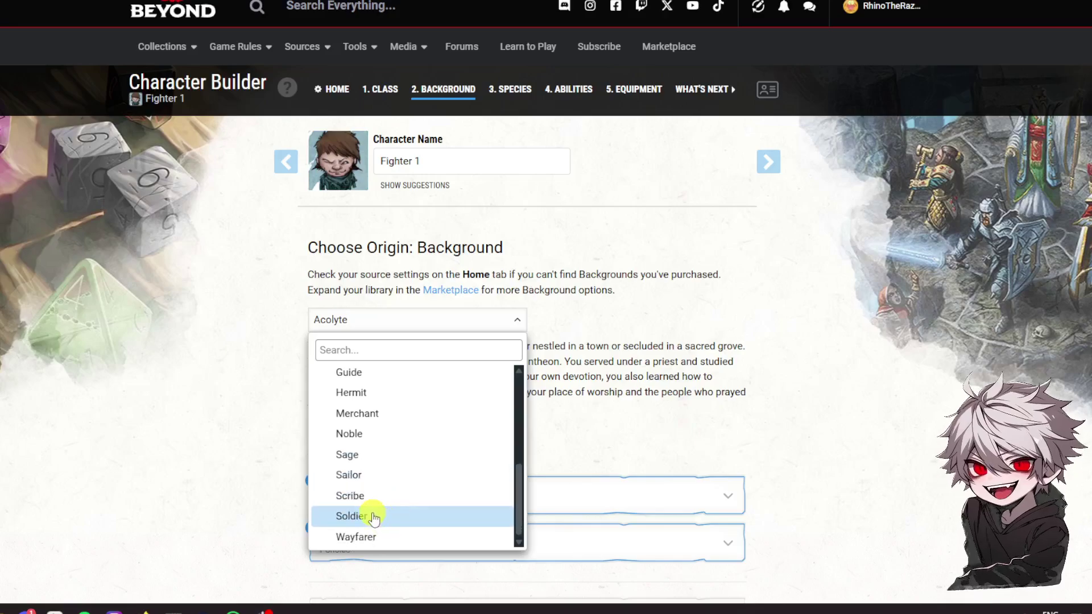
pyautogui.scroll(3, 398, 481)
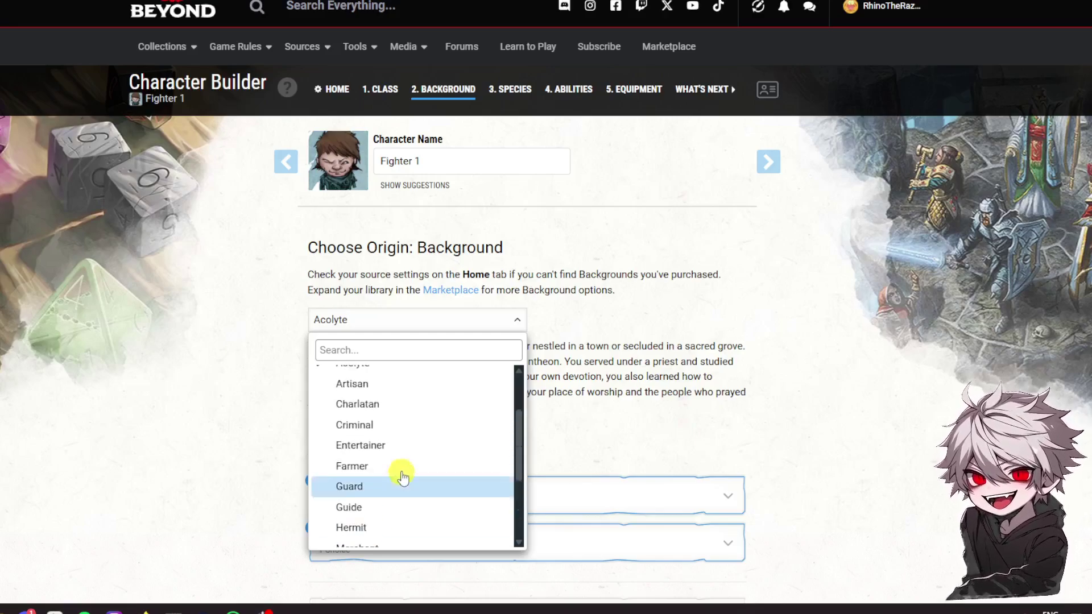
pyautogui.scroll(-3, 401, 449)
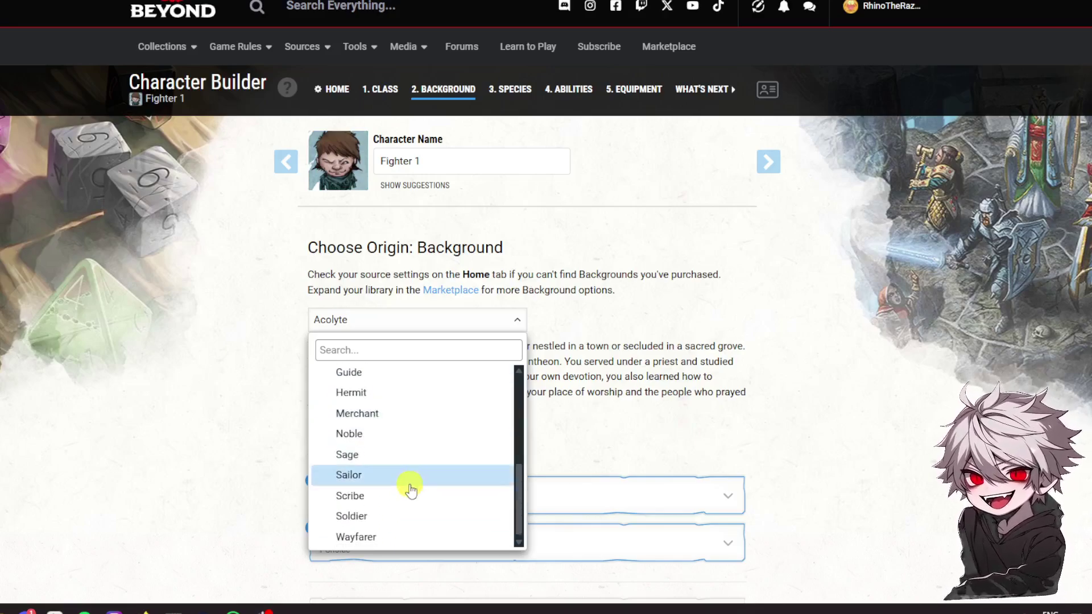
pyautogui.click(361, 522)
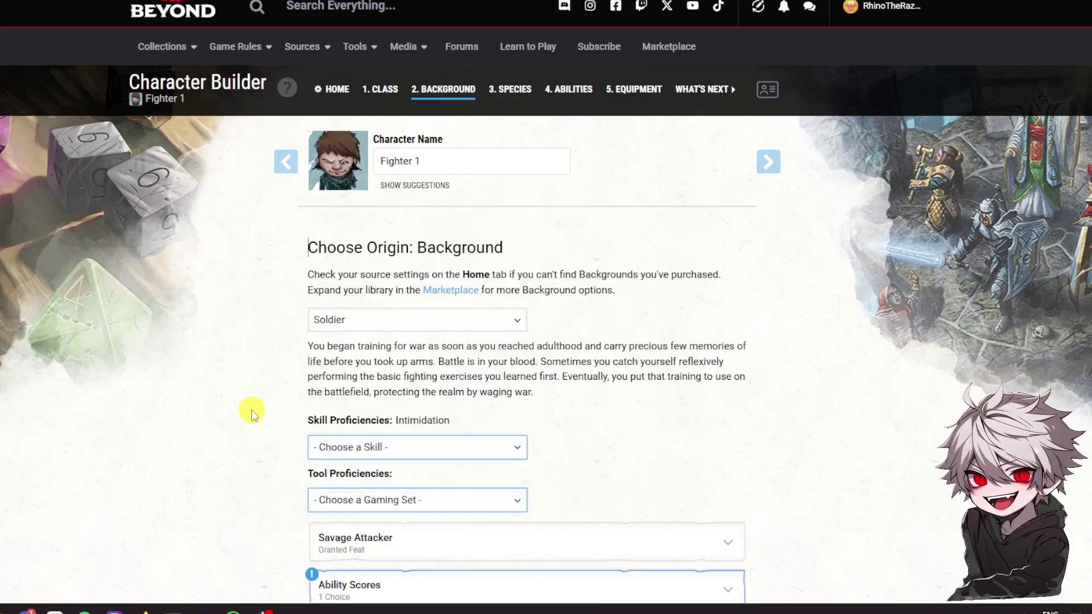
# Choose Perception as the Soldier background's skill proficiency and Playing Card Set as its gaming set proficiency
pyautogui.scroll(-2, 252, 411)
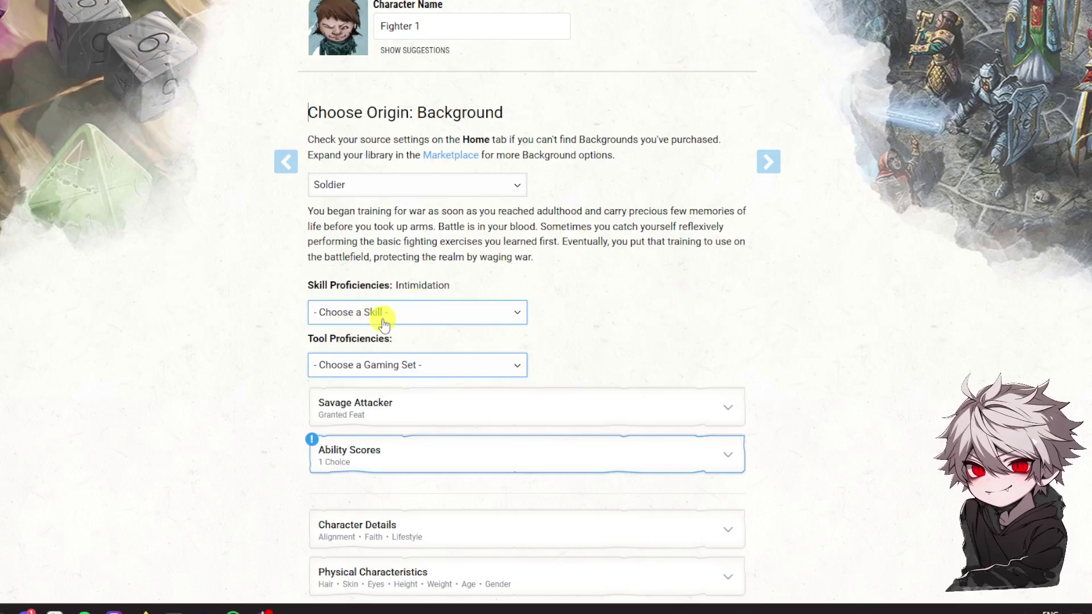
pyautogui.click(417, 316)
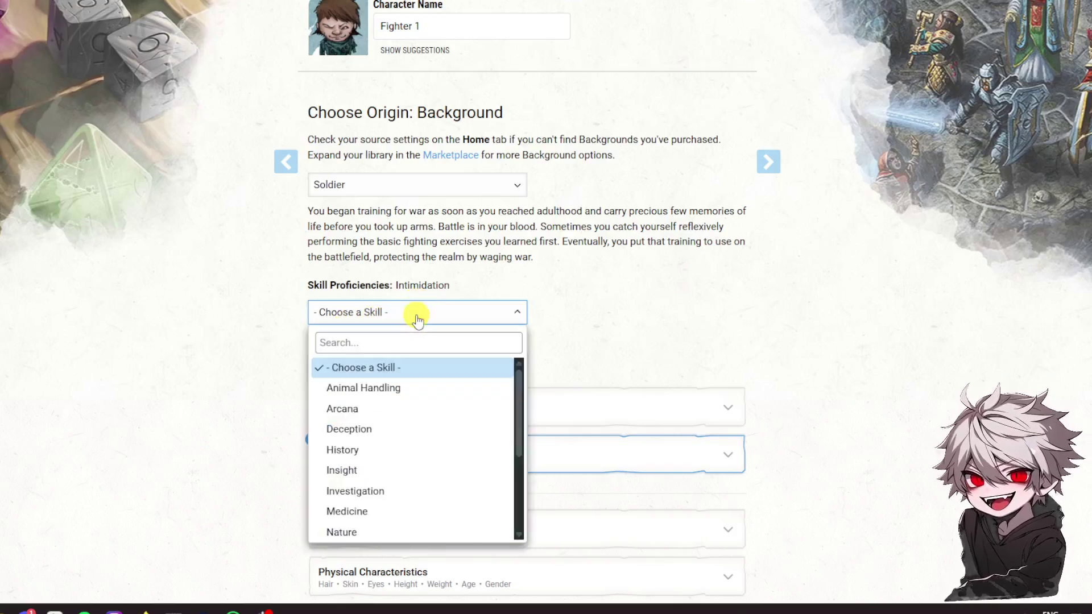
pyautogui.scroll(-3, 420, 412)
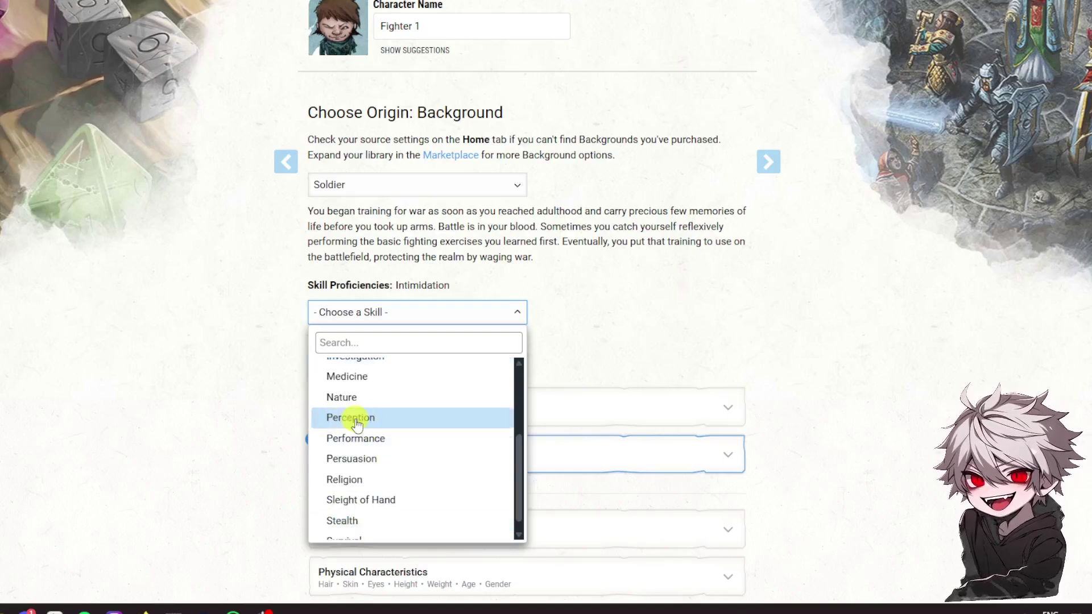
pyautogui.click(438, 425)
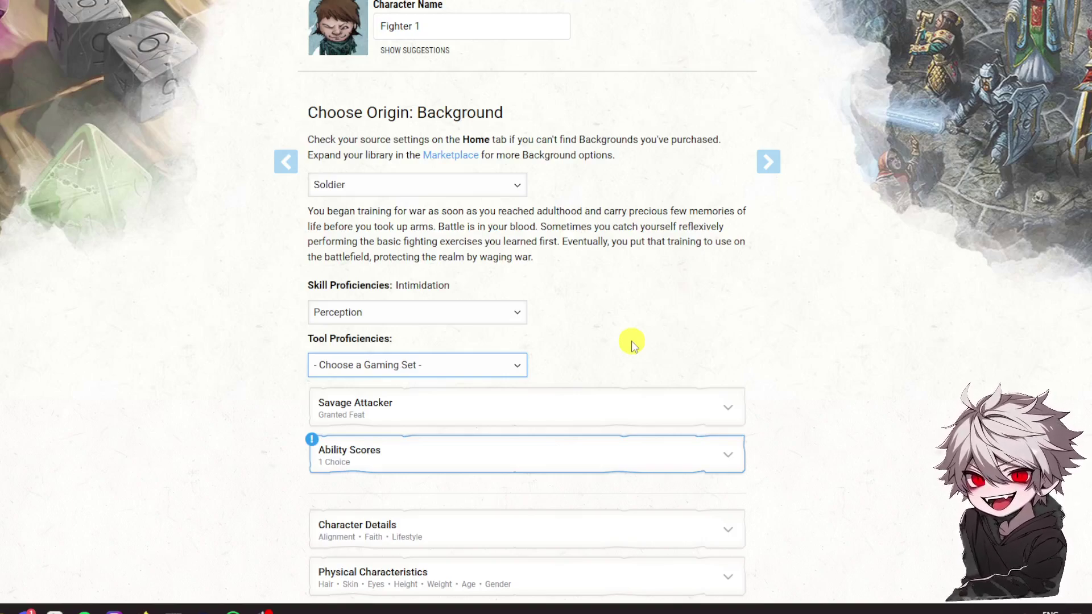
pyautogui.click(488, 362)
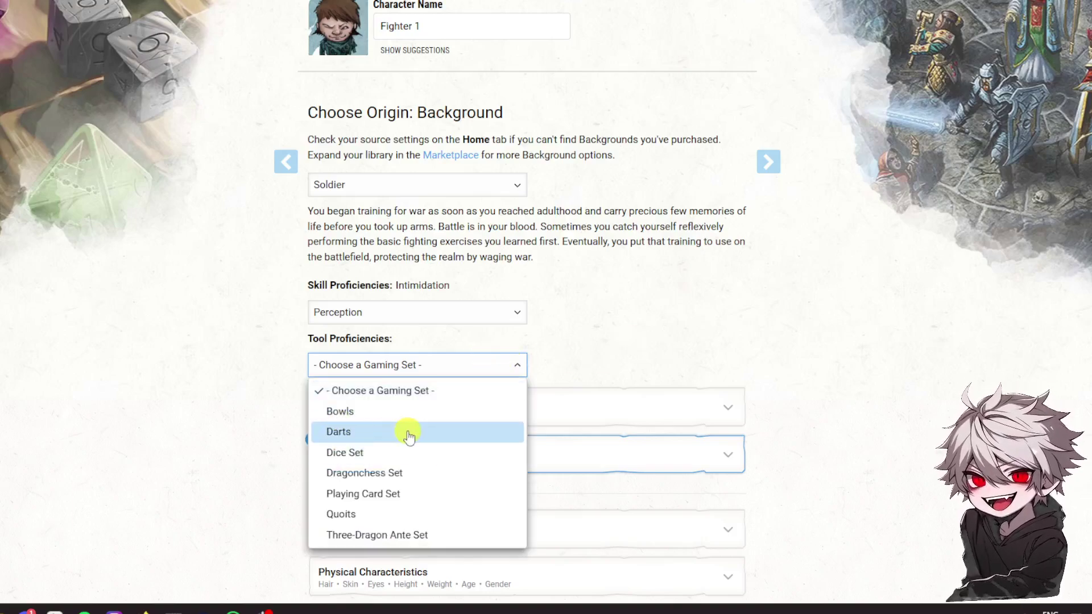
pyautogui.click(393, 495)
# Expand the granted Savage Attacker feat, read its description, and review the rest of the Soldier background's choices
pyautogui.scroll(-1, 273, 410)
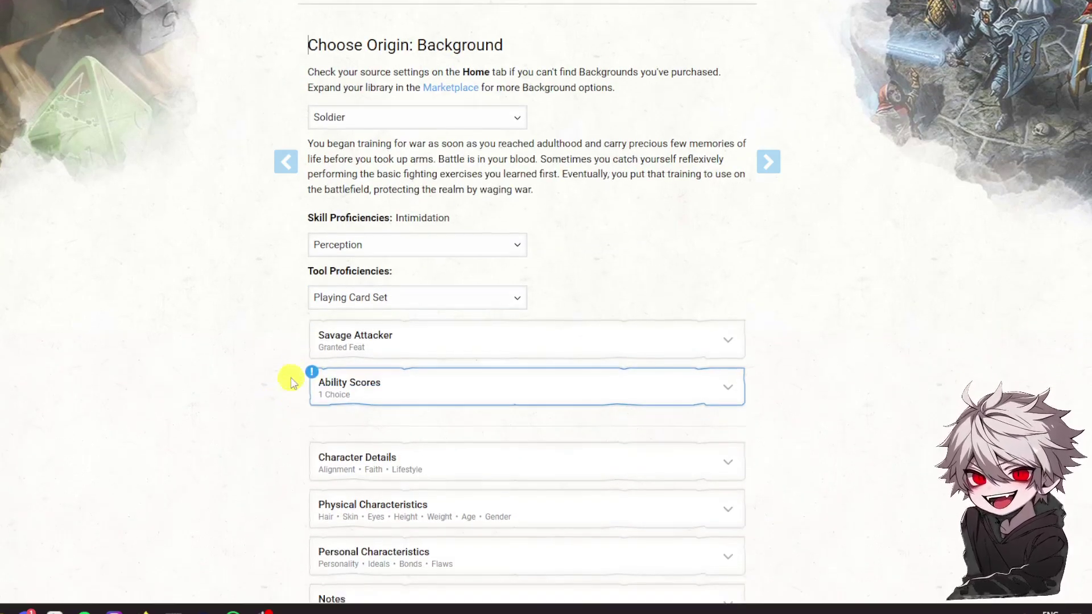
pyautogui.click(478, 346)
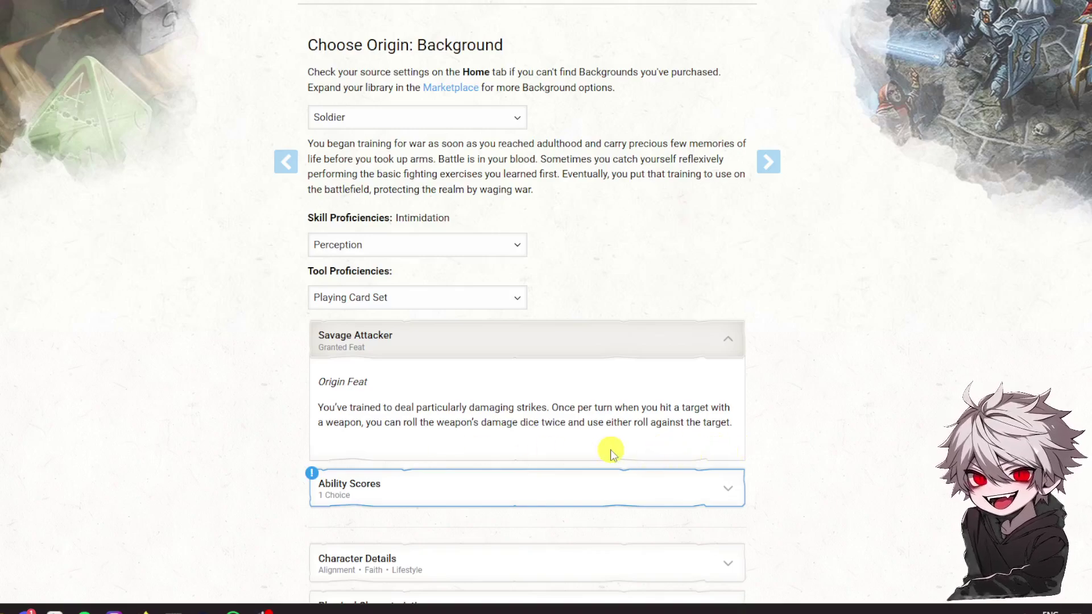
pyautogui.scroll(-2, 300, 387)
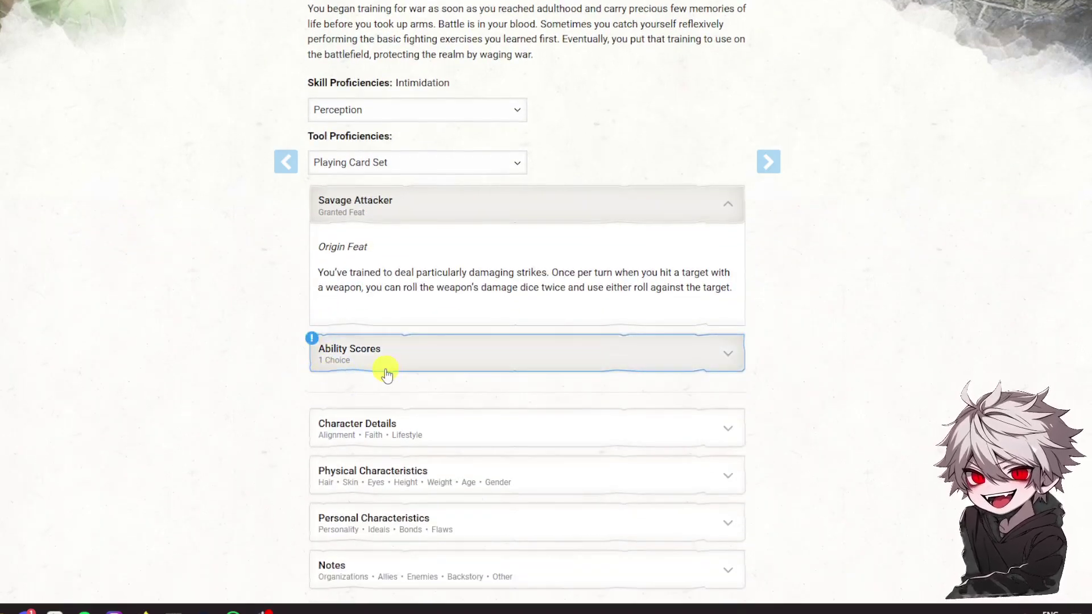
pyautogui.scroll(5, 404, 390)
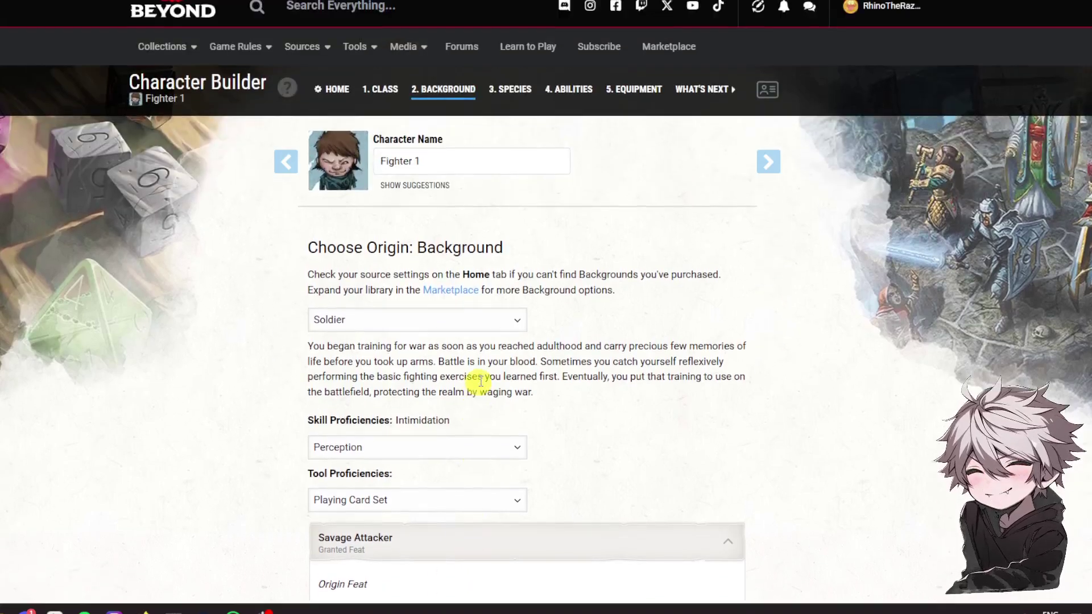
pyautogui.scroll(-4, 390, 375)
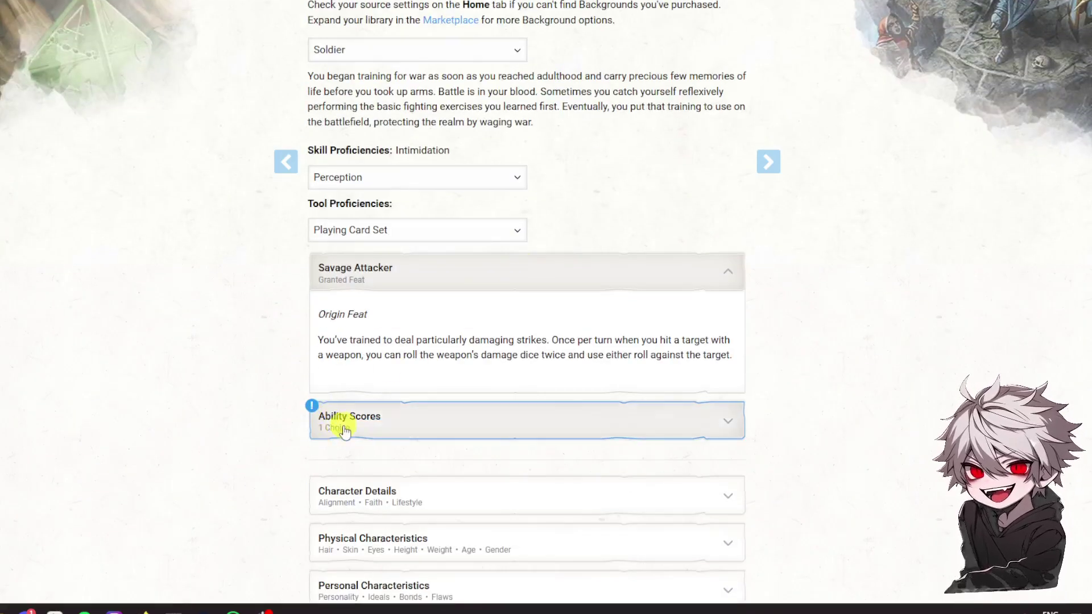
pyautogui.scroll(-2, 251, 431)
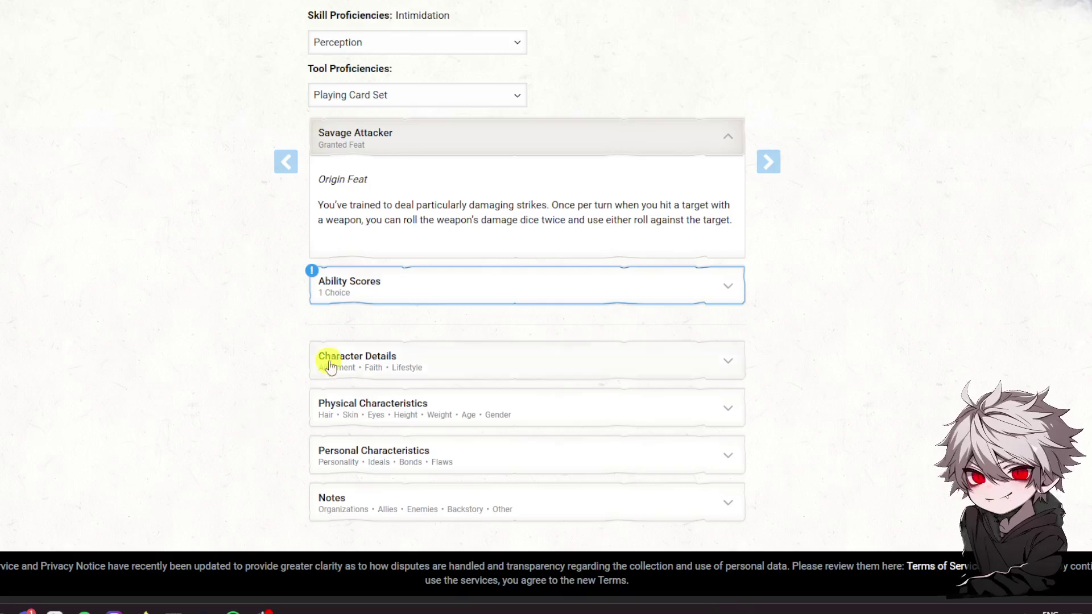
# In the Character Details, set the alignment to Neutral Good and the lifestyle to Modest (1GP)
pyautogui.click(398, 370)
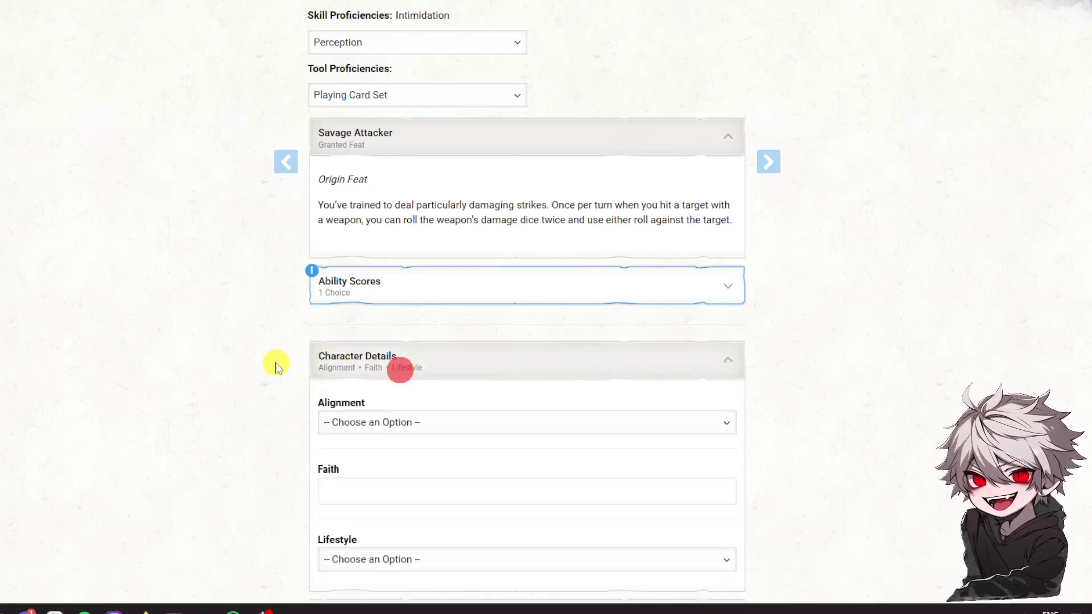
pyautogui.scroll(-2, 368, 307)
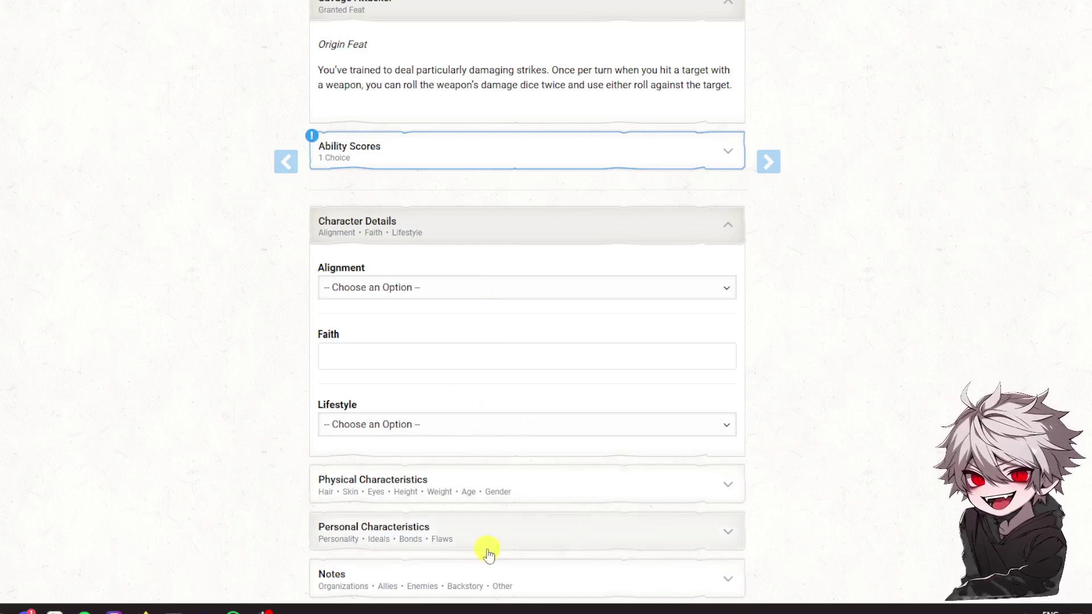
pyautogui.click(413, 288)
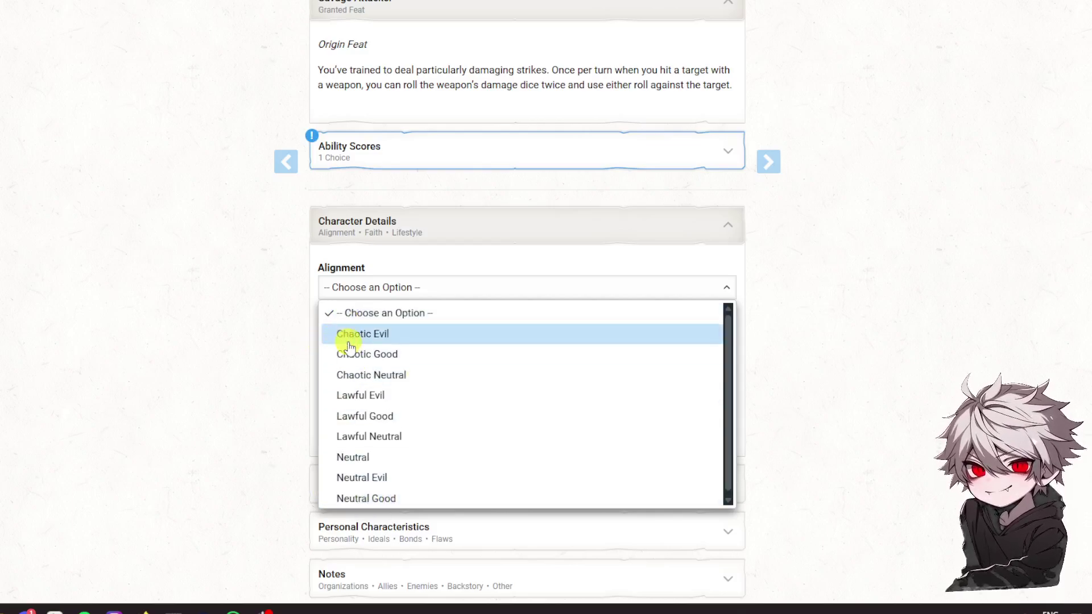
pyautogui.click(374, 497)
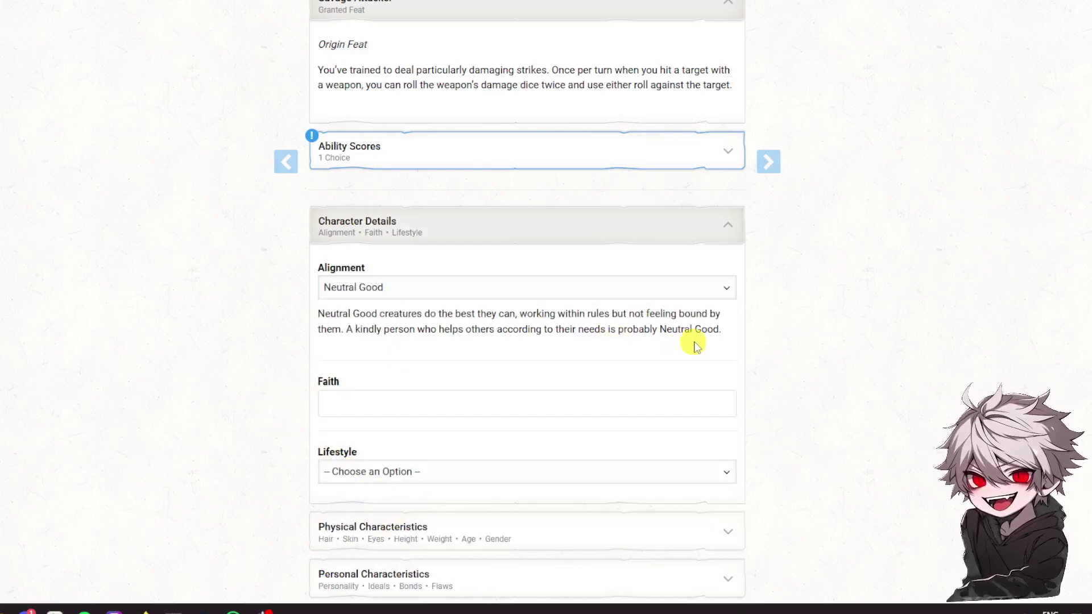
pyautogui.scroll(-2, 626, 370)
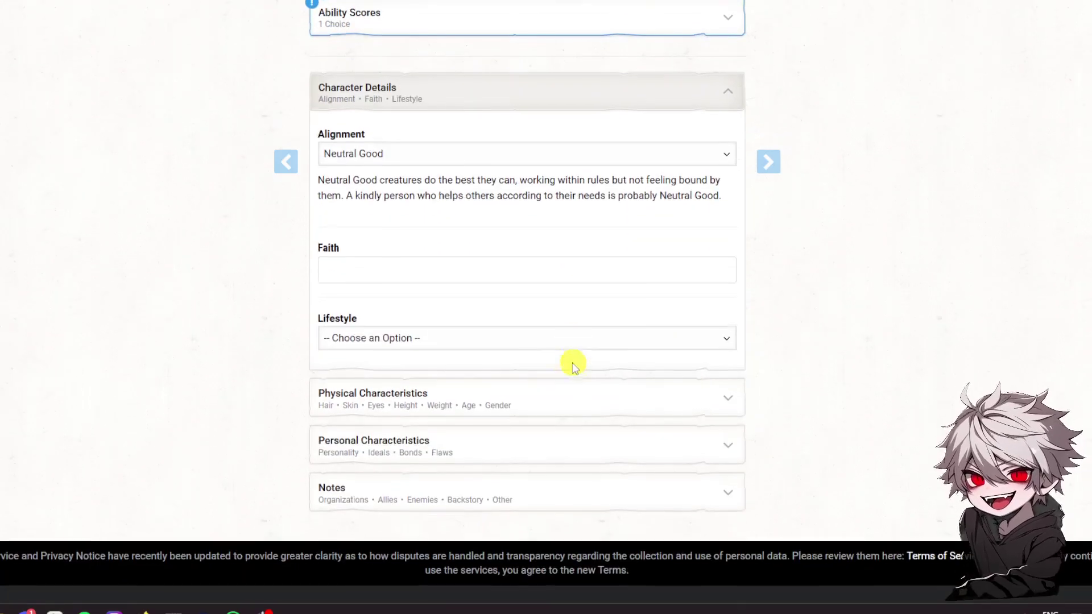
pyautogui.click(382, 337)
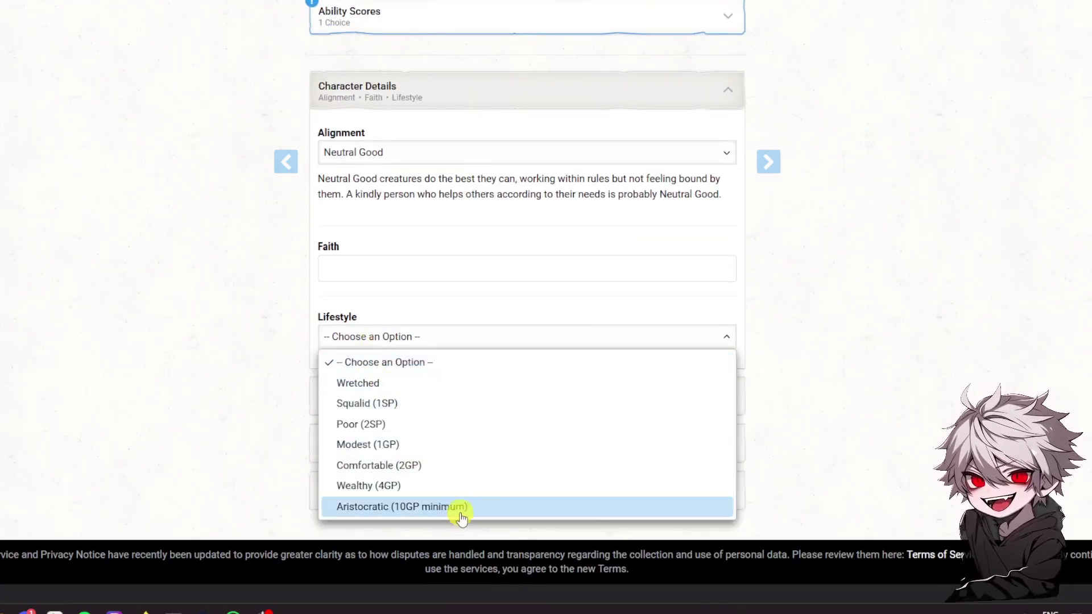
pyautogui.click(355, 449)
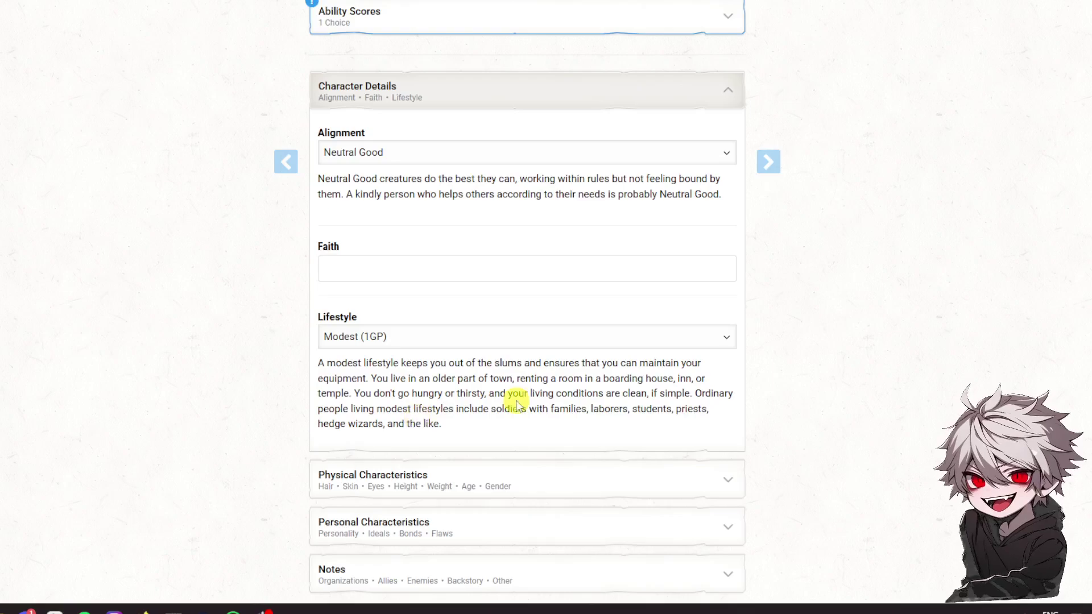
pyautogui.scroll(-1, 523, 398)
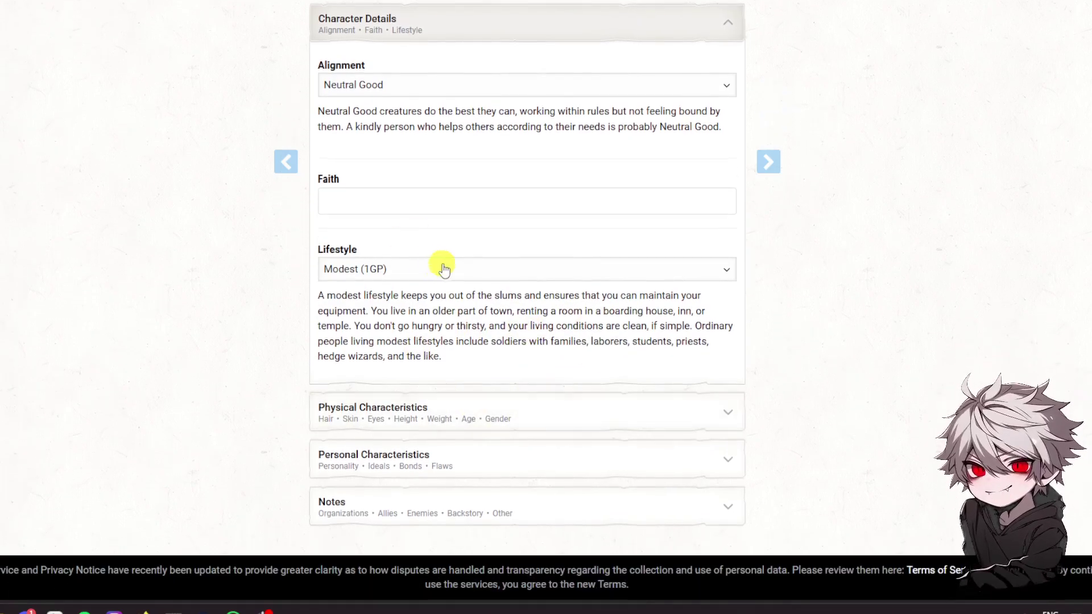
# Expand the Physical Characteristics, Personal Characteristics and Notes sections and examine the optional fields they offer
pyautogui.scroll(-1, 540, 387)
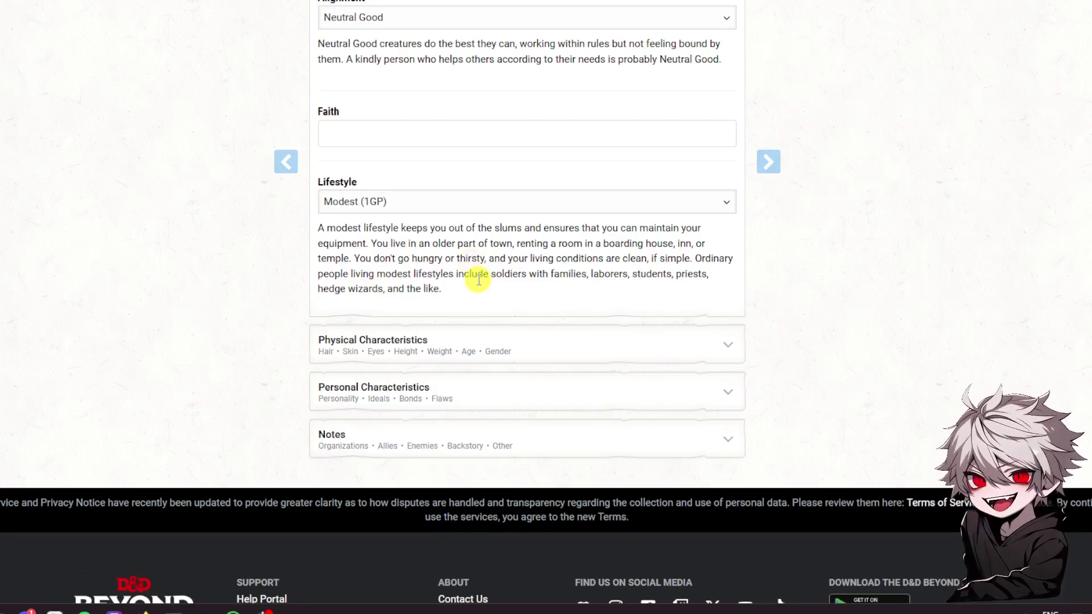
pyautogui.click(489, 347)
pyautogui.scroll(-5, 488, 338)
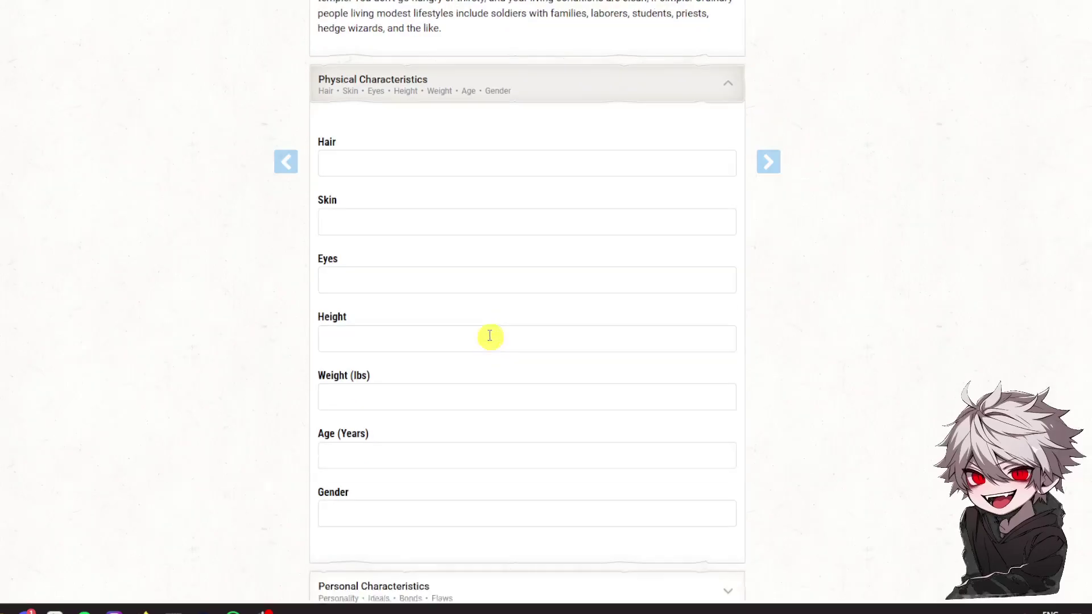
pyautogui.scroll(-3, 424, 355)
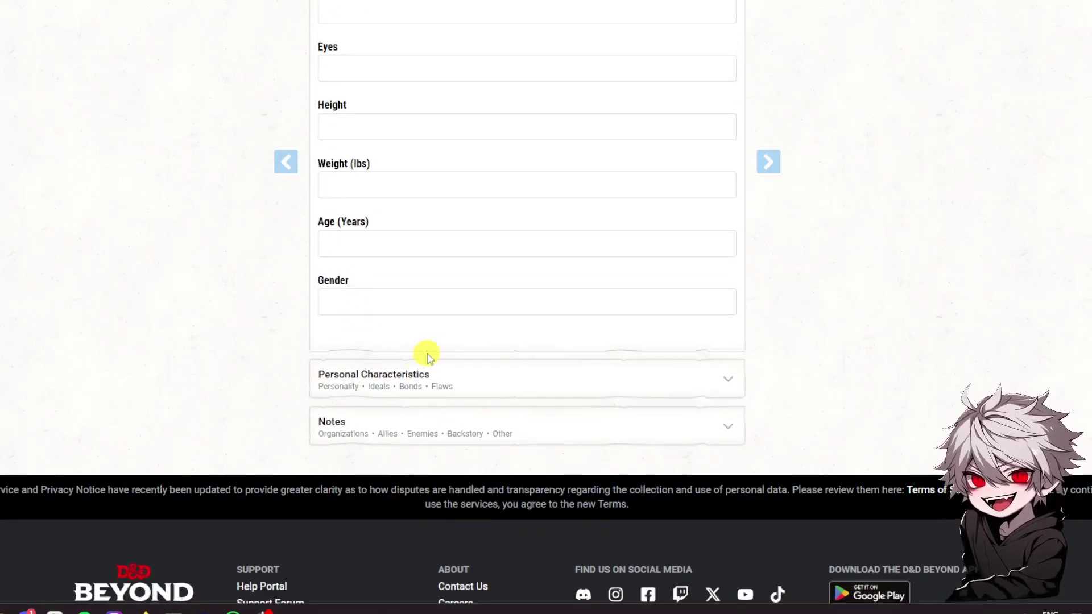
pyautogui.scroll(4, 419, 341)
pyautogui.scroll(-3, 379, 307)
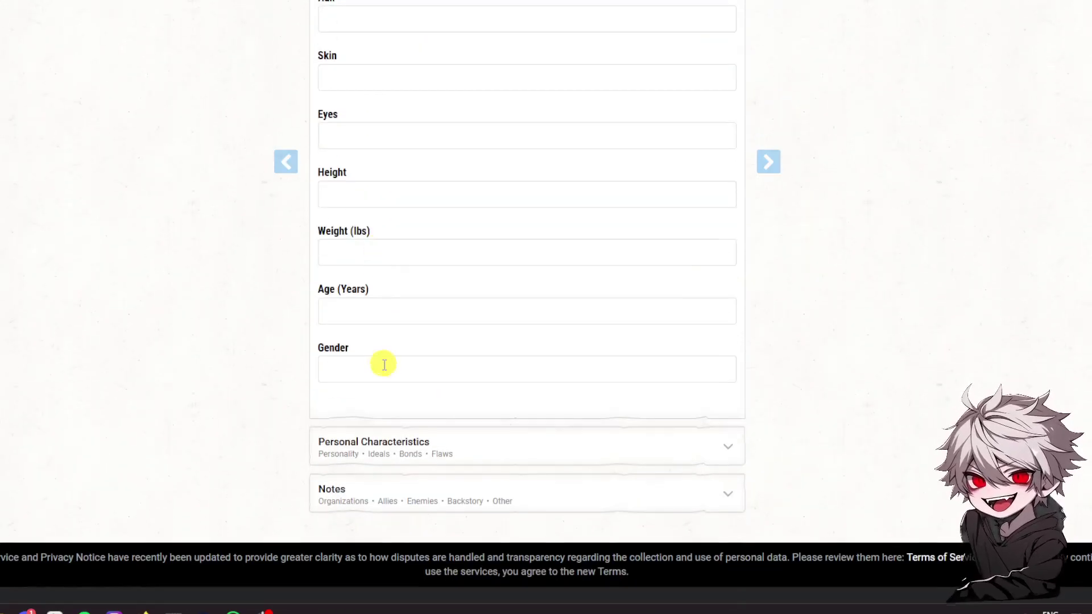
pyautogui.click(420, 452)
pyautogui.scroll(-3, 421, 292)
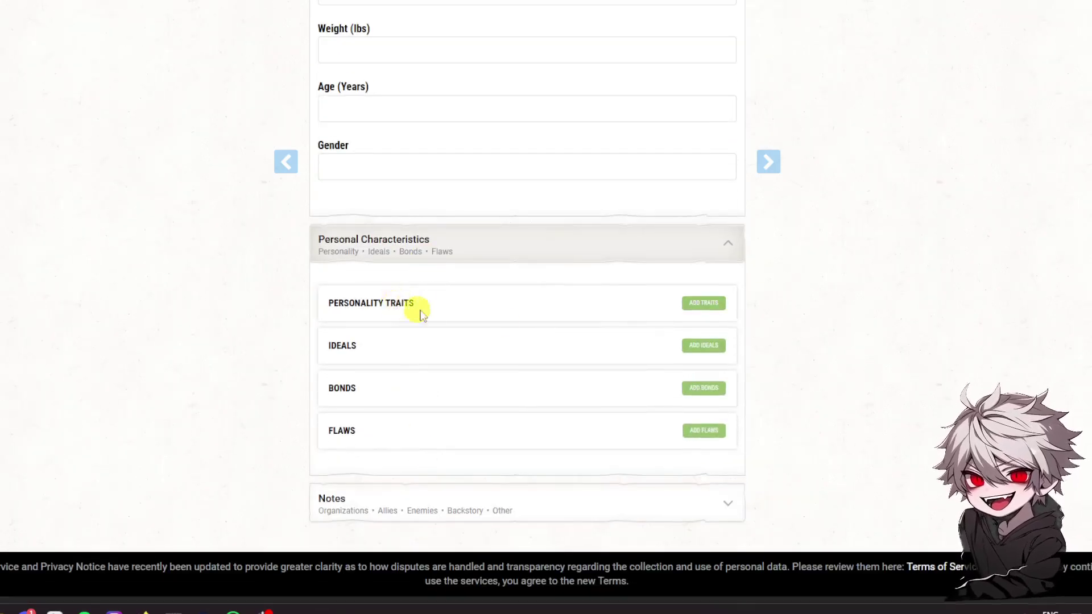
pyautogui.click(453, 511)
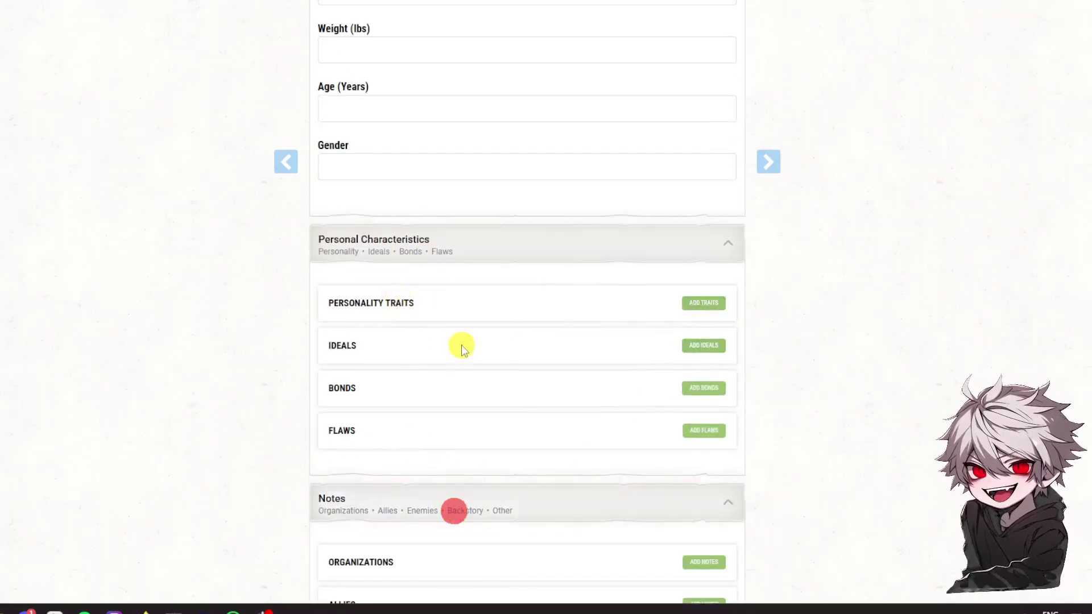
pyautogui.scroll(-3, 454, 363)
pyautogui.scroll(1, 570, 413)
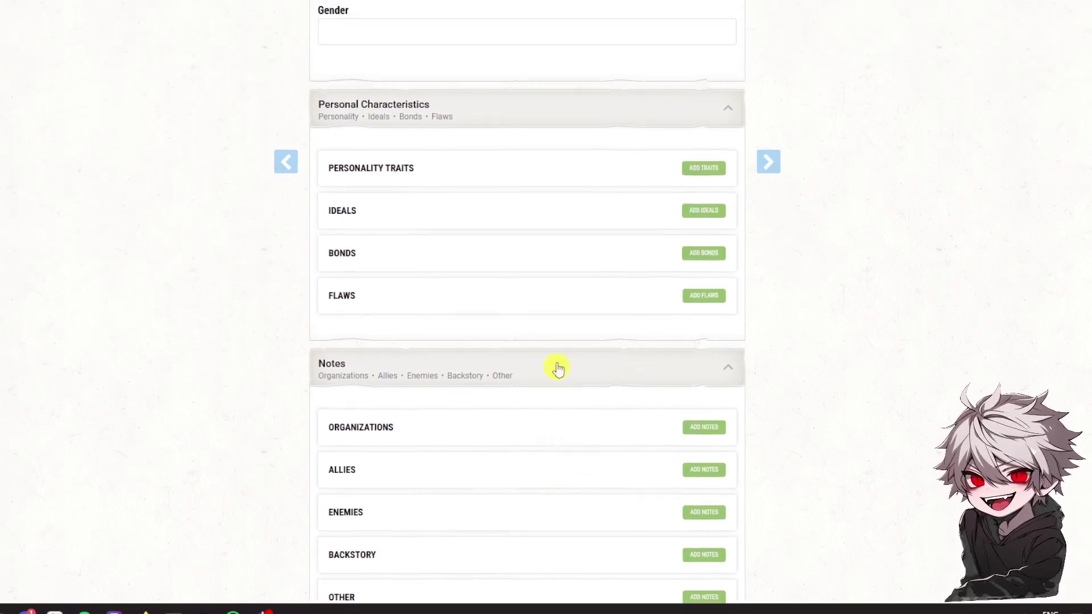
pyautogui.scroll(1, 705, 477)
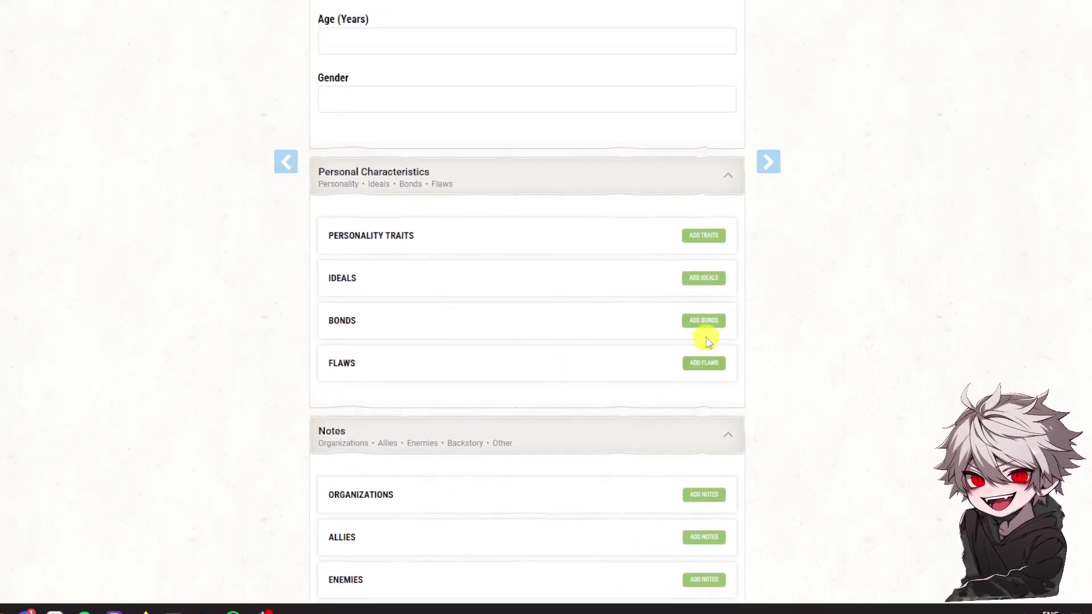
# Review the Soldier background's choices once more and move on to the Species stage of the builder
pyautogui.scroll(15, 633, 356)
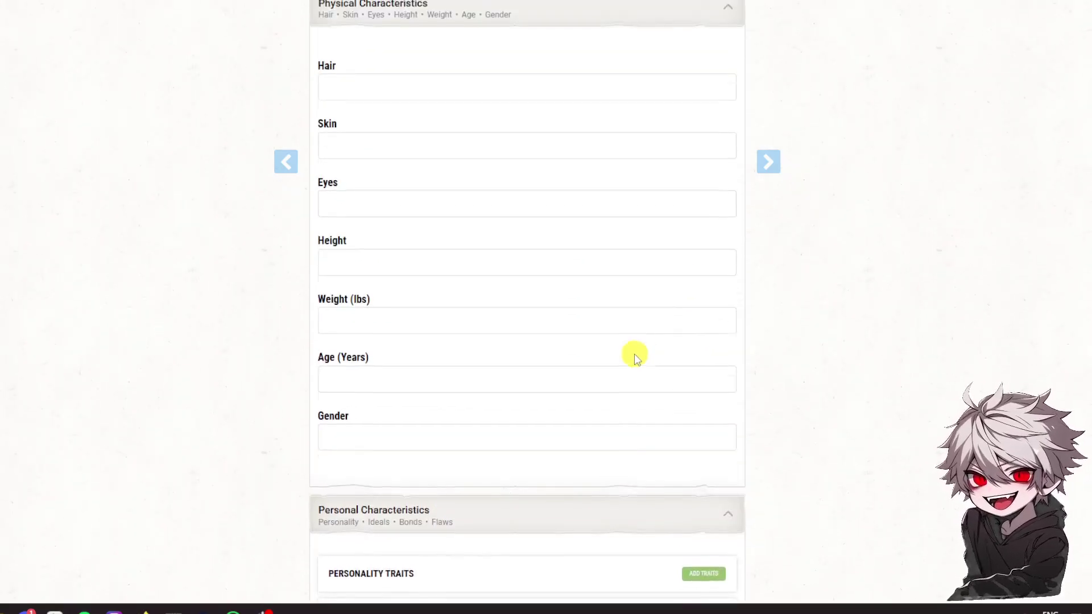
pyautogui.scroll(3, 631, 366)
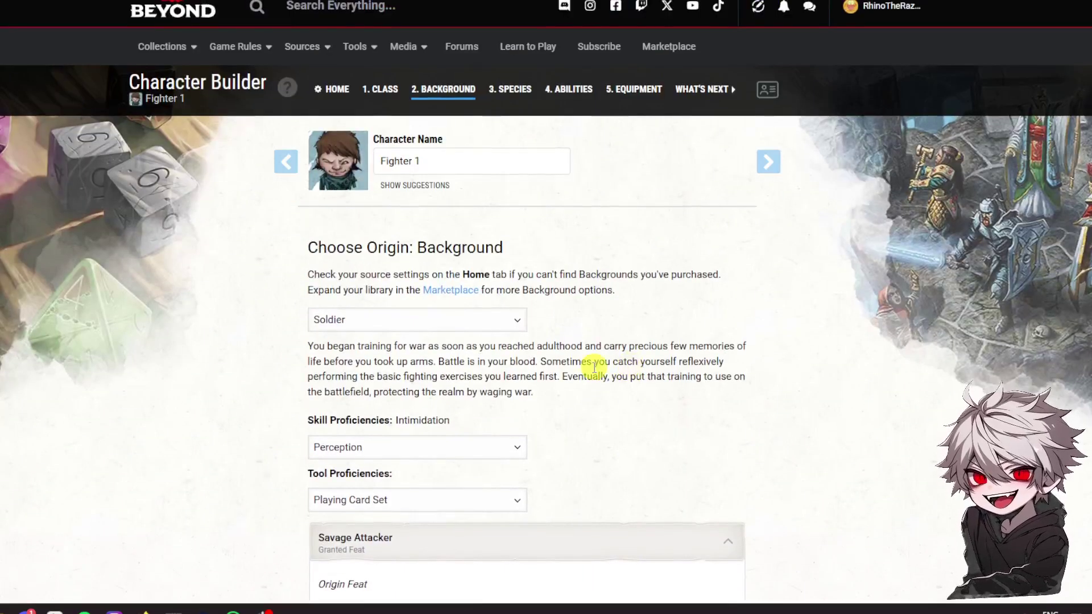
pyautogui.scroll(-3, 592, 366)
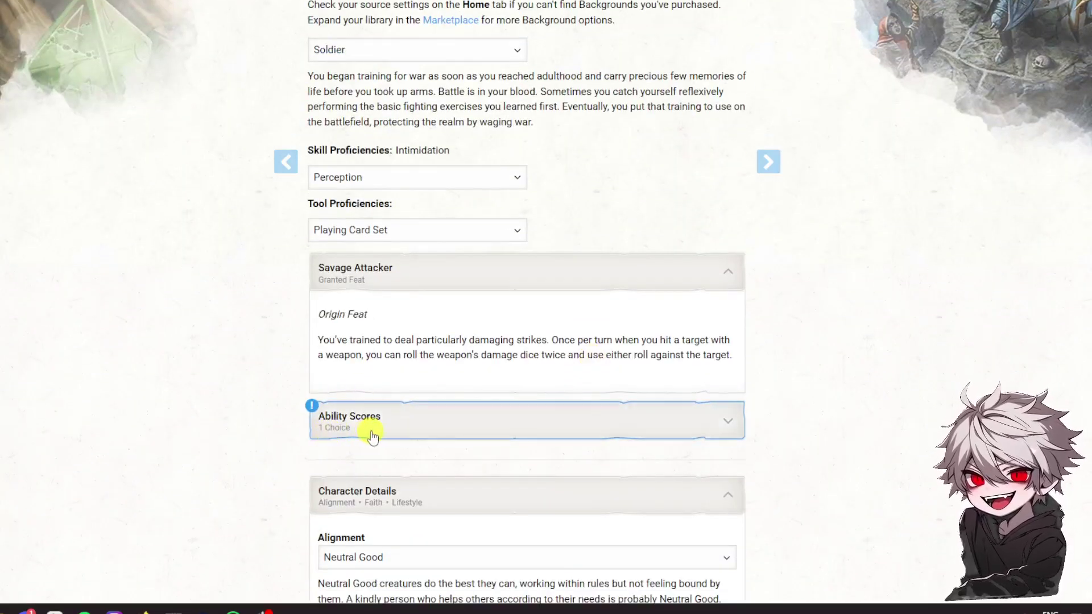
pyautogui.scroll(5, 378, 438)
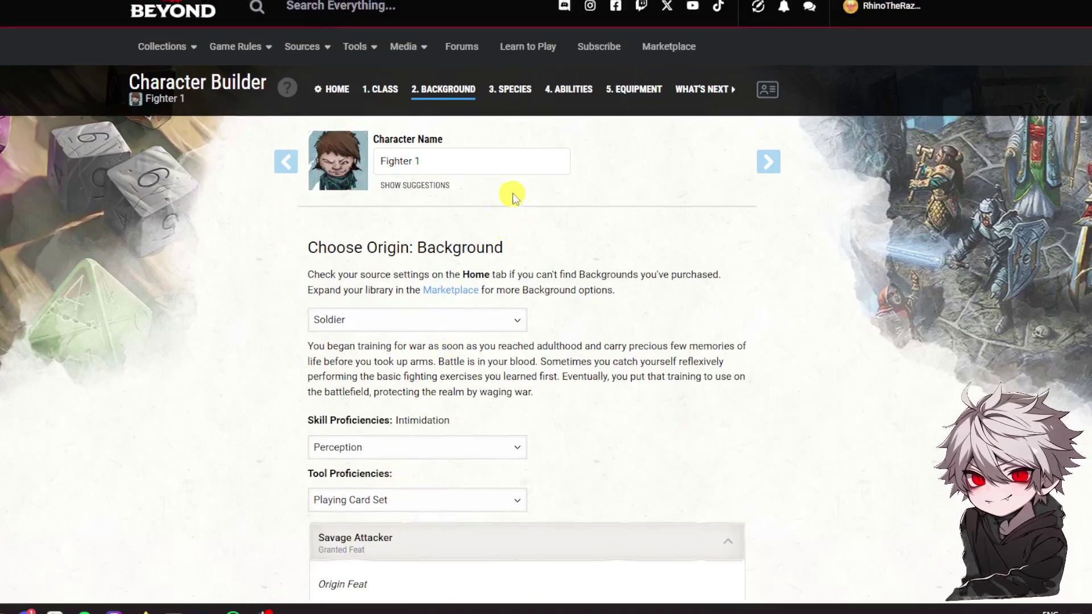
pyautogui.click(517, 91)
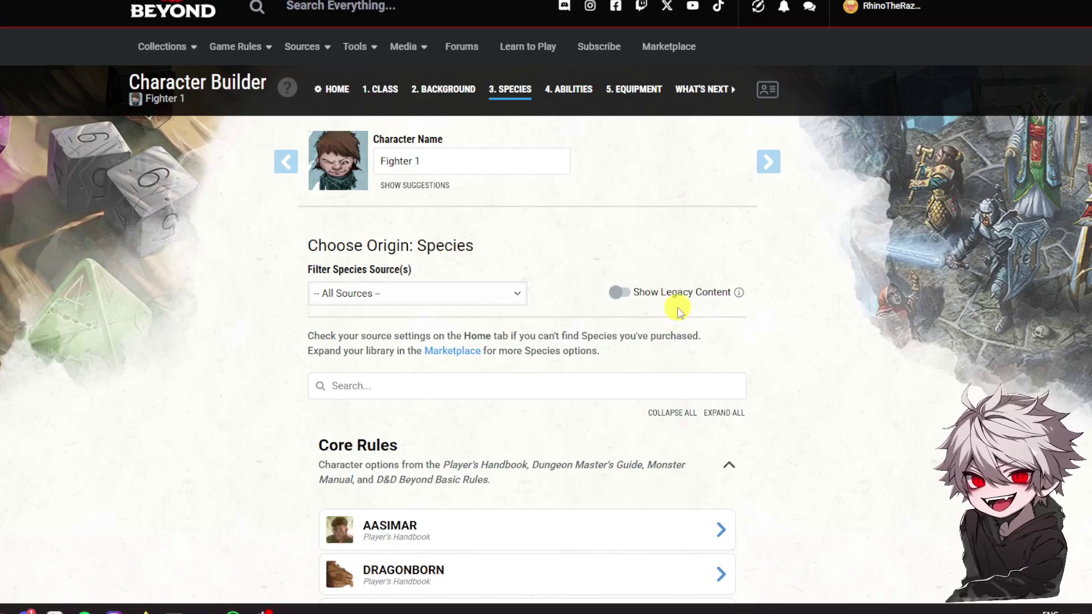
# Review the available Core Rules species, read the Human traits, and confirm Human as the character's species
pyautogui.click(404, 292)
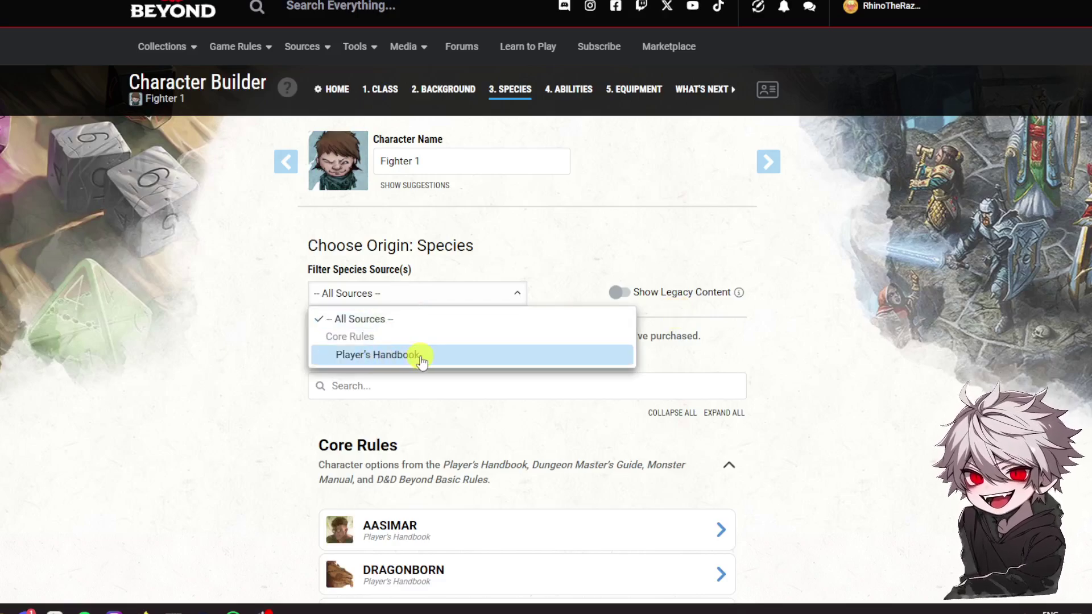
pyautogui.click(562, 265)
pyautogui.scroll(-3, 609, 373)
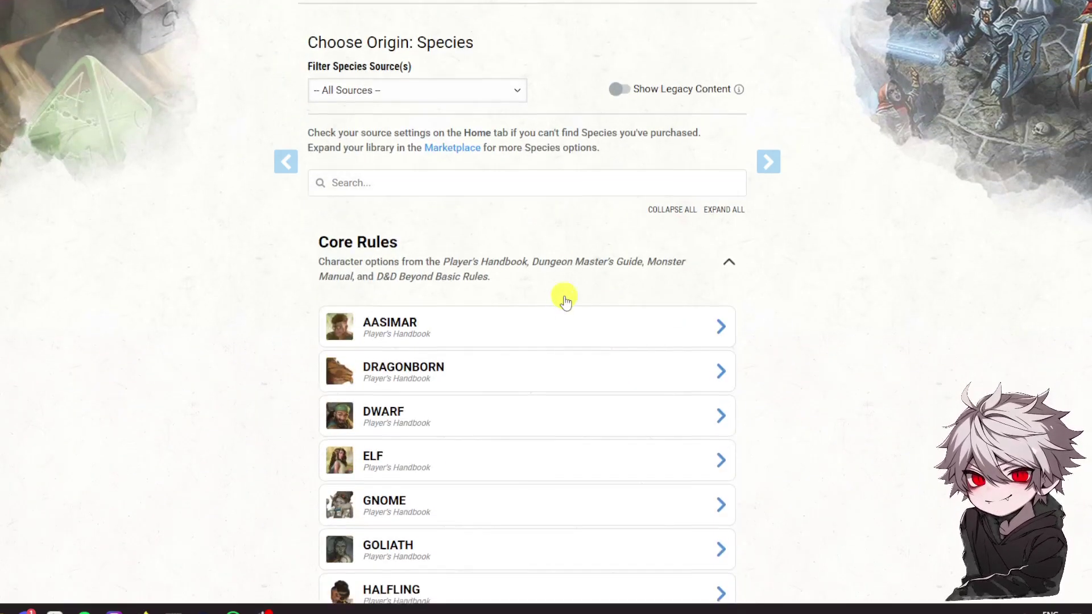
pyautogui.scroll(-4, 429, 190)
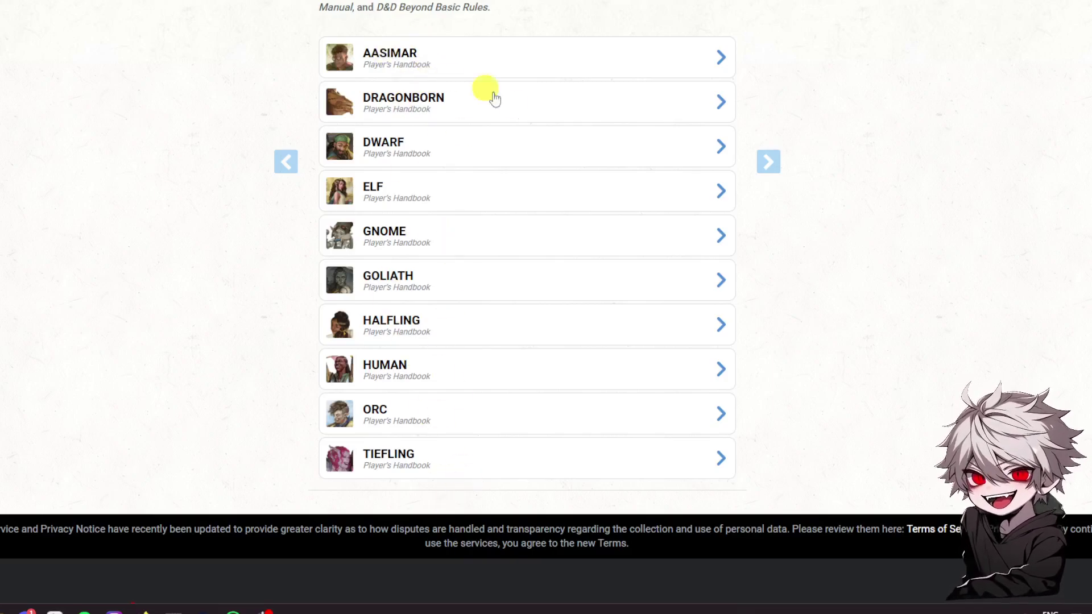
pyautogui.click(432, 374)
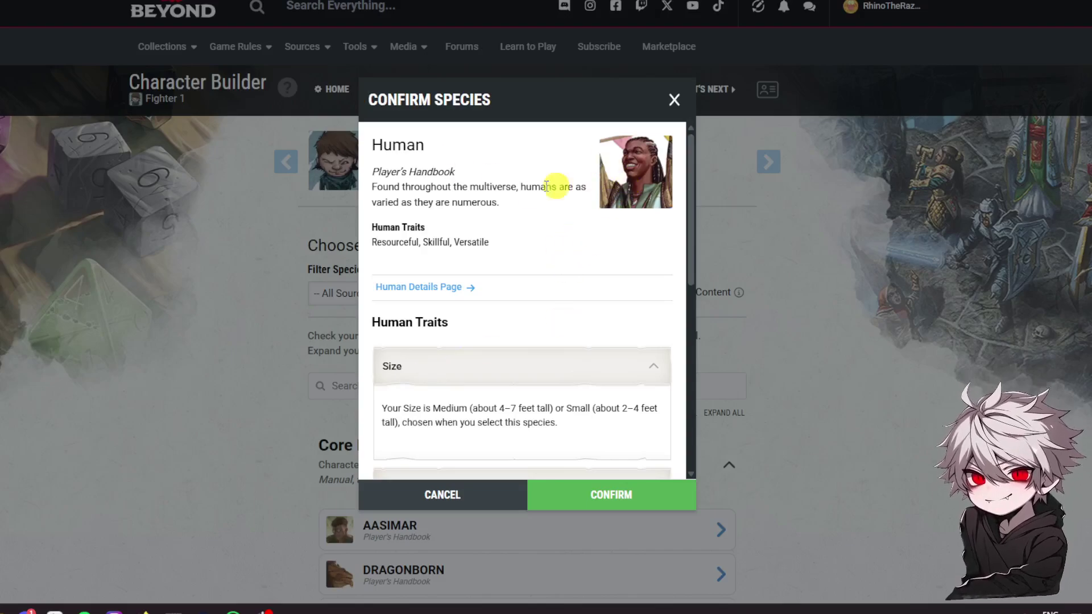
pyautogui.scroll(-6, 537, 241)
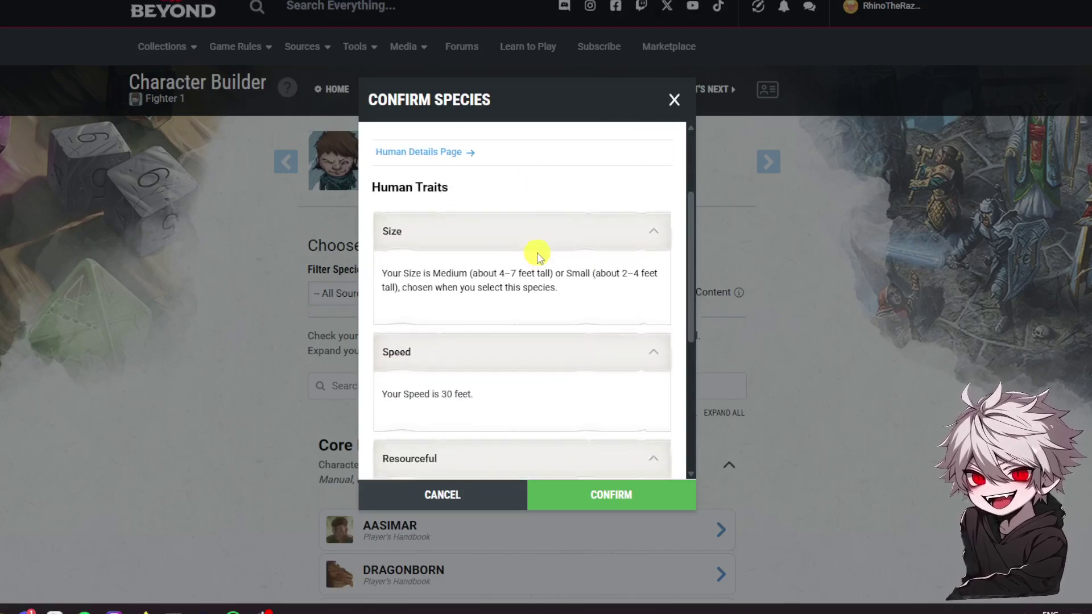
pyautogui.scroll(-2, 489, 321)
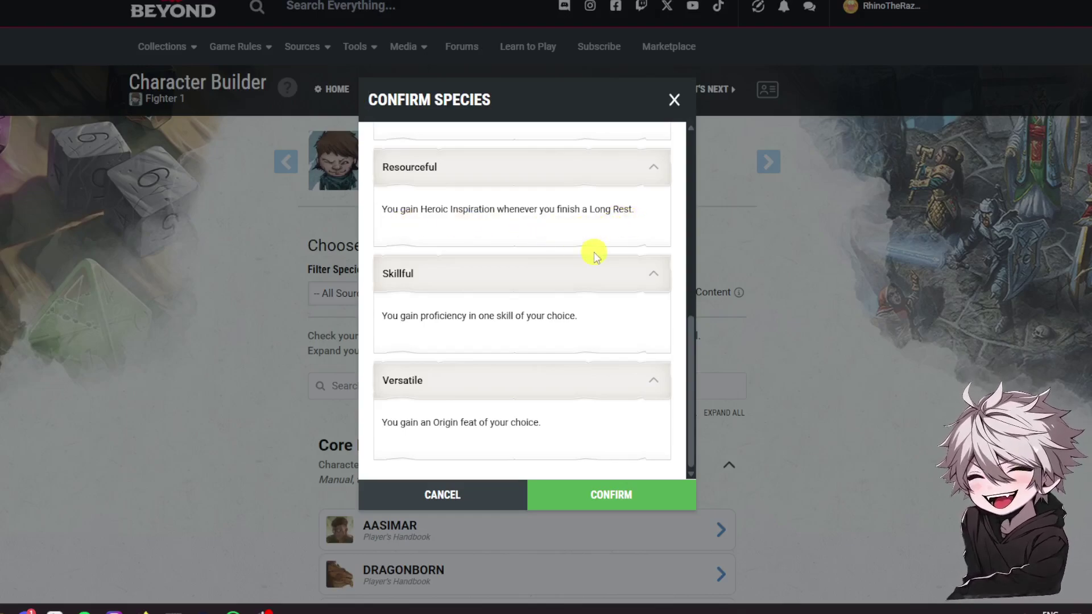
pyautogui.click(600, 498)
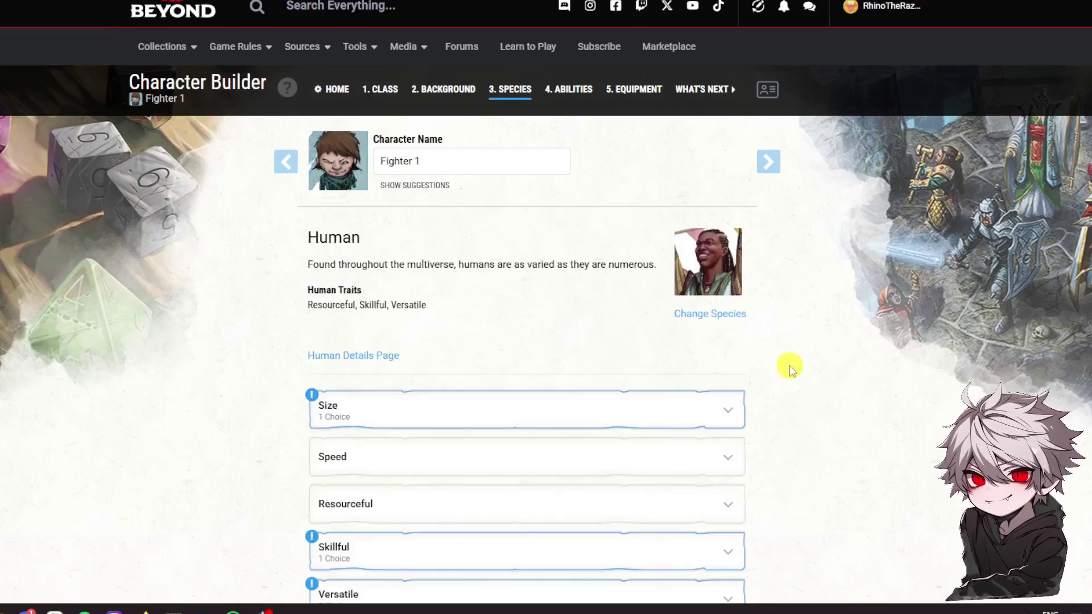
# In the Human species traits, set the character's size to Medium
pyautogui.scroll(-4, 790, 365)
pyautogui.scroll(1, 667, 207)
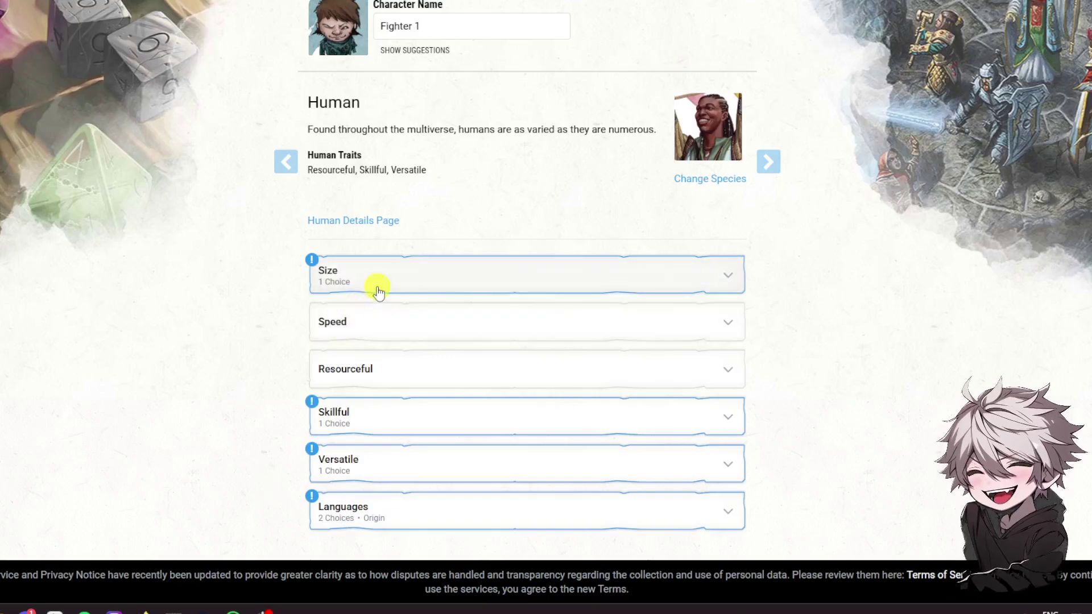
pyautogui.click(426, 284)
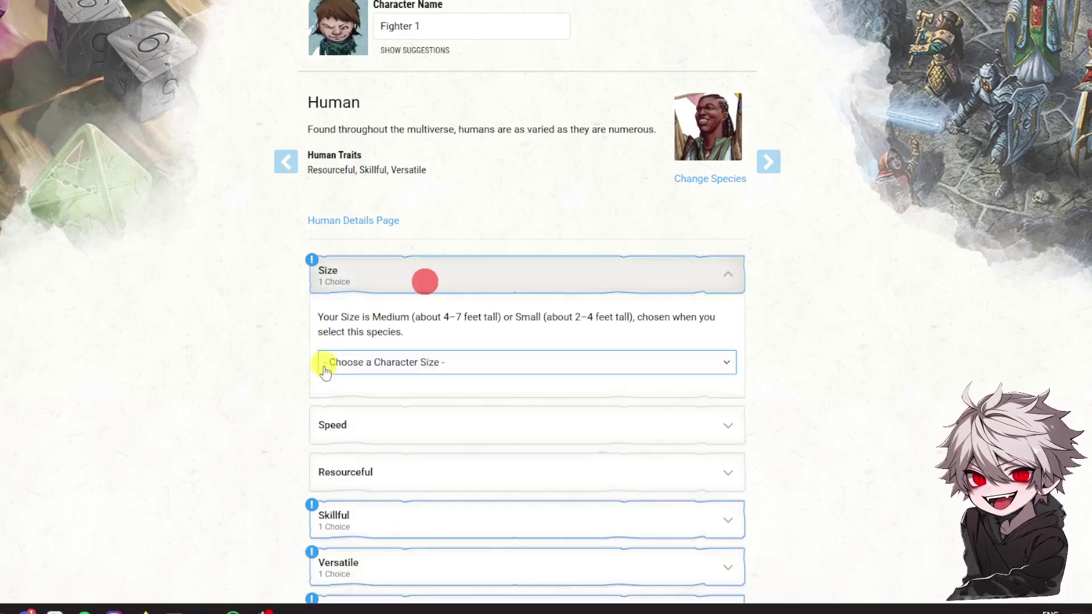
pyautogui.click(395, 364)
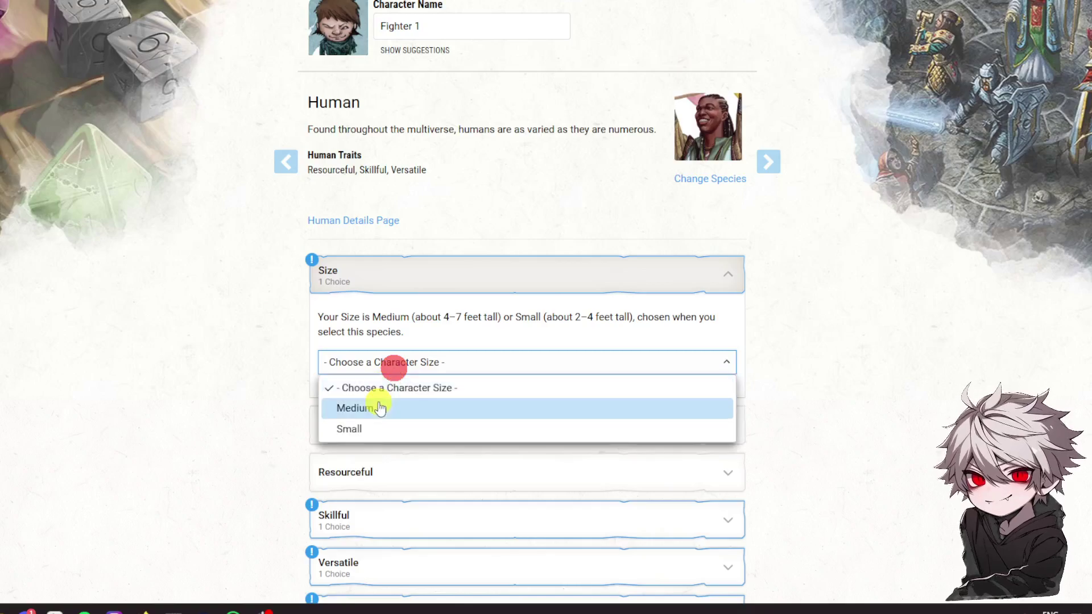
pyautogui.click(380, 414)
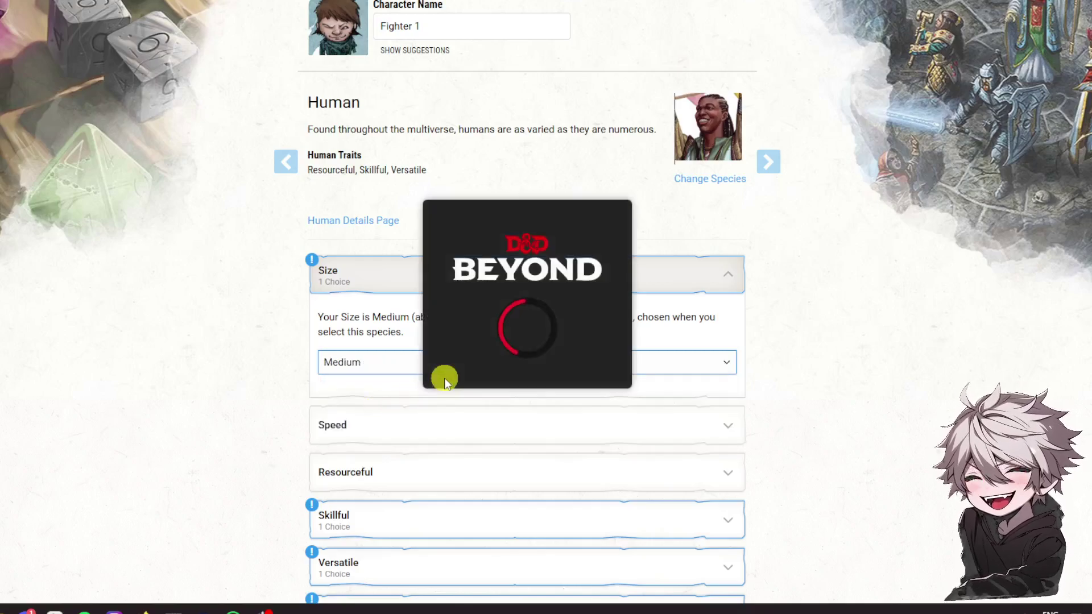
# Expand the Human species' Speed and Resourceful traits and read their descriptions
pyautogui.scroll(-2, 318, 387)
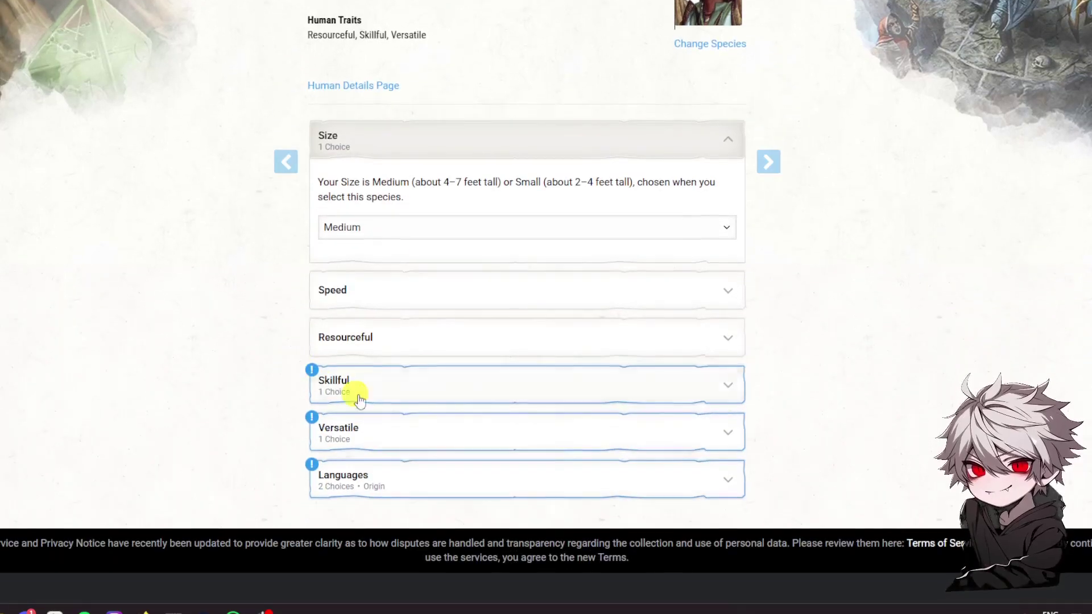
pyautogui.click(367, 289)
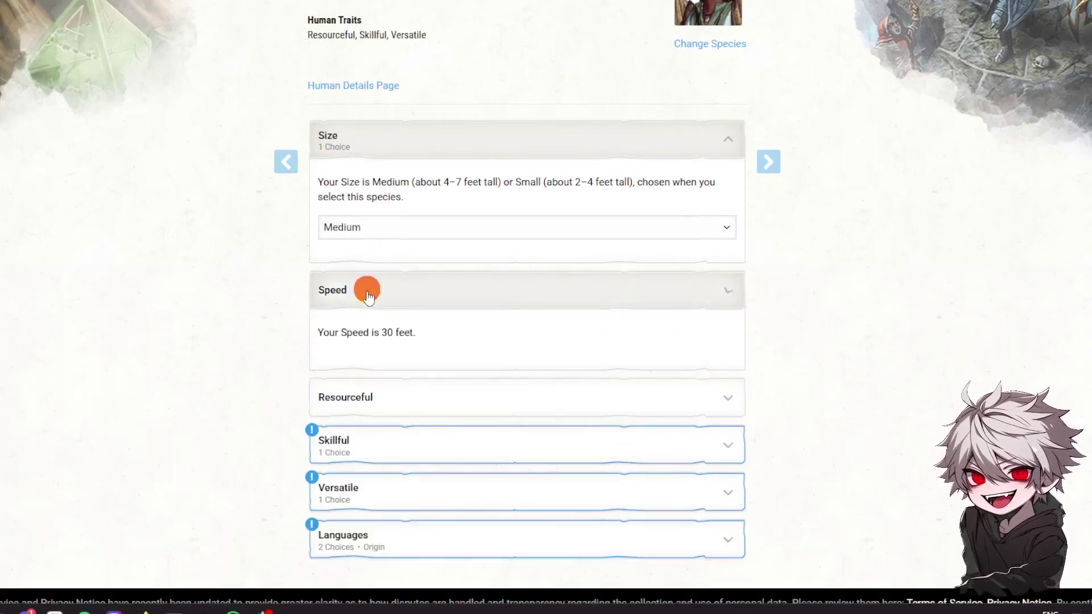
pyautogui.click(380, 401)
pyautogui.scroll(-2, 443, 459)
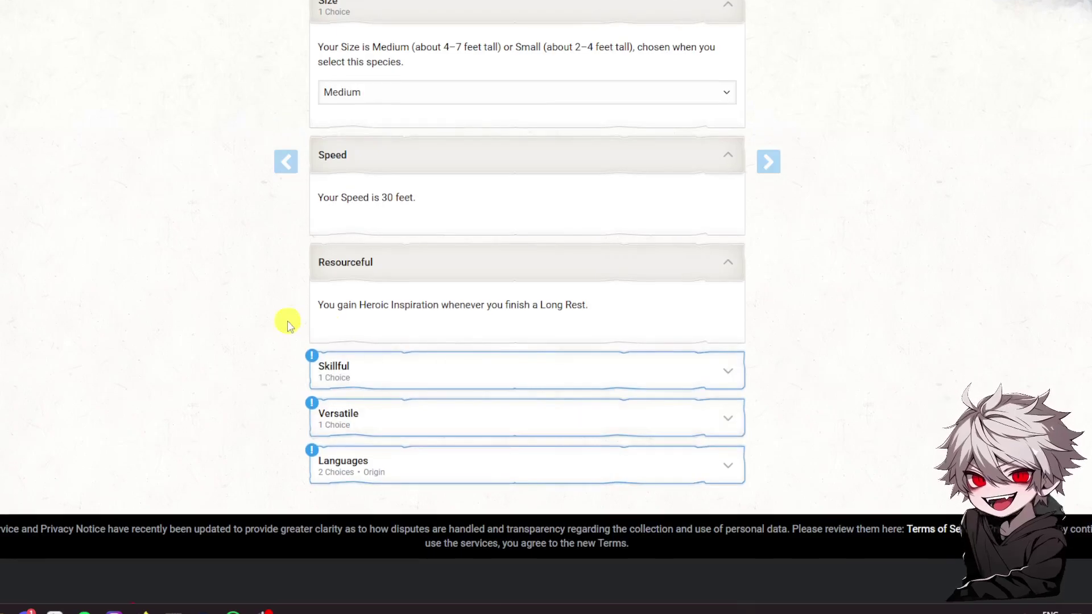
# Expand the Skillful trait, look through the available skills, and choose Survival as the extra proficiency
pyautogui.click(348, 370)
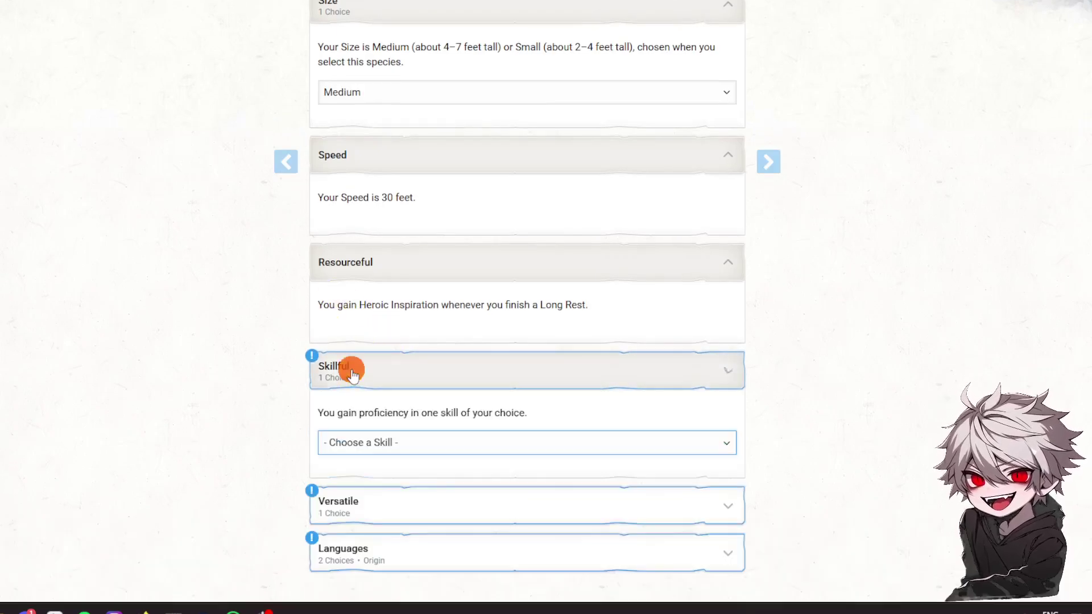
pyautogui.scroll(-2, 460, 252)
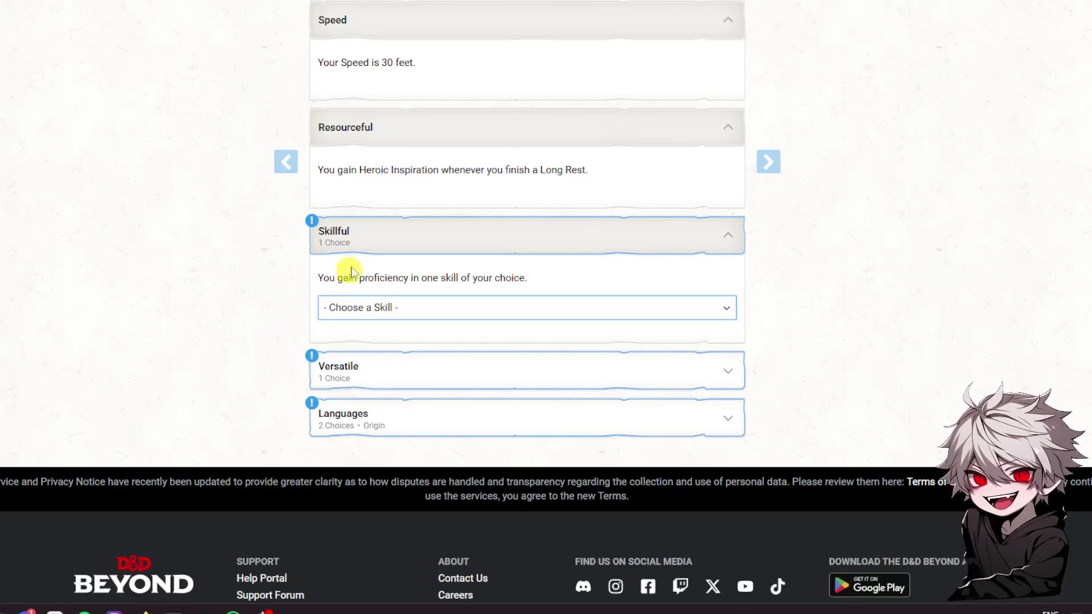
pyautogui.click(398, 318)
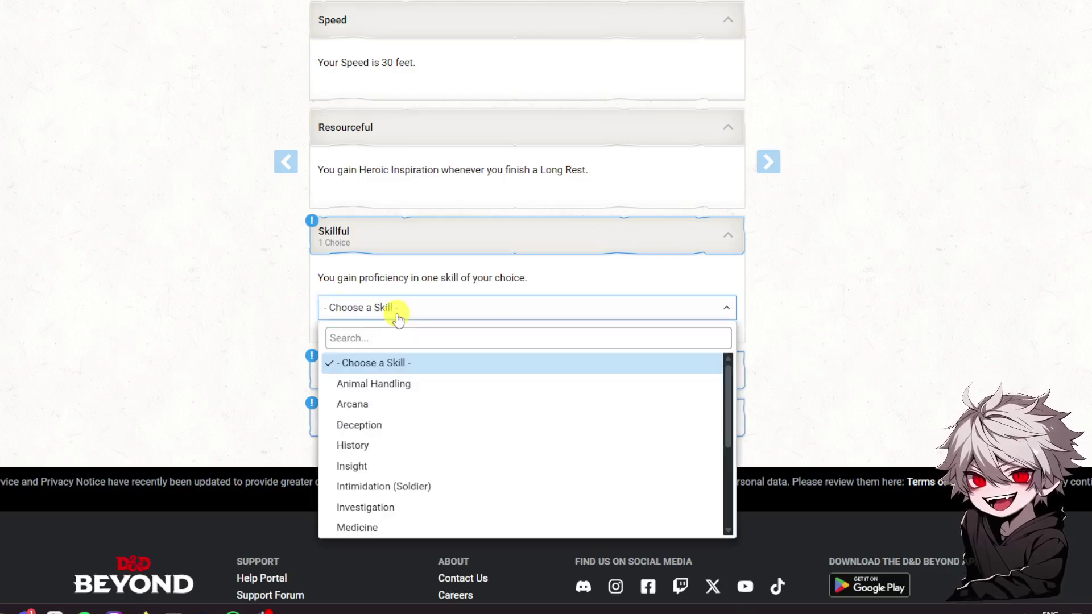
pyautogui.scroll(-1, 443, 415)
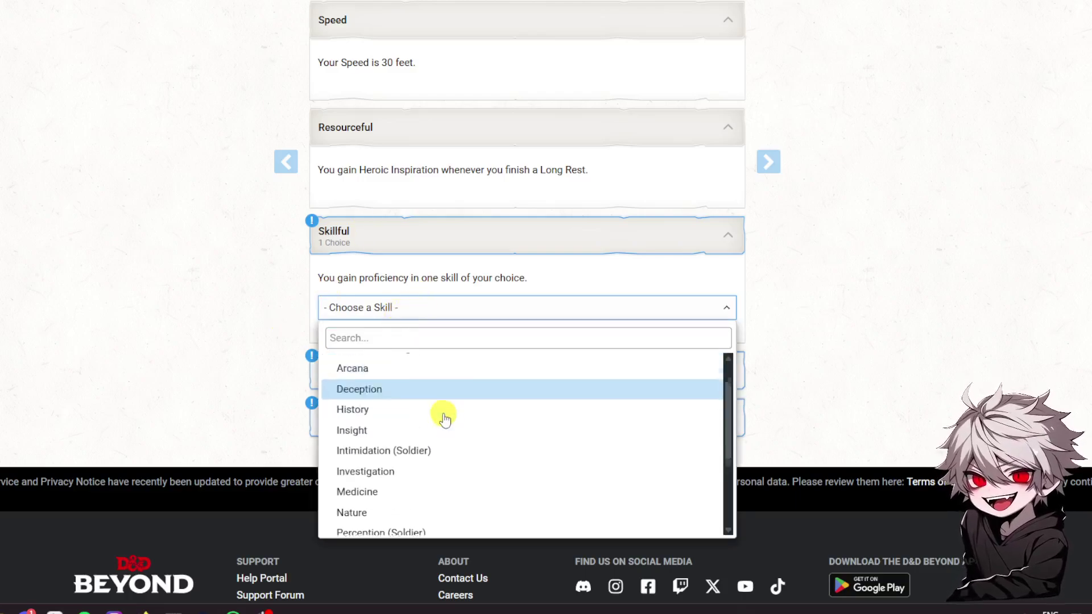
pyautogui.scroll(1, 404, 384)
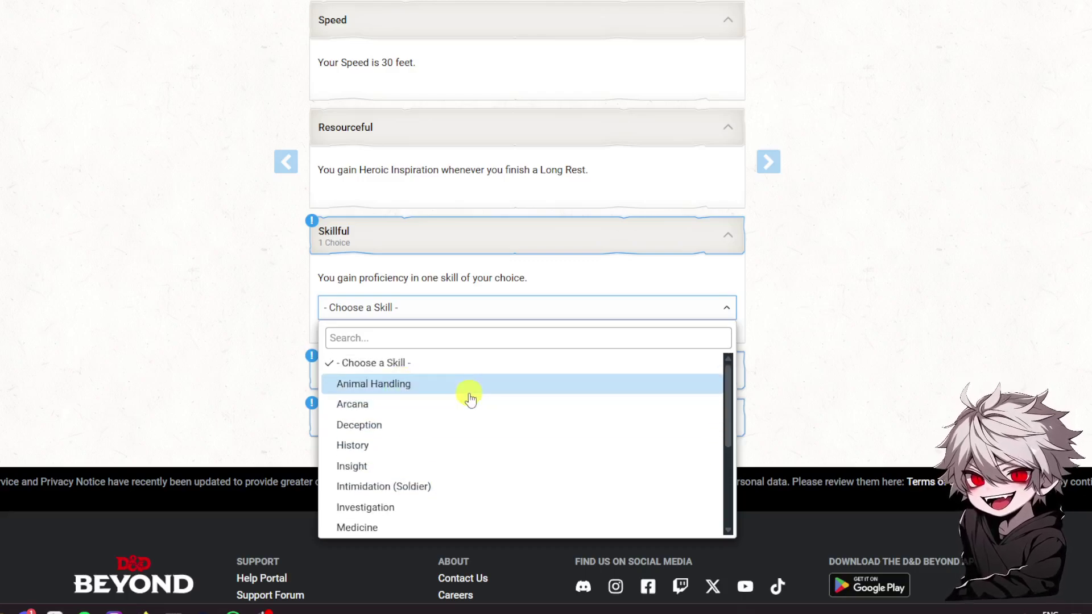
pyautogui.scroll(-1, 374, 428)
pyautogui.scroll(-2, 373, 428)
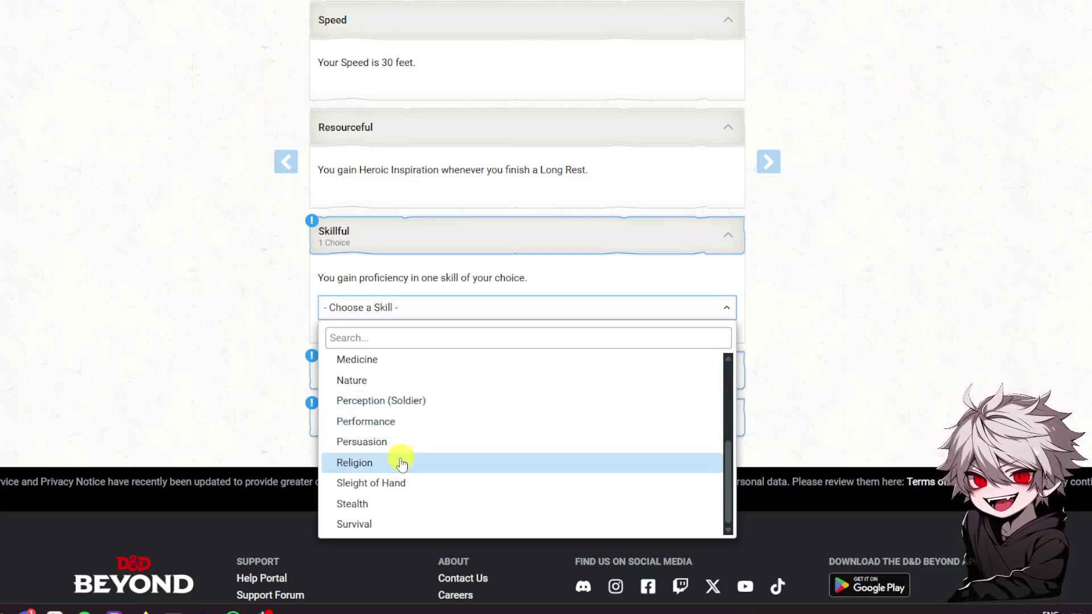
pyautogui.scroll(1, 369, 520)
pyautogui.scroll(1, 377, 375)
pyautogui.scroll(-2, 377, 429)
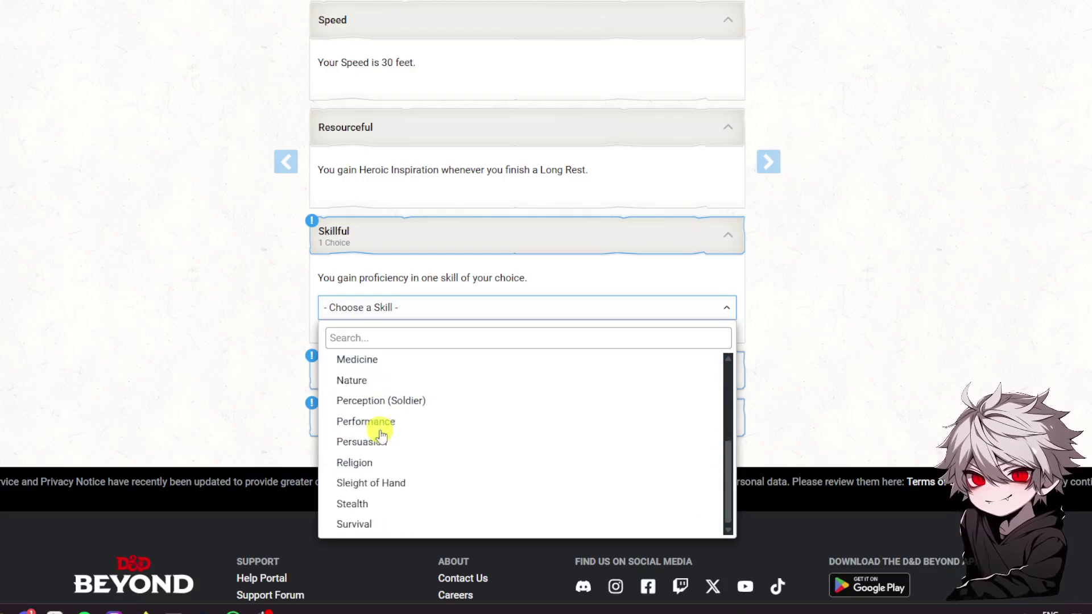
pyautogui.click(349, 524)
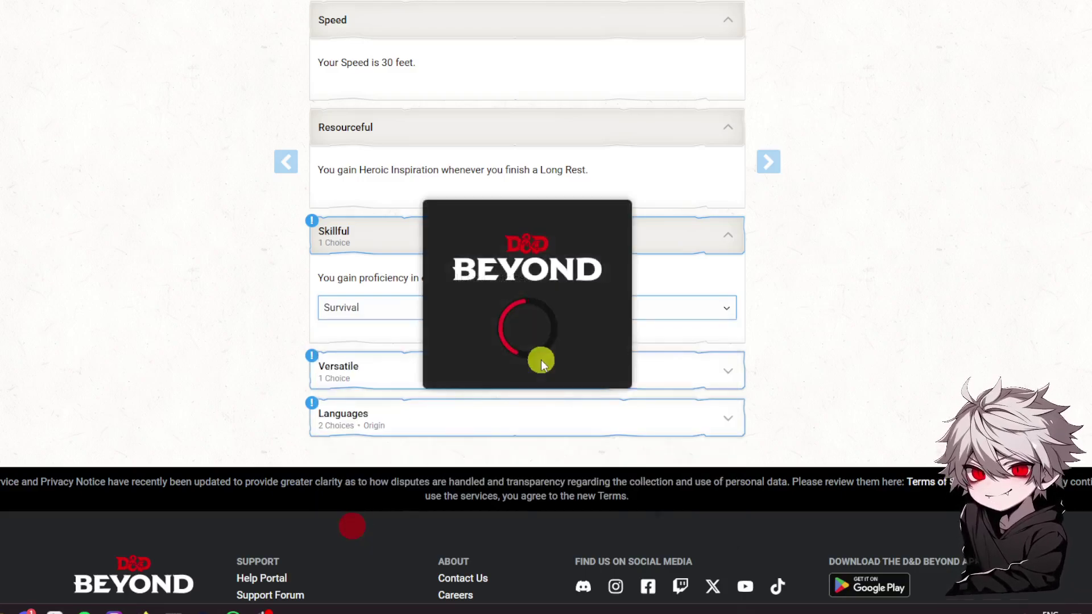
# Expand the Versatile trait, compare the Origin feats on offer, and choose Tough
pyautogui.click(430, 385)
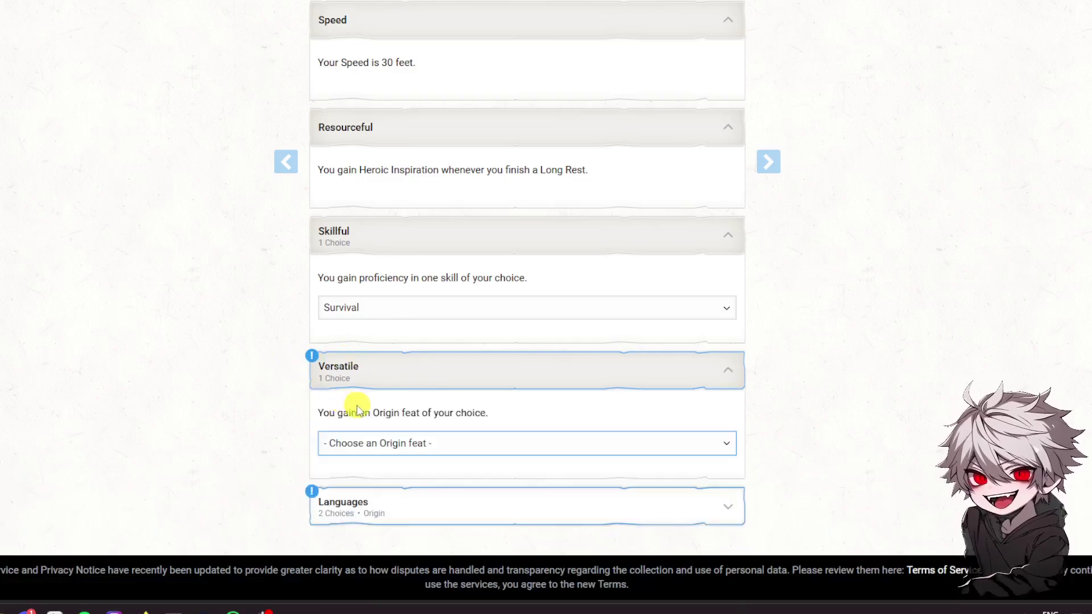
pyautogui.click(477, 448)
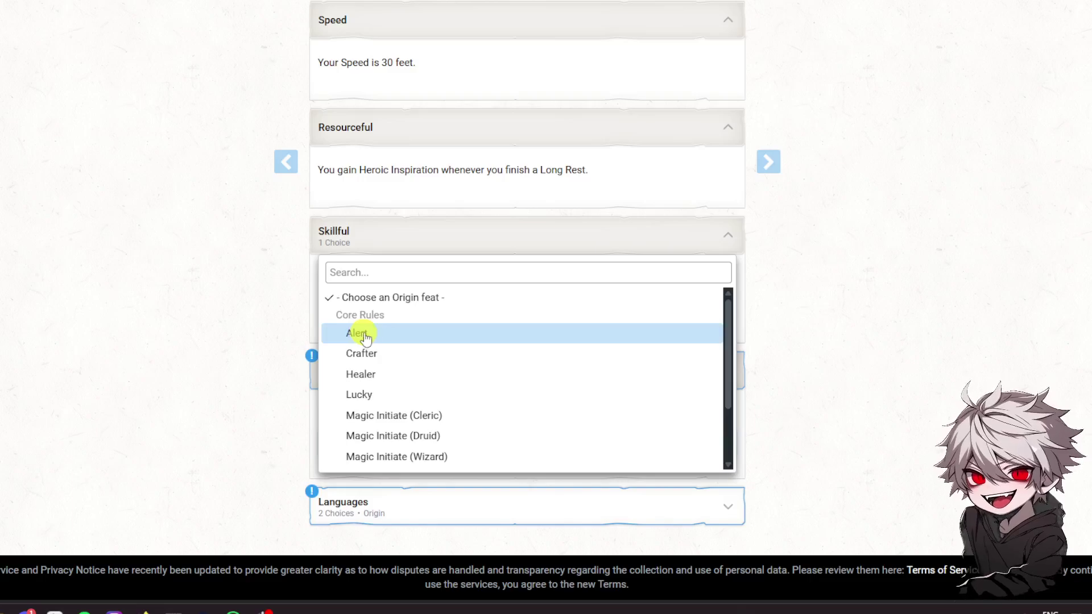
pyautogui.scroll(-1, 375, 340)
pyautogui.scroll(1, 390, 347)
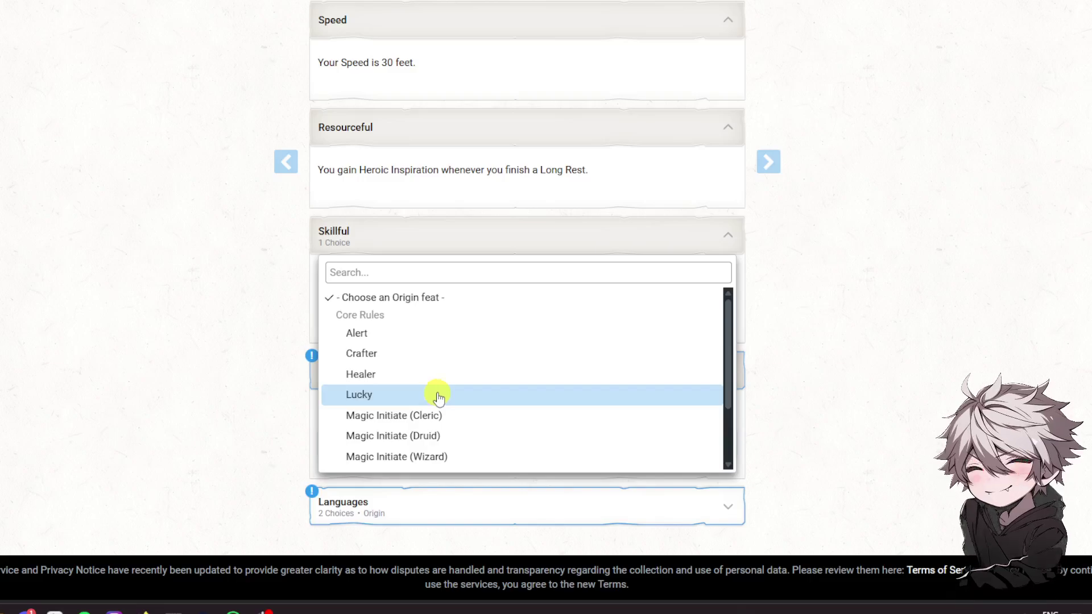
pyautogui.scroll(-1, 370, 355)
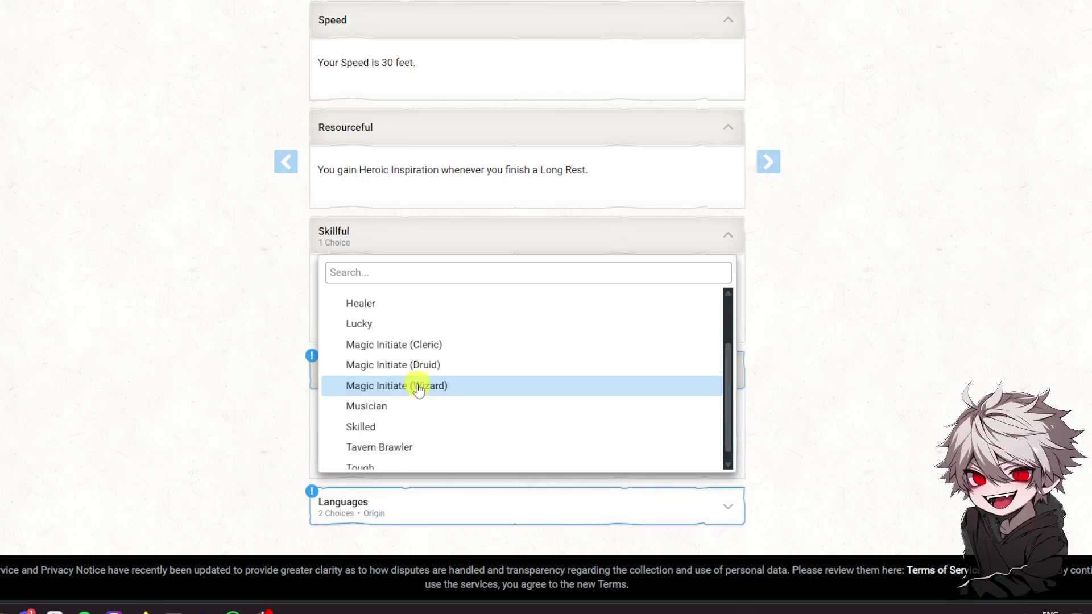
pyautogui.scroll(1, 418, 389)
pyautogui.scroll(-1, 523, 419)
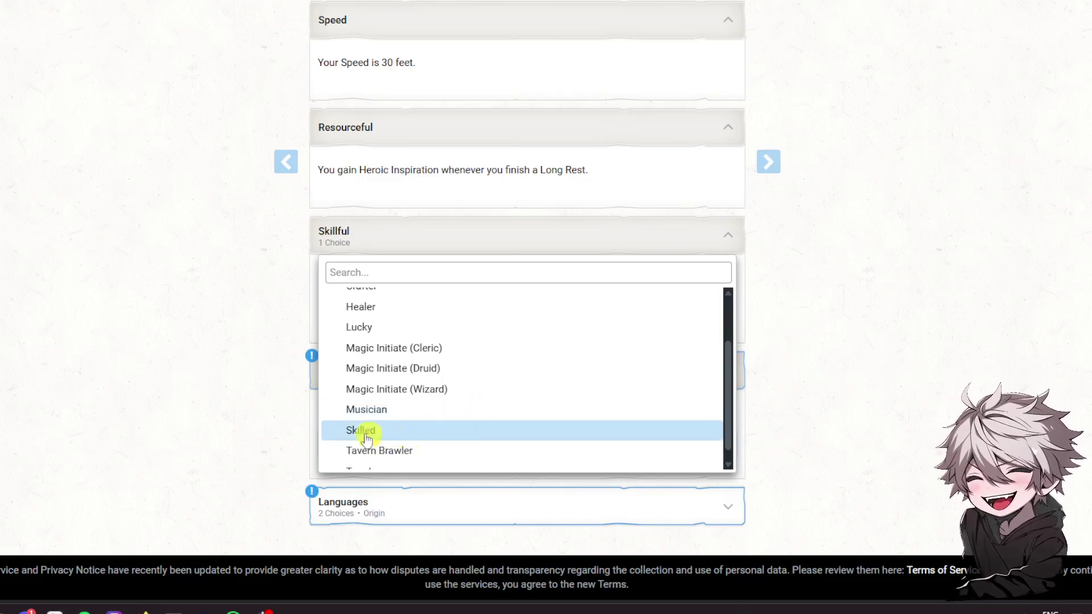
pyautogui.scroll(-1, 435, 439)
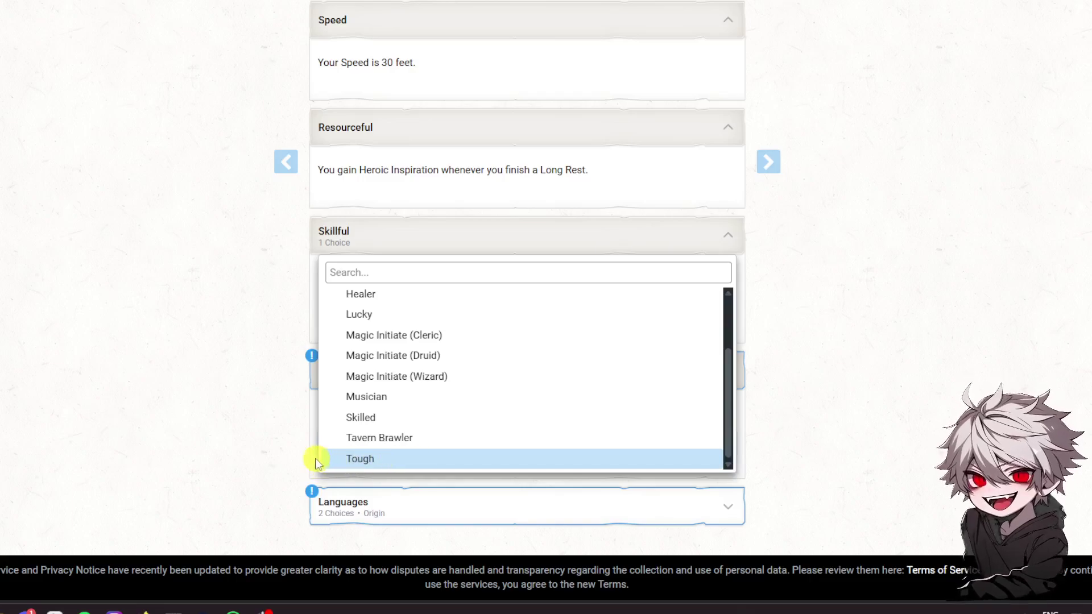
pyautogui.click(403, 458)
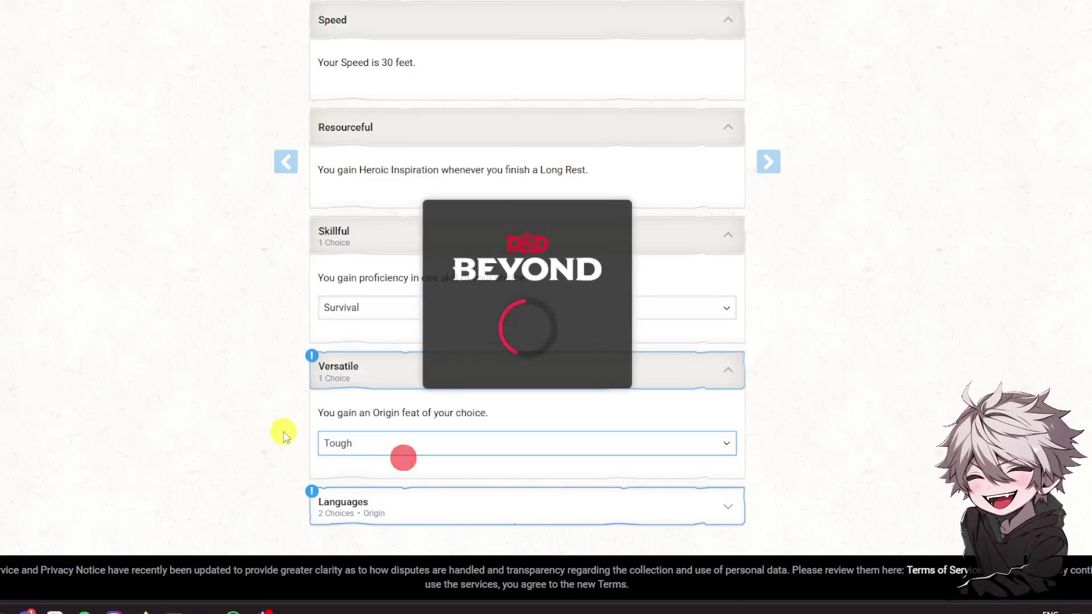
pyautogui.scroll(-2, 284, 435)
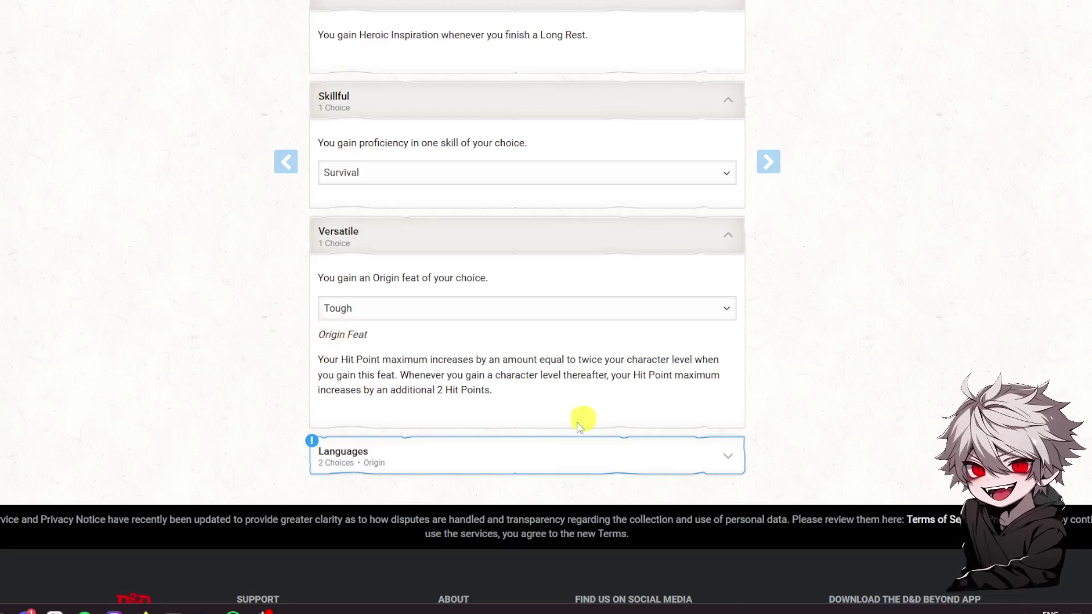
# Expand the Languages trait, review the Standard Languages table, and choose Draconic and Gnomish as the two standard languages
pyautogui.click(500, 460)
pyautogui.scroll(-1, 501, 361)
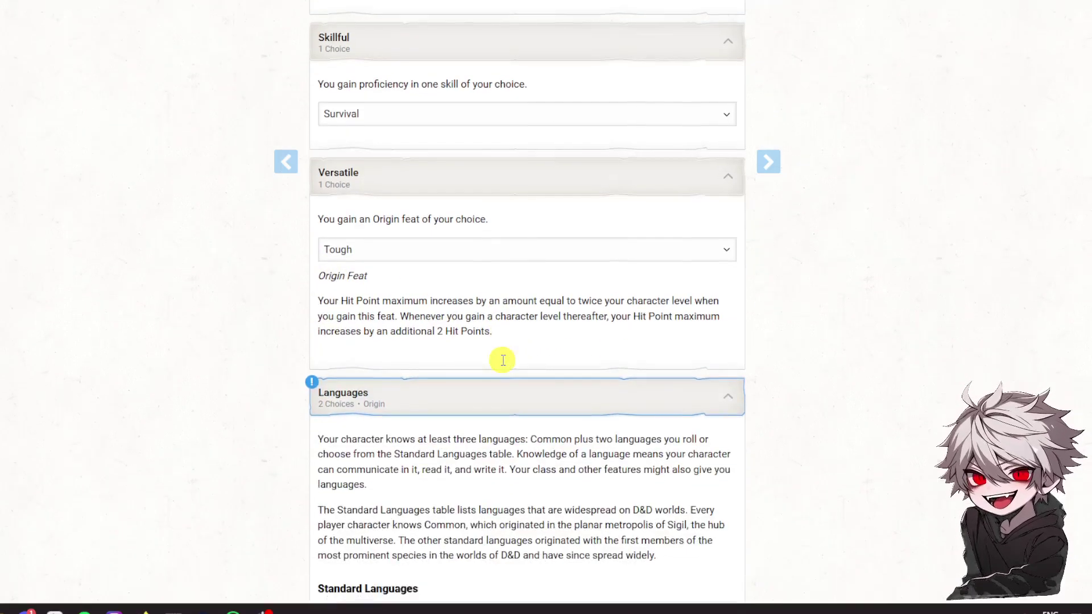
pyautogui.scroll(1, 503, 364)
pyautogui.scroll(1, 501, 364)
pyautogui.scroll(-4, 502, 364)
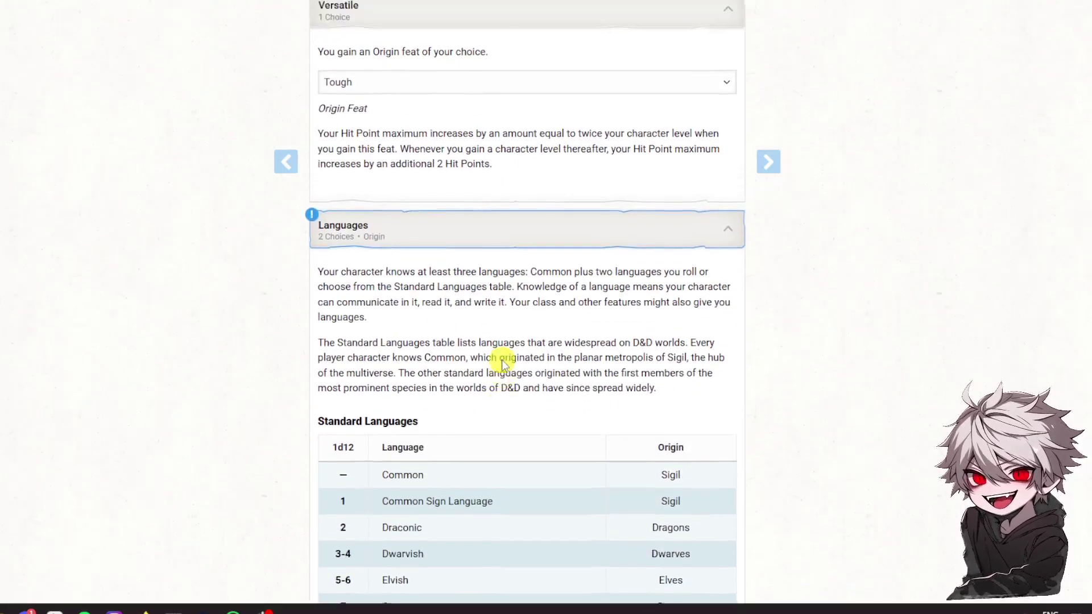
pyautogui.scroll(2, 501, 364)
pyautogui.scroll(-6, 501, 361)
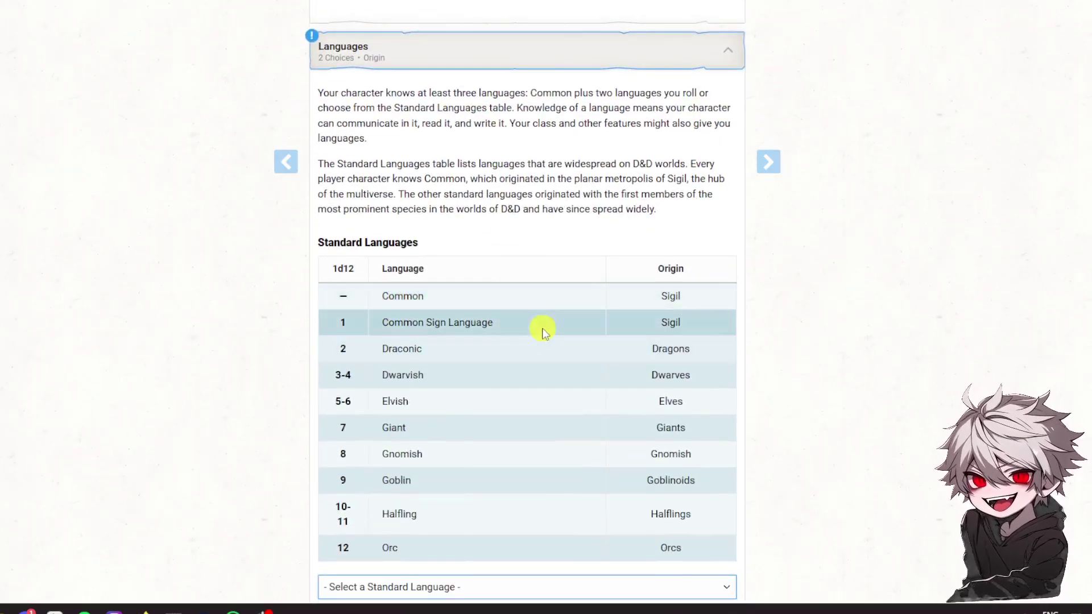
pyautogui.scroll(-4, 541, 334)
pyautogui.scroll(1, 542, 336)
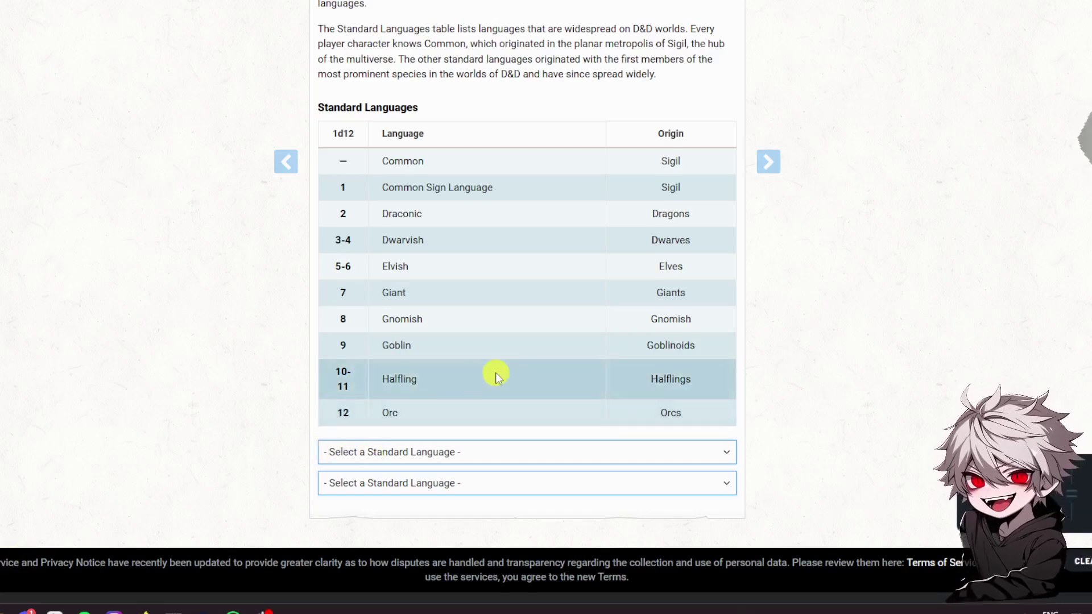
pyautogui.click(419, 450)
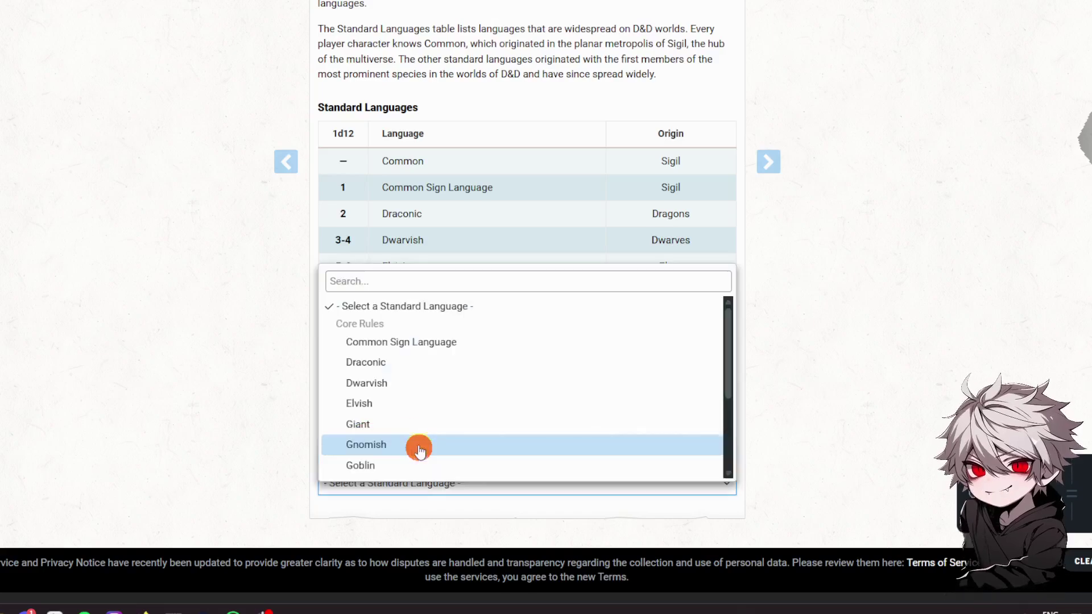
pyautogui.click(407, 362)
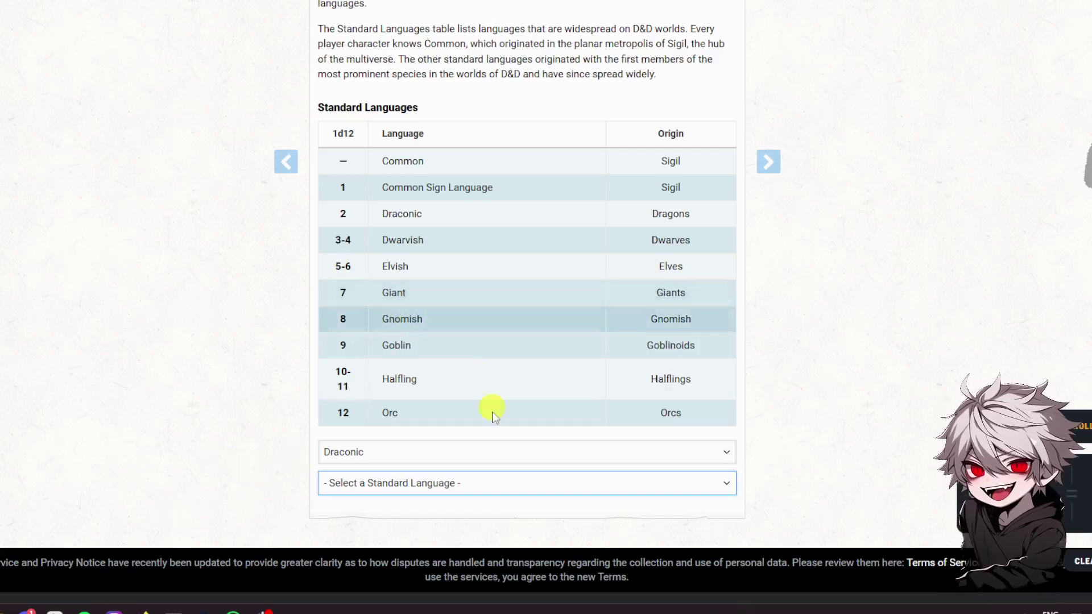
pyautogui.click(415, 483)
pyautogui.click(406, 455)
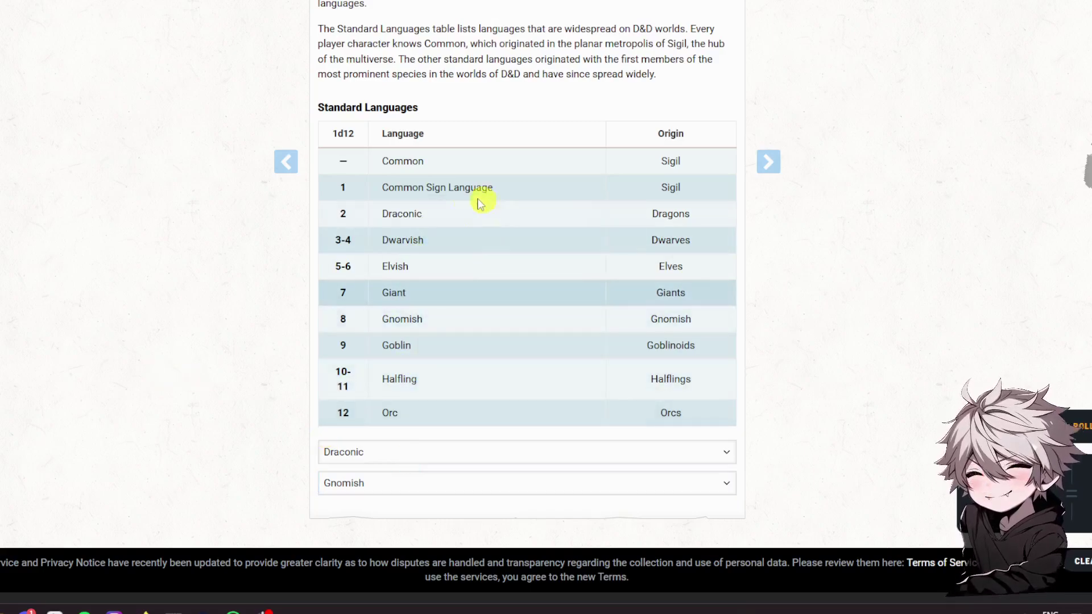
# Recheck the Standard Languages table and proceed to the Abilities stage of the character builder
pyautogui.scroll(2, 398, 344)
pyautogui.scroll(-3, 401, 358)
pyautogui.scroll(3, 406, 364)
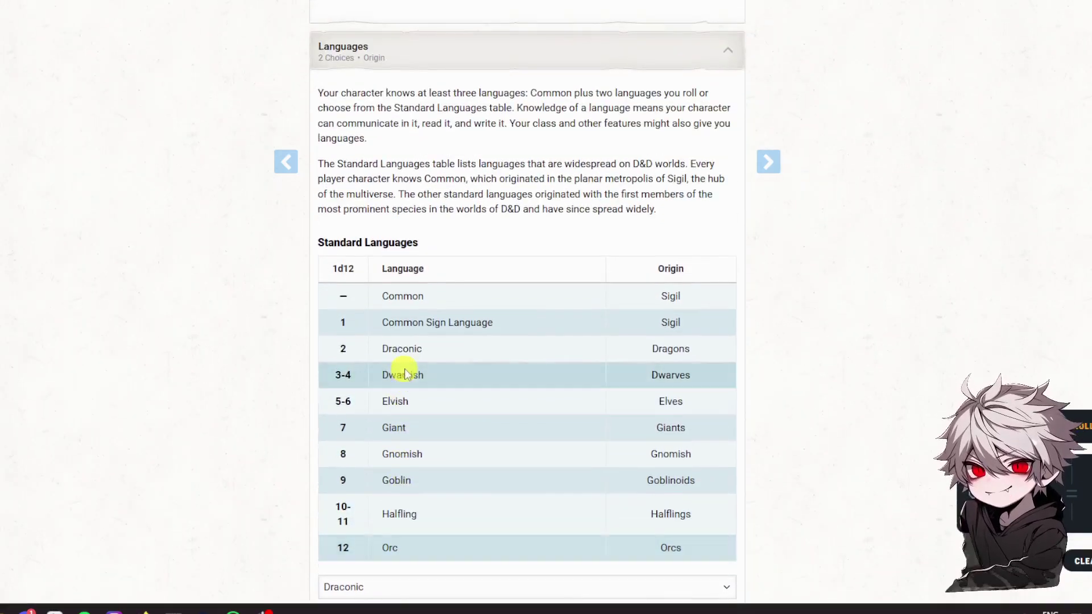
pyautogui.scroll(-1, 413, 369)
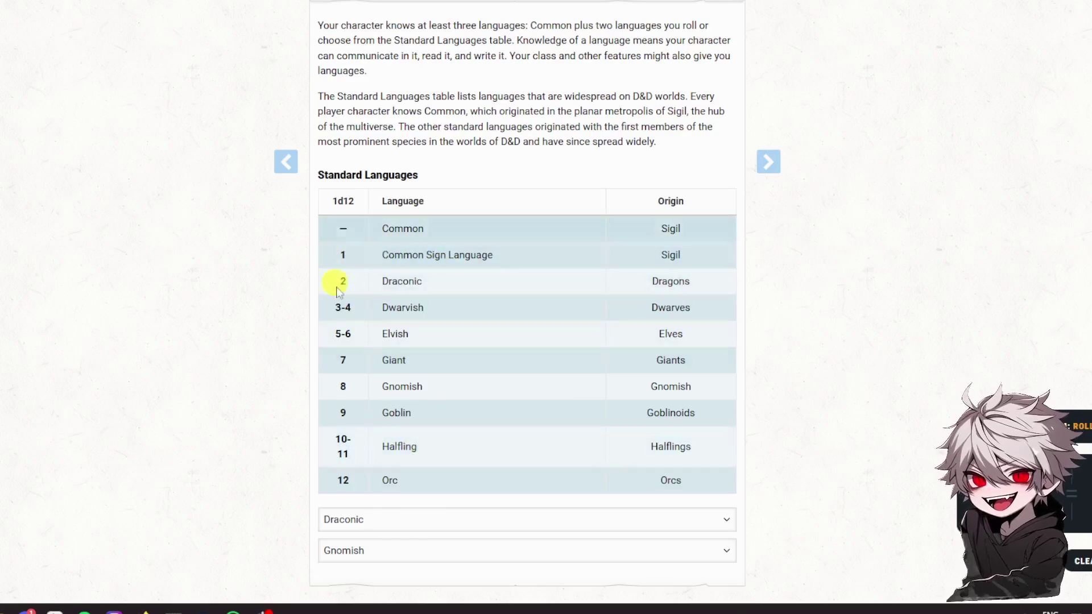
pyautogui.scroll(4, 485, 450)
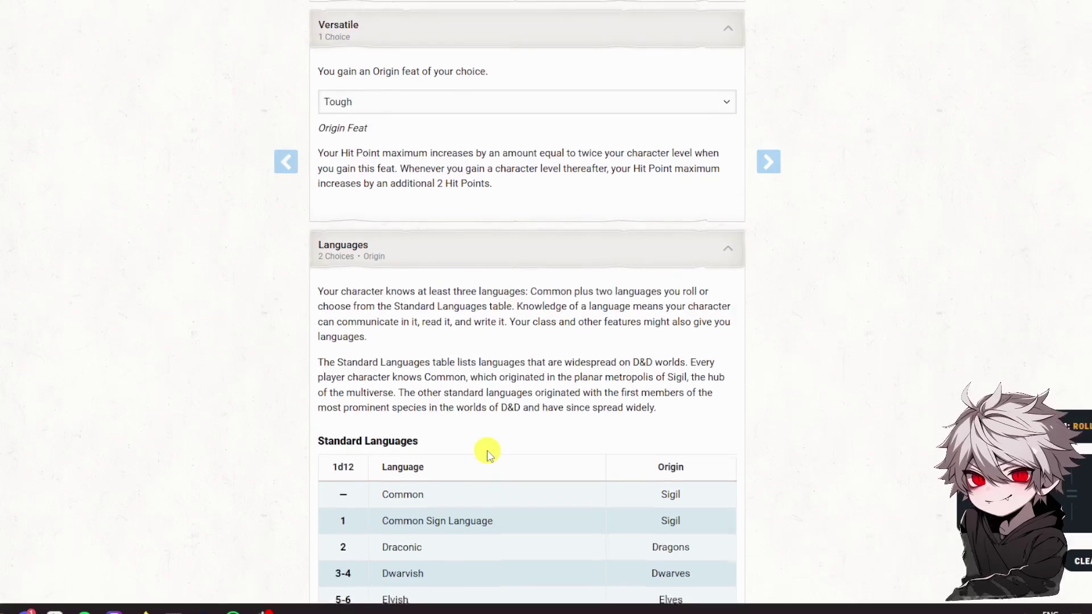
pyautogui.scroll(-4, 455, 446)
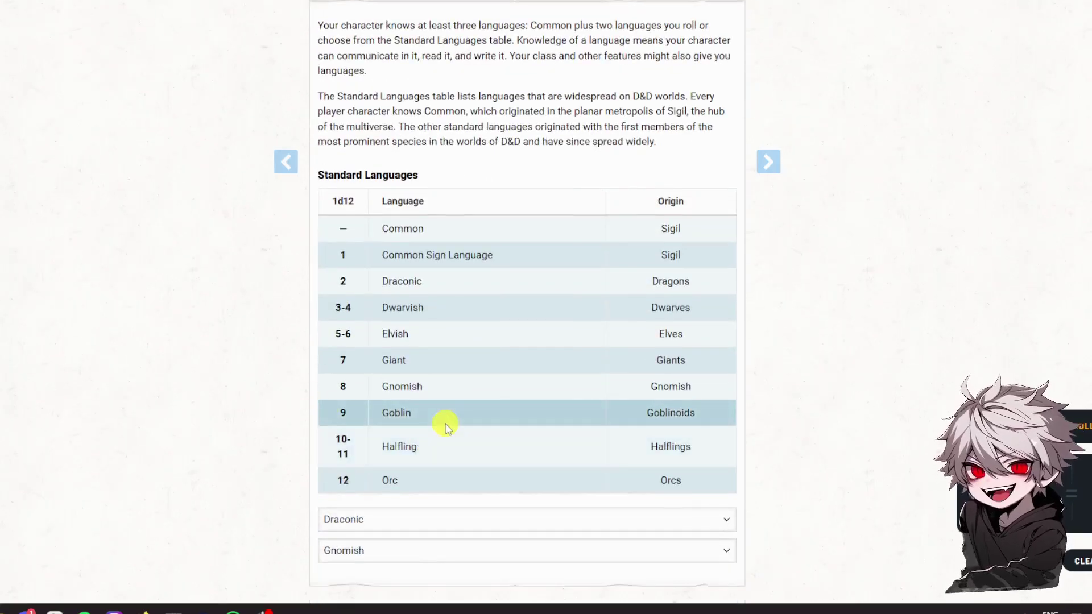
pyautogui.scroll(3, 445, 427)
pyautogui.scroll(15, 445, 423)
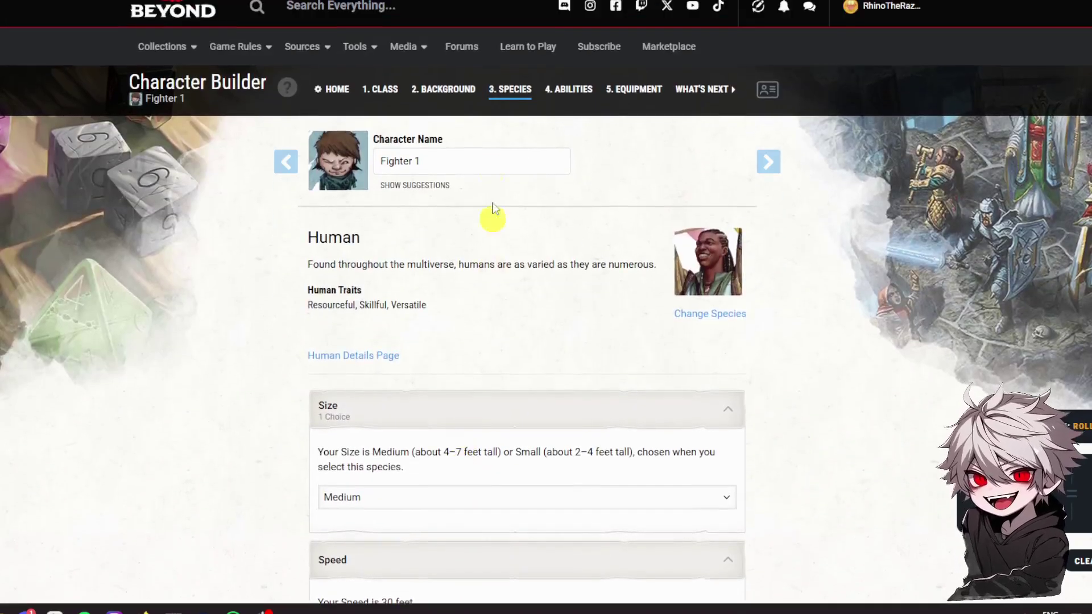
pyautogui.click(569, 90)
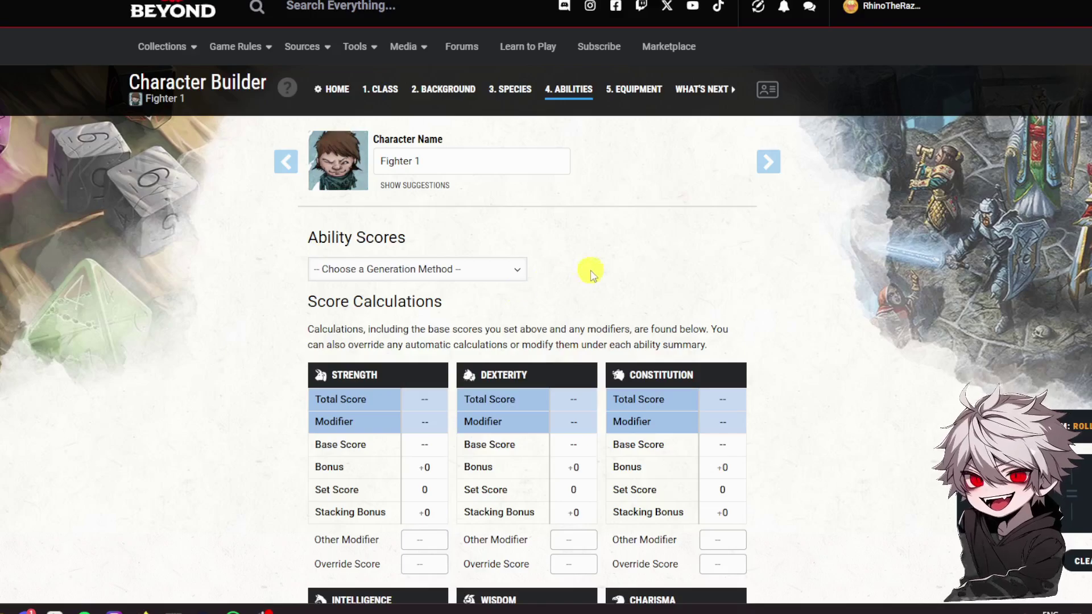
# Choose Standard Array as the generation method and assign 15 to Strength, 10 to Constitution and 12 to Dexterity
pyautogui.click(470, 268)
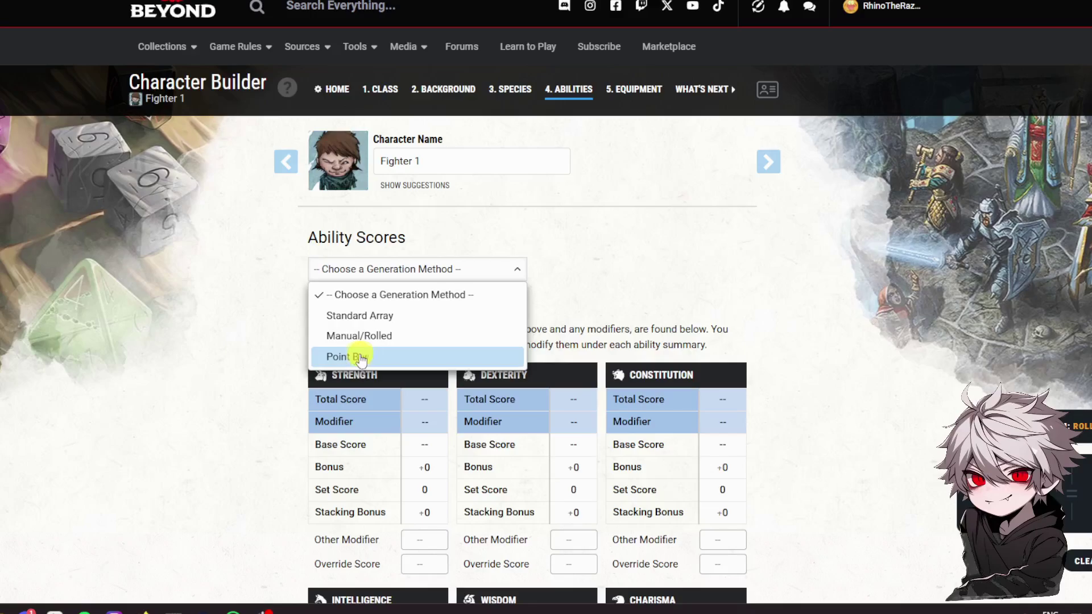
pyautogui.click(353, 316)
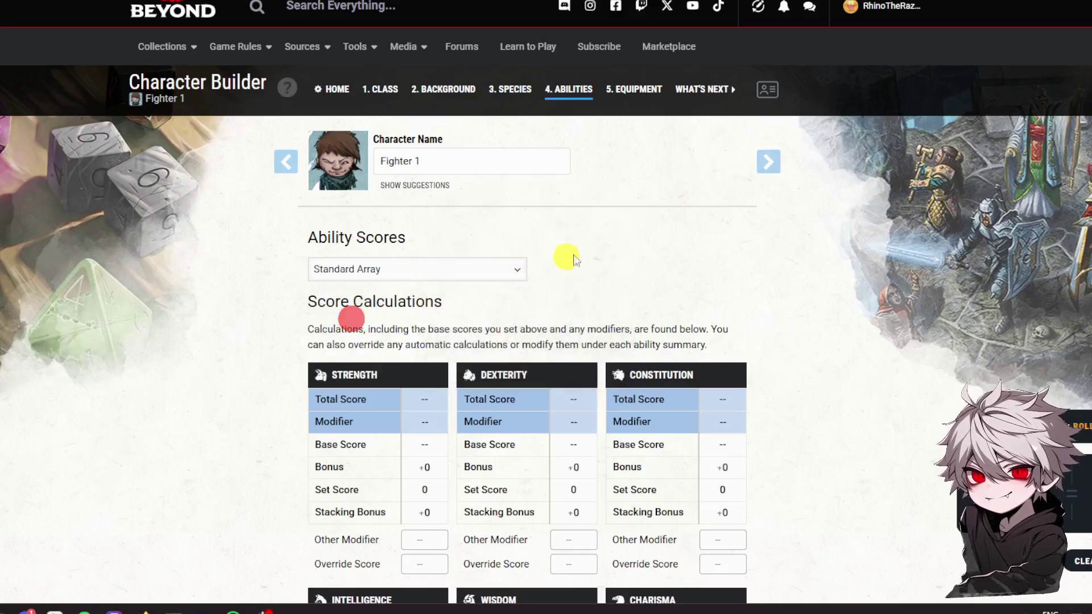
pyautogui.click(350, 331)
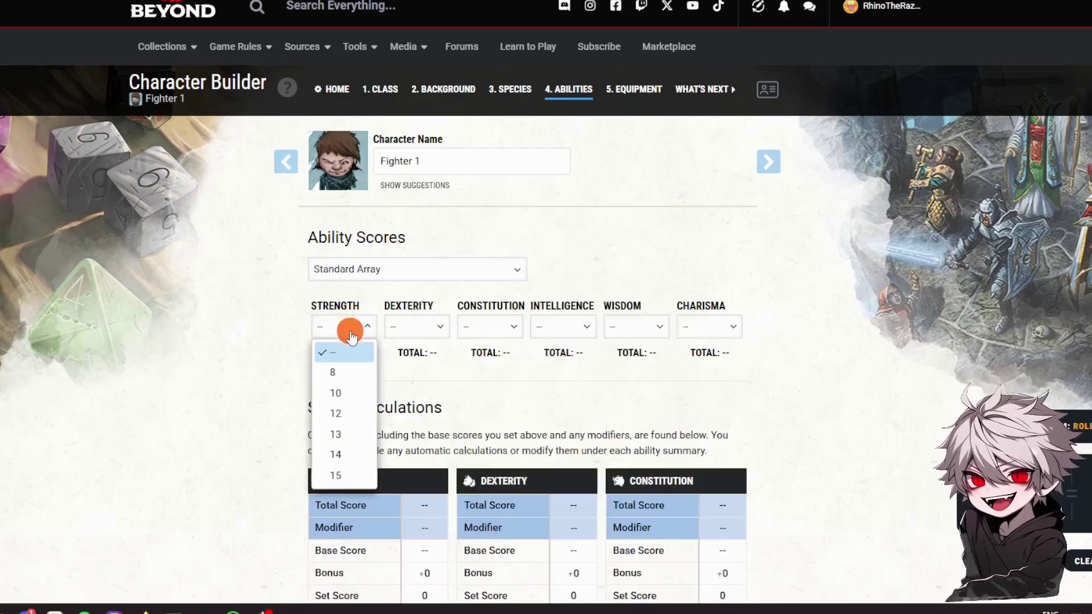
pyautogui.click(335, 475)
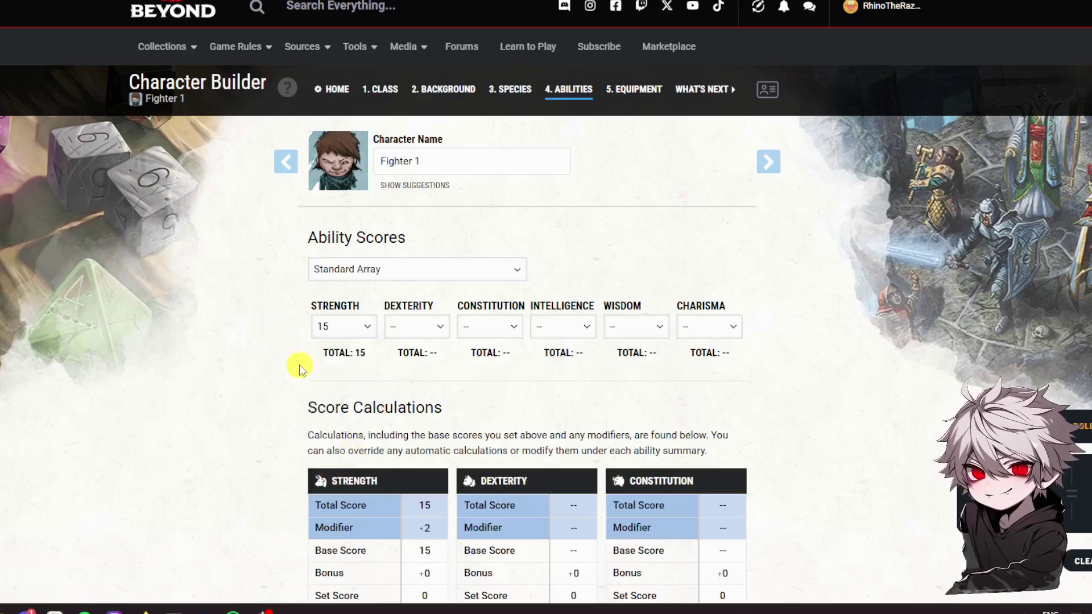
pyautogui.scroll(-2, 340, 364)
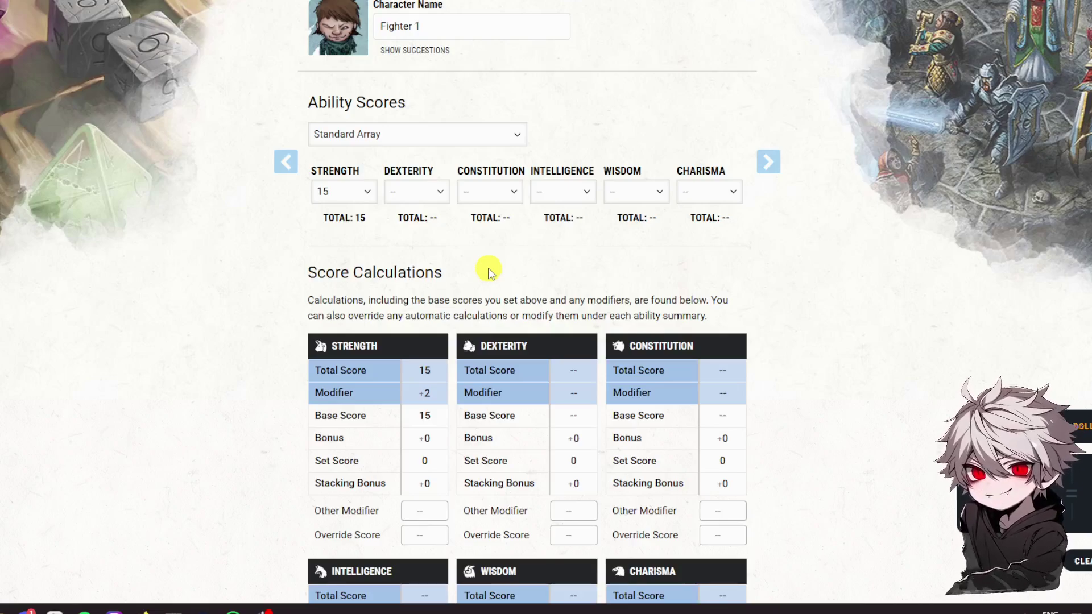
pyautogui.click(514, 191)
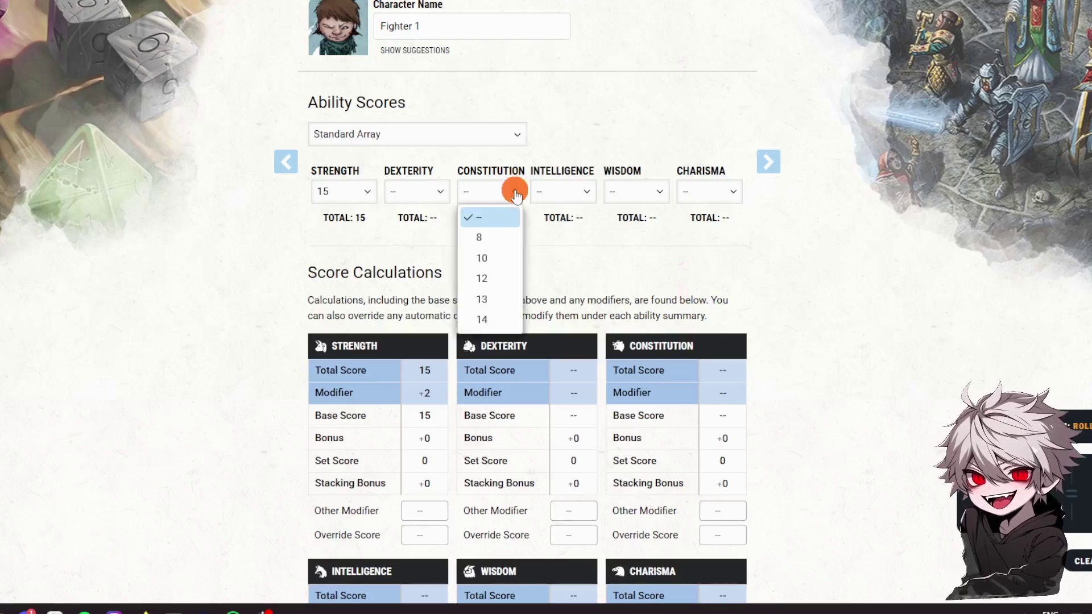
pyautogui.click(488, 257)
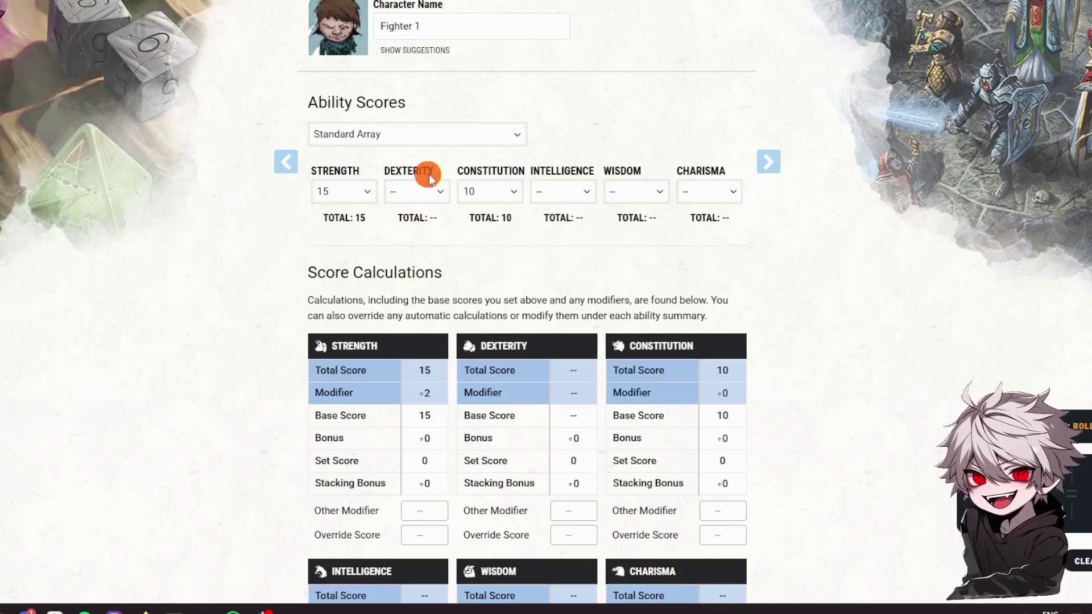
pyautogui.click(430, 197)
pyautogui.click(404, 256)
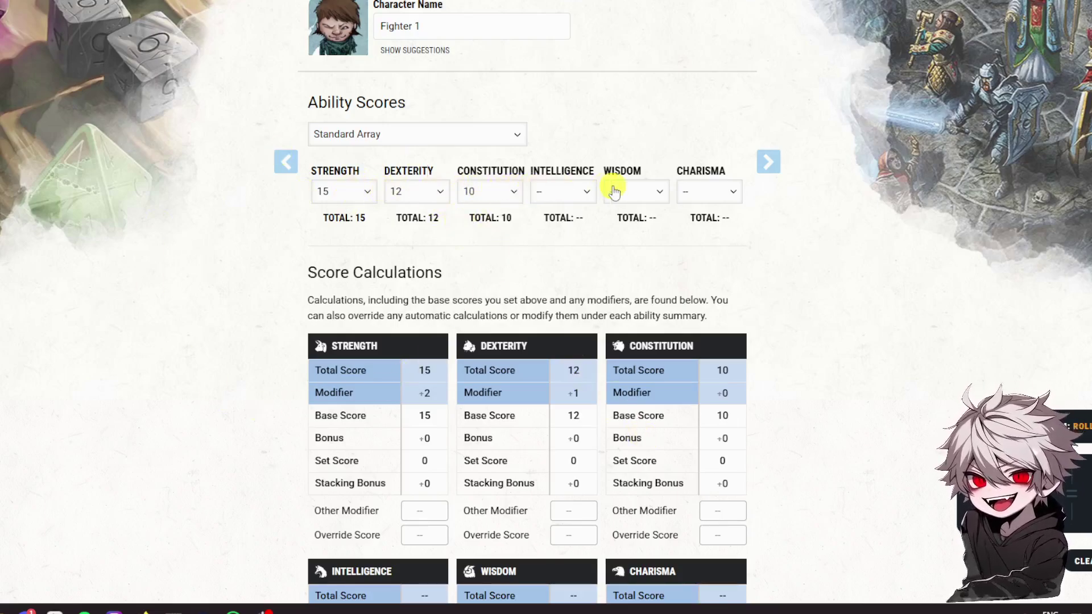
# Check which Standard Array values are still available for Strength and Dexterity, keeping the current choices
pyautogui.click(347, 193)
pyautogui.click(332, 302)
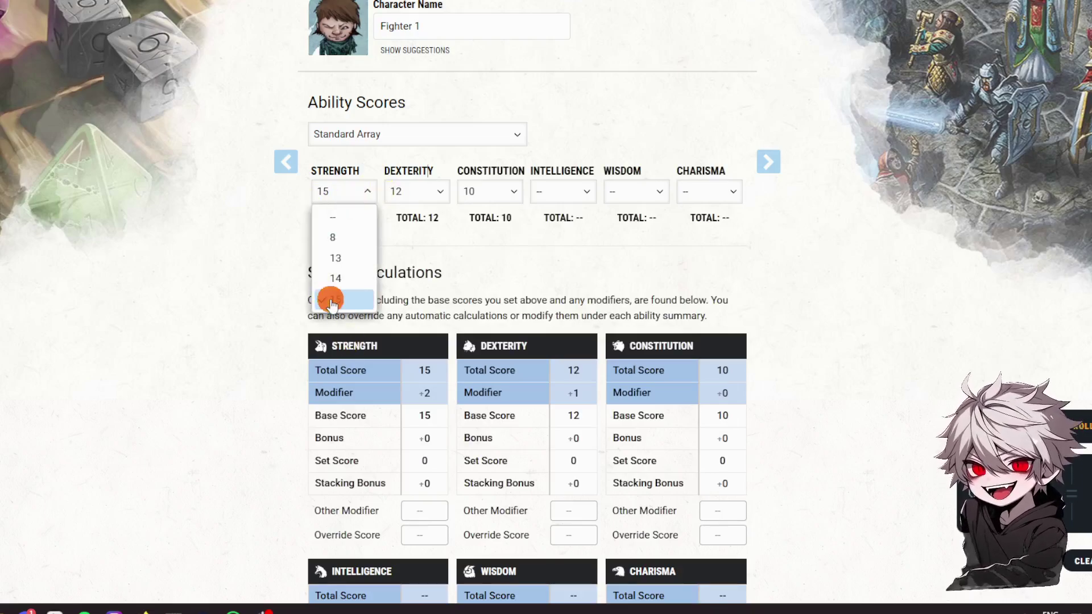
pyautogui.click(432, 194)
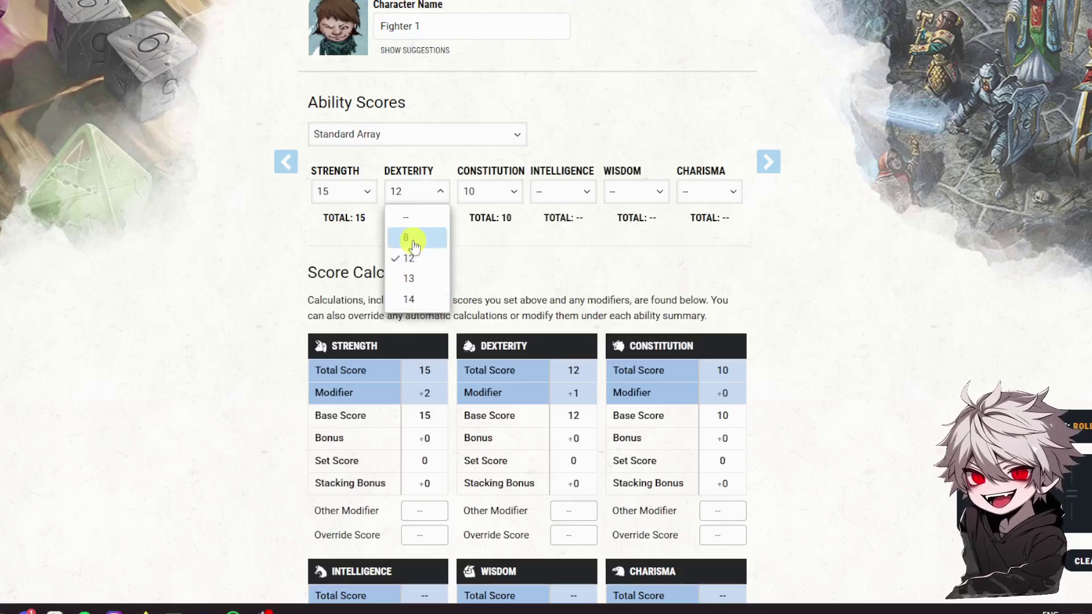
pyautogui.click(506, 256)
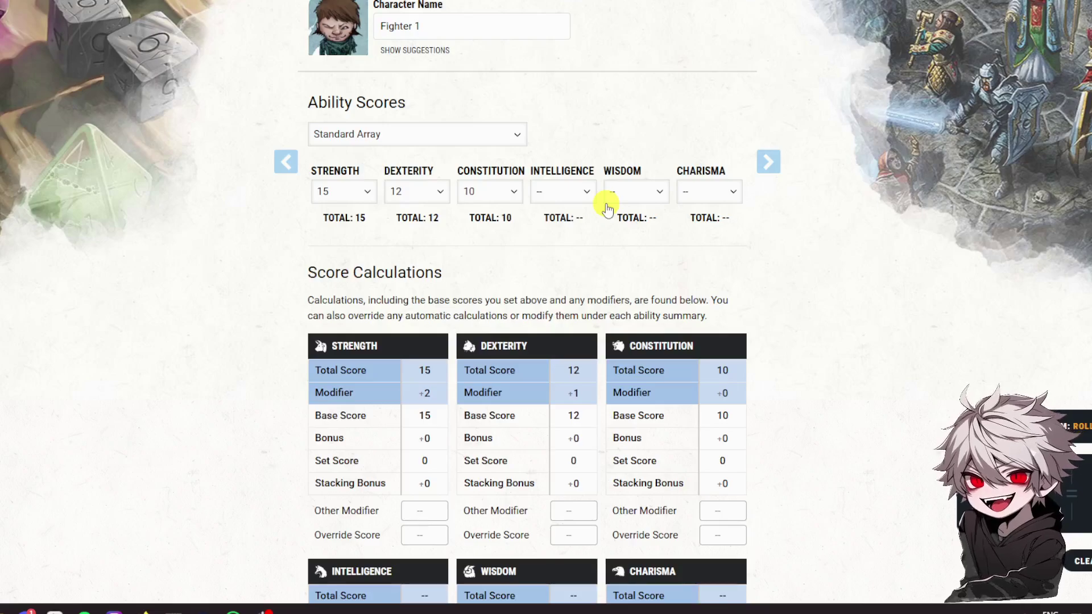
# Change the ability score generation method to Point Buy and view the point costs of the available scores
pyautogui.click(503, 134)
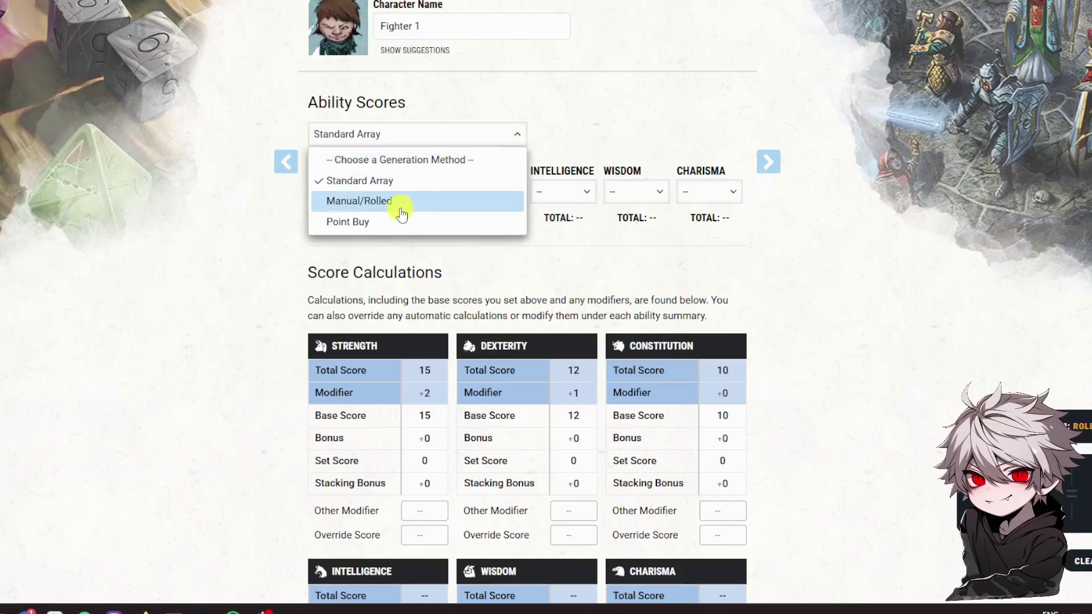
pyautogui.click(386, 225)
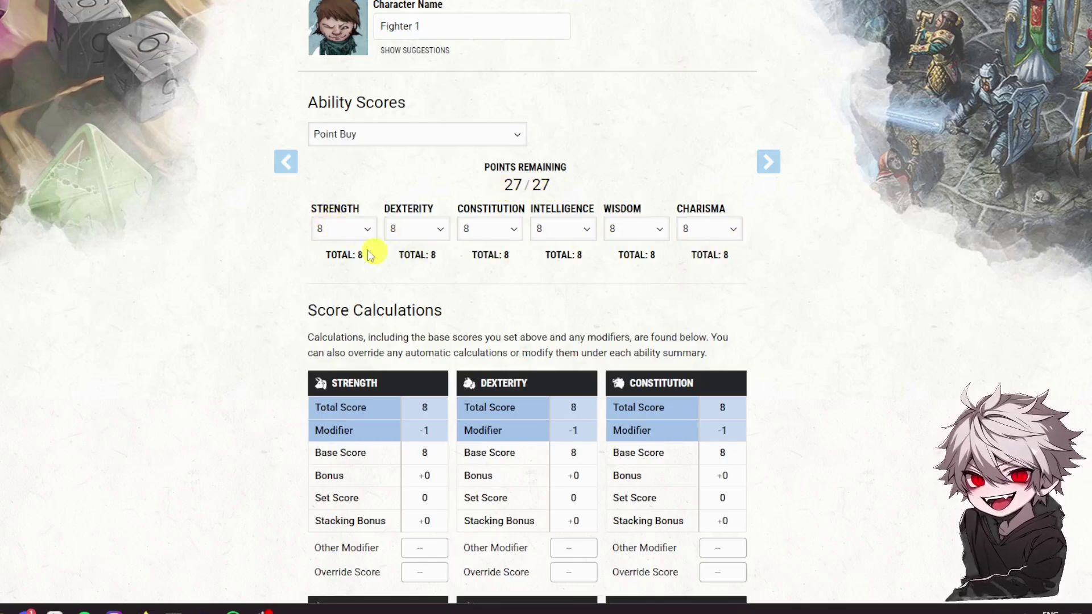
pyautogui.click(340, 232)
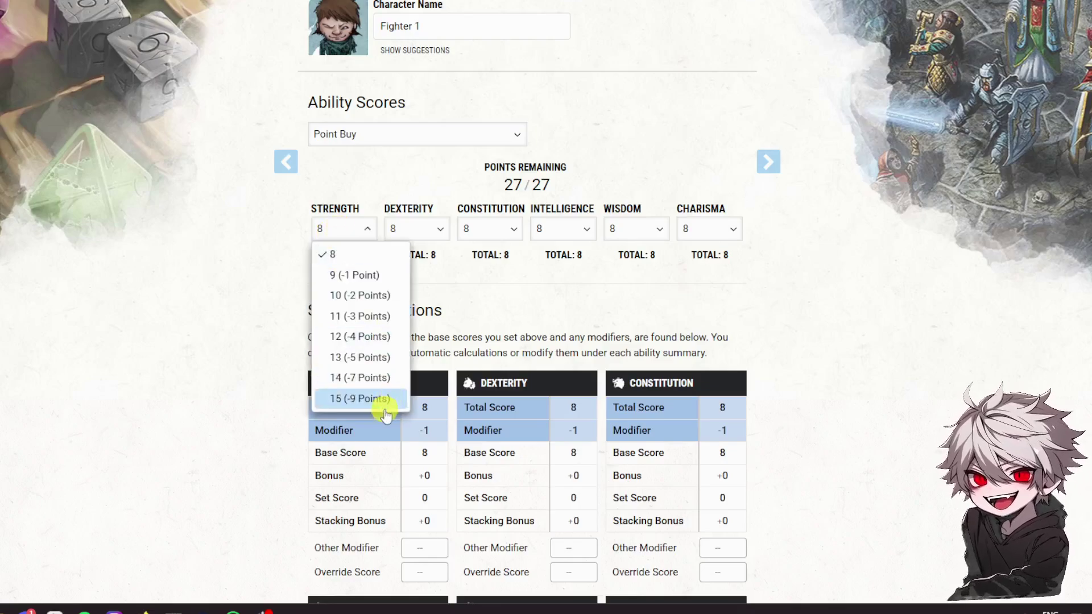
pyautogui.click(481, 287)
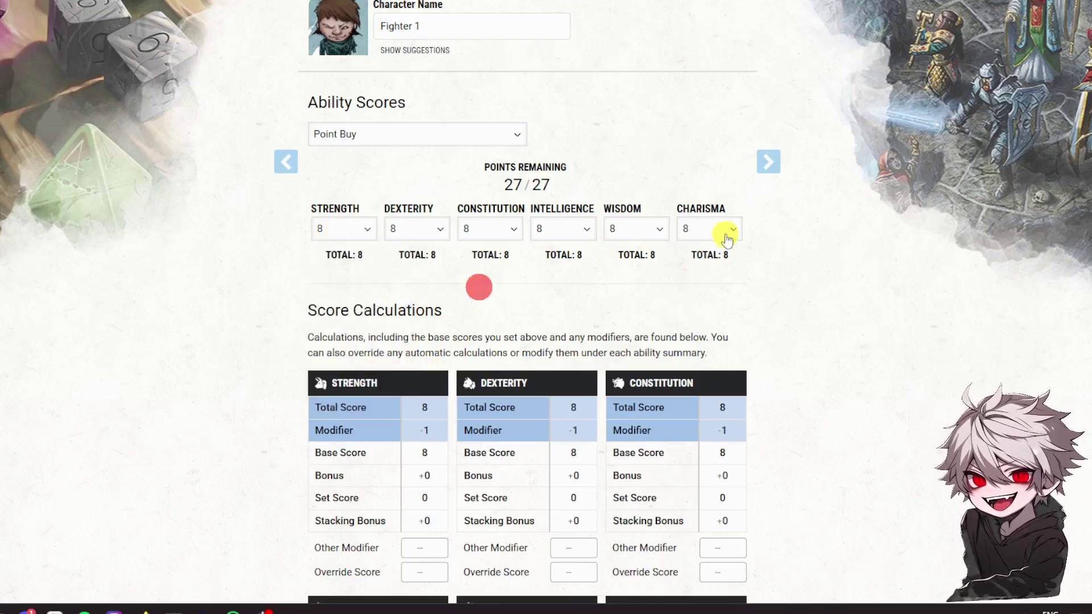
pyautogui.click(719, 230)
pyautogui.click(537, 278)
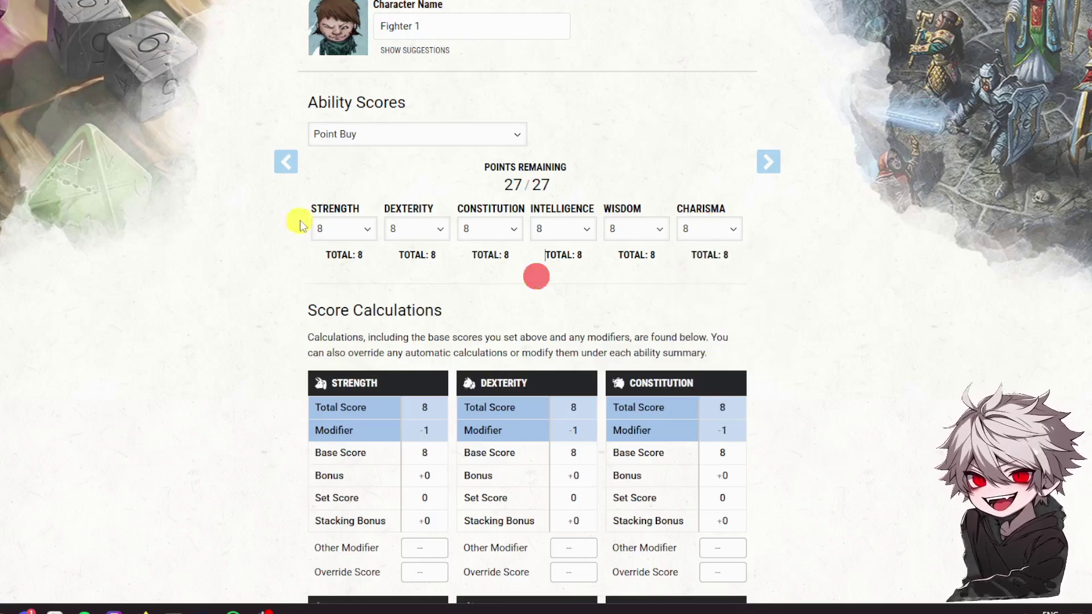
# Try a Strength score of 15 in the point buy and lower it to 10
pyautogui.click(343, 231)
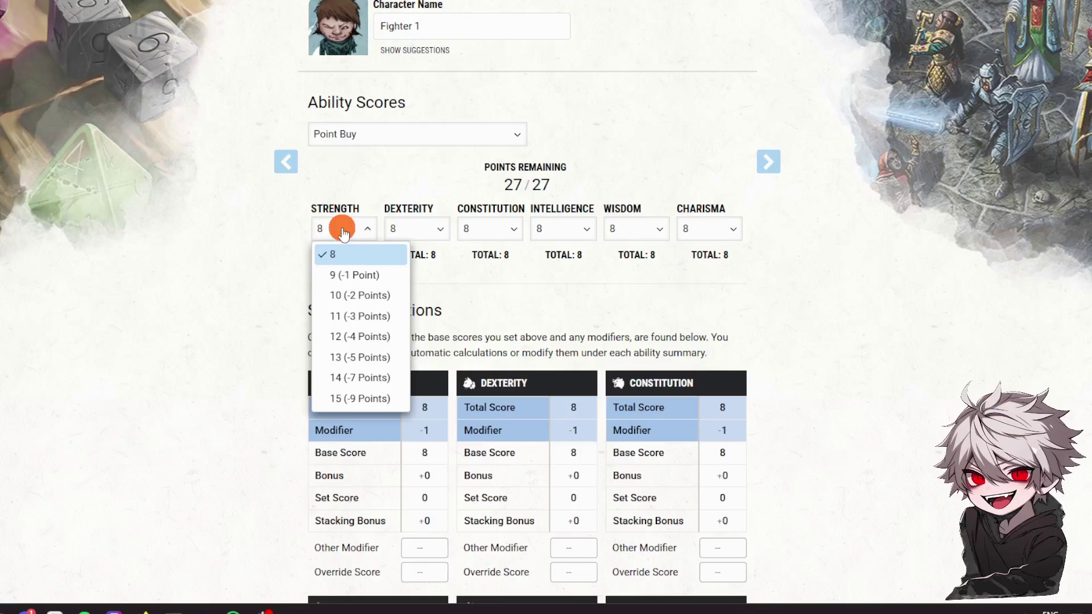
pyautogui.click(343, 400)
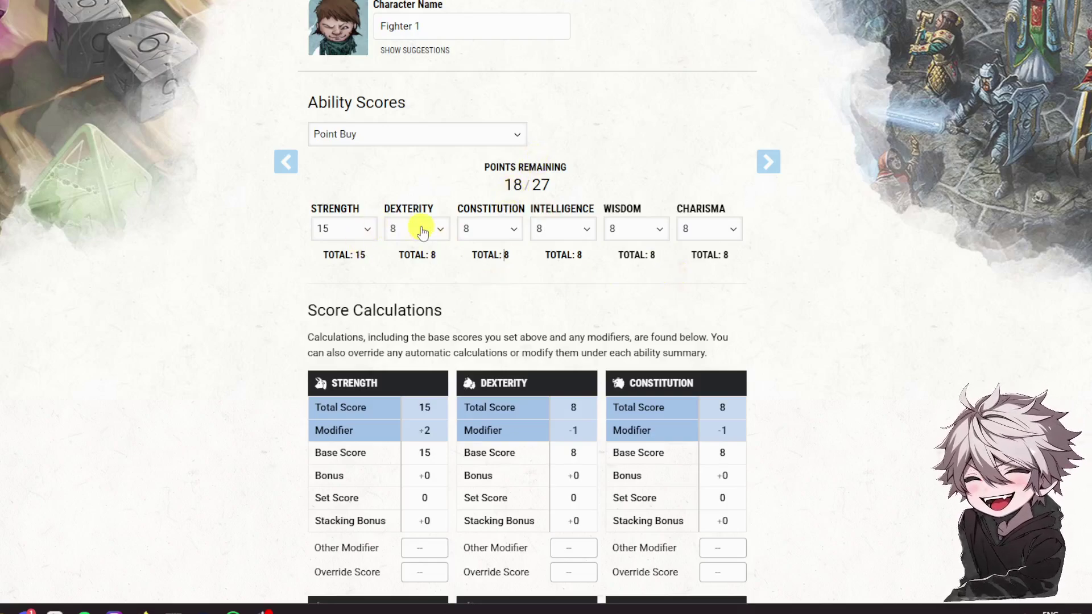
pyautogui.click(353, 228)
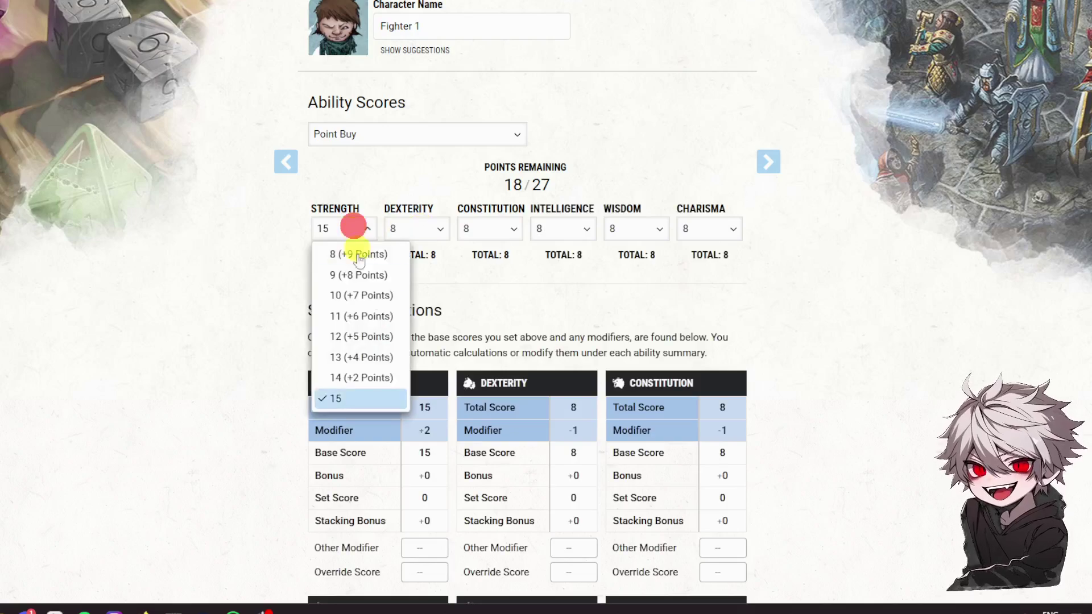
pyautogui.click(387, 297)
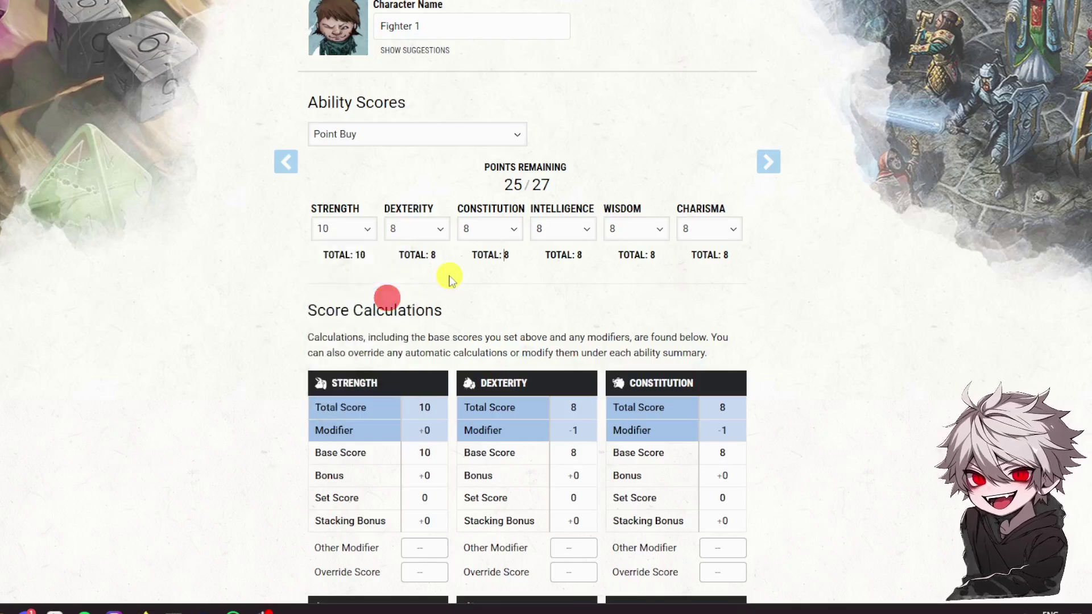
# Set Dexterity, Constitution, Intelligence, Wisdom and Charisma to 10 each in the point buy
pyautogui.click(428, 231)
pyautogui.click(441, 295)
pyautogui.click(466, 229)
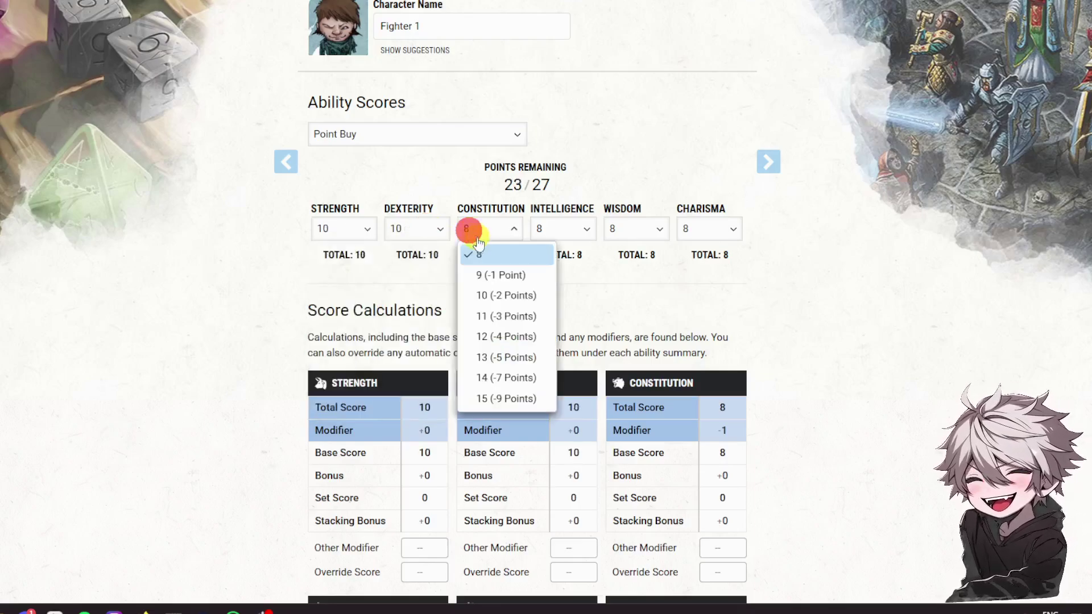
pyautogui.click(527, 295)
pyautogui.click(565, 230)
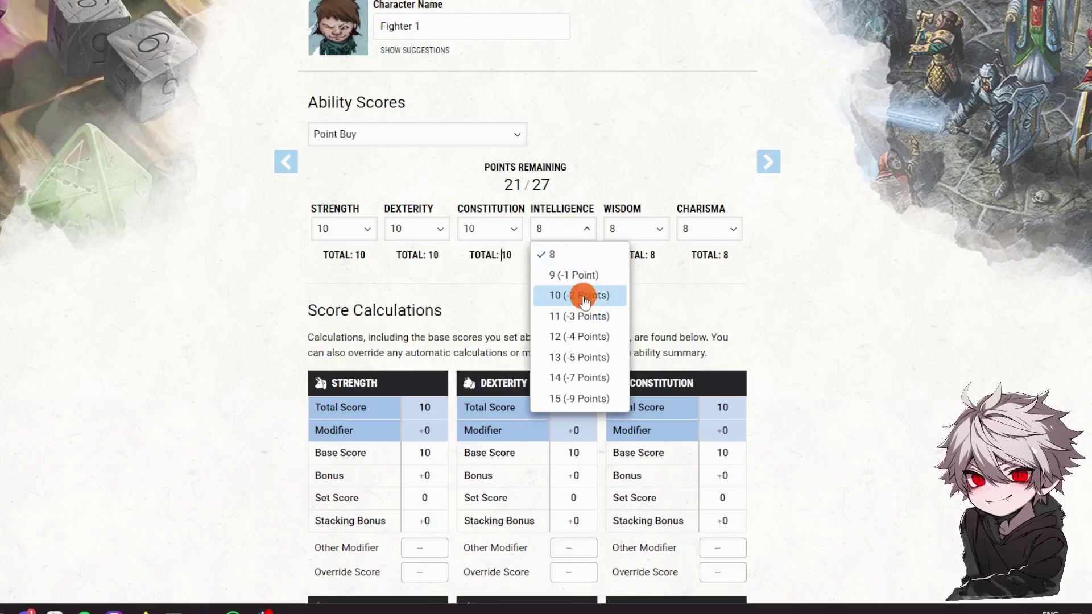
pyautogui.click(583, 296)
pyautogui.click(634, 230)
pyautogui.click(654, 295)
pyautogui.click(722, 229)
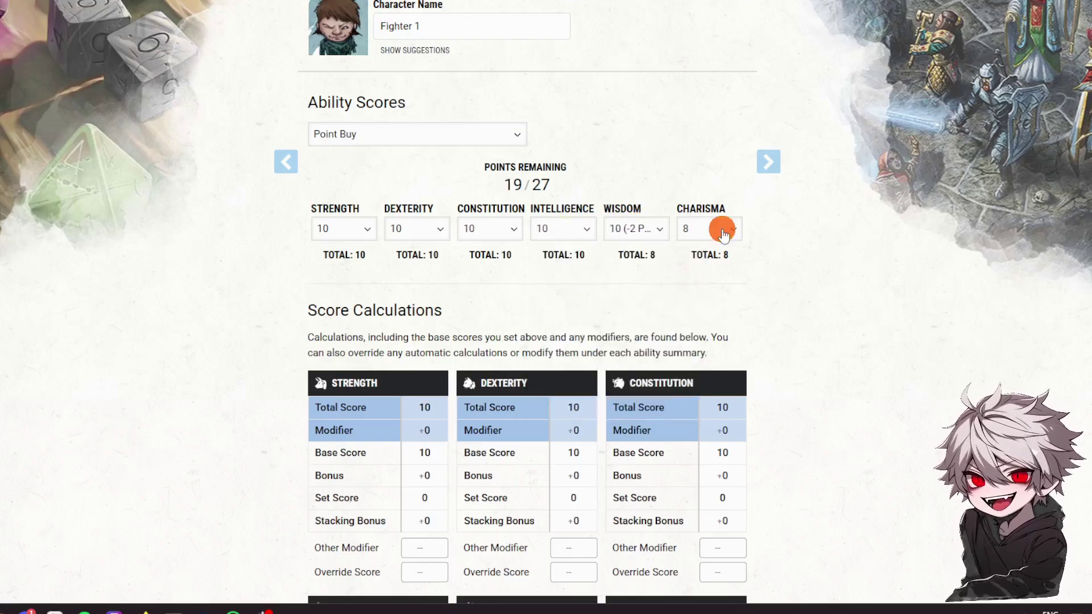
pyautogui.click(732, 297)
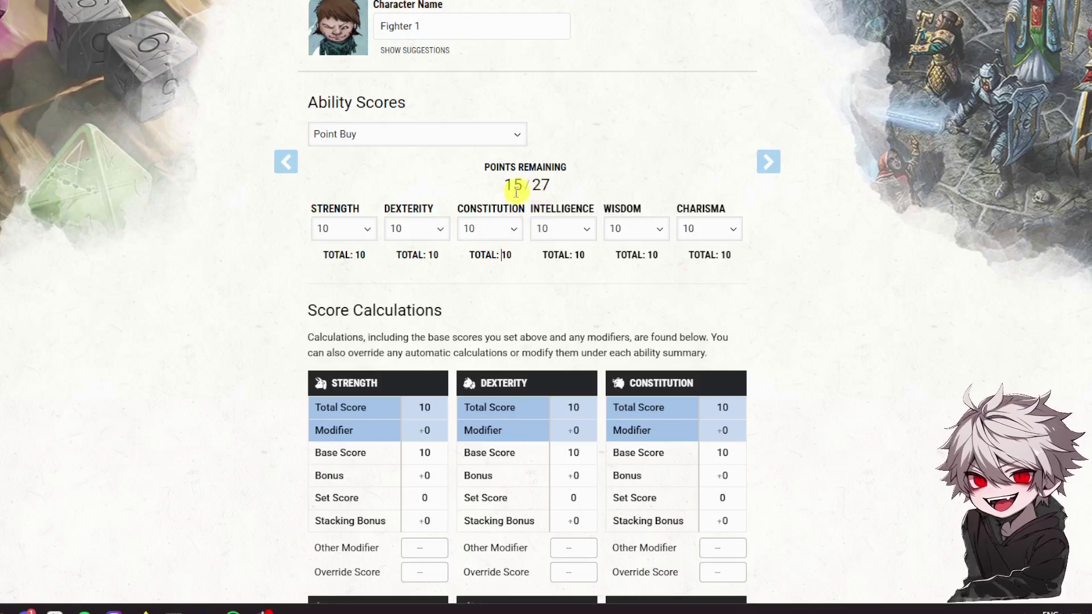
# Check the point costs of raising or lowering the ability scores from 10 and review the score calculations for all six abilities
pyautogui.click(358, 231)
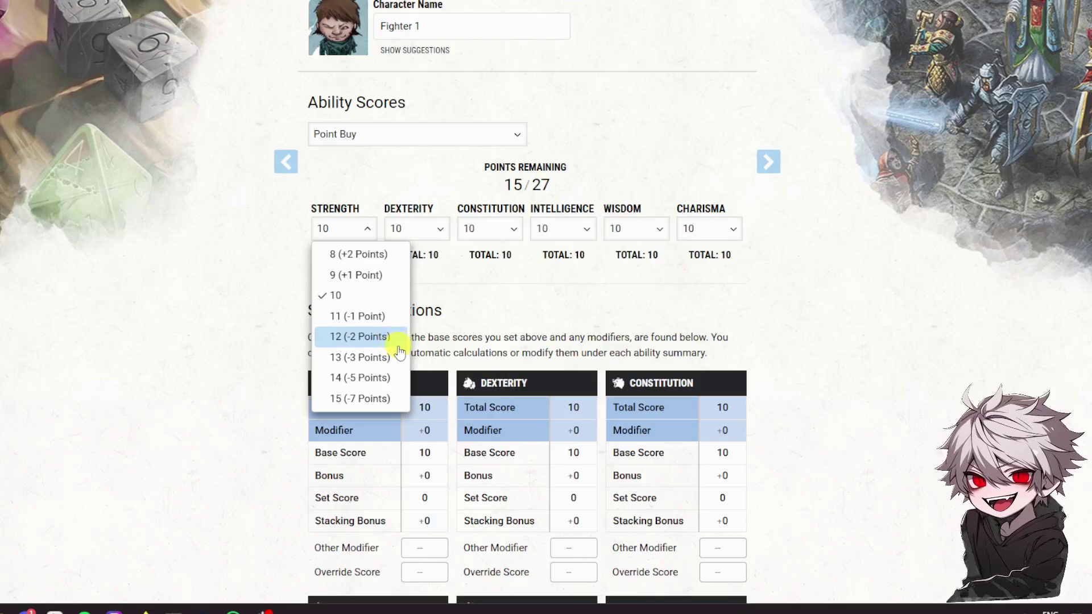
pyautogui.click(440, 228)
pyautogui.click(490, 227)
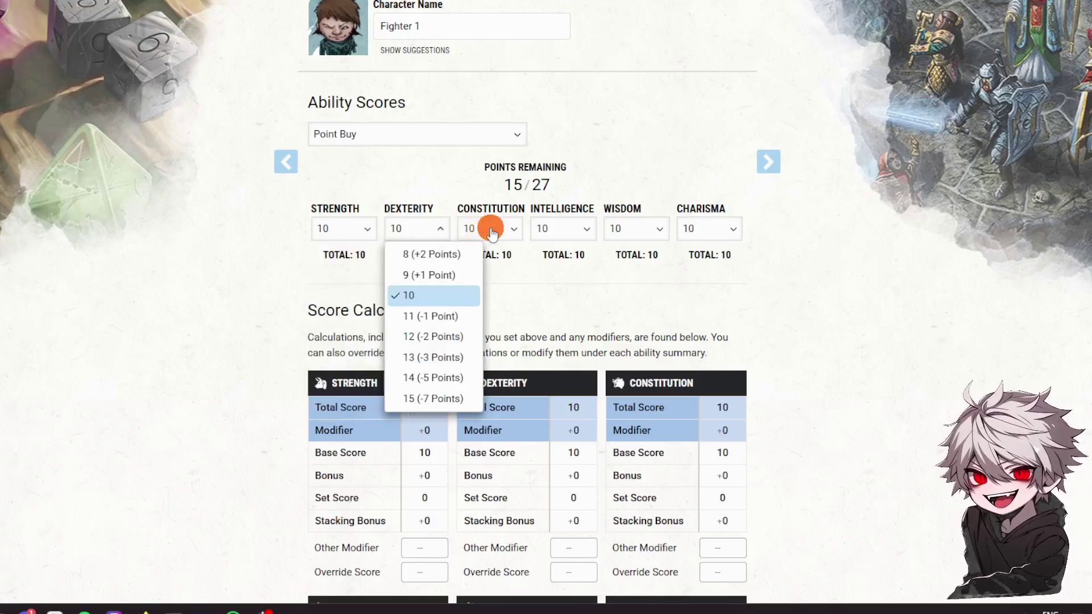
pyautogui.click(553, 227)
pyautogui.click(682, 241)
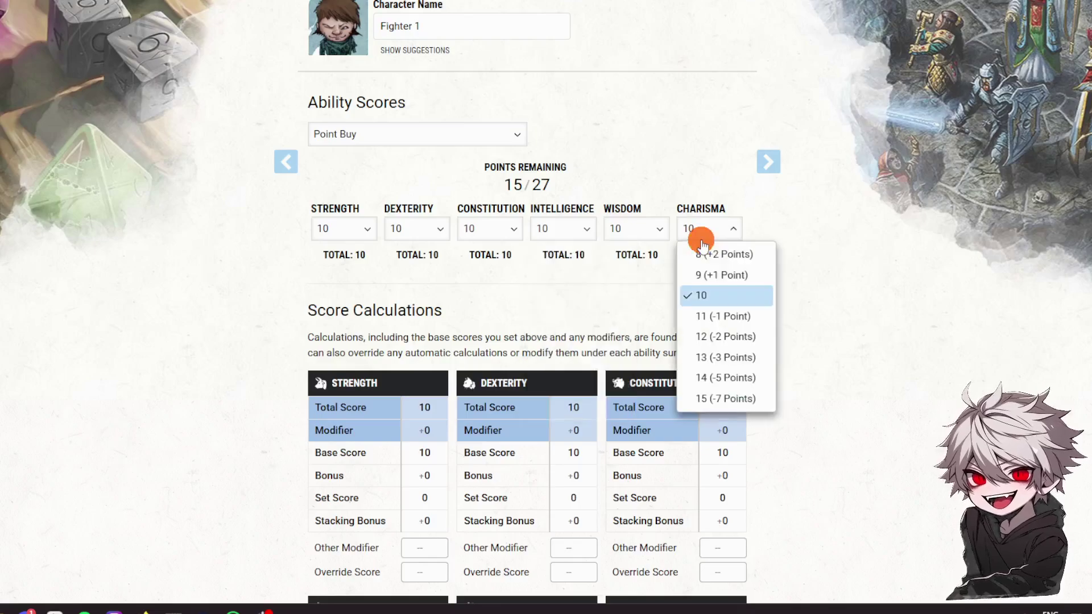
pyautogui.click(536, 312)
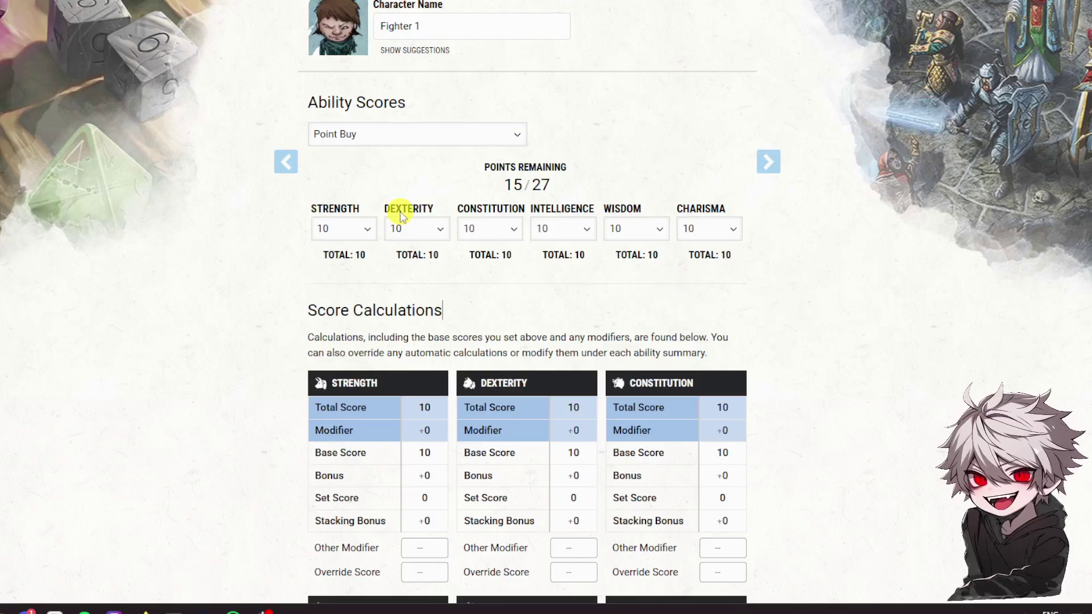
pyautogui.scroll(-5, 438, 288)
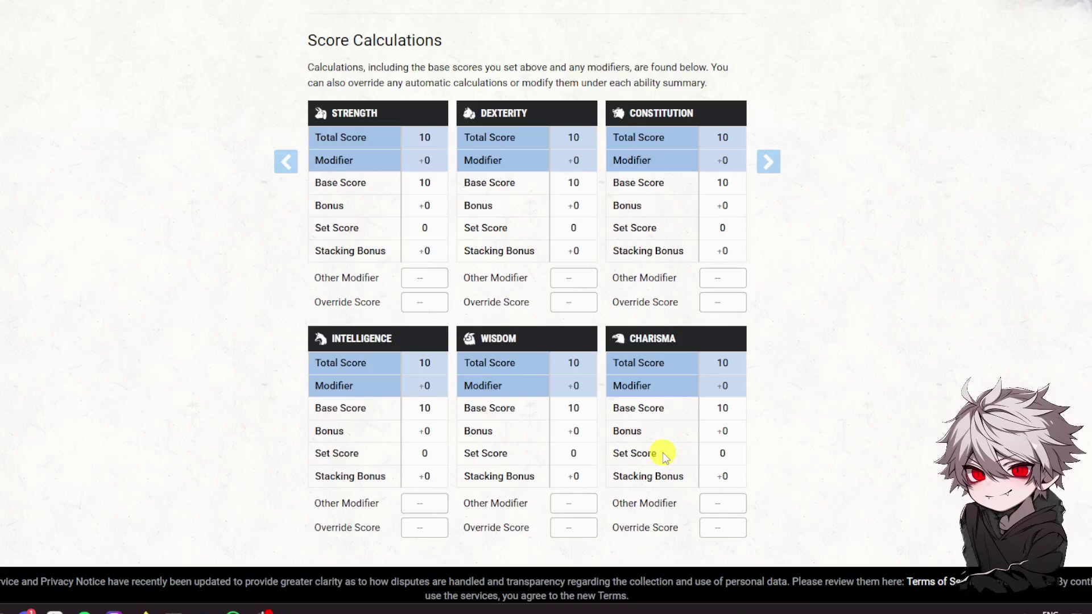
pyautogui.scroll(5, 665, 455)
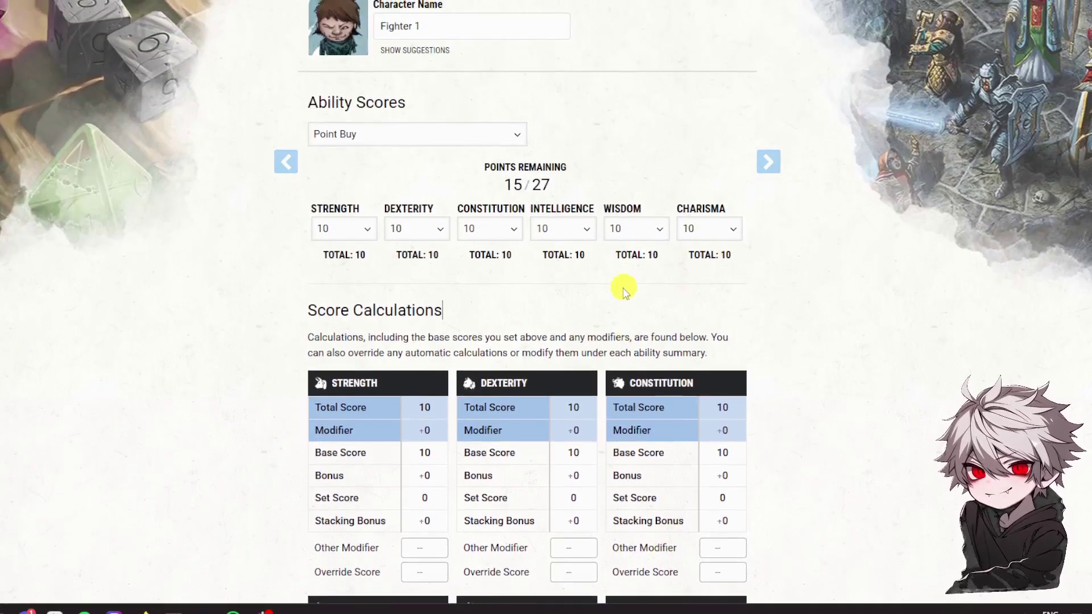
# Change the ability score generation method to Manual/Rolled and add two more dice roll groups
pyautogui.click(438, 132)
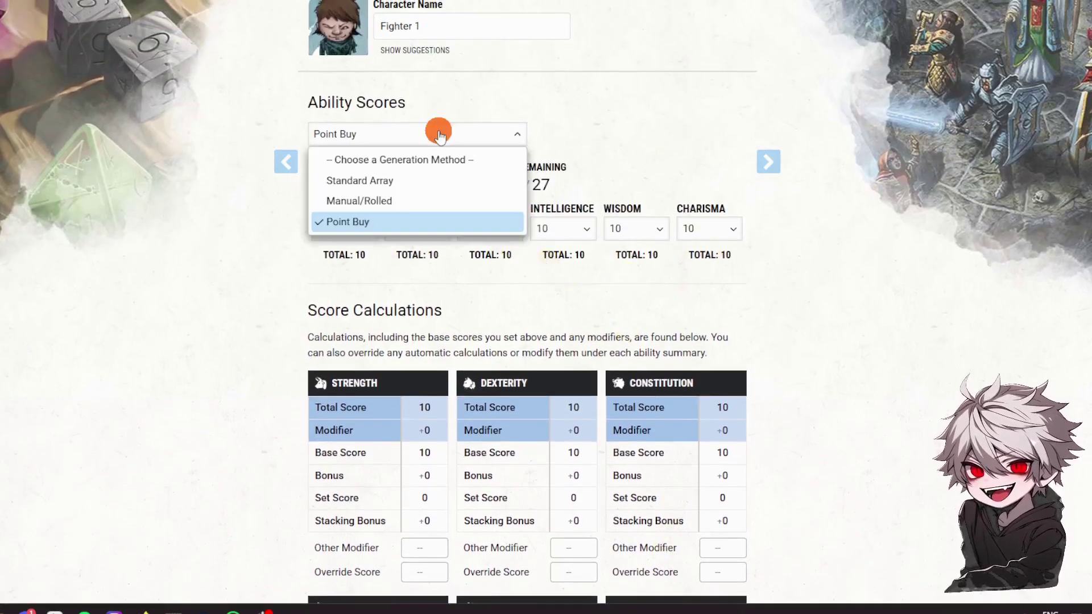
pyautogui.click(356, 202)
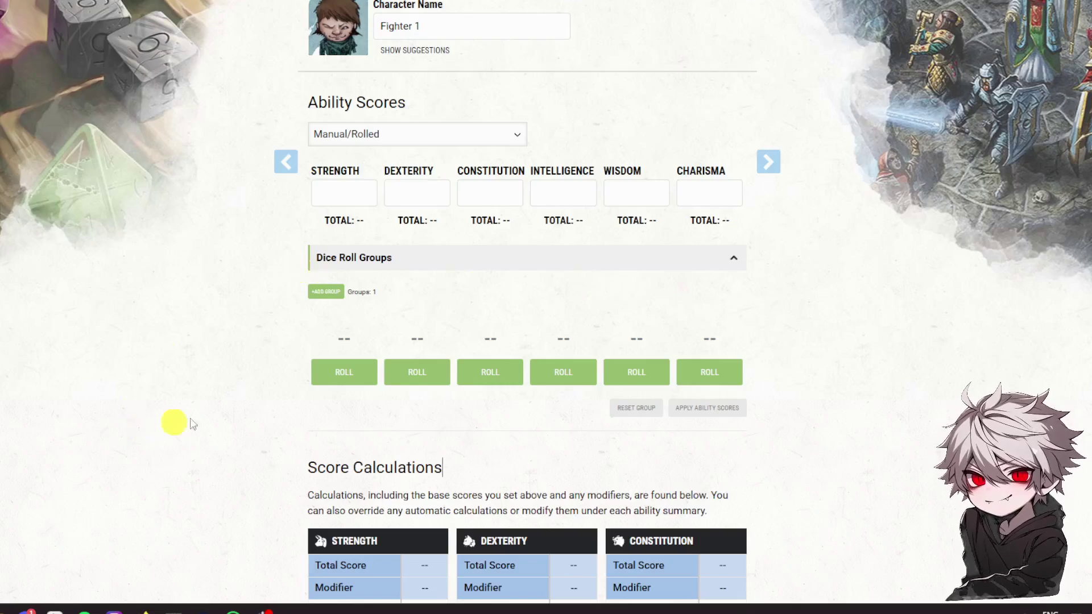
pyautogui.scroll(-2, 390, 275)
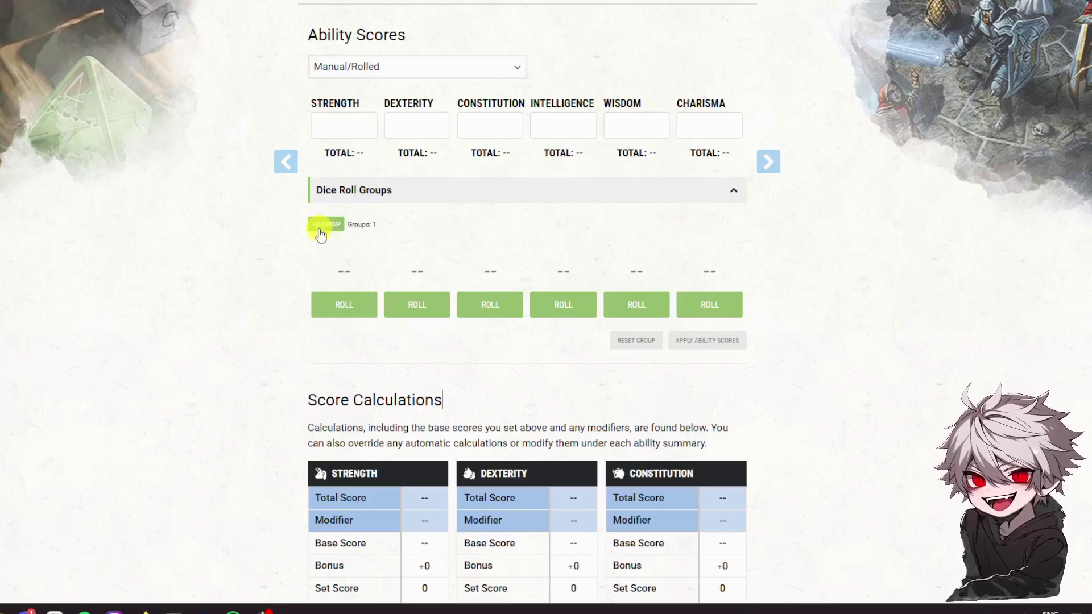
pyautogui.click(318, 225)
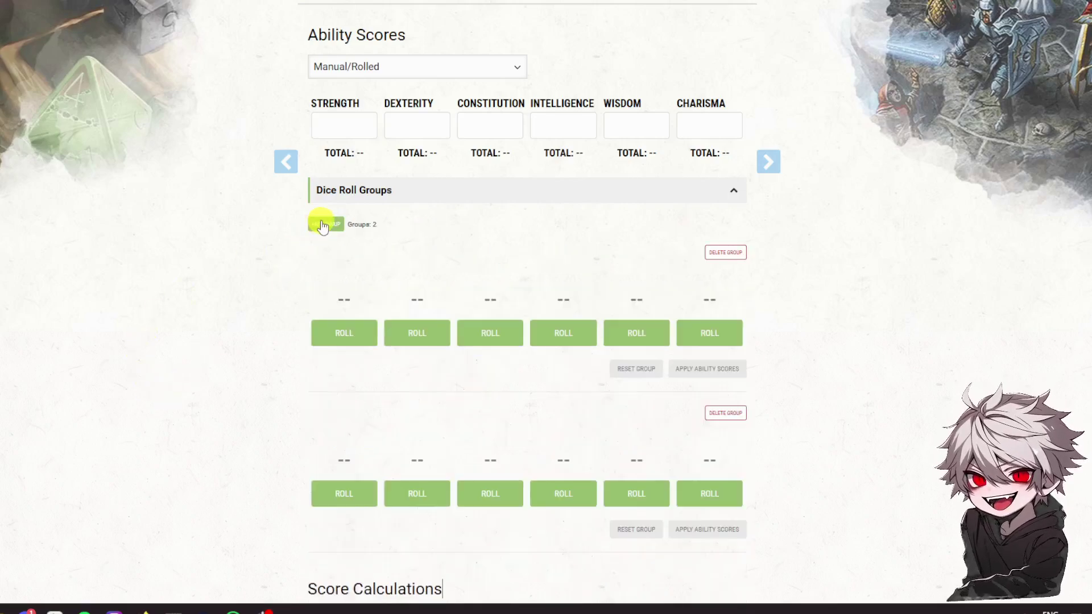
pyautogui.click(320, 224)
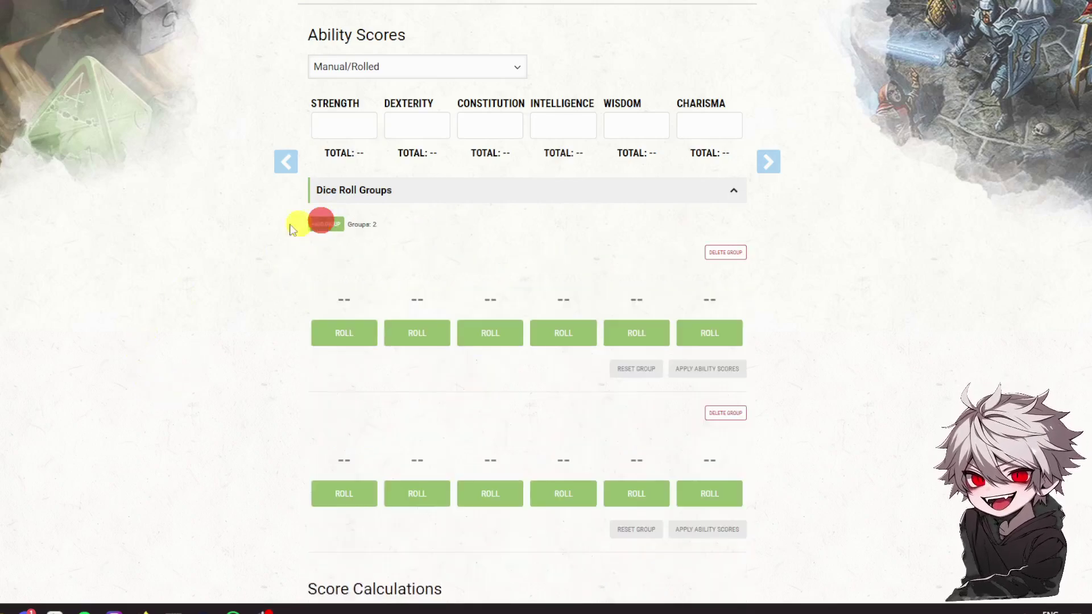
# Delete the first dice roll group and add a new empty group to replace it
pyautogui.click(734, 255)
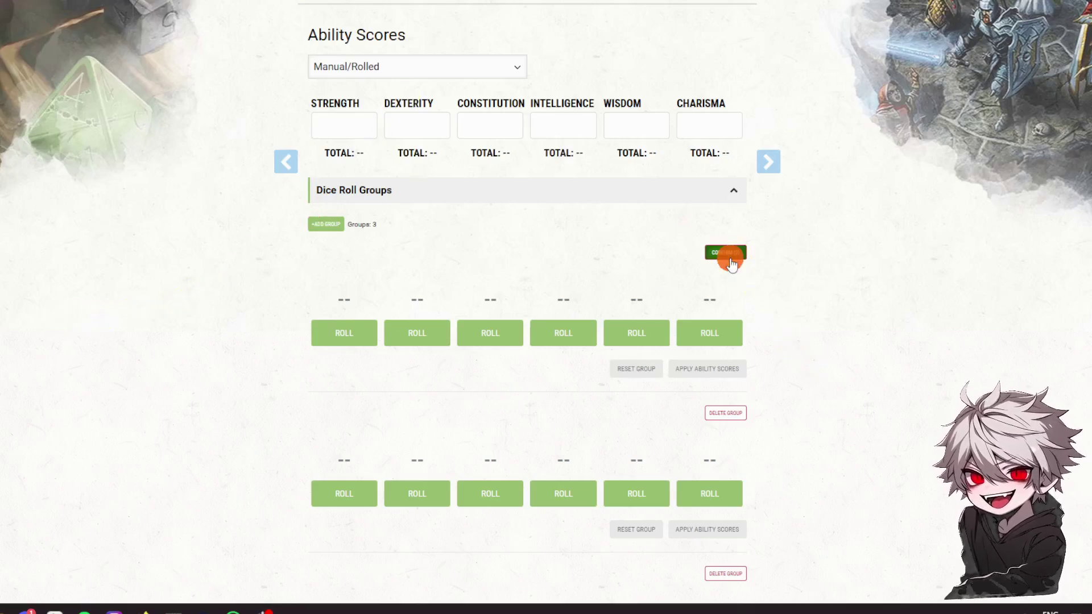
pyautogui.click(730, 259)
pyautogui.click(318, 224)
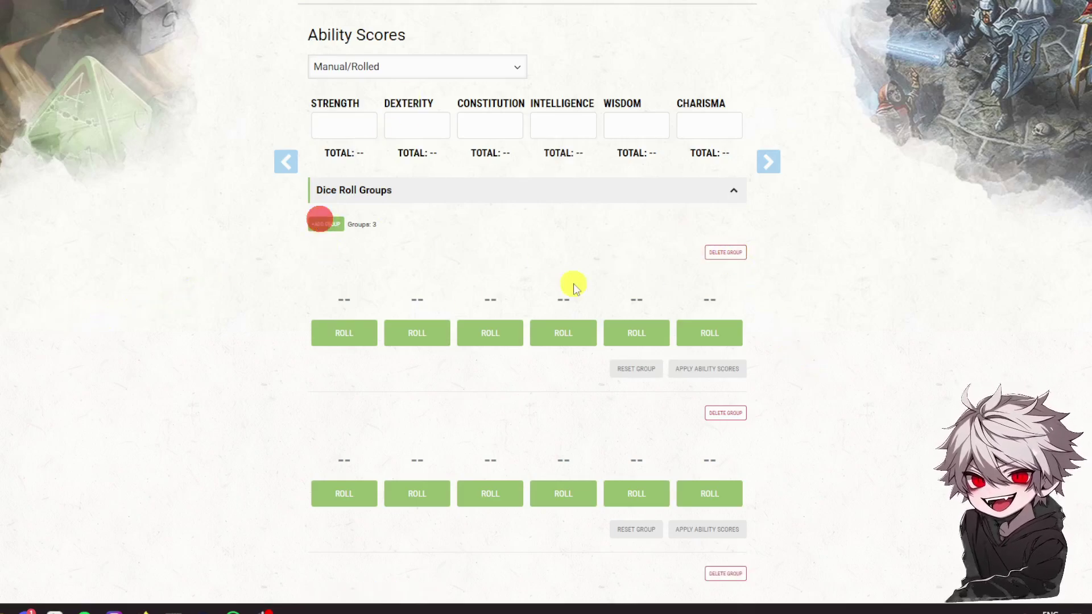
# Roll the dice for all six scores of the first dice roll group
pyautogui.scroll(-5, 756, 324)
pyautogui.scroll(5, 784, 341)
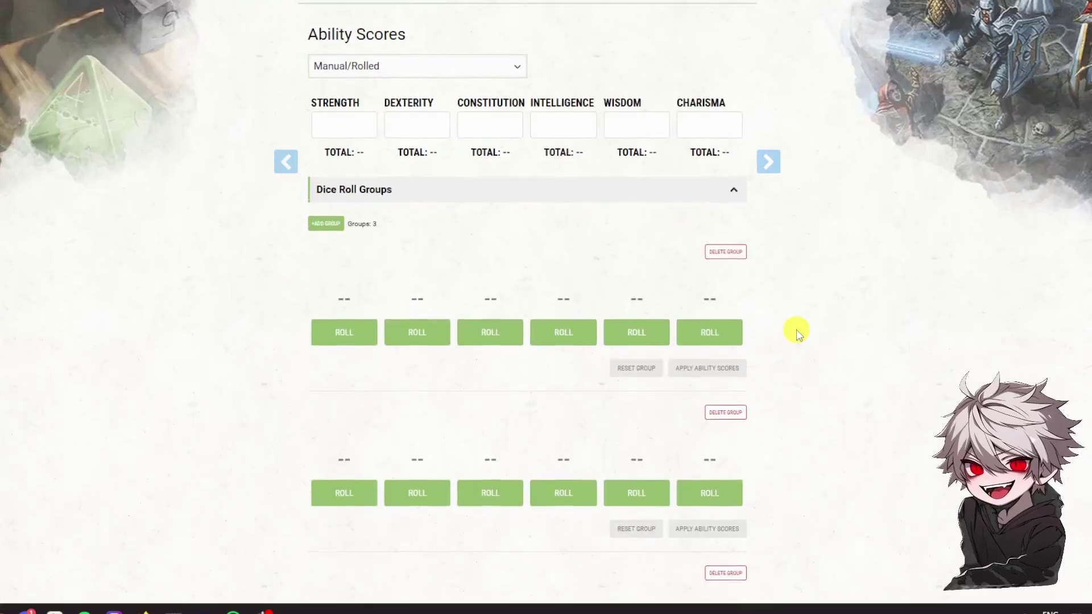
pyautogui.scroll(-4, 796, 332)
pyautogui.scroll(2, 796, 333)
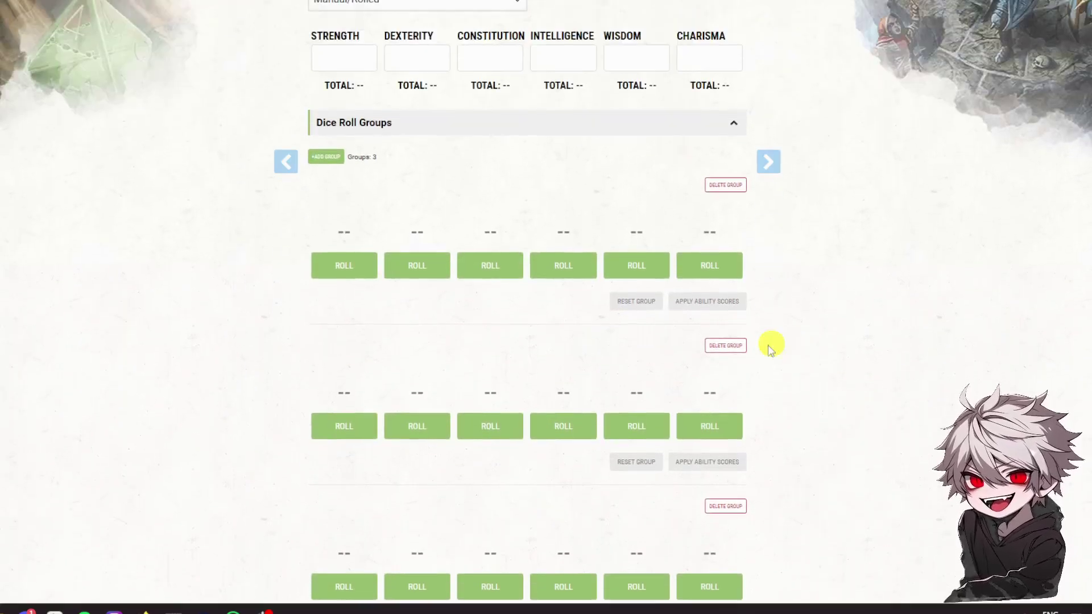
pyautogui.click(335, 266)
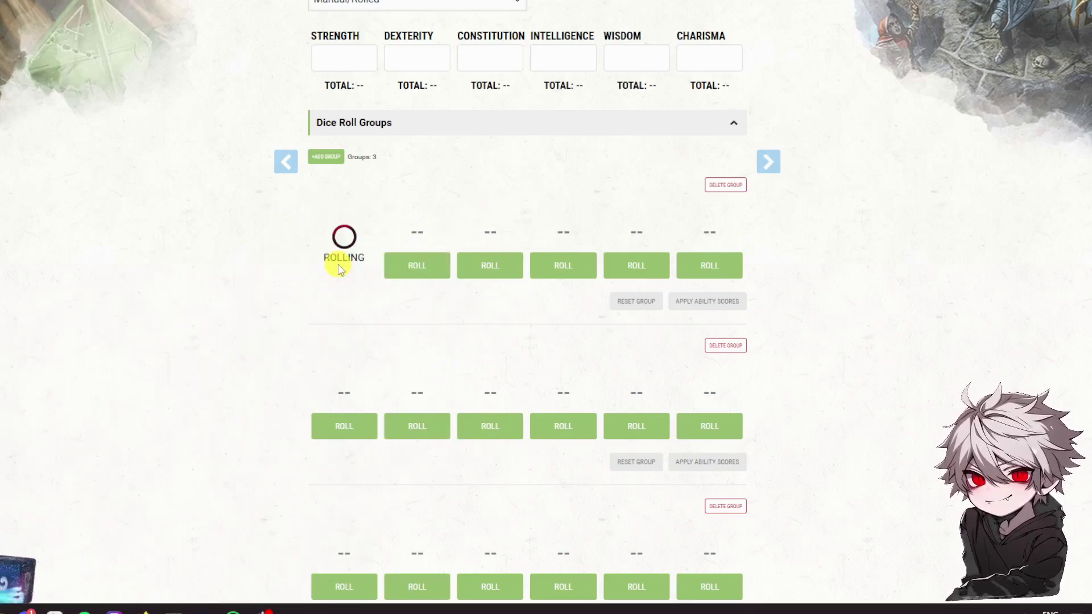
pyautogui.click(412, 267)
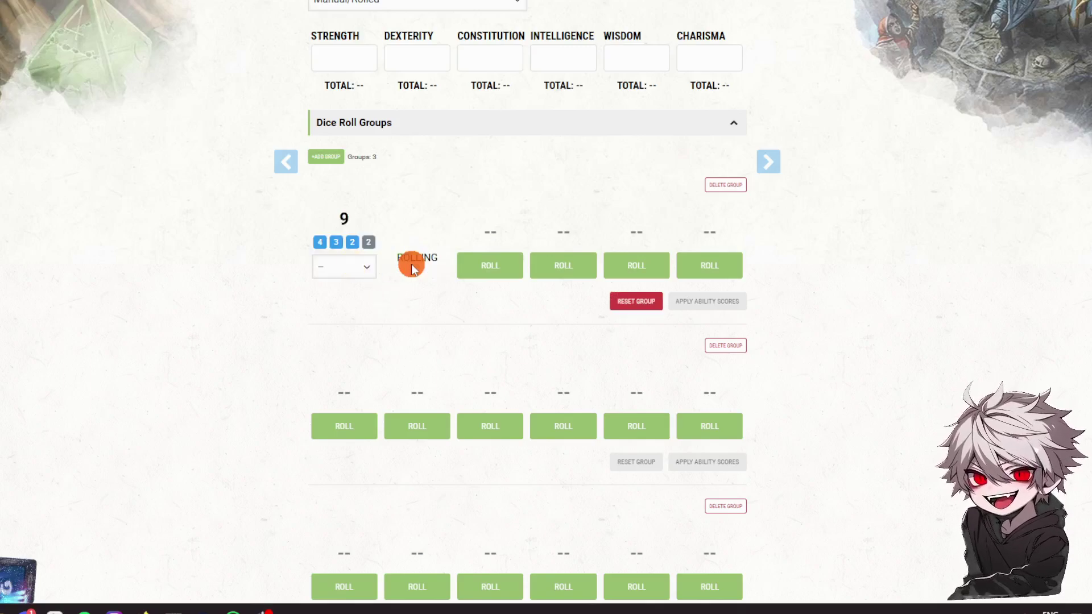
pyautogui.click(503, 270)
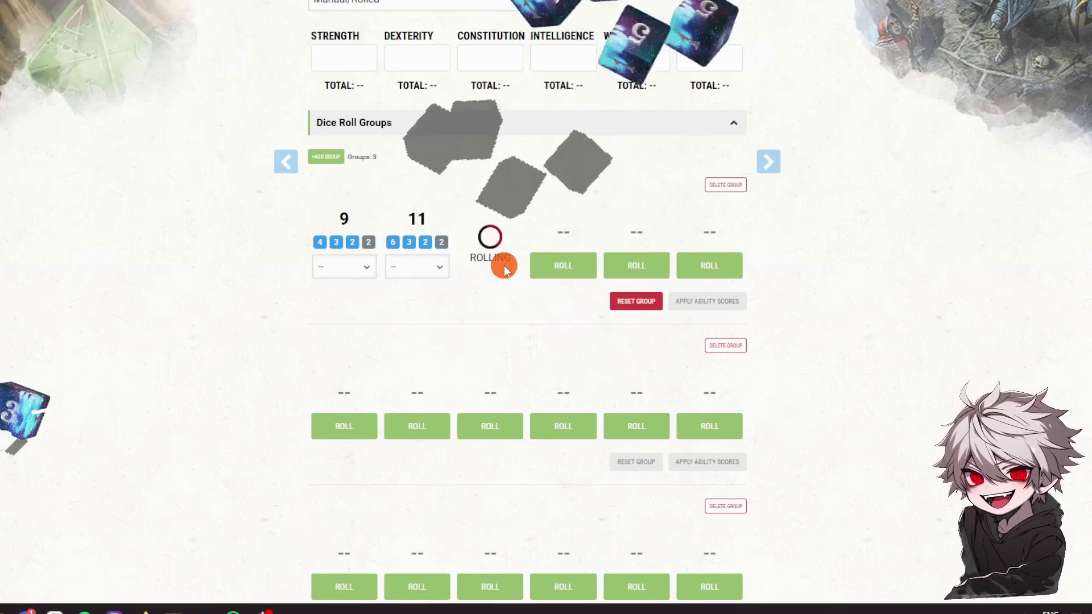
pyautogui.click(565, 271)
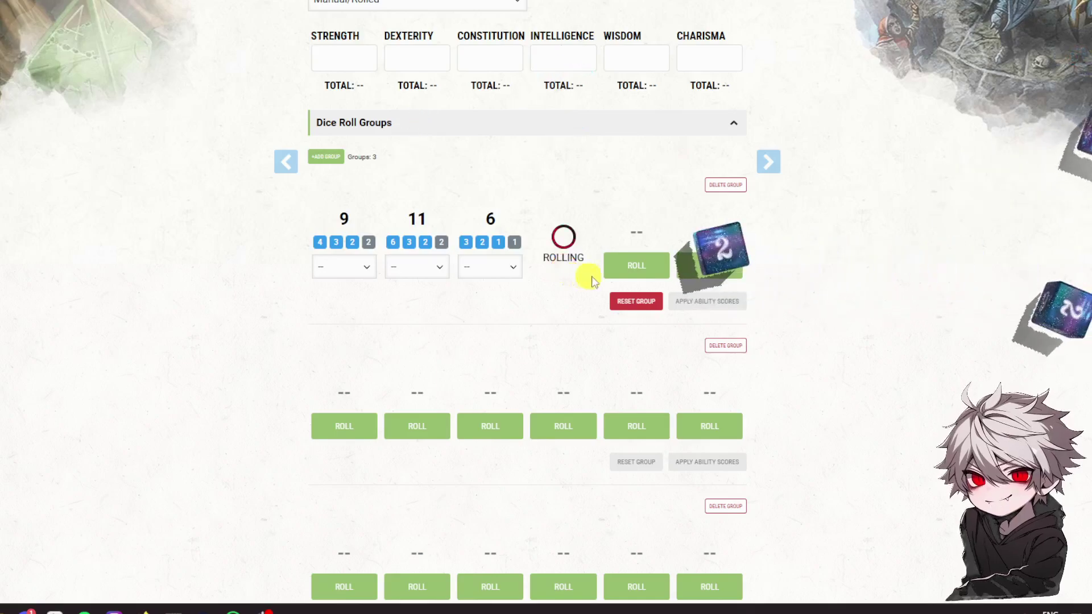
pyautogui.click(626, 273)
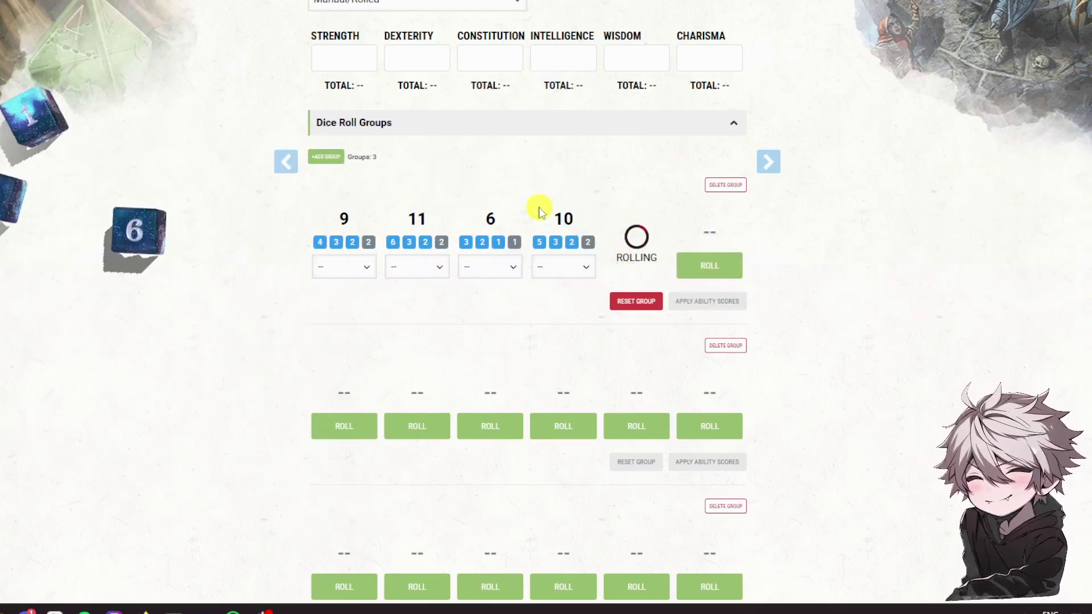
pyautogui.click(704, 264)
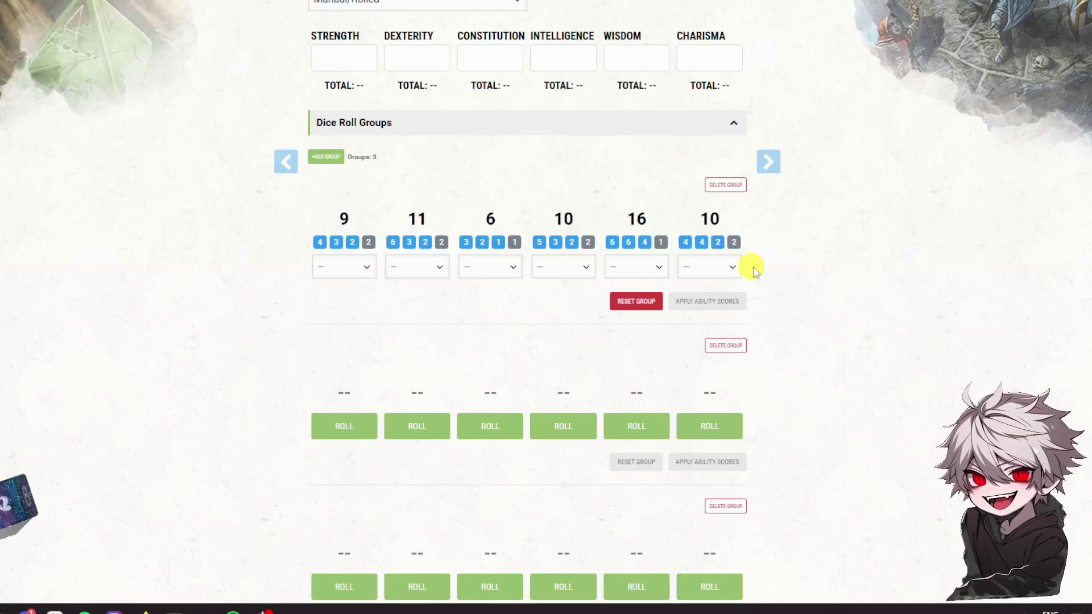
# Roll the dice for all six scores of the second dice roll group
pyautogui.scroll(-2, 744, 272)
pyautogui.click(343, 298)
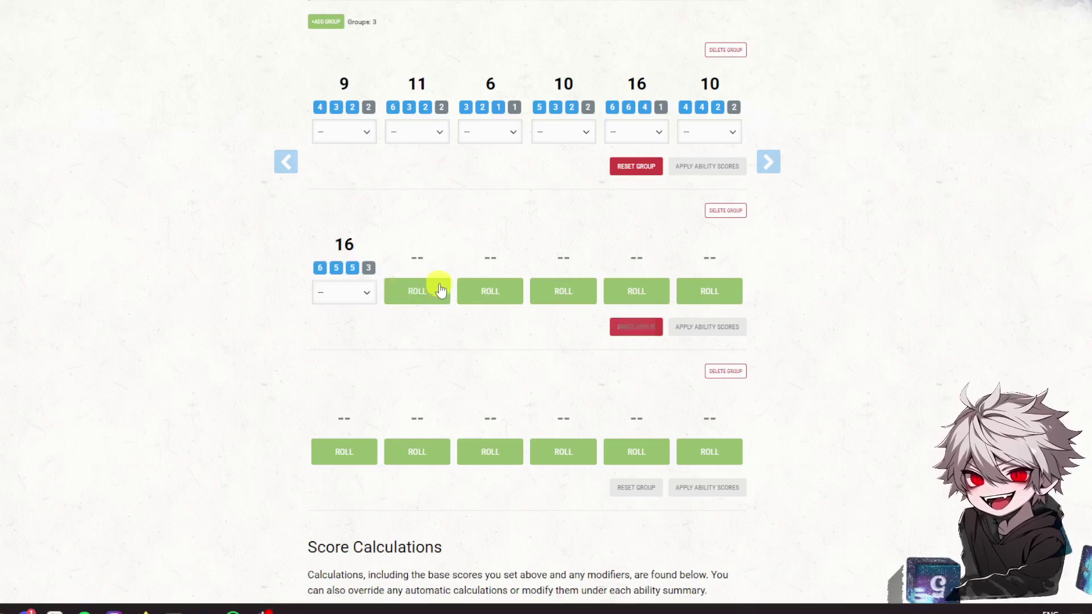
pyautogui.click(414, 290)
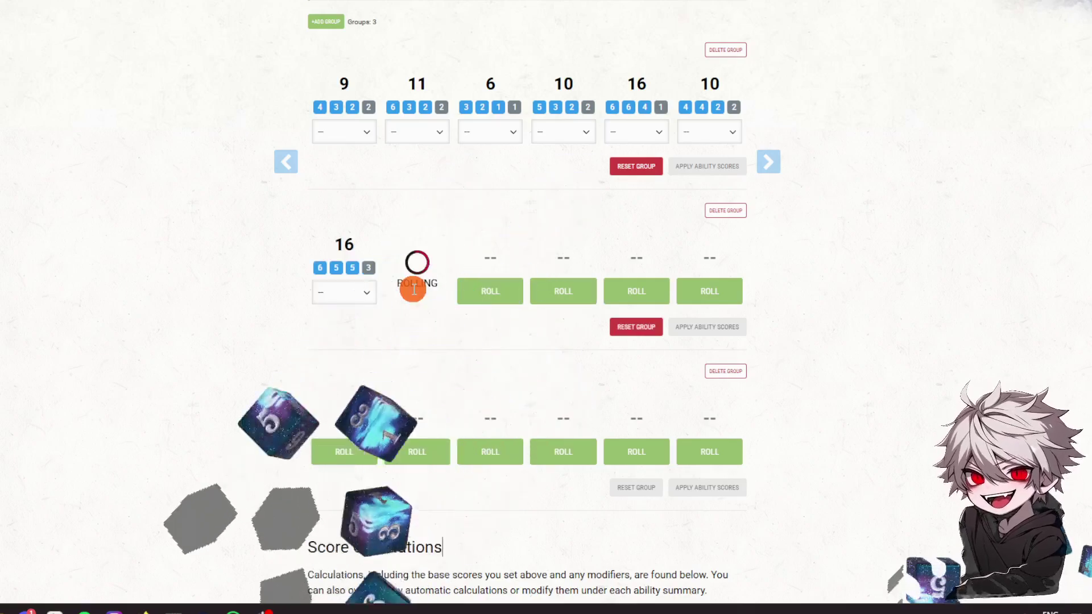
pyautogui.click(496, 294)
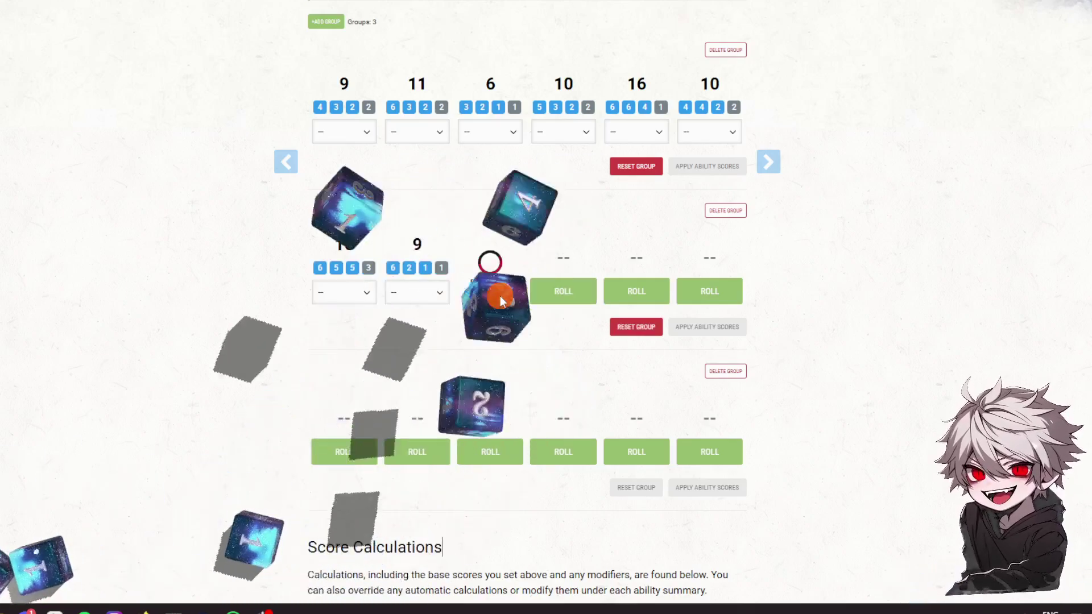
pyautogui.click(556, 294)
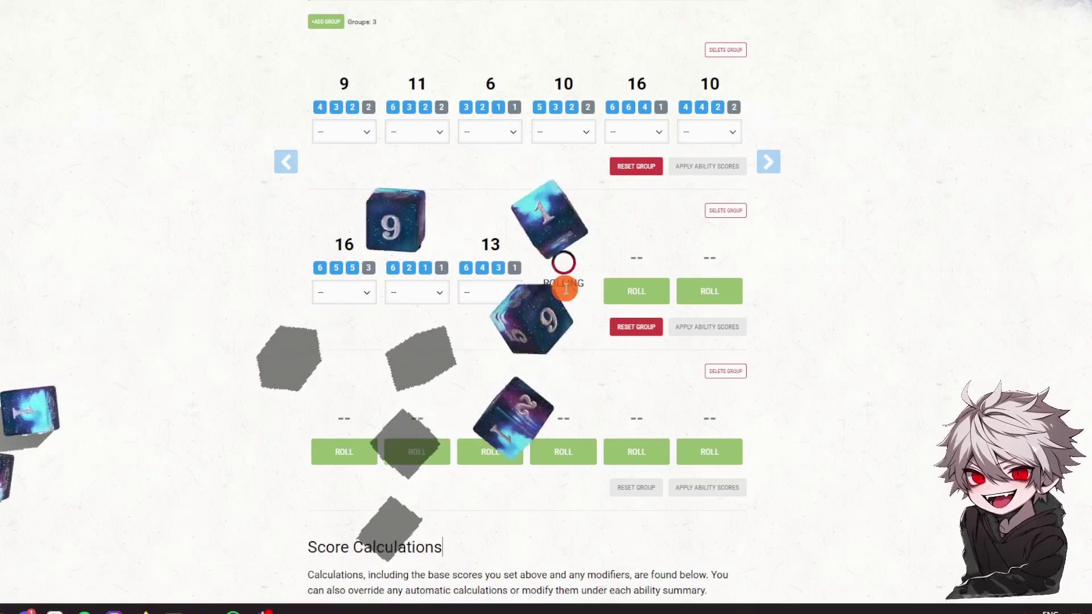
pyautogui.click(632, 286)
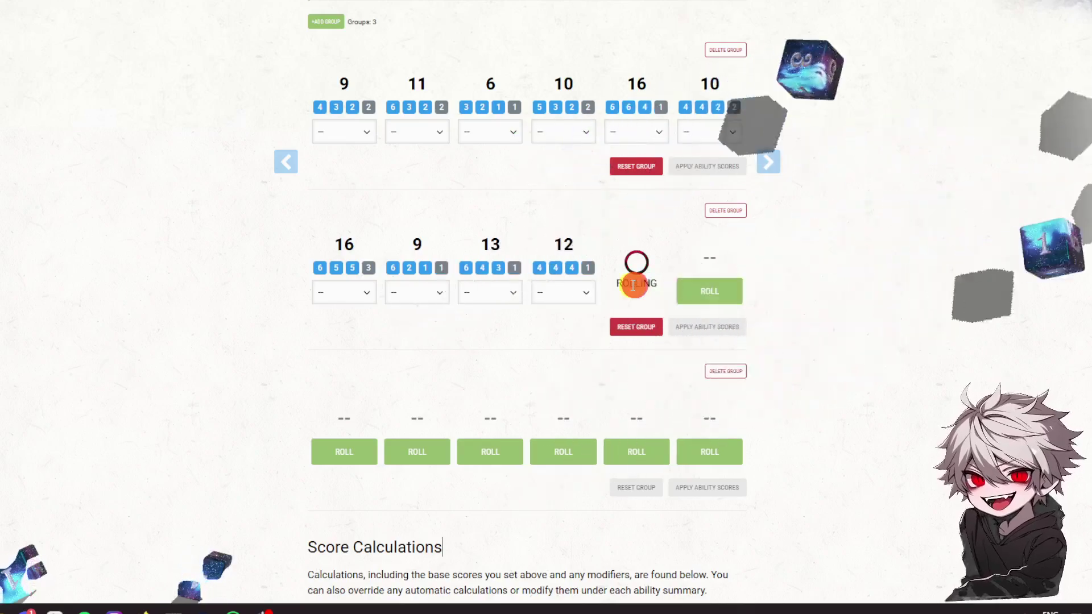
pyautogui.click(720, 296)
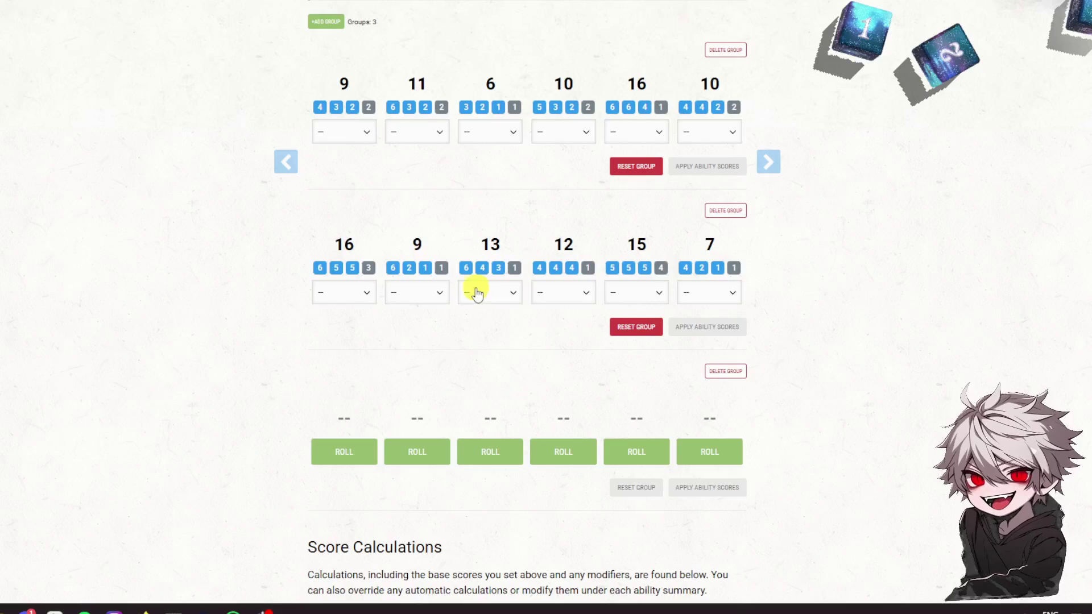
# Roll the dice for all six scores of the third dice roll group
pyautogui.scroll(-2, 452, 295)
pyautogui.click(347, 317)
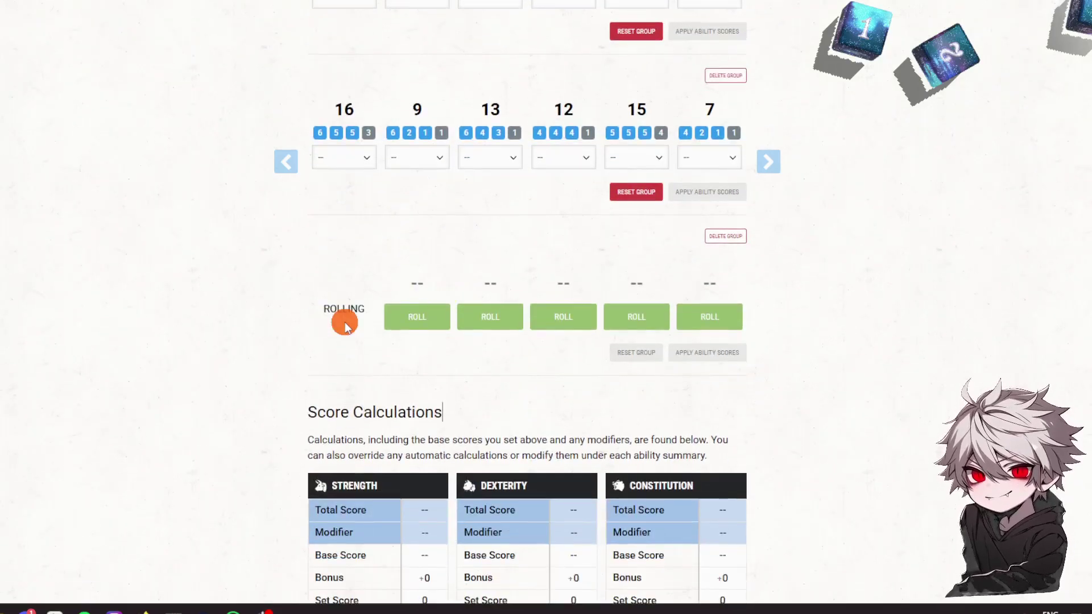
pyautogui.click(432, 327)
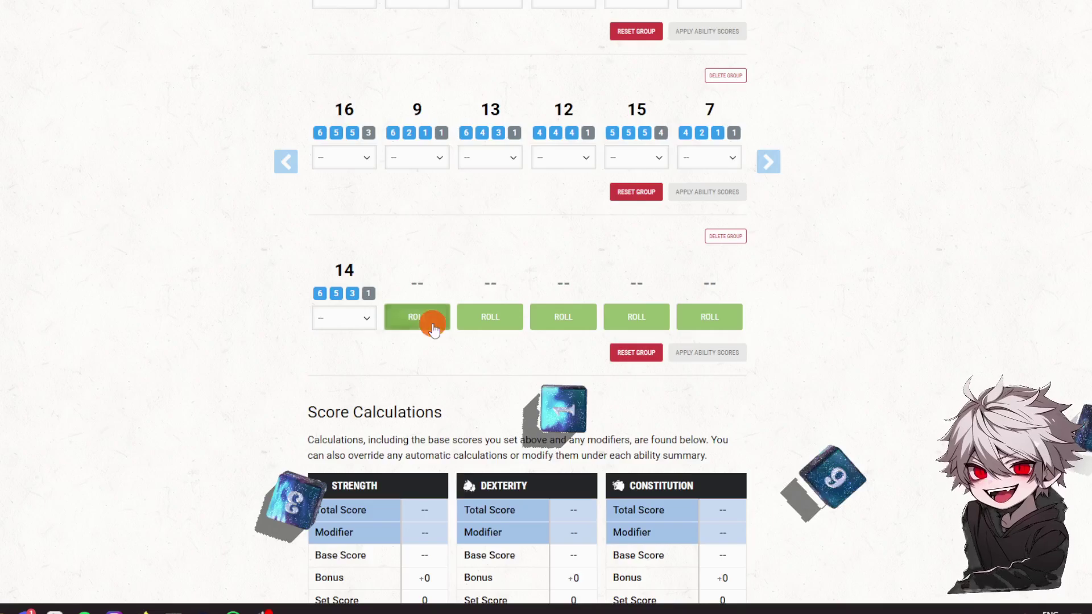
pyautogui.click(499, 328)
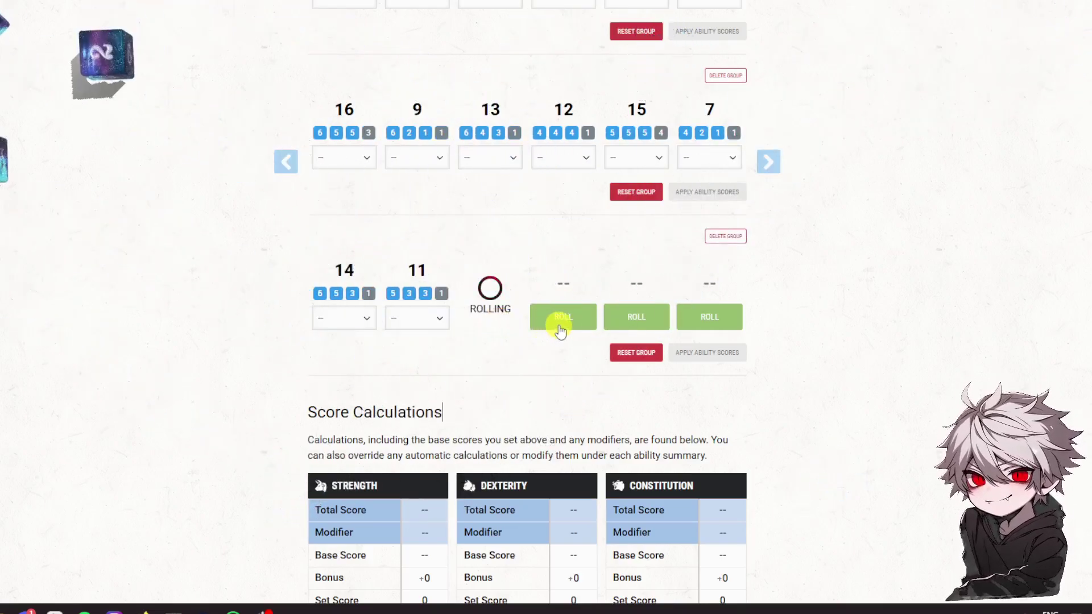
pyautogui.click(560, 329)
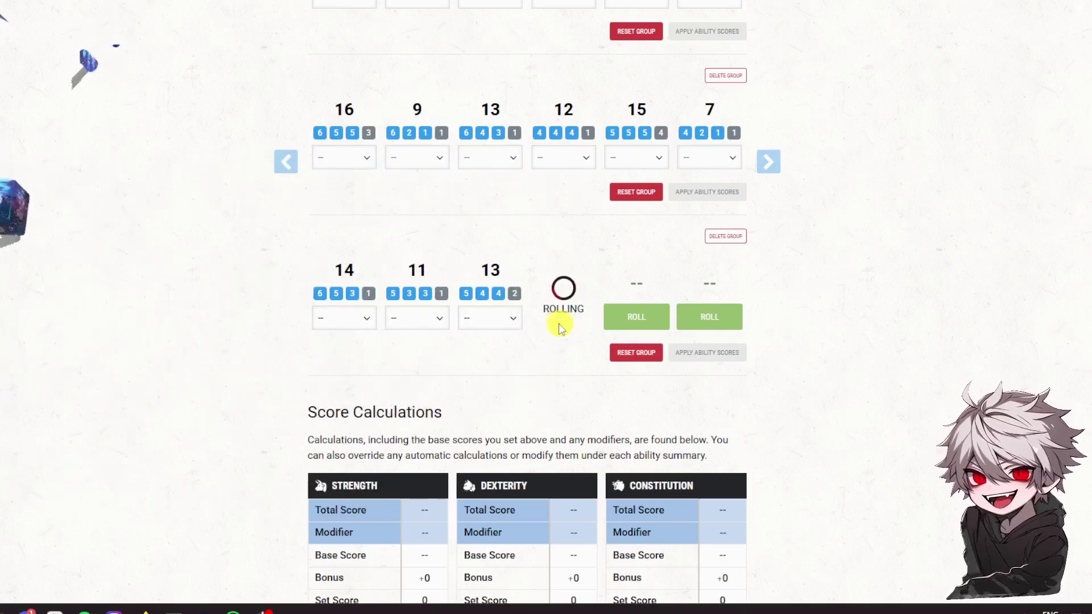
pyautogui.click(638, 320)
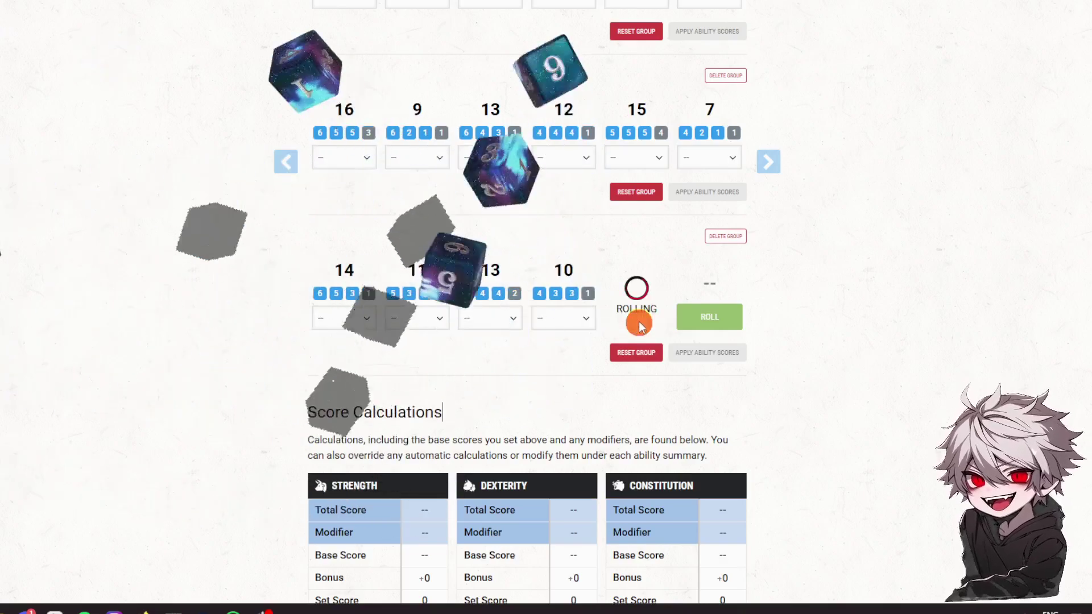
pyautogui.click(729, 320)
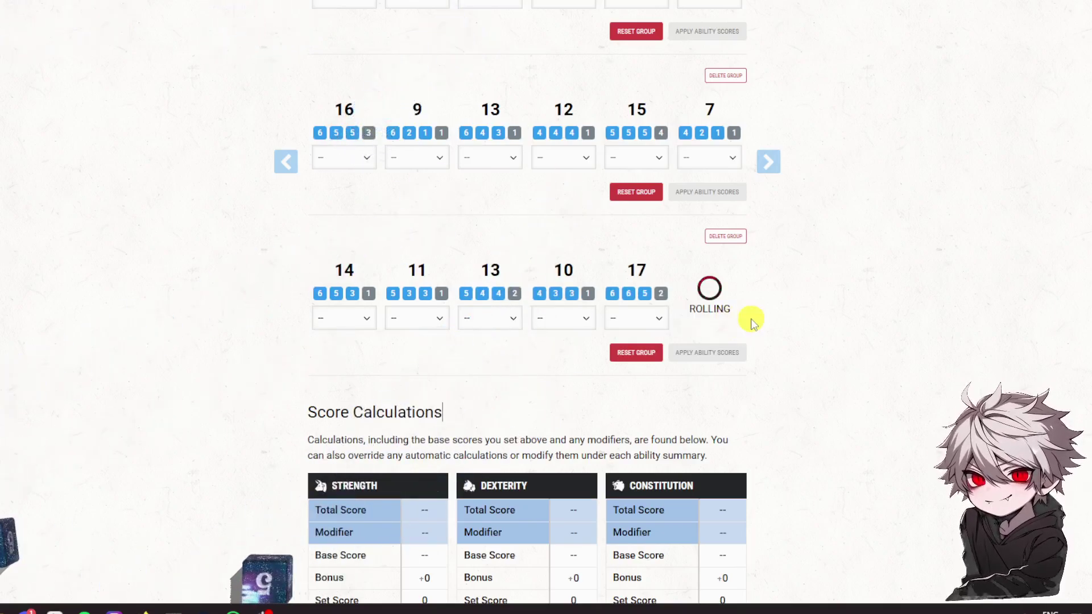
# In the second dice roll group, assign the 16 to STR, the 15 to DEX and the 13 to CON
pyautogui.scroll(4, 779, 275)
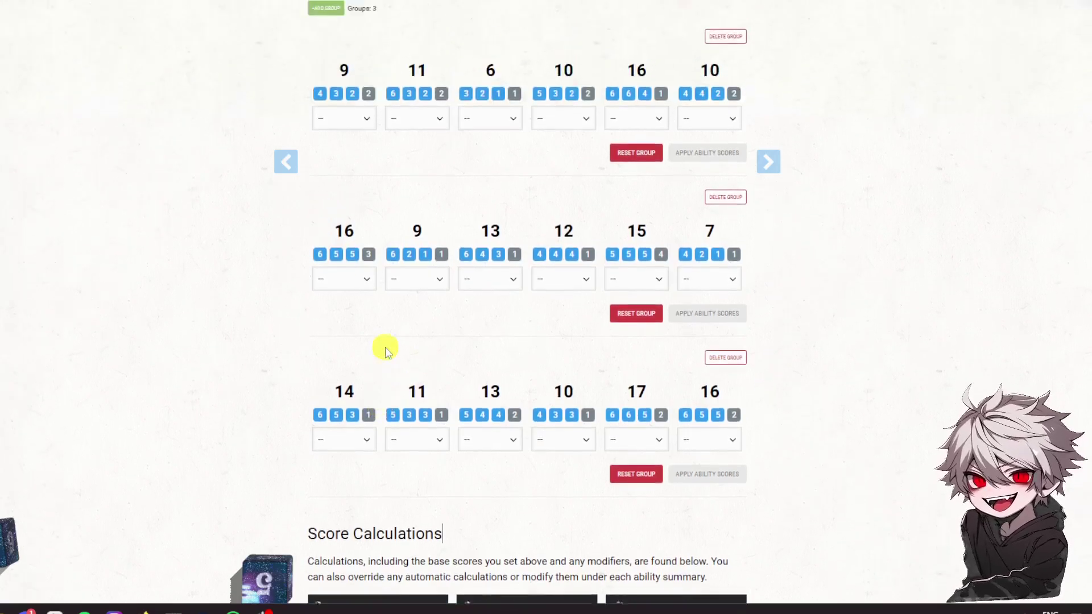
pyautogui.scroll(-1, 443, 153)
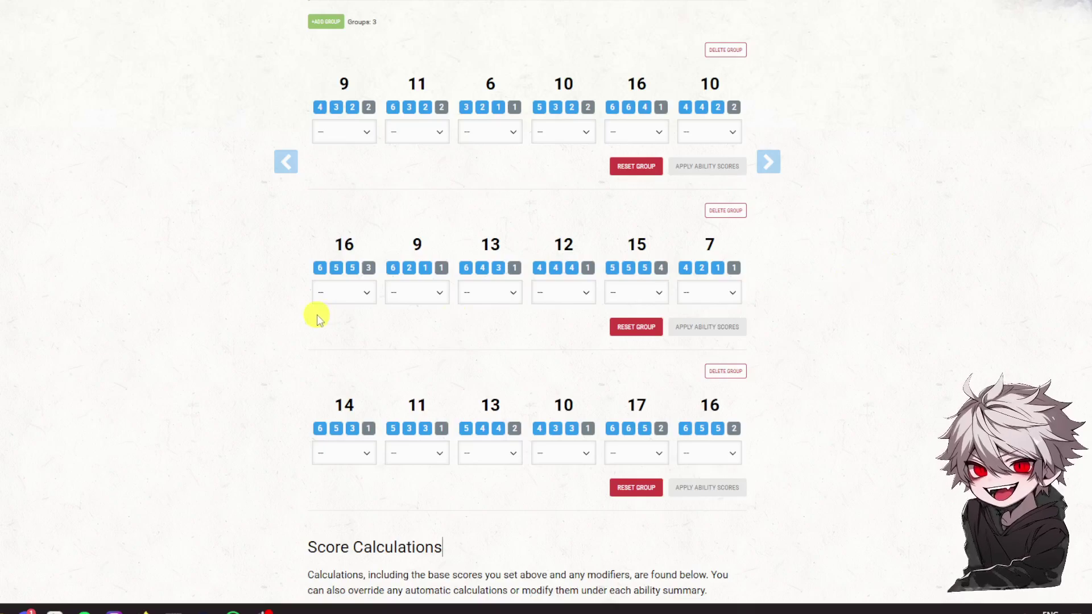
pyautogui.click(337, 295)
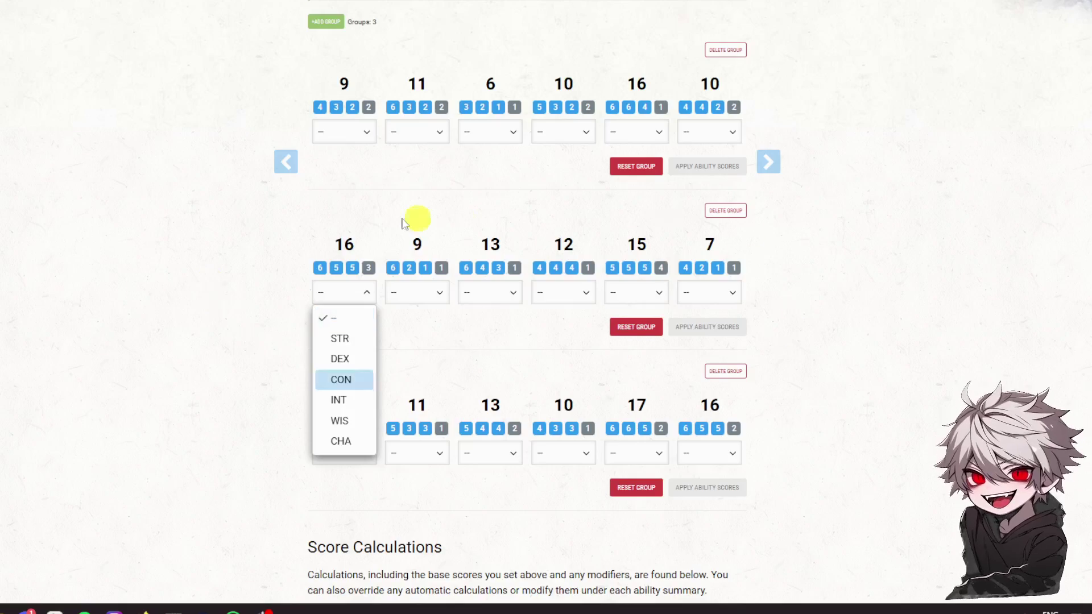
pyautogui.click(831, 357)
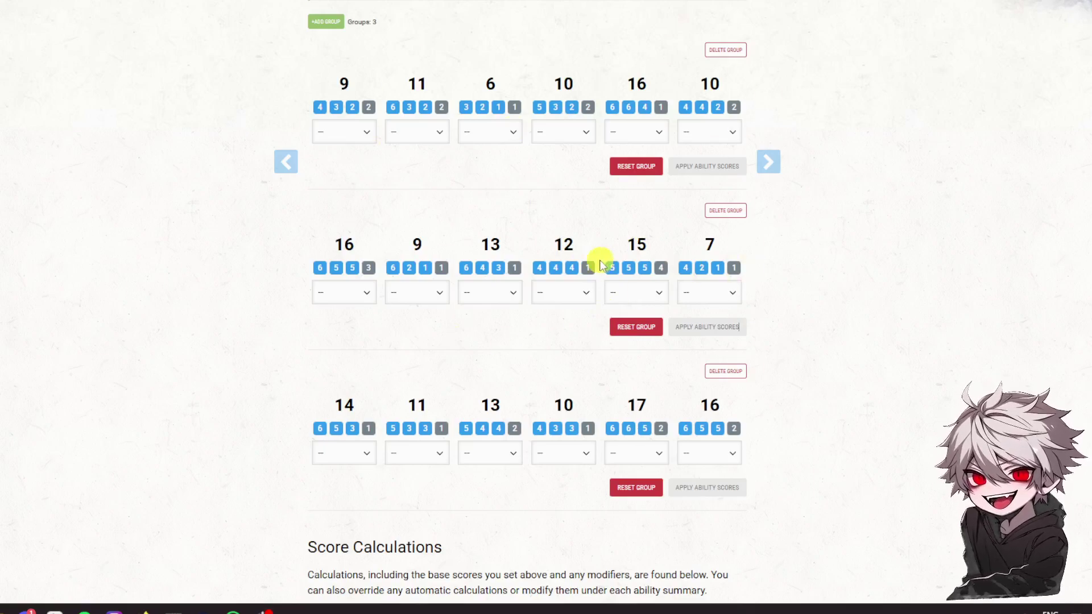
pyautogui.click(365, 299)
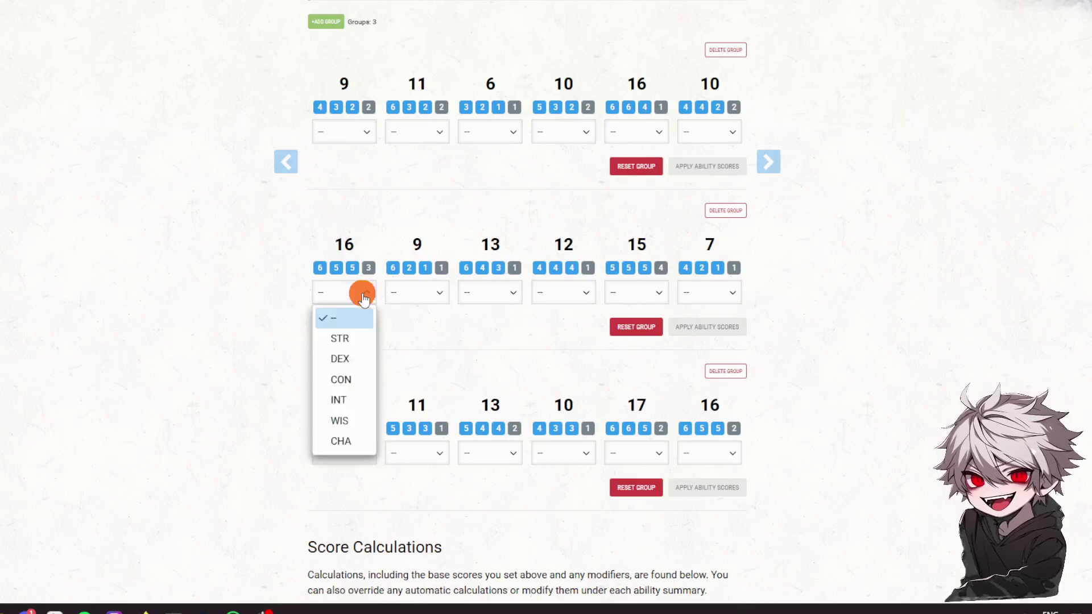
pyautogui.click(343, 338)
pyautogui.click(637, 291)
pyautogui.click(631, 339)
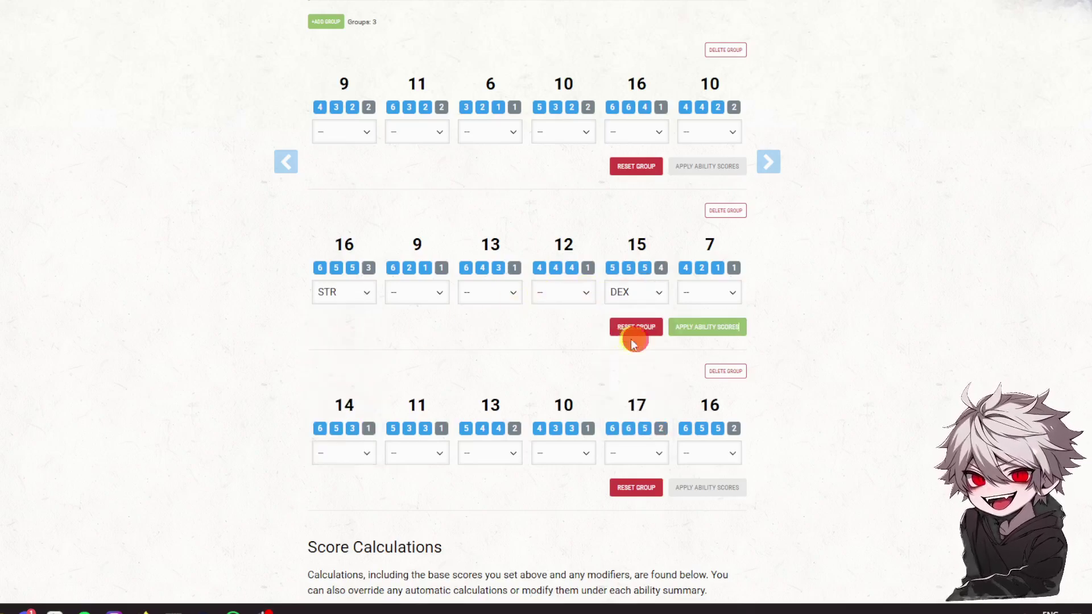
pyautogui.click(502, 288)
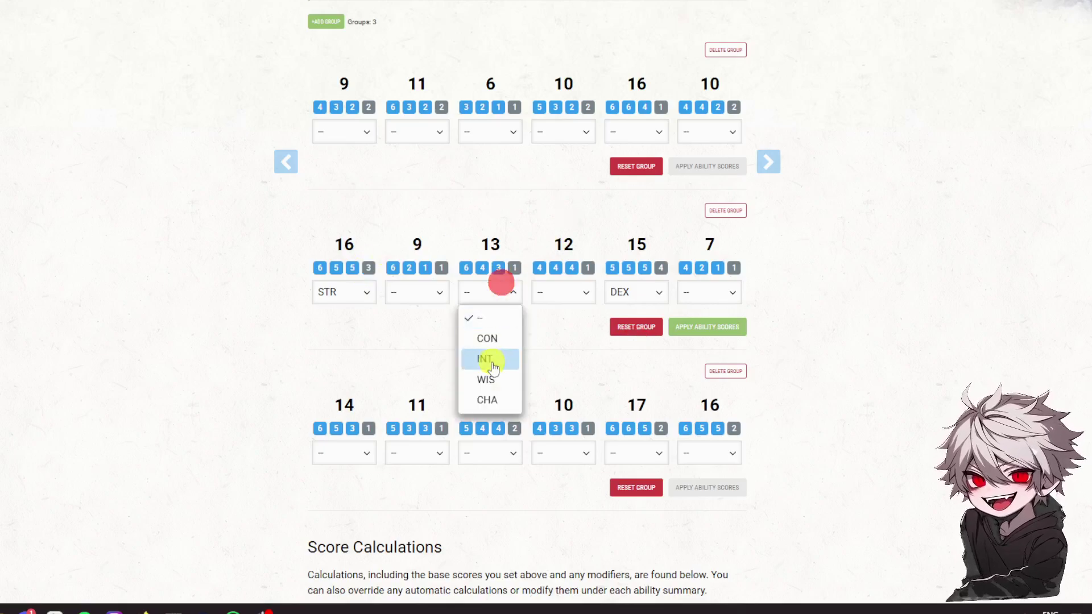
pyautogui.click(497, 339)
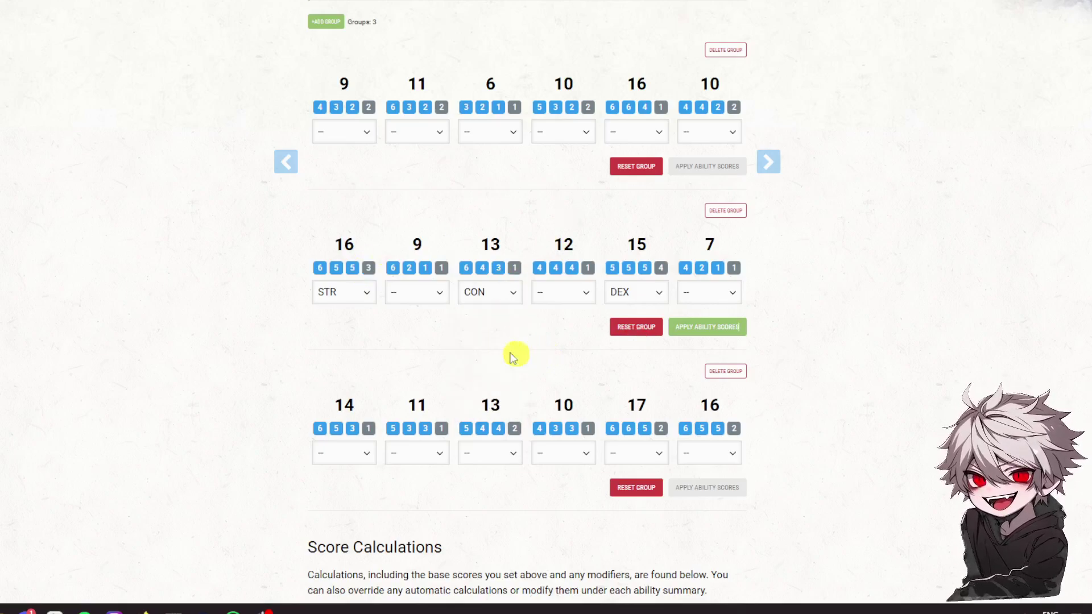
# Assign the second group's 7 to CHA, 12 to INT and 9 to WIS, and apply the group's ability scores
pyautogui.click(710, 292)
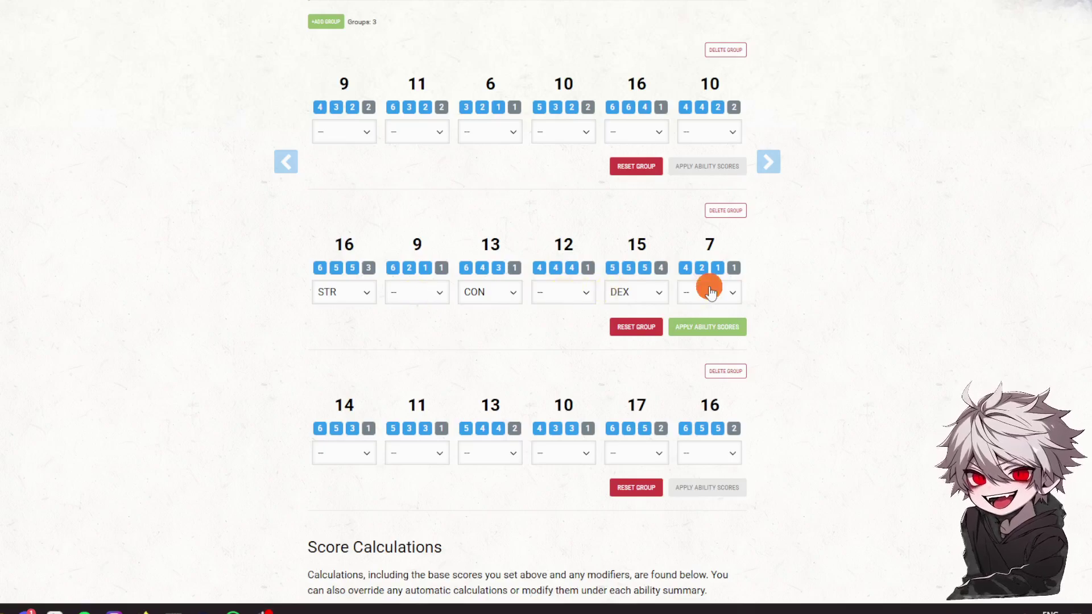
pyautogui.click(713, 377)
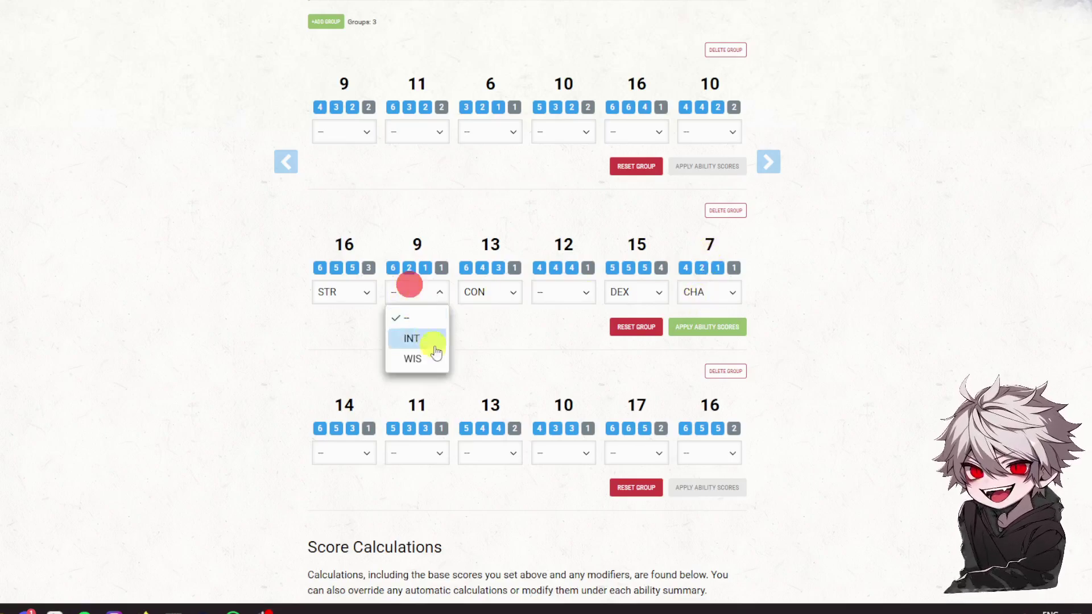
pyautogui.click(565, 291)
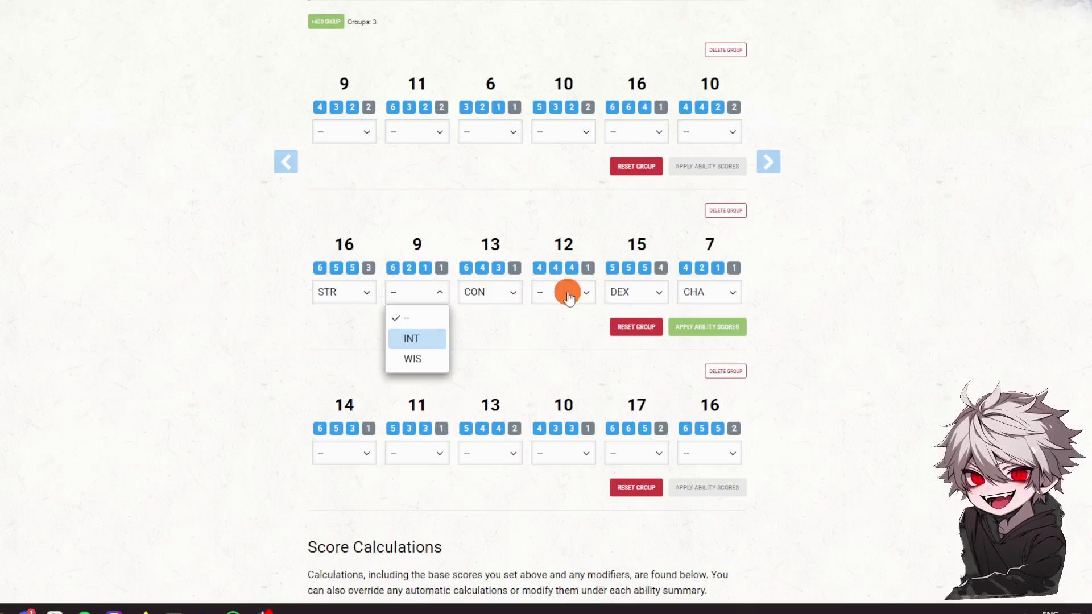
pyautogui.click(563, 339)
pyautogui.click(413, 290)
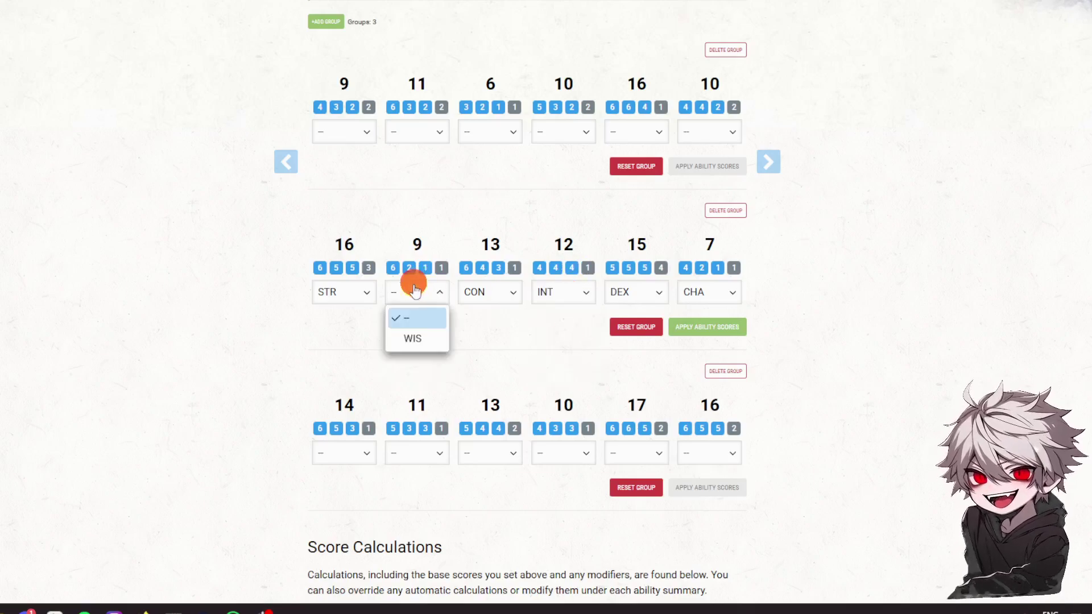
pyautogui.click(425, 340)
pyautogui.scroll(1, 359, 344)
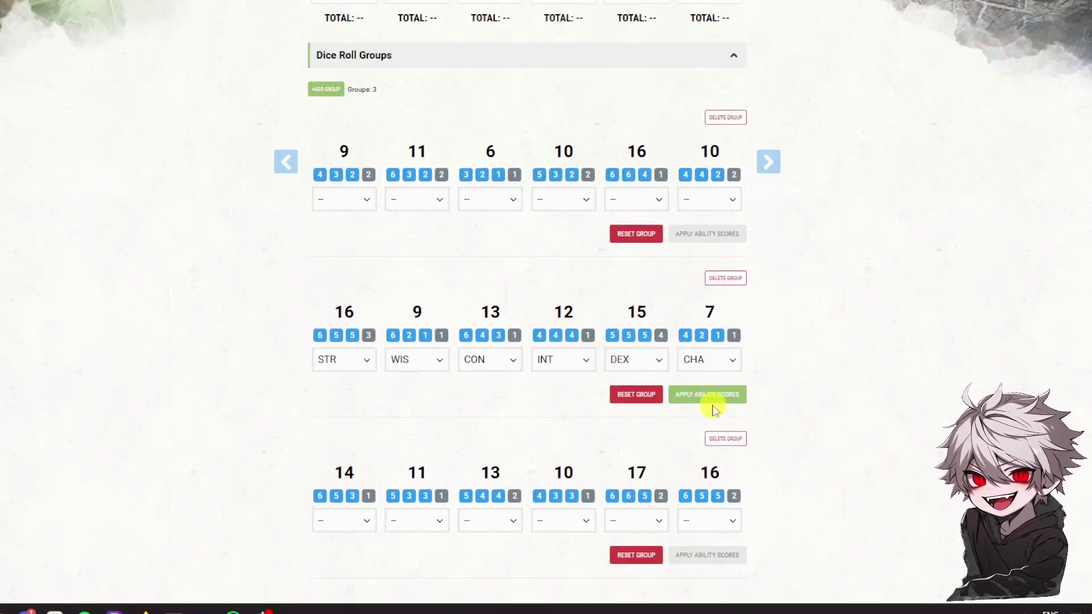
pyautogui.click(714, 395)
# Review the applied ability scores and the modifiers of all six abilities in the Score Calculations
pyautogui.scroll(4, 848, 406)
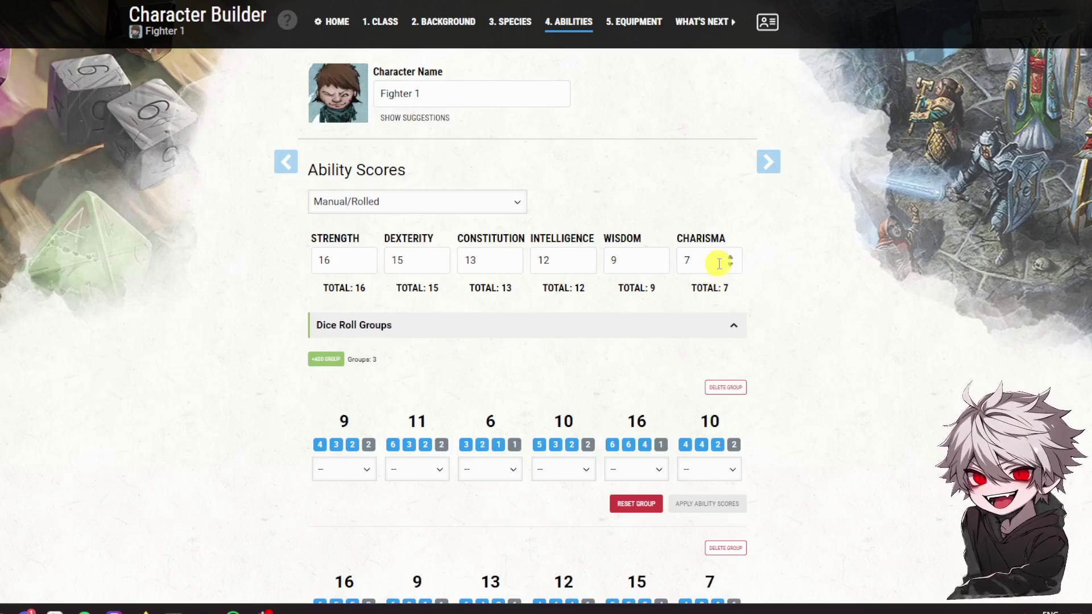
pyautogui.scroll(-10, 547, 282)
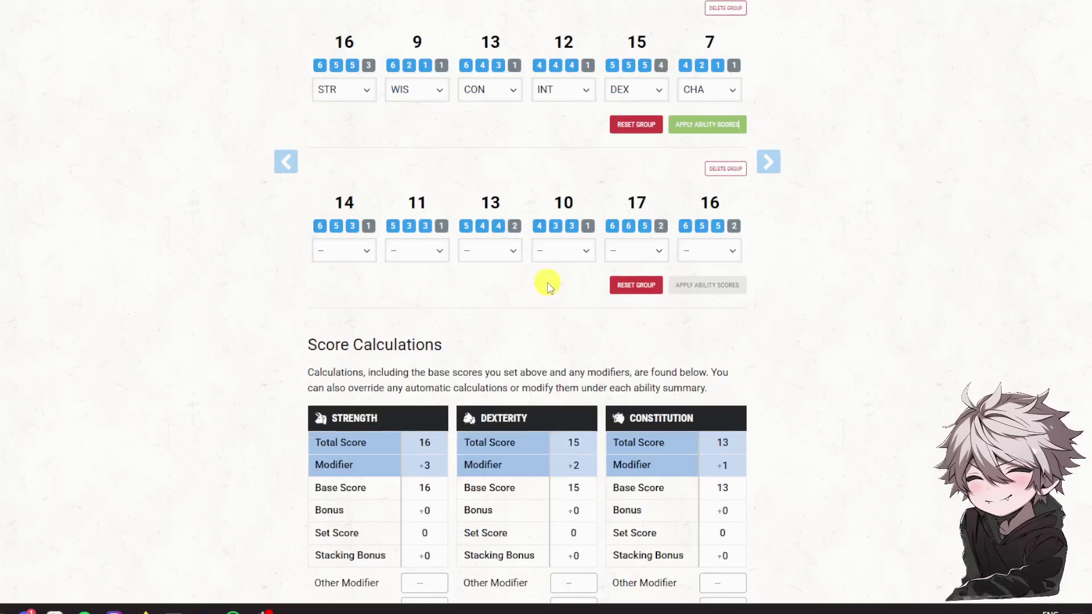
pyautogui.scroll(-4, 547, 282)
pyautogui.scroll(-3, 432, 233)
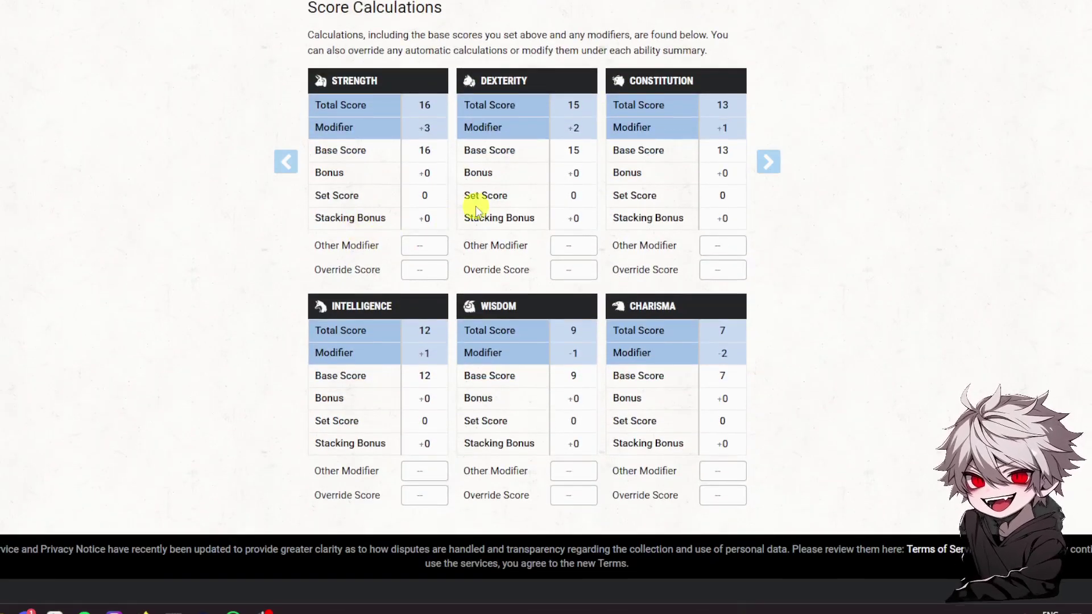
pyautogui.scroll(1, 658, 214)
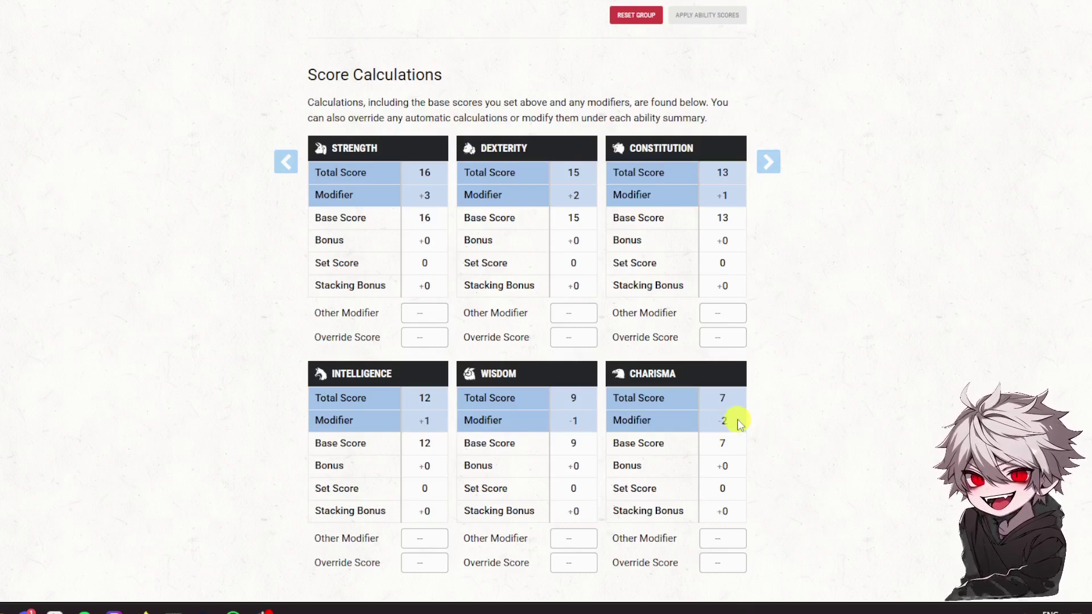
pyautogui.scroll(3, 725, 443)
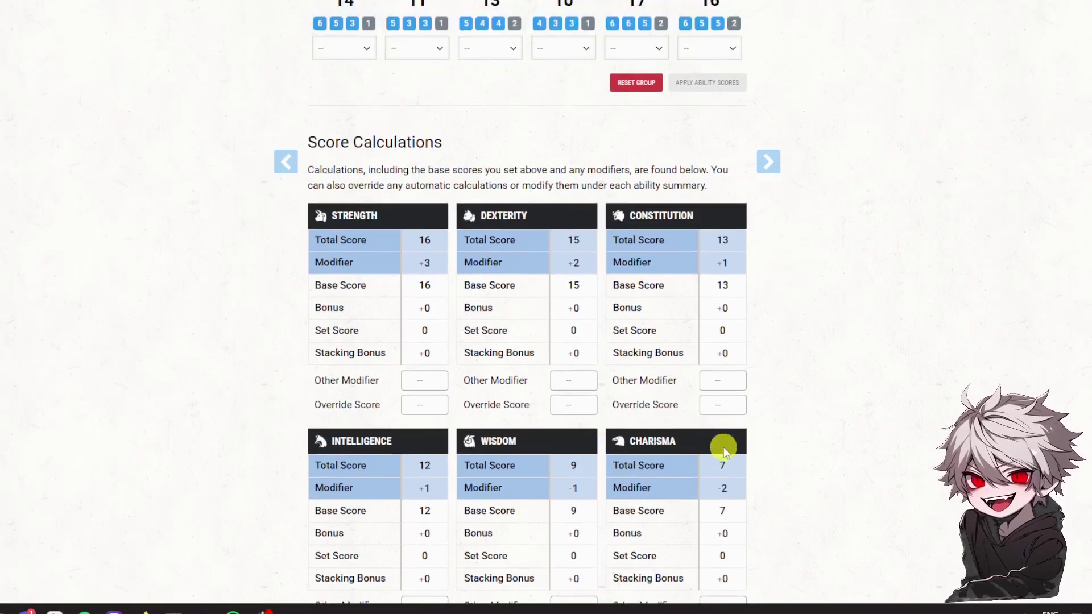
pyautogui.scroll(-3, 728, 432)
pyautogui.scroll(15, 731, 435)
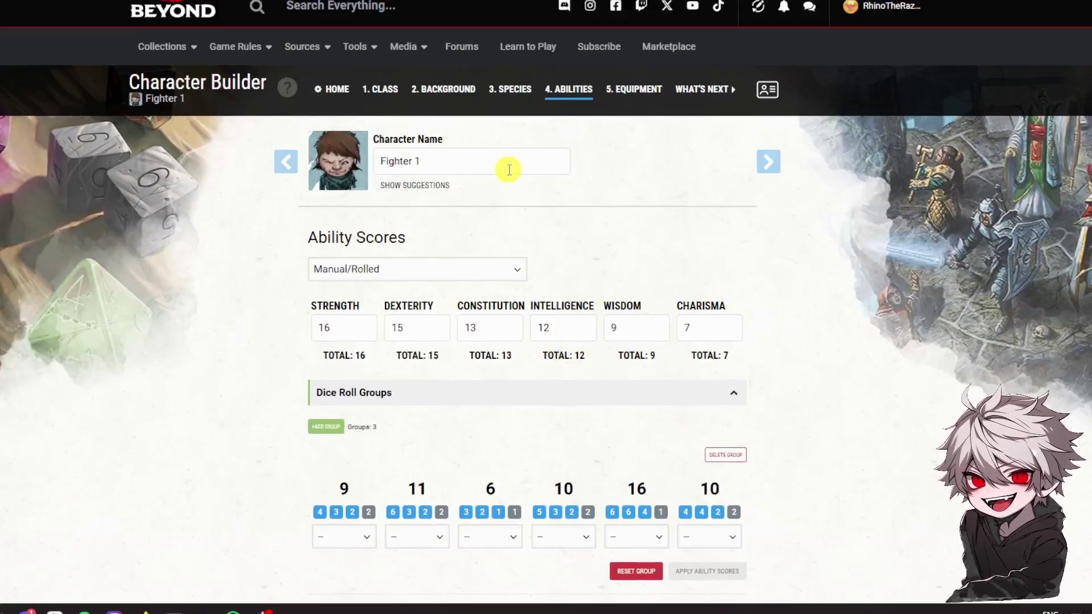
pyautogui.scroll(-2, 506, 165)
pyautogui.scroll(2, 483, 131)
# Set the Soldier background's Ability Scores choice to Increase three scores (+1 / +1 / +1)
pyautogui.click(448, 89)
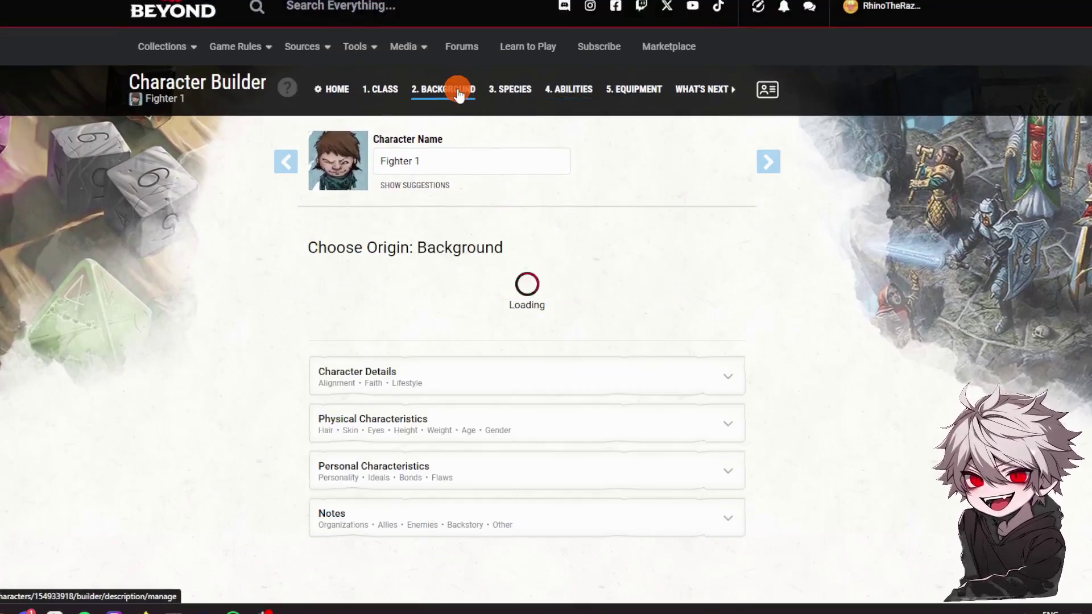
pyautogui.scroll(-4, 453, 308)
pyautogui.scroll(2, 454, 310)
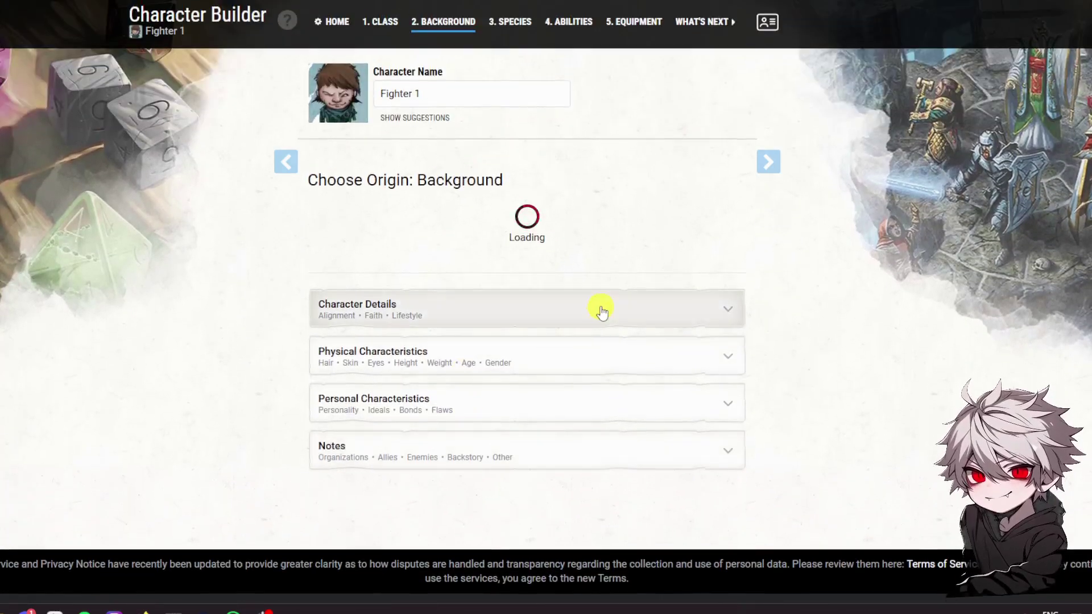
pyautogui.scroll(-4, 451, 310)
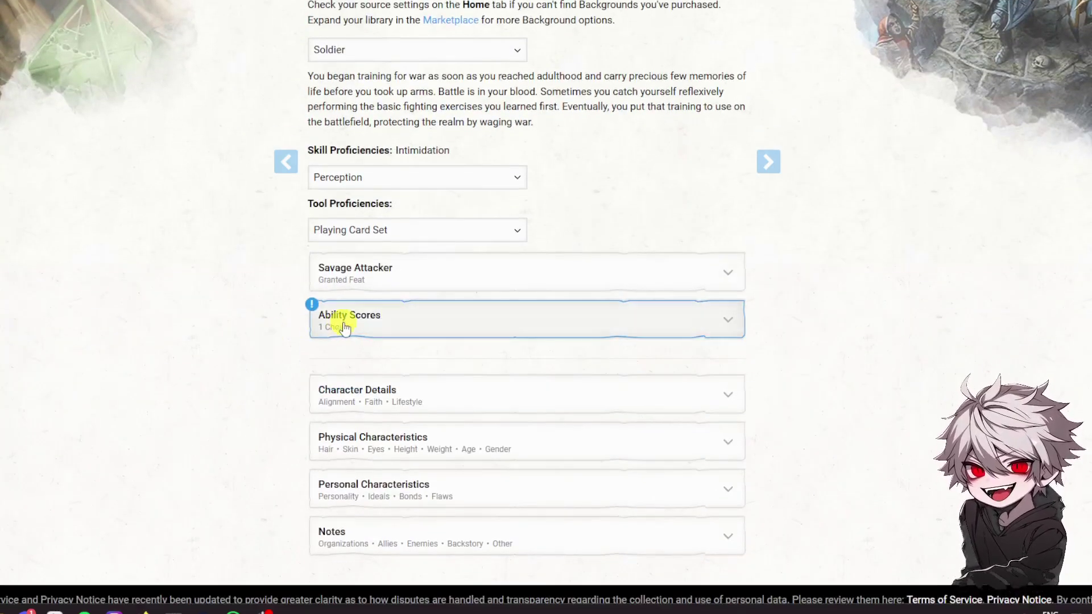
pyautogui.click(453, 322)
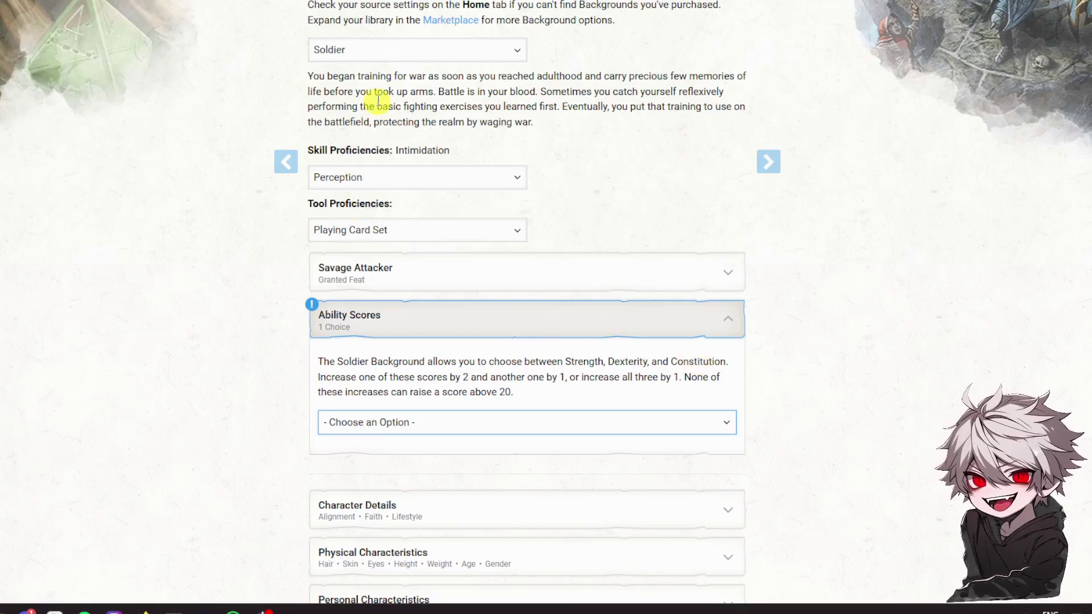
pyautogui.scroll(1, 364, 100)
pyautogui.scroll(-2, 387, 284)
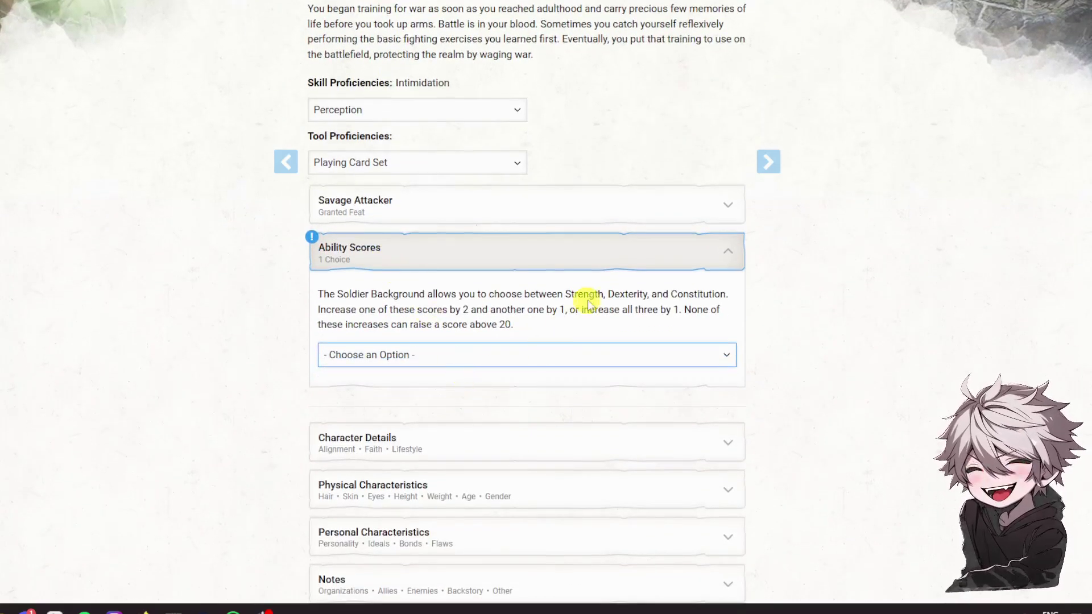
pyautogui.click(528, 358)
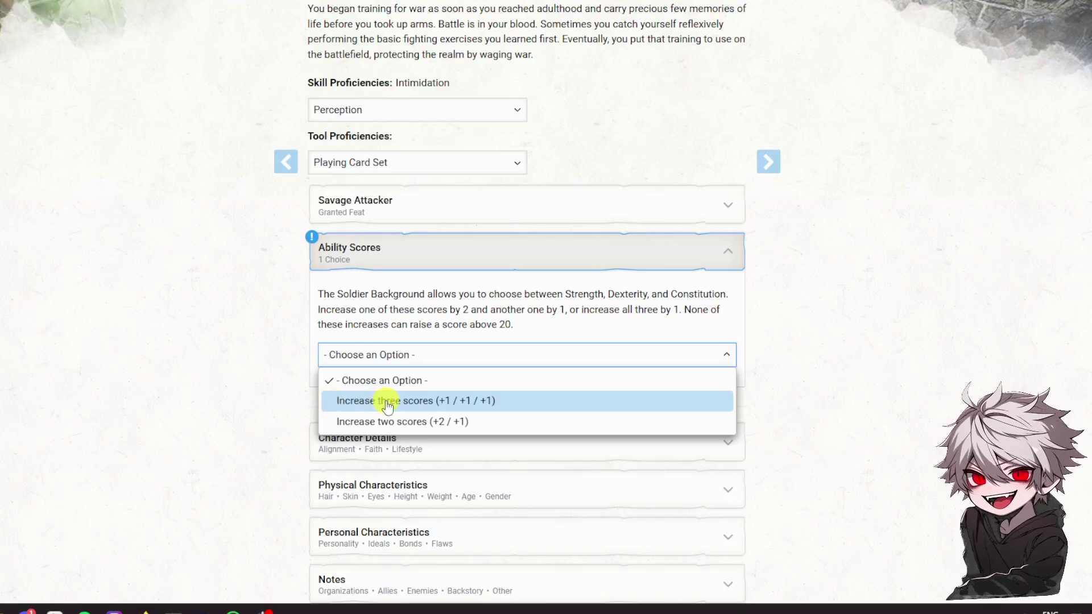
pyautogui.click(486, 400)
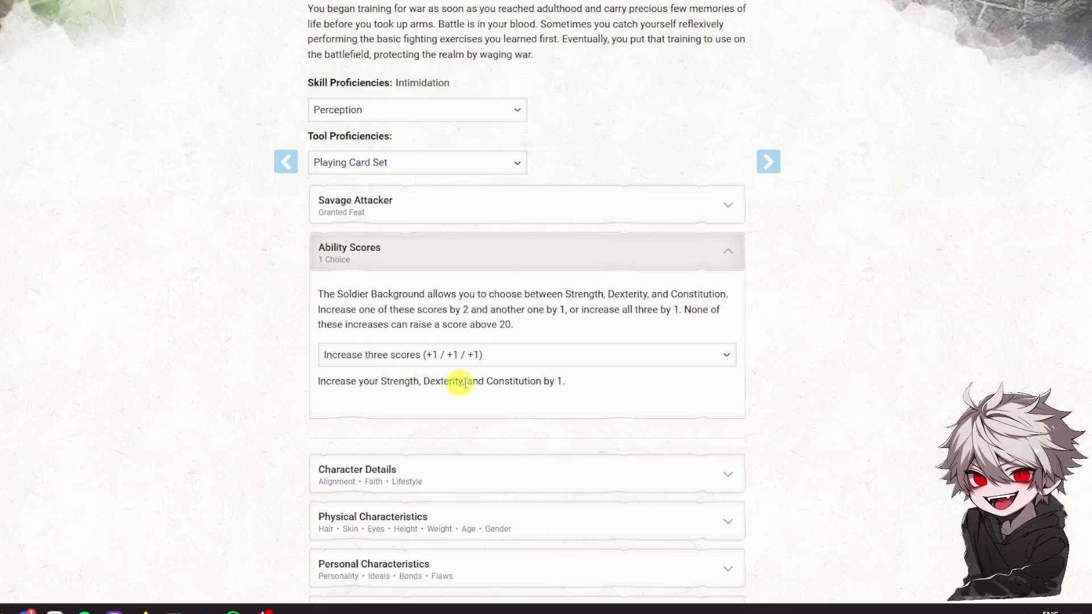
# Return to the character's abilities and check the Soldier bonuses in the Score Calculations
pyautogui.scroll(5, 523, 399)
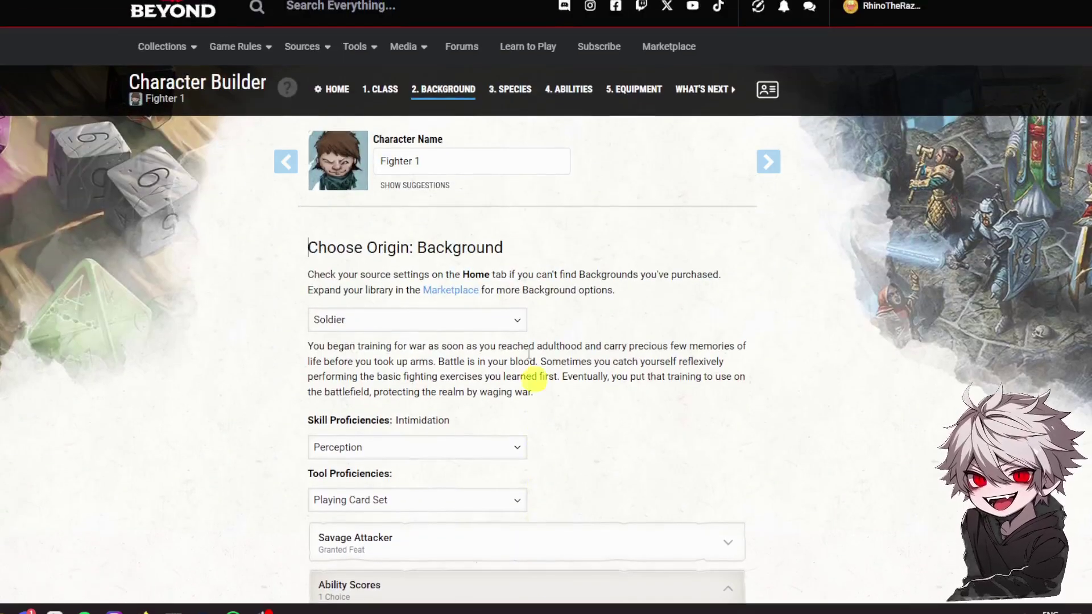
pyautogui.click(566, 90)
pyautogui.scroll(-12, 637, 225)
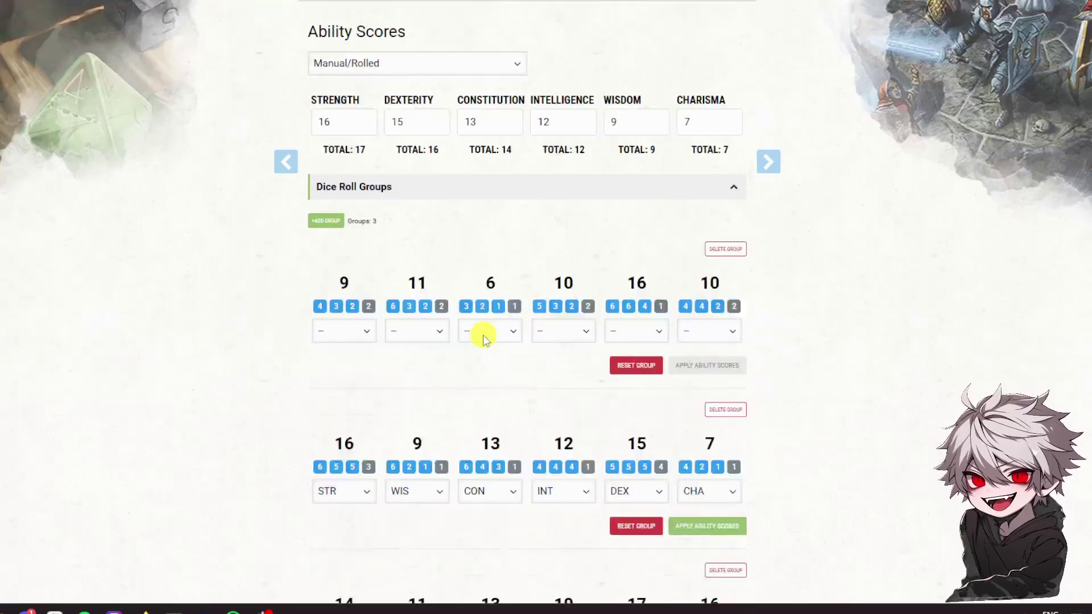
pyautogui.scroll(-4, 483, 340)
pyautogui.scroll(2, 482, 336)
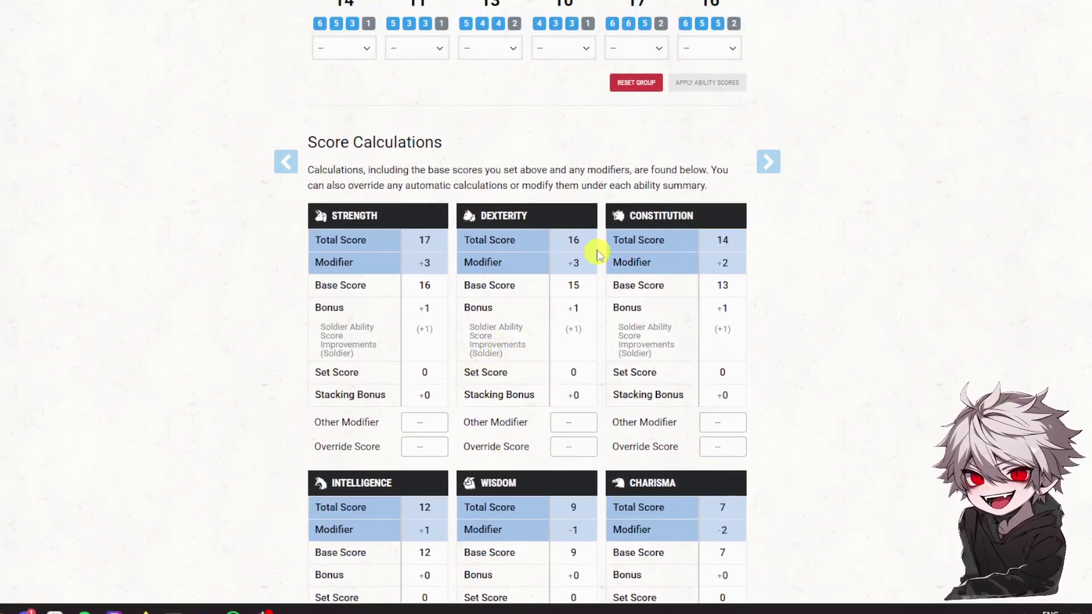
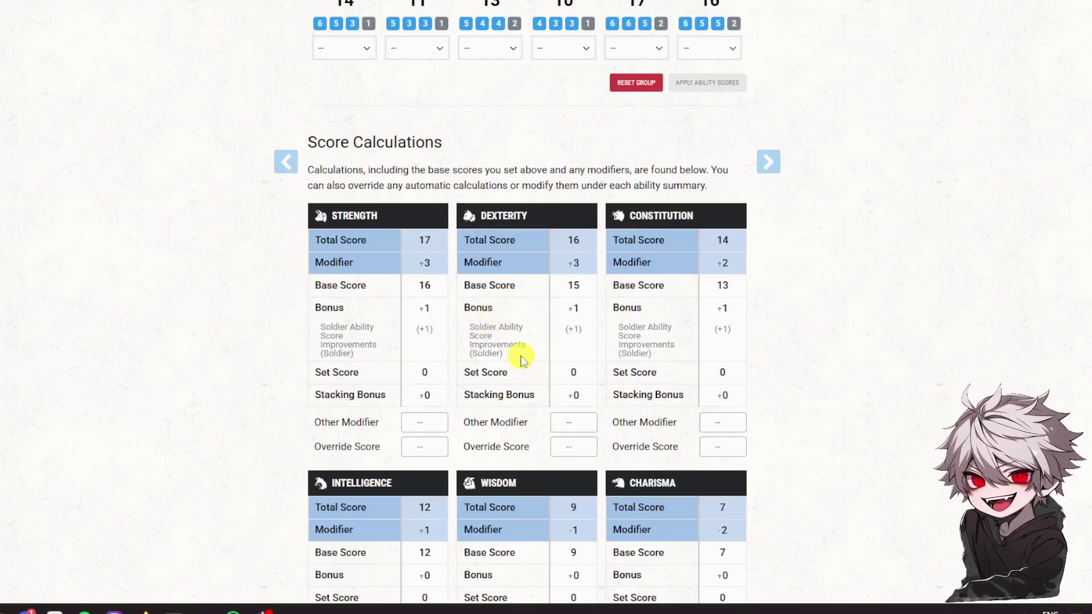
# Go on to the equipment choices and select Fighter starting equipment option B with Studded Leather Armor, Scimitar, Shortsword, Longbow and 11 GP
pyautogui.scroll(-1, 554, 361)
pyautogui.scroll(7, 556, 357)
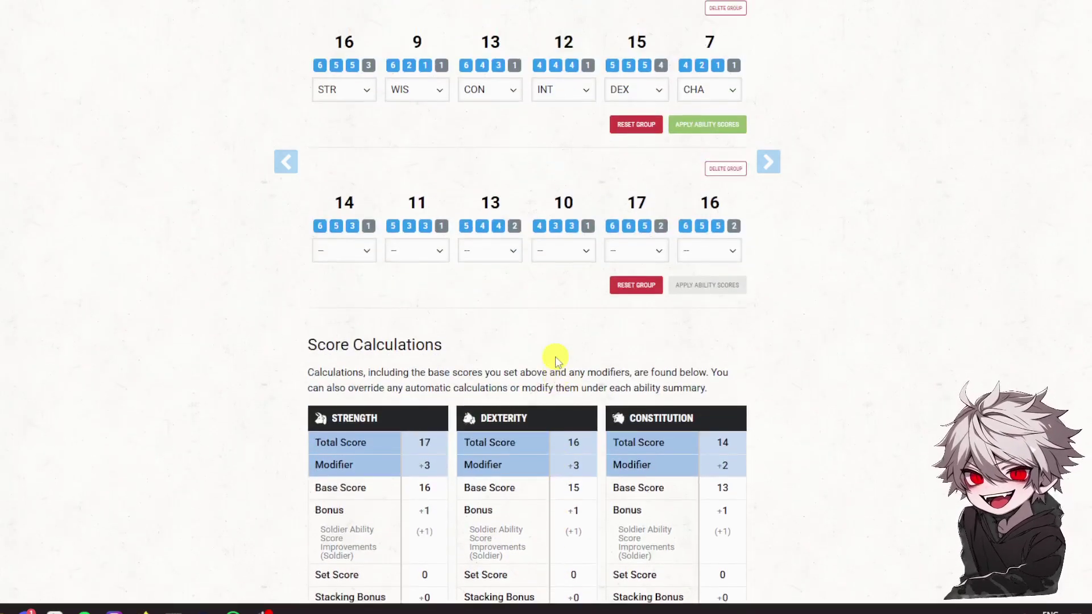
pyautogui.scroll(-4, 561, 359)
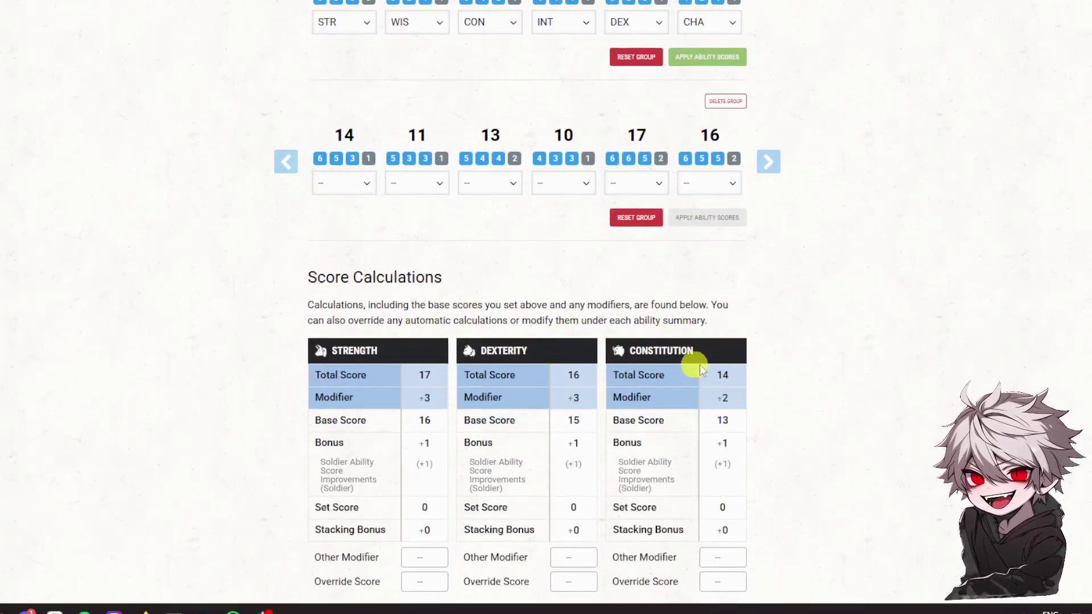
pyautogui.scroll(10, 473, 357)
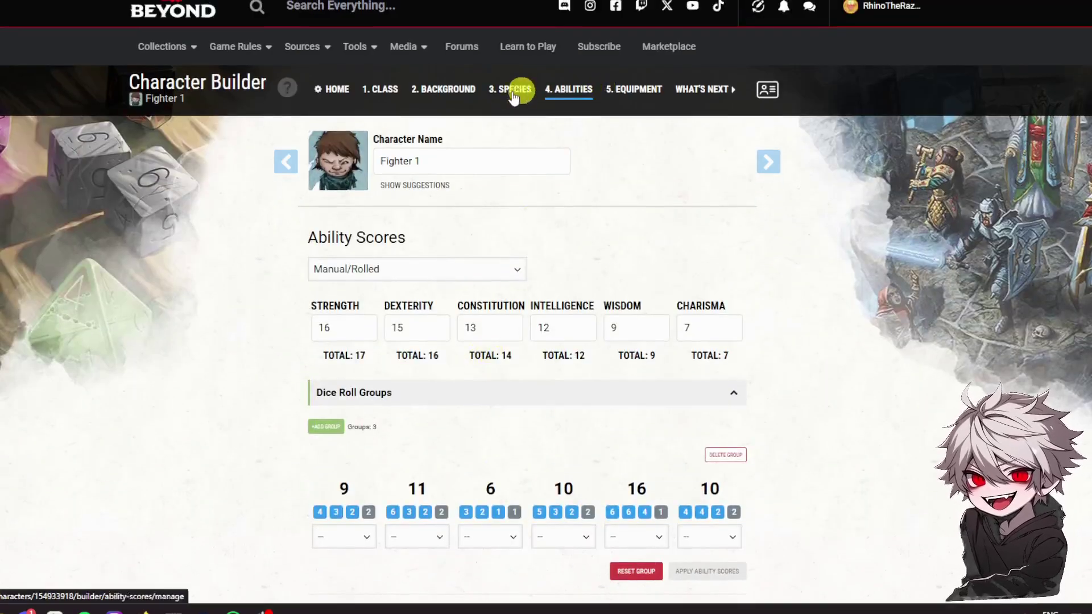
pyautogui.click(640, 92)
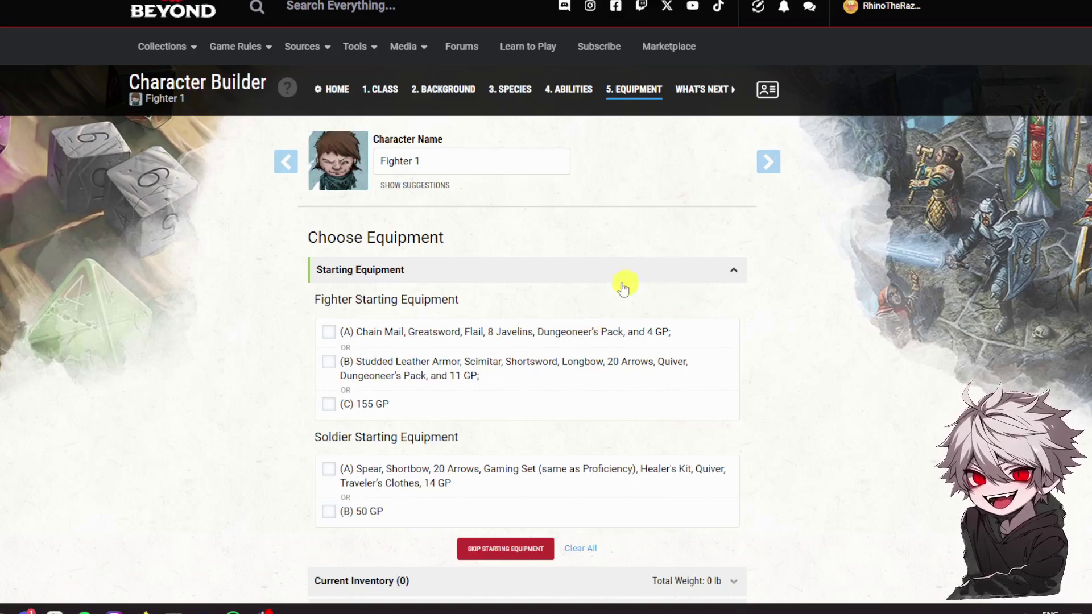
pyautogui.scroll(-1, 608, 280)
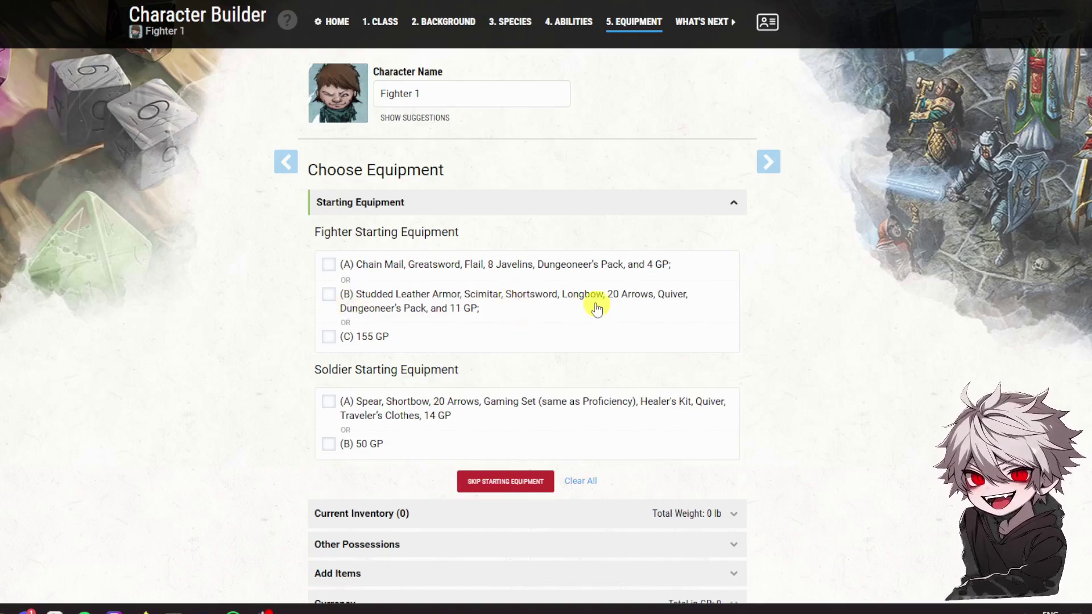
pyautogui.click(328, 295)
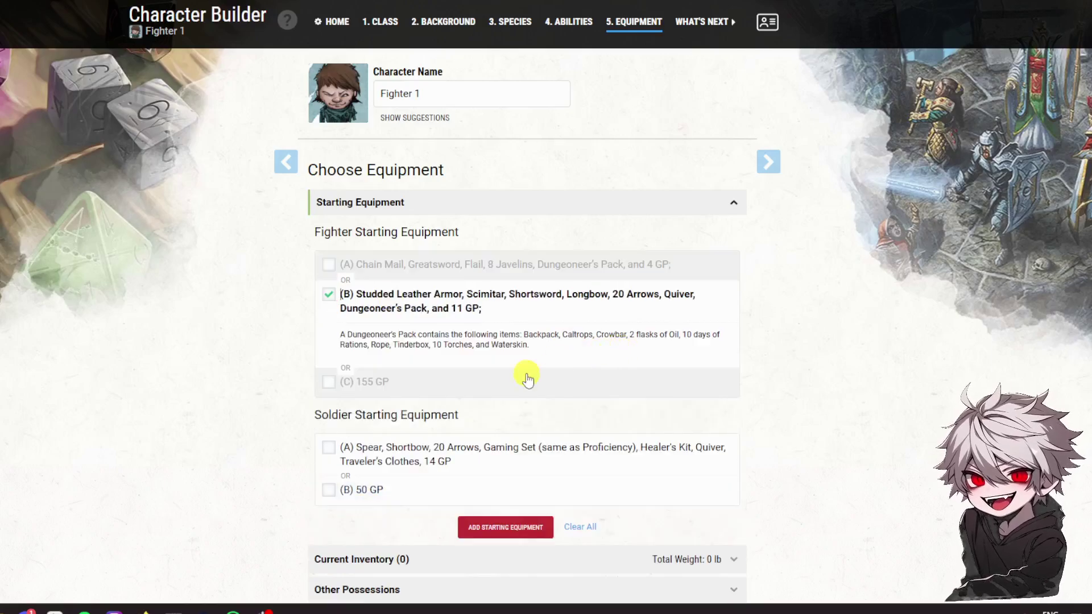
# Select Soldier starting equipment option A with Dice as the gaming set, and add the starting equipment to the inventory
pyautogui.scroll(-1, 512, 370)
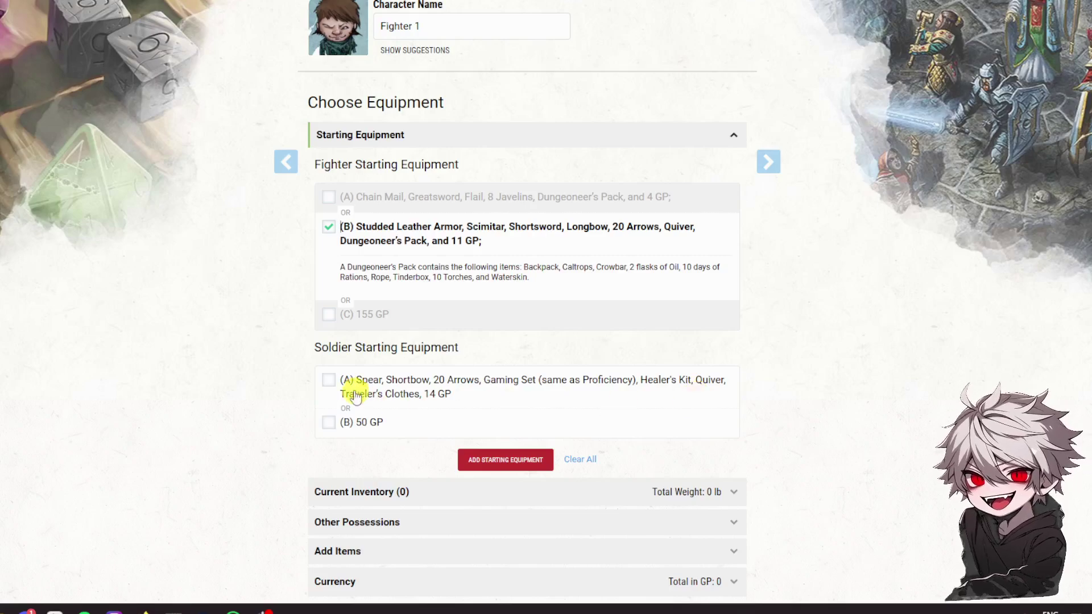
pyautogui.click(327, 380)
pyautogui.click(500, 417)
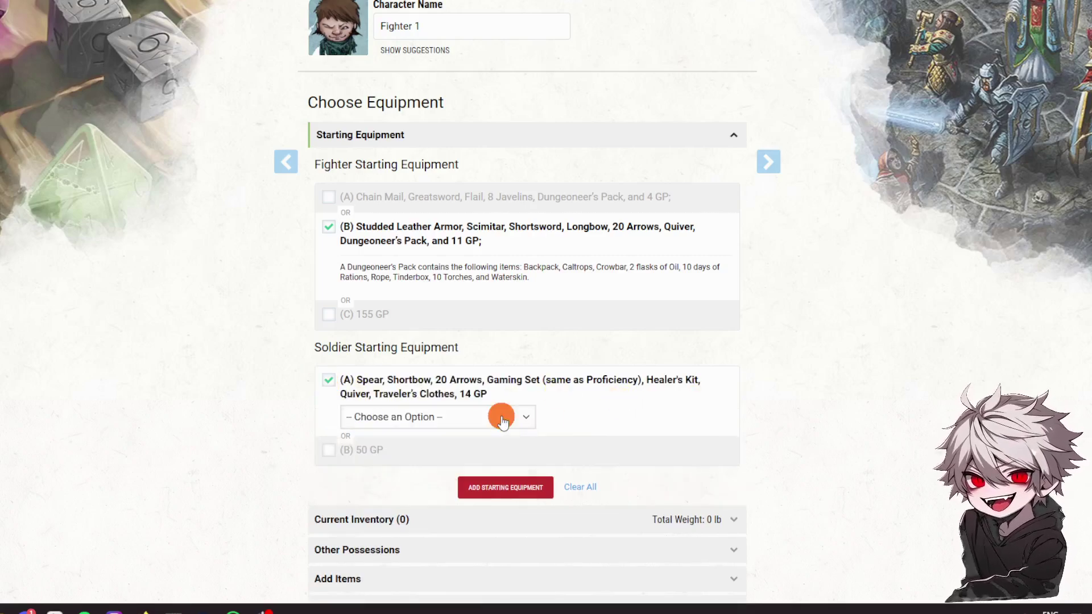
pyautogui.click(626, 404)
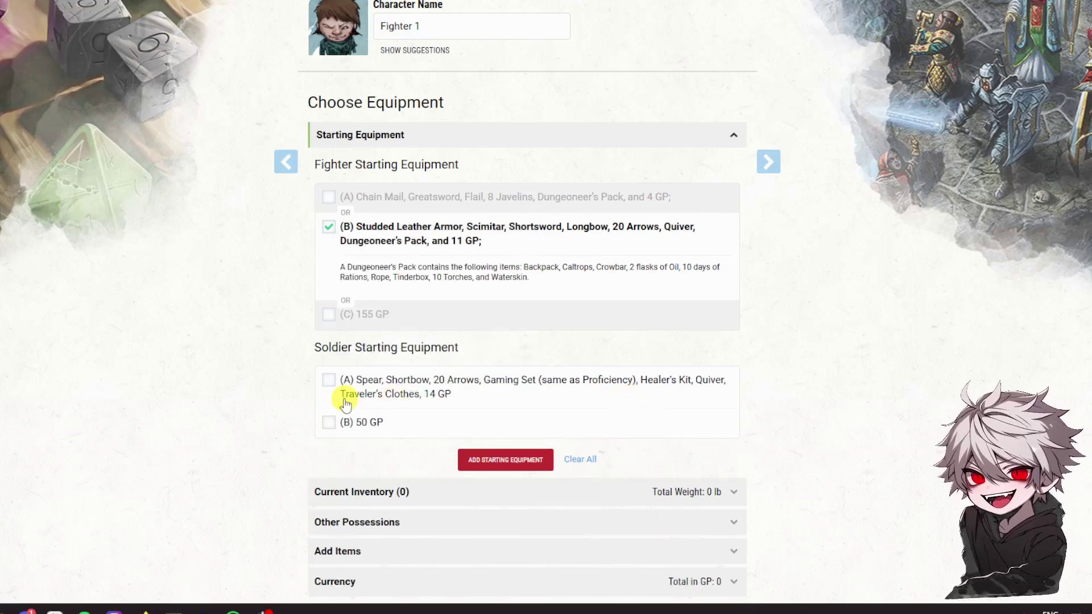
pyautogui.click(327, 380)
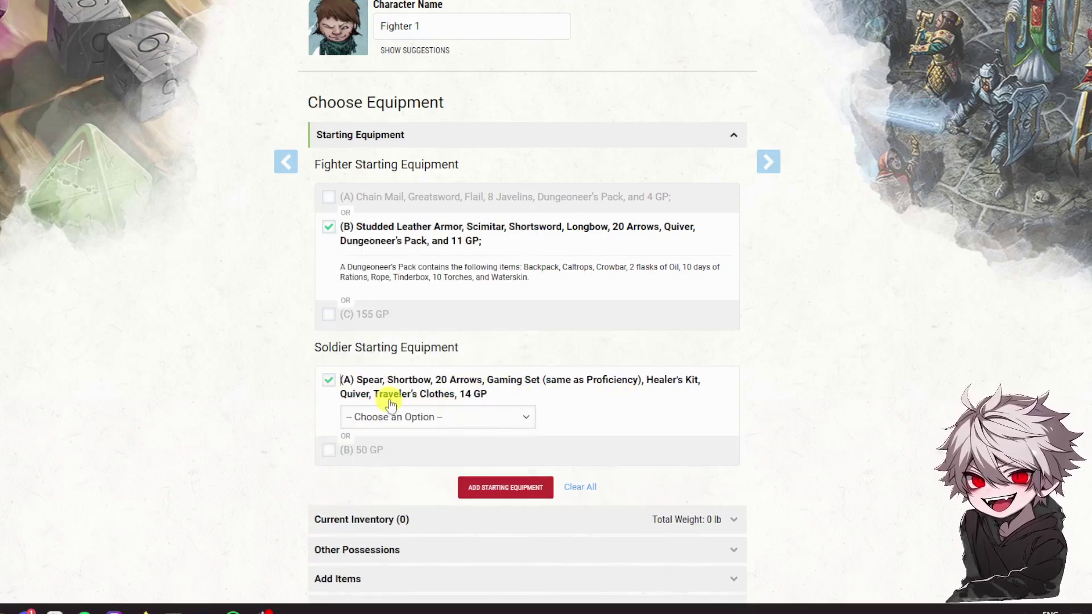
pyautogui.click(511, 418)
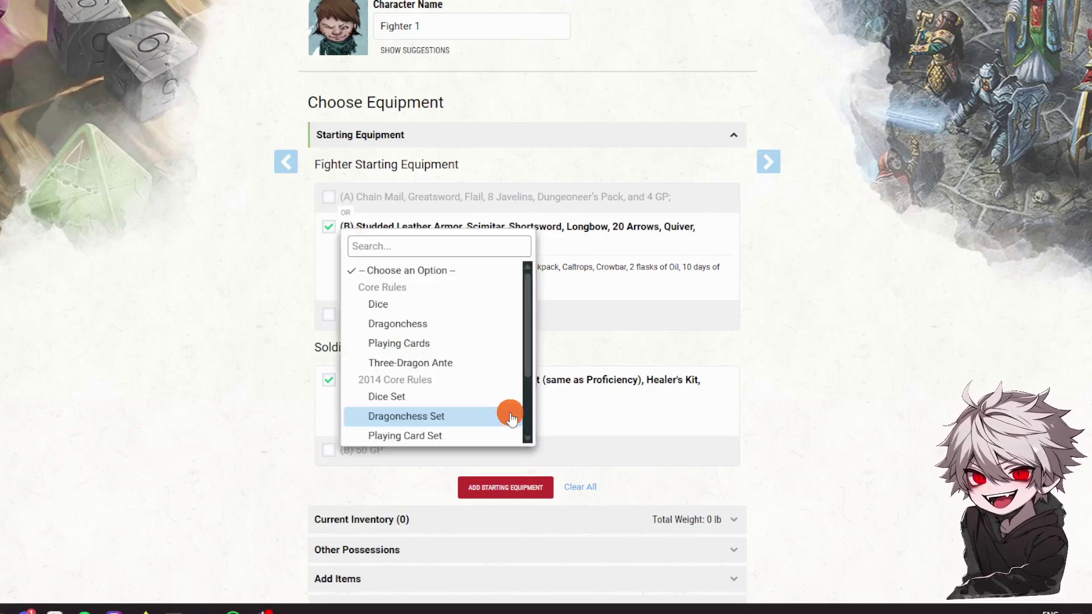
pyautogui.click(437, 307)
pyautogui.scroll(-2, 455, 375)
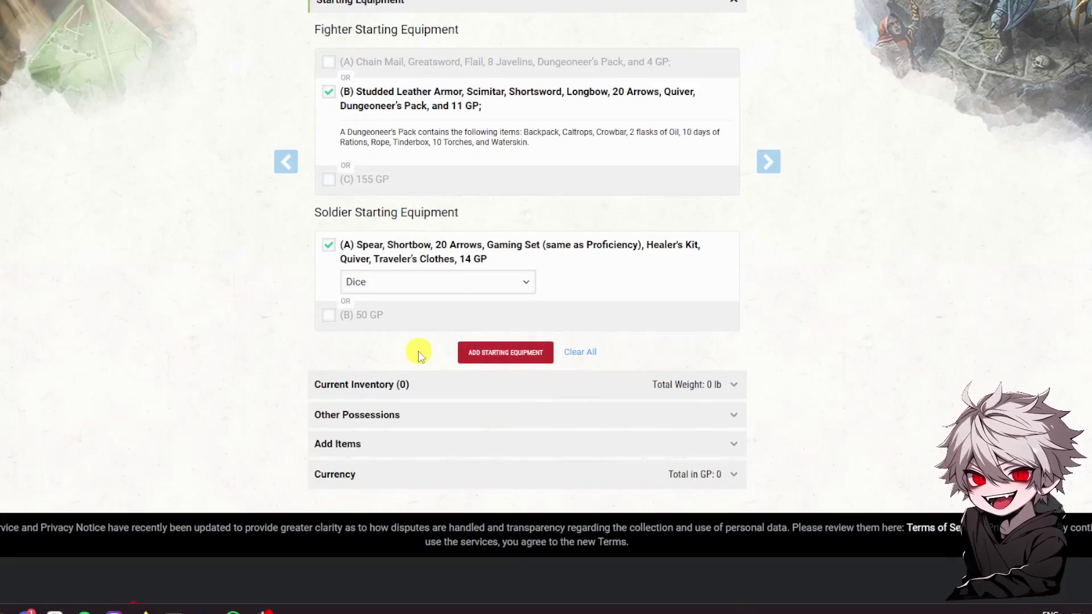
pyautogui.scroll(1, 398, 361)
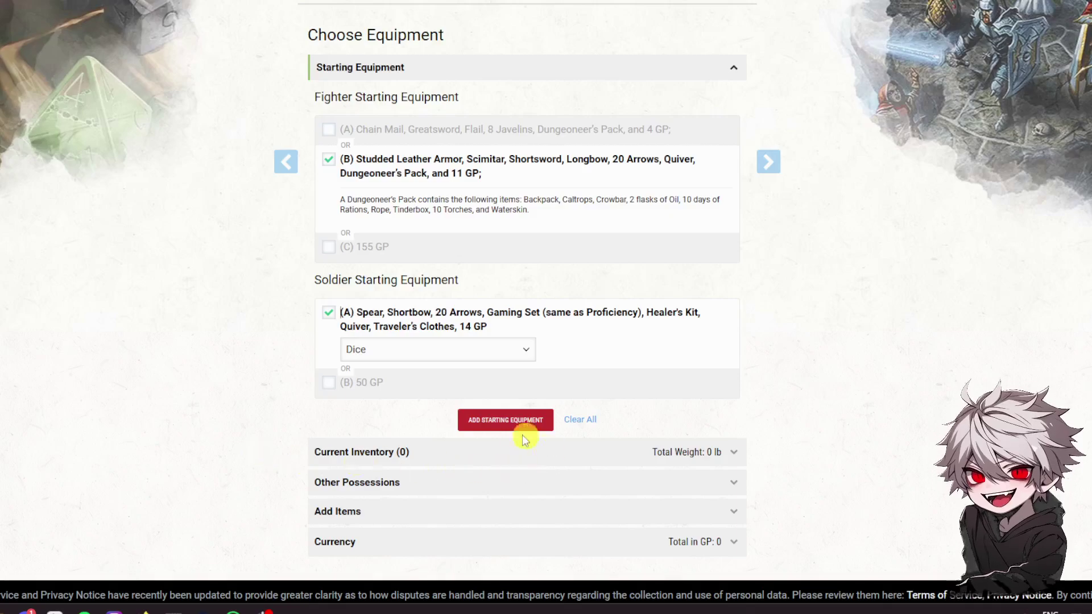
pyautogui.click(515, 424)
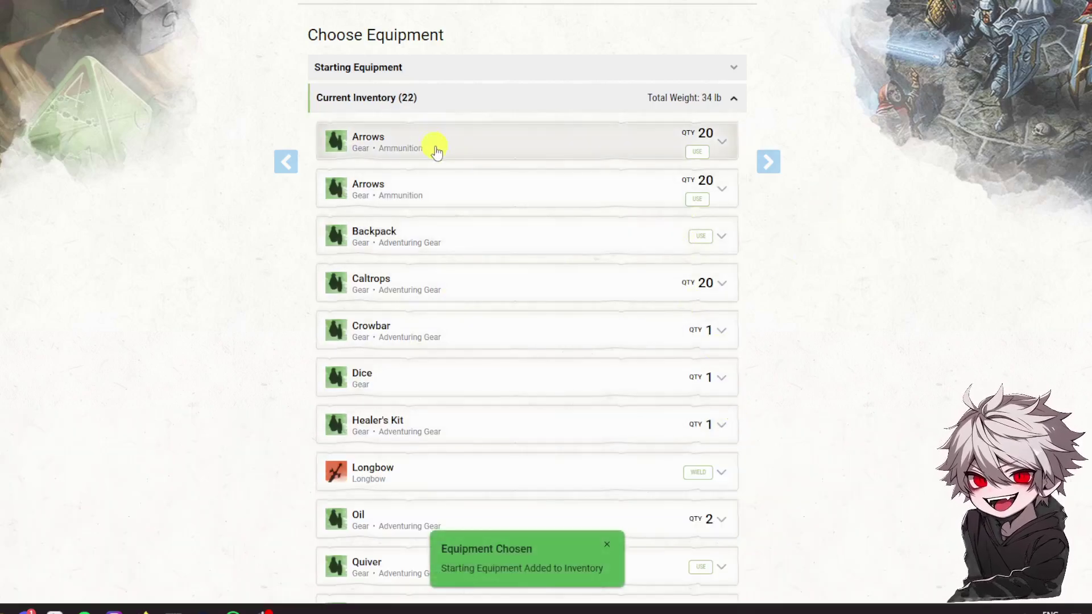
# Examine the items and quantities listed in the character's current inventory
pyautogui.scroll(-2, 555, 165)
pyautogui.scroll(2, 617, 162)
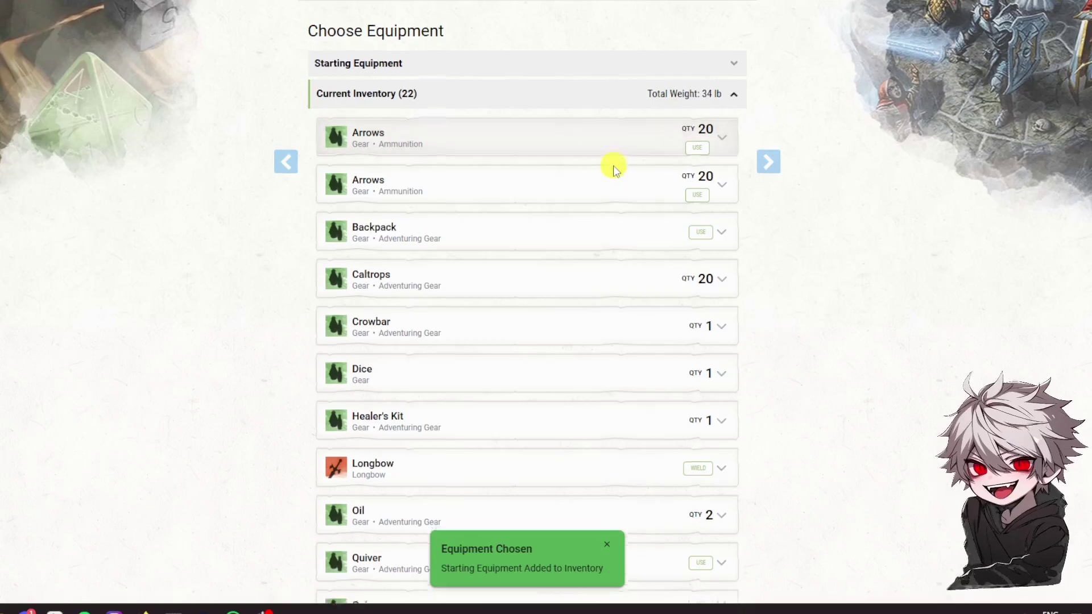
pyautogui.scroll(-1, 614, 171)
pyautogui.scroll(2, 616, 191)
pyautogui.scroll(-3, 795, 276)
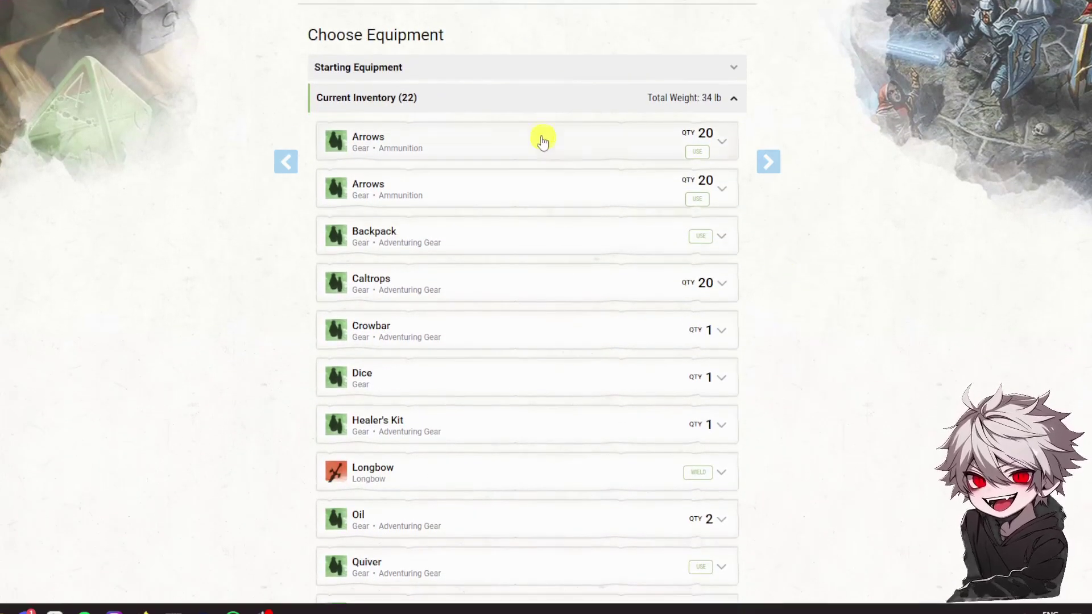
pyautogui.scroll(2, 398, 261)
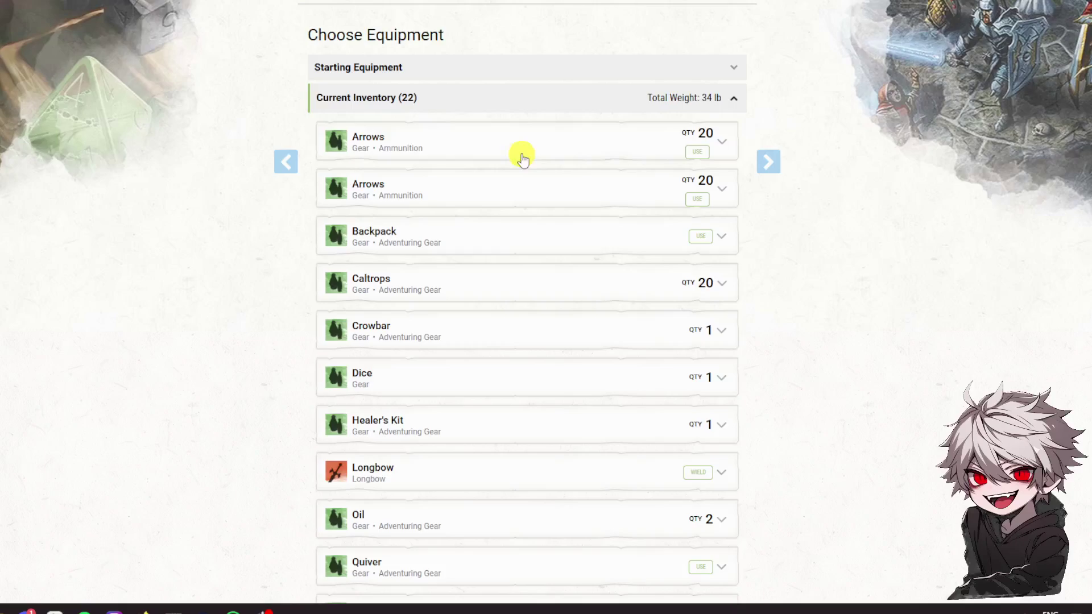
pyautogui.scroll(-2, 676, 171)
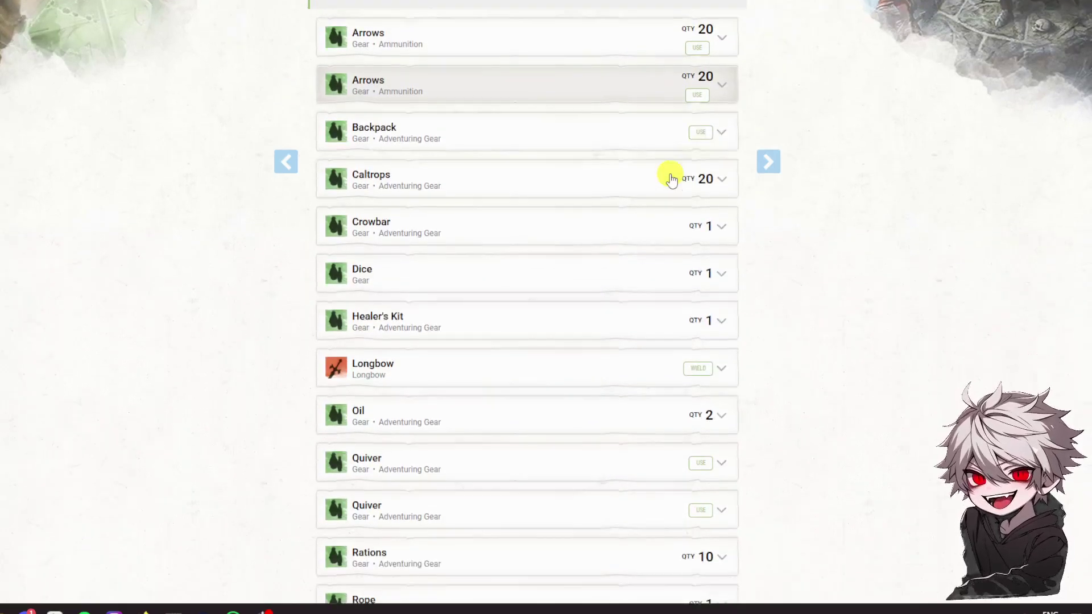
pyautogui.scroll(1, 710, 199)
pyautogui.scroll(1, 716, 194)
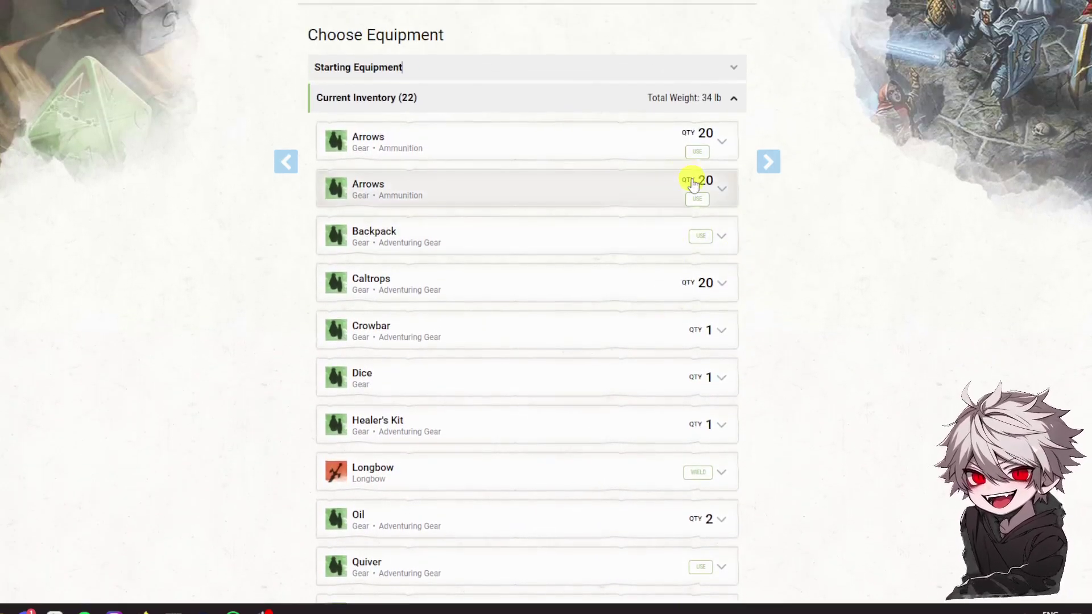
# Try wielding the Longbow from the current inventory and unequip it again
pyautogui.scroll(-2, 692, 194)
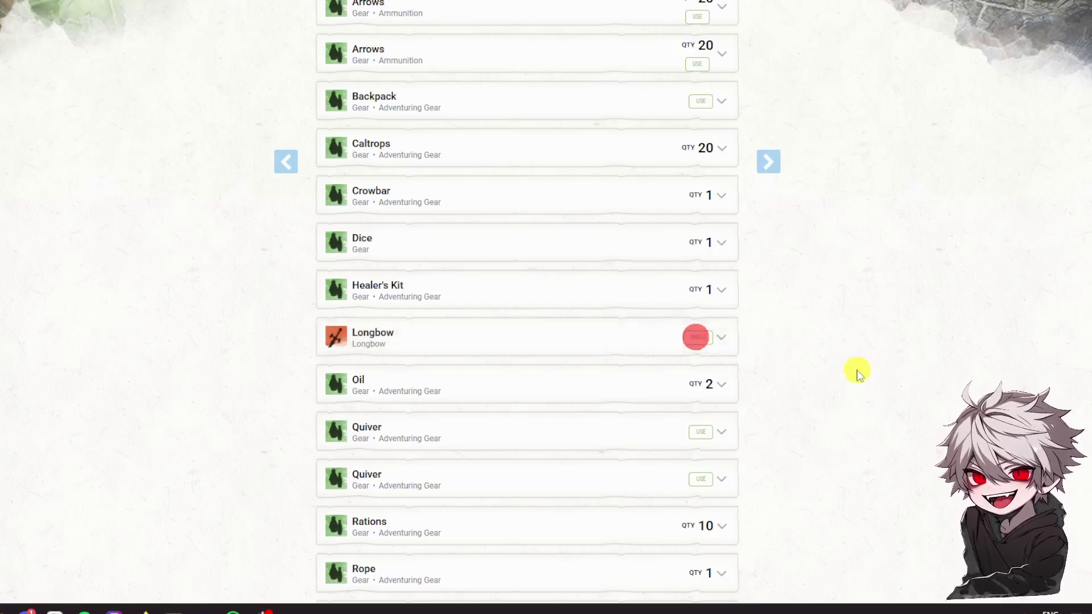
pyautogui.scroll(-2, 847, 367)
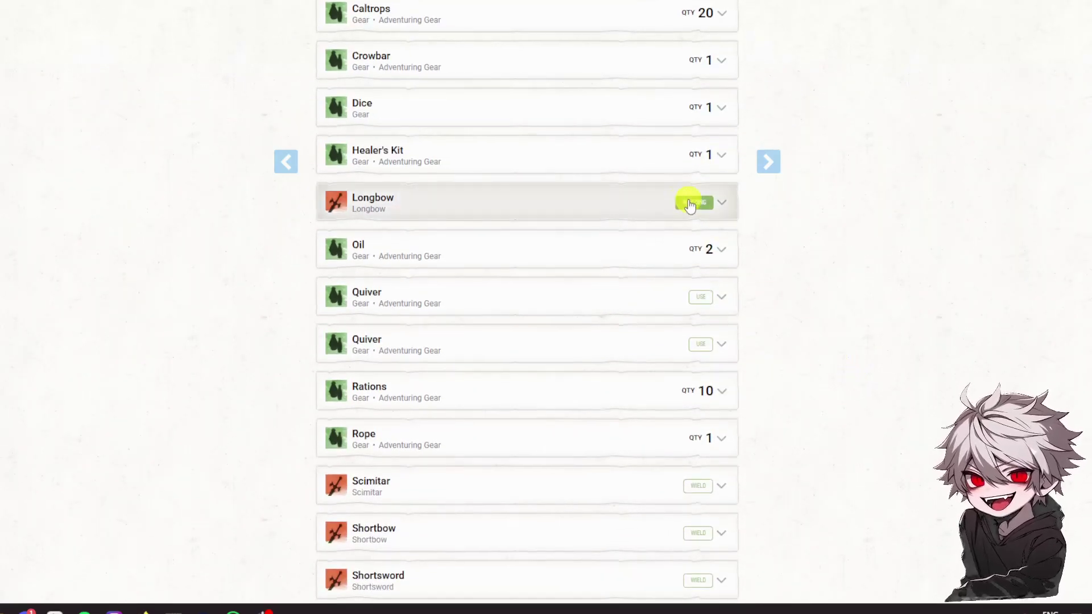
pyautogui.scroll(-1, 651, 305)
pyautogui.scroll(-2, 651, 296)
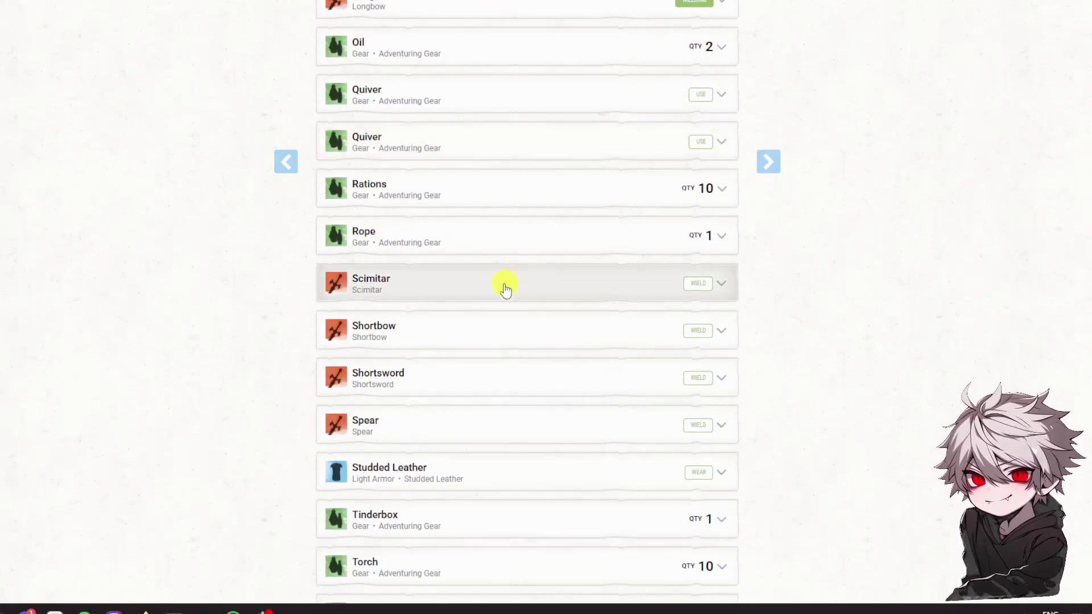
pyautogui.scroll(5, 446, 284)
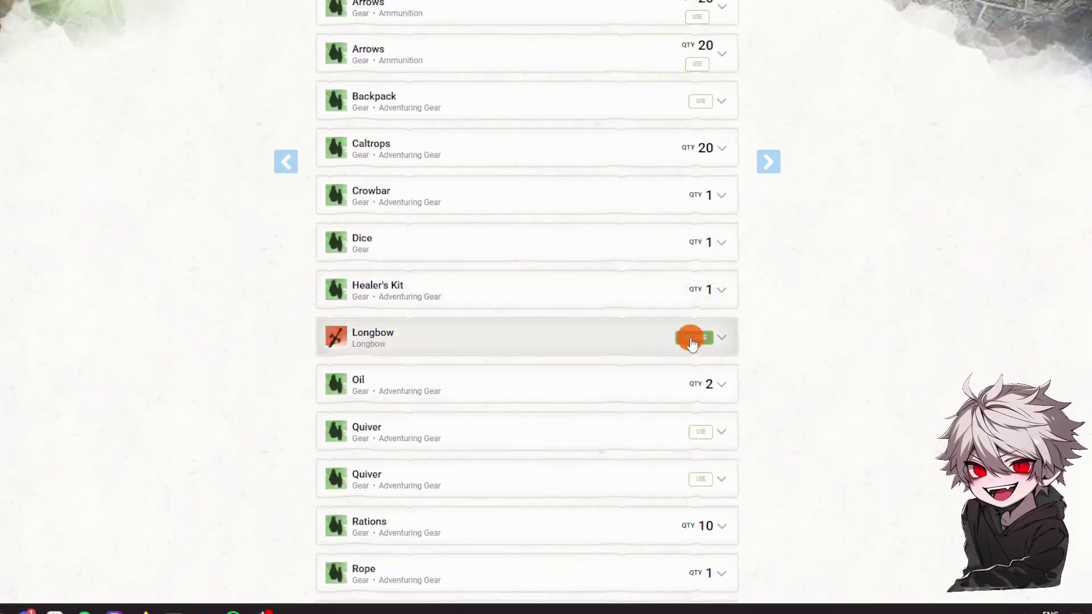
# Equip the character from the current inventory by wielding the Shortsword and wearing the Studded Leather armor
pyautogui.scroll(-4, 799, 349)
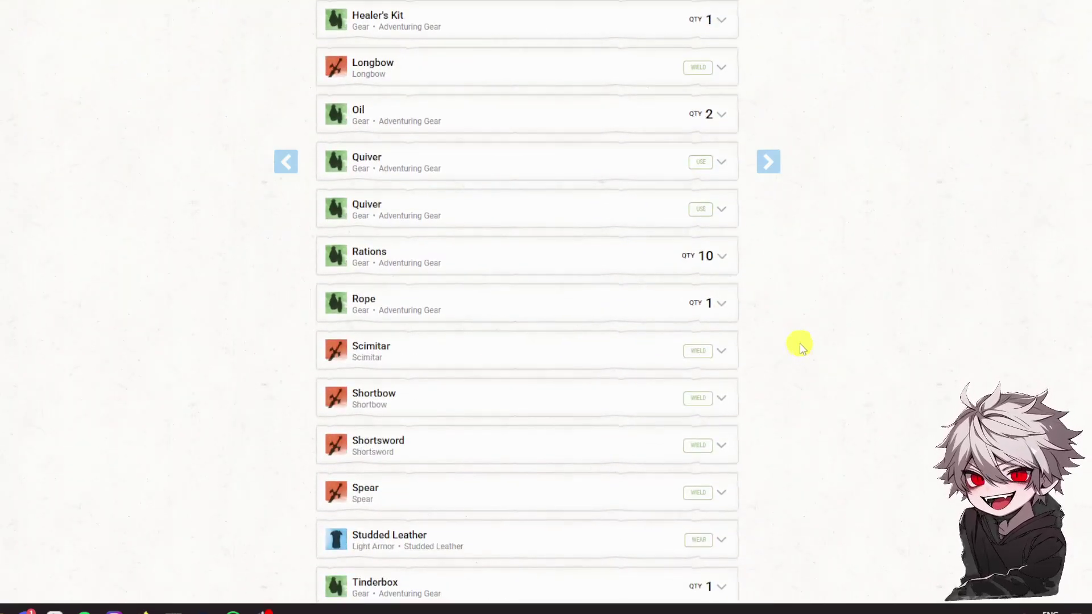
pyautogui.click(696, 445)
pyautogui.scroll(-2, 836, 412)
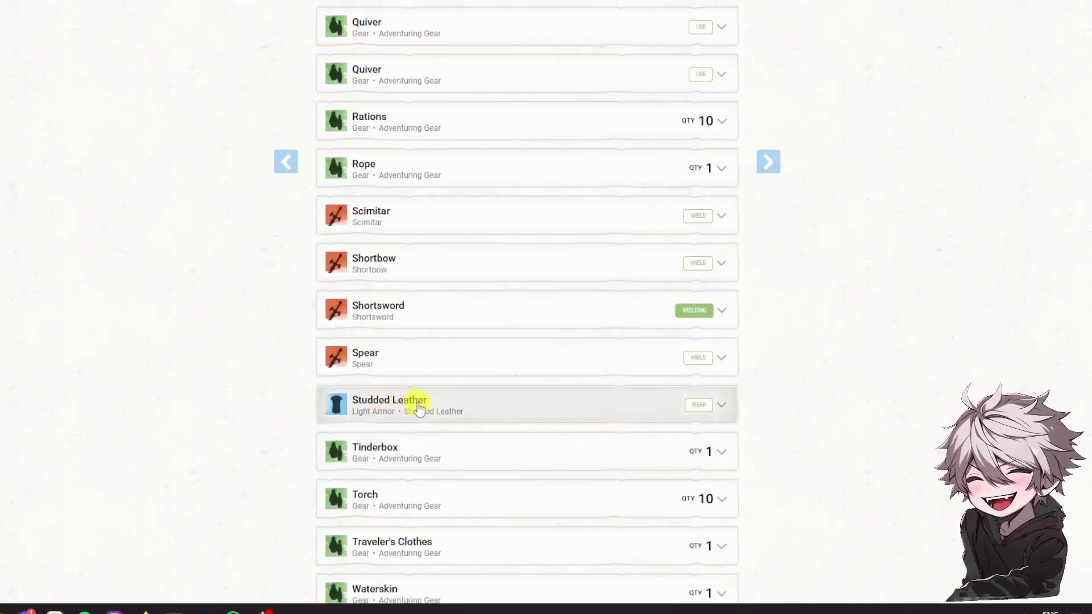
pyautogui.click(697, 406)
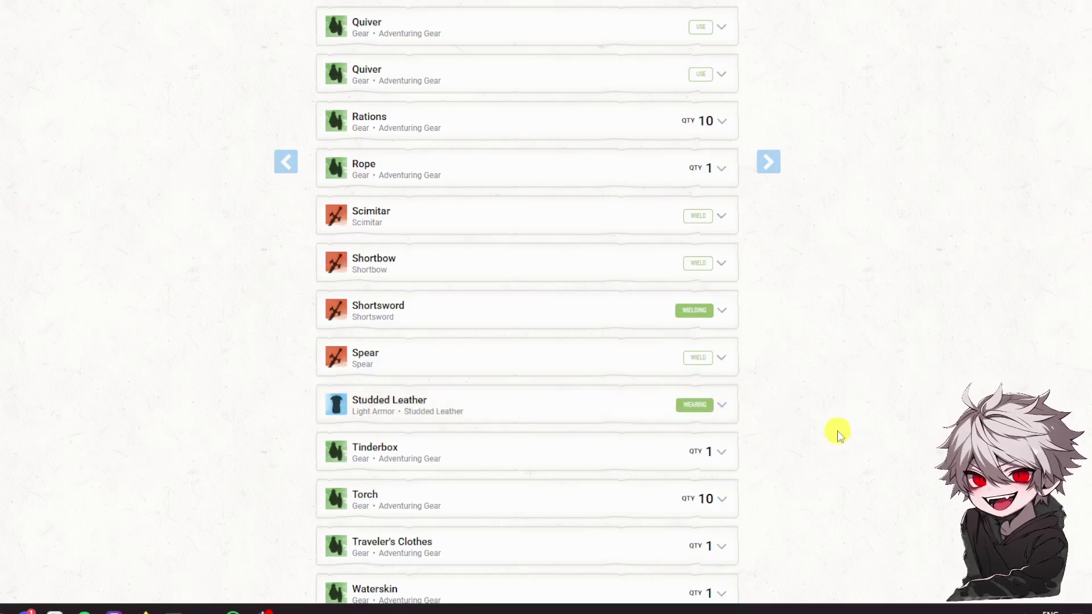
# Finish the builder by opening Fighter 1's character sheet, and look over its ability modifiers, skills and actions
pyautogui.scroll(-3, 568, 328)
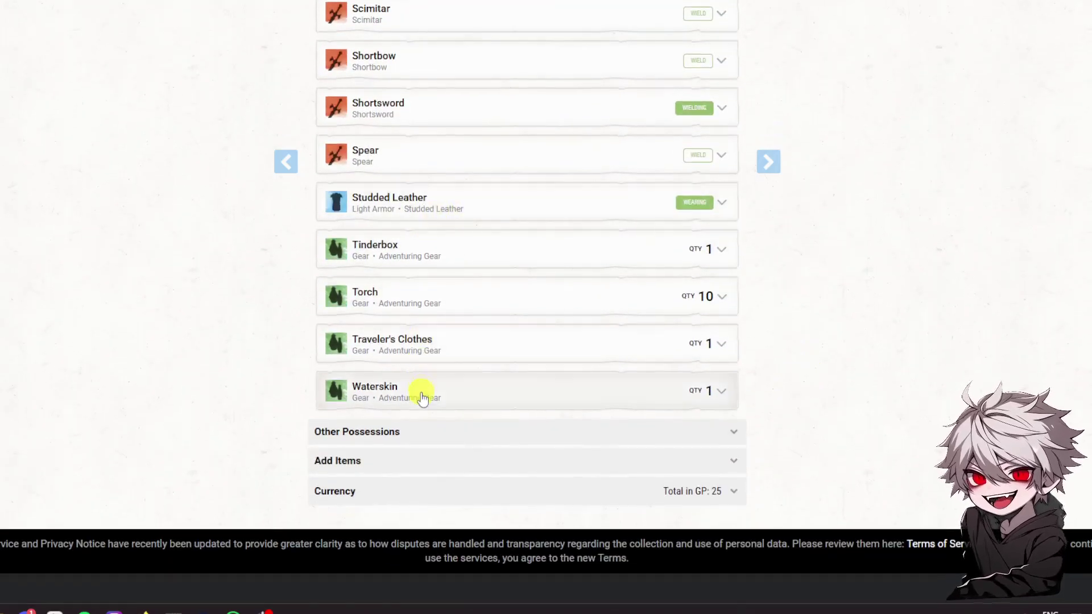
pyautogui.scroll(14, 410, 384)
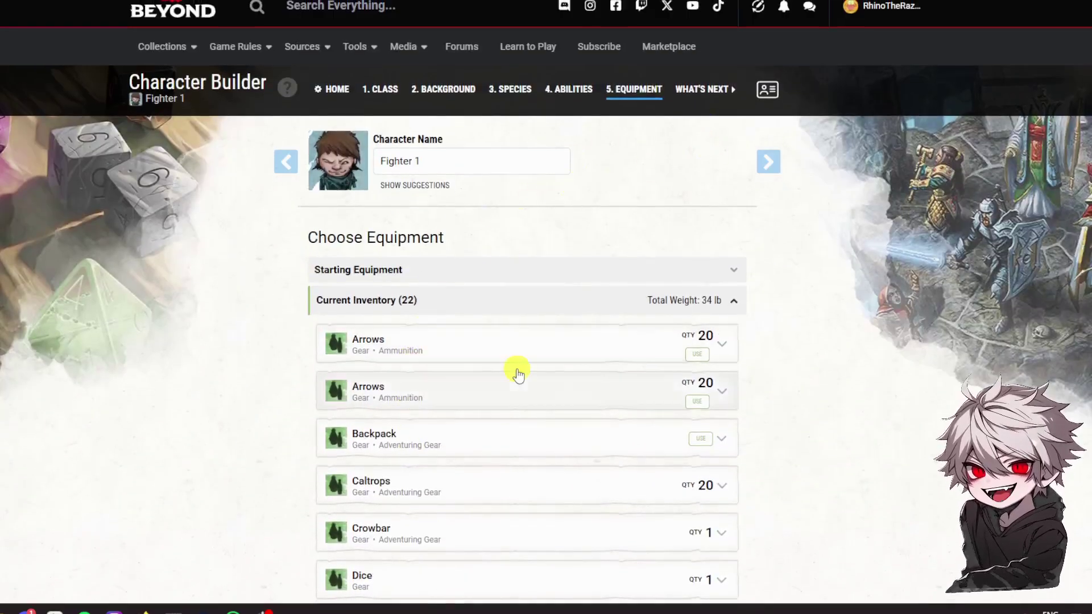
pyautogui.scroll(-3, 519, 373)
pyautogui.scroll(3, 524, 379)
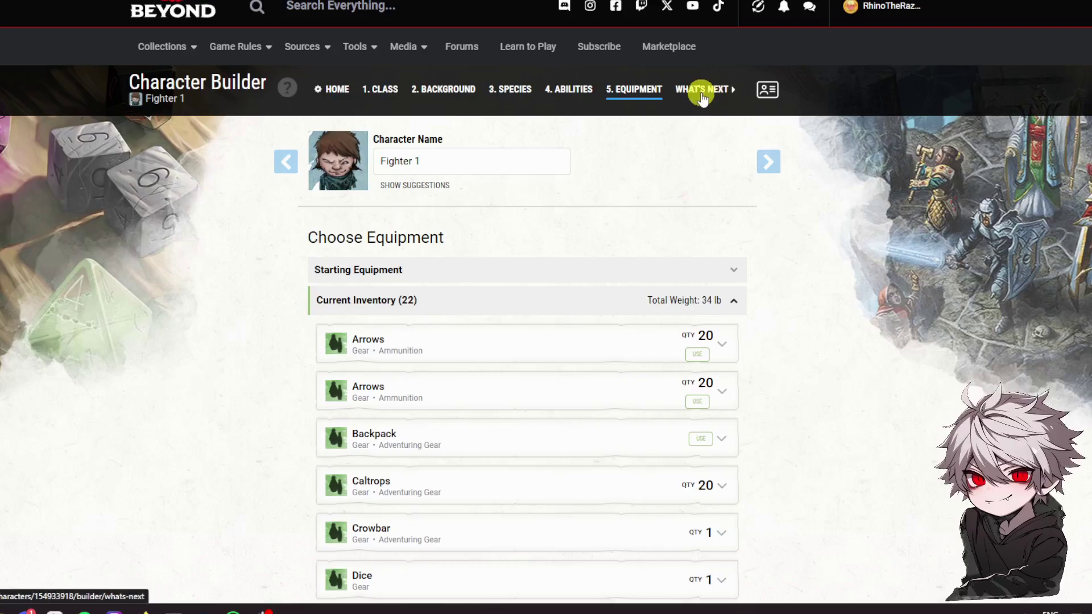
pyautogui.click(699, 96)
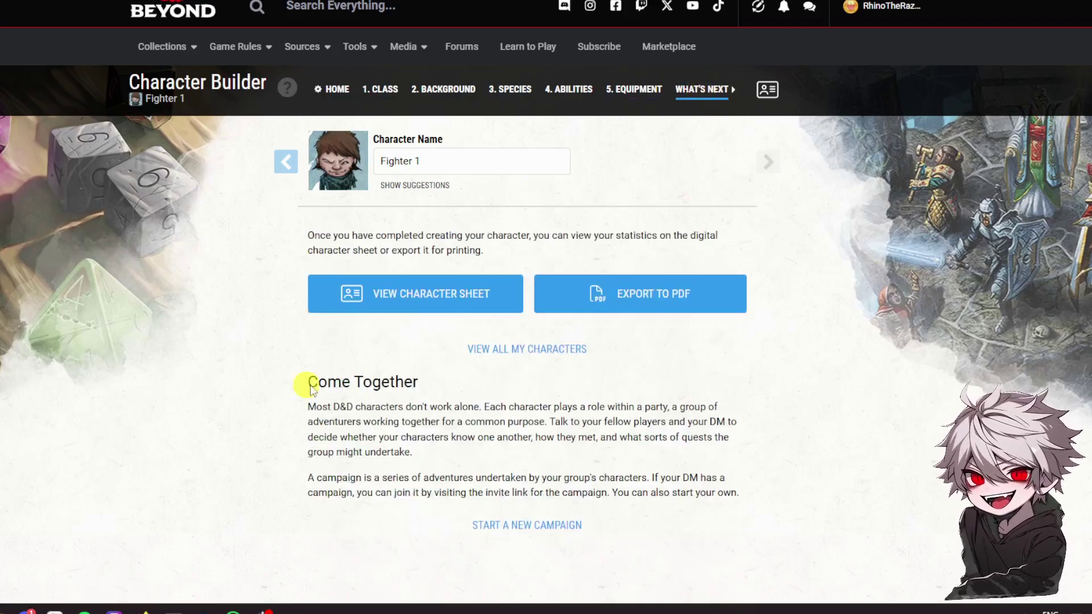
pyautogui.click(397, 296)
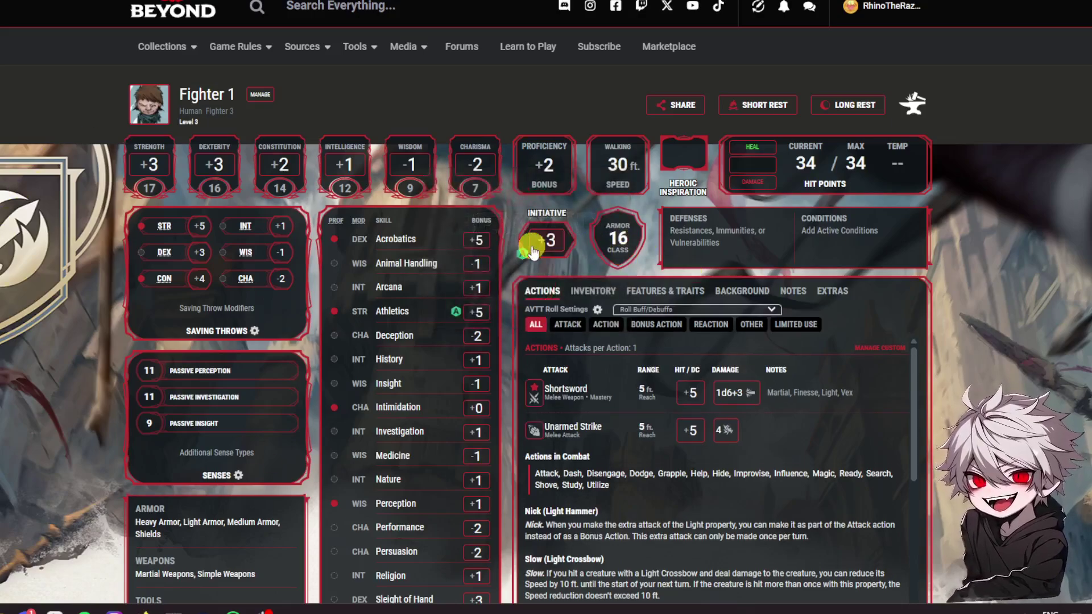
pyautogui.scroll(-2, 611, 231)
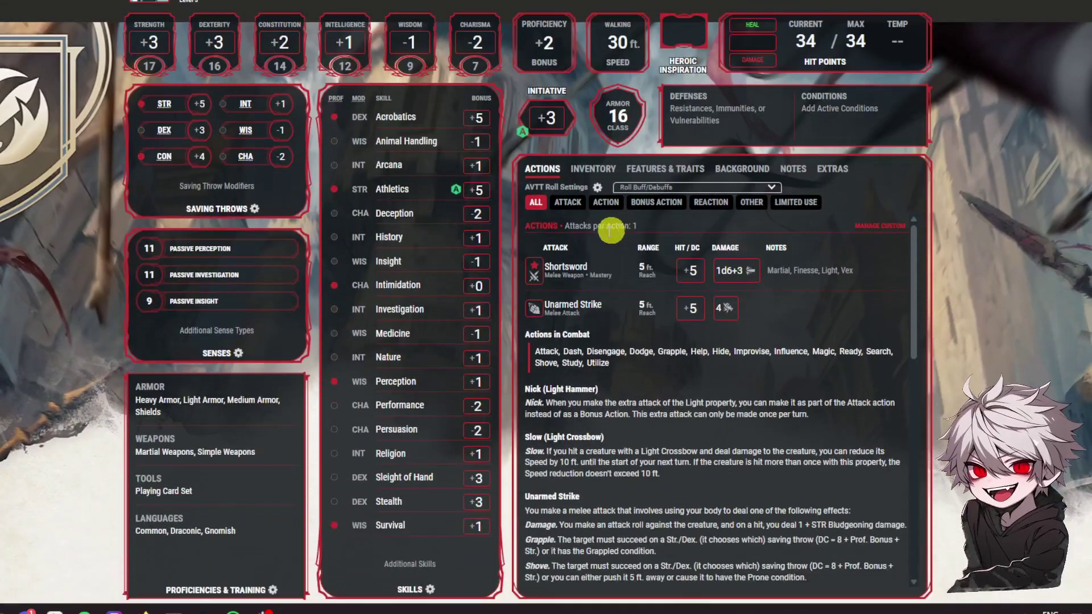
pyautogui.scroll(2, 577, 267)
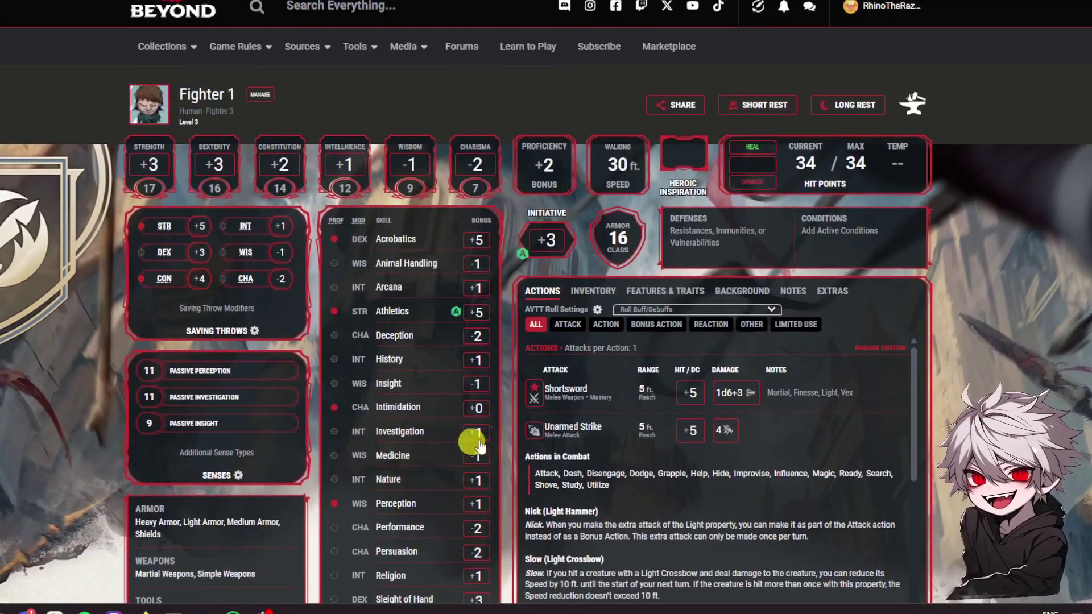
pyautogui.scroll(-3, 654, 391)
pyautogui.scroll(3, 655, 392)
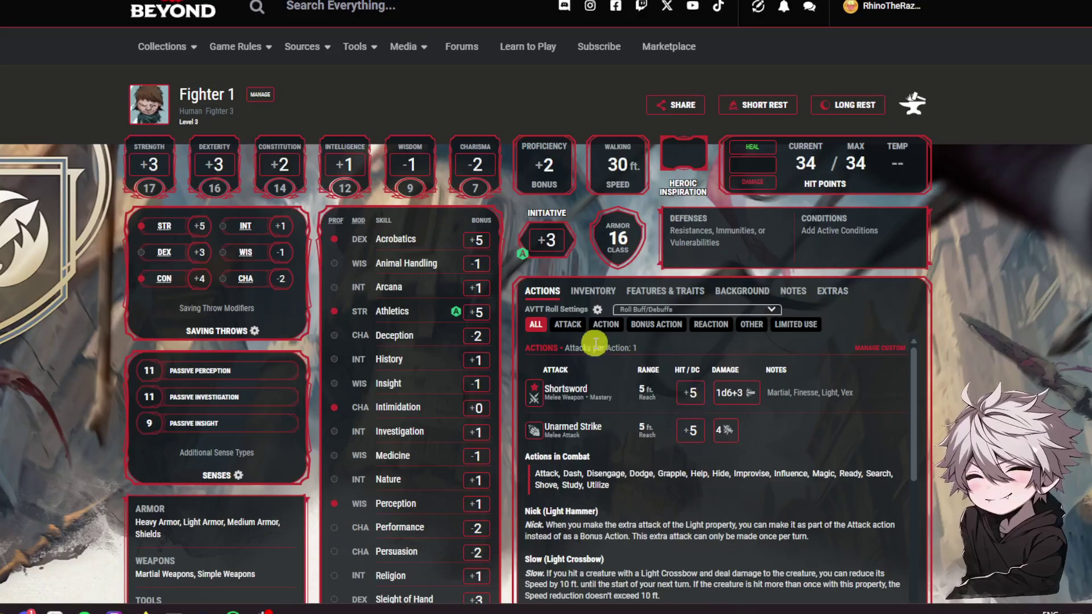
# Take off the Studded Leather armor in the inventory, check its item details, and equip it again
pyautogui.click(603, 295)
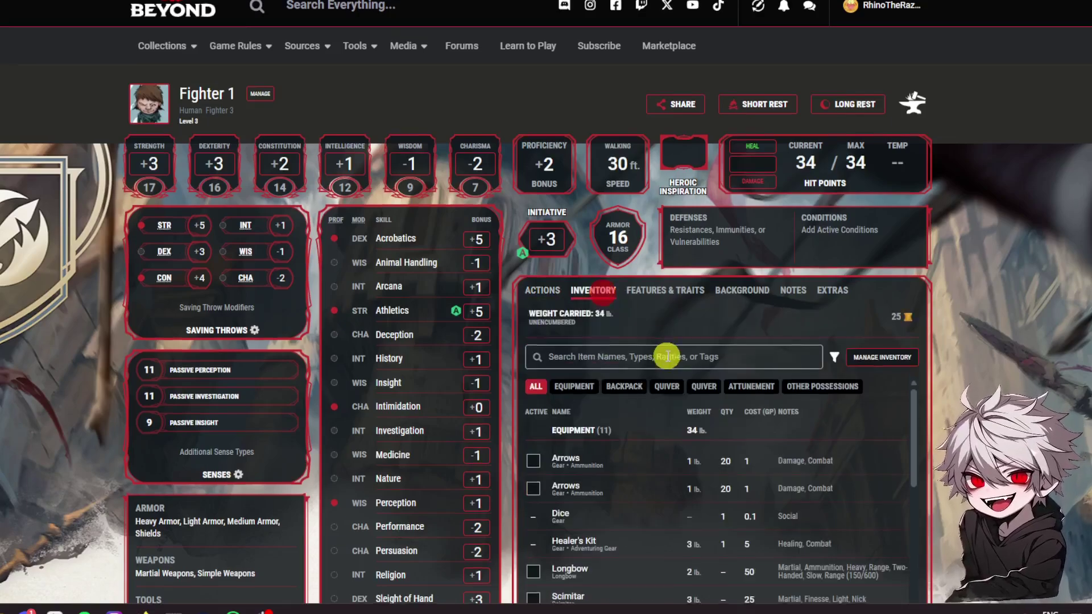
pyautogui.scroll(-3, 663, 355)
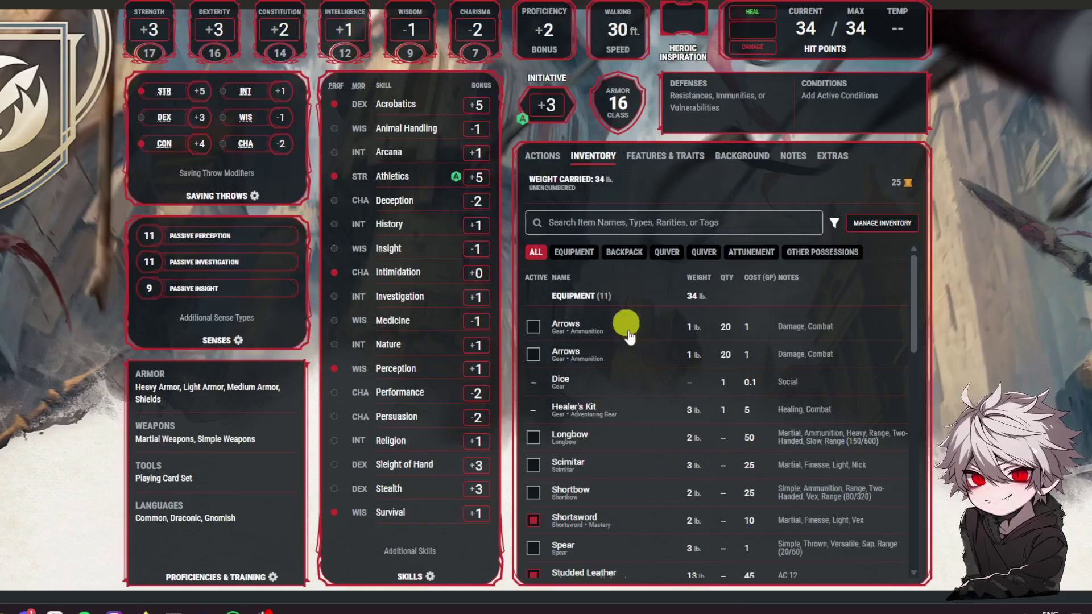
pyautogui.scroll(-3, 640, 375)
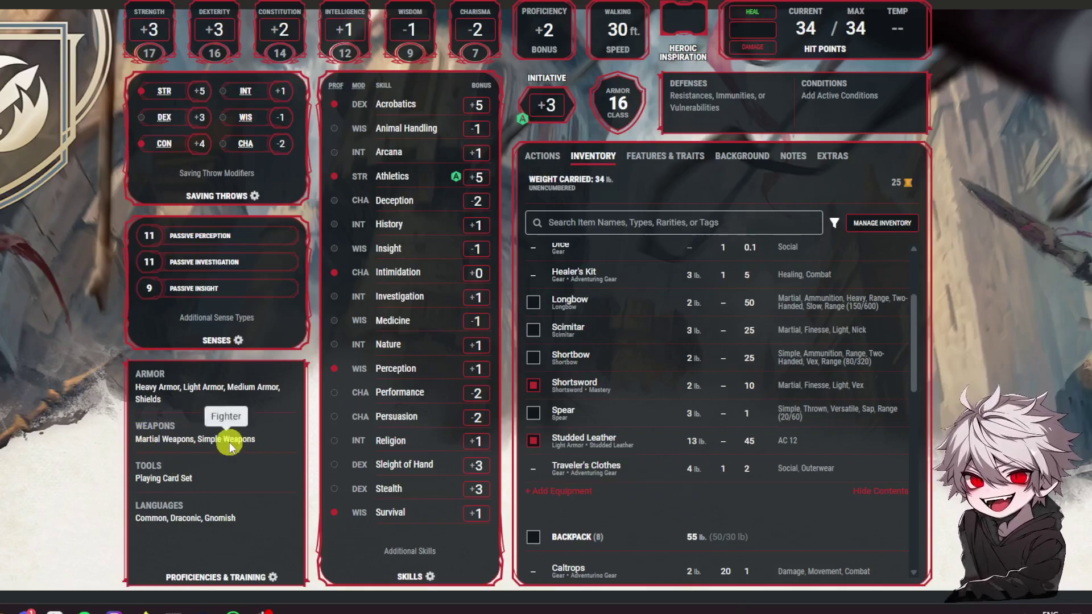
pyautogui.click(529, 441)
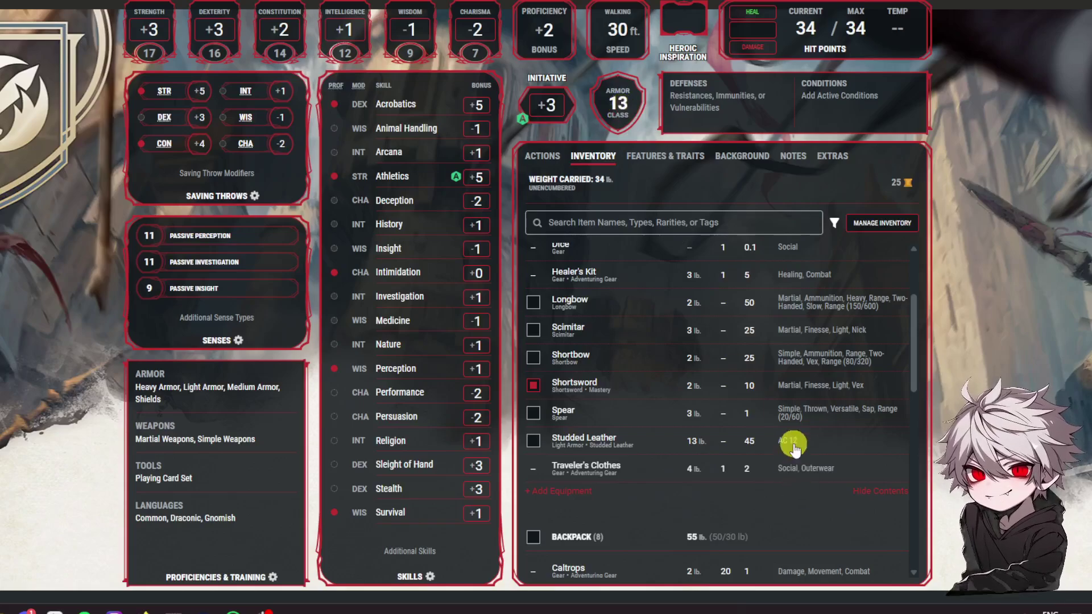
pyautogui.click(546, 442)
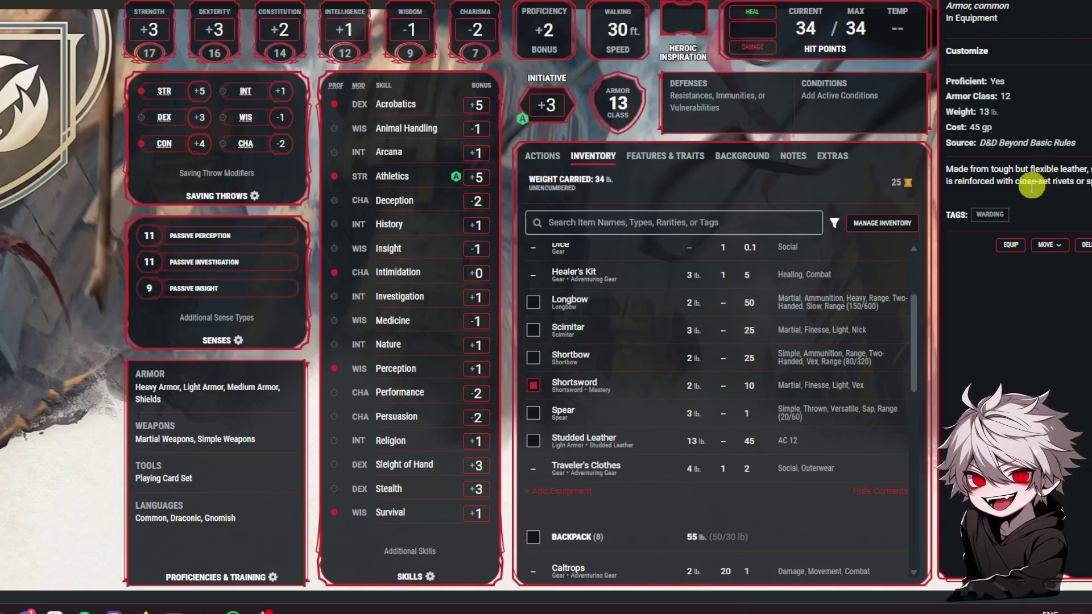
pyautogui.click(534, 443)
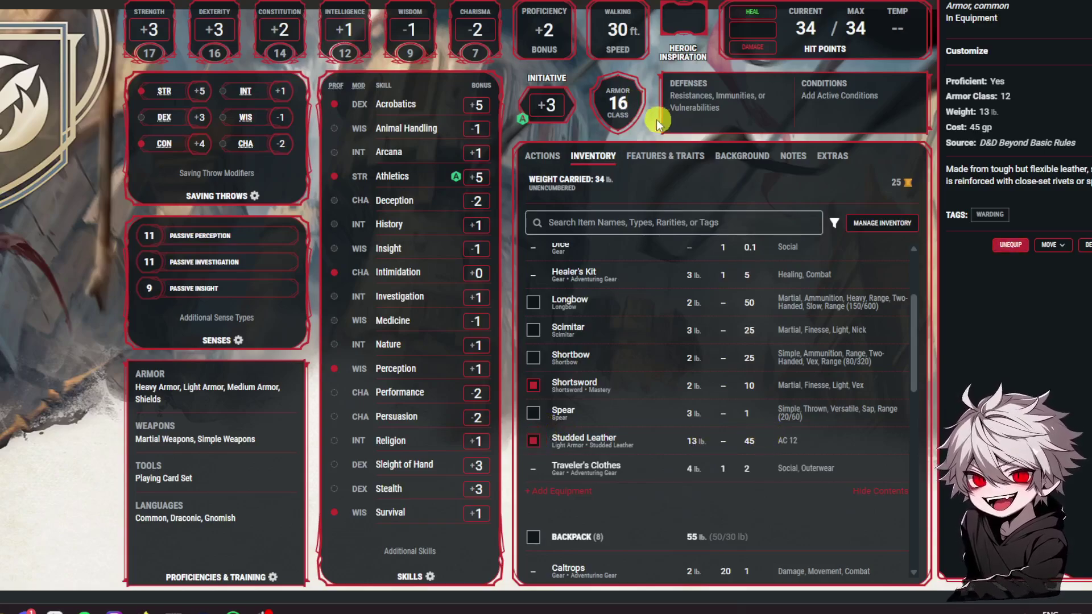
pyautogui.click(52, 293)
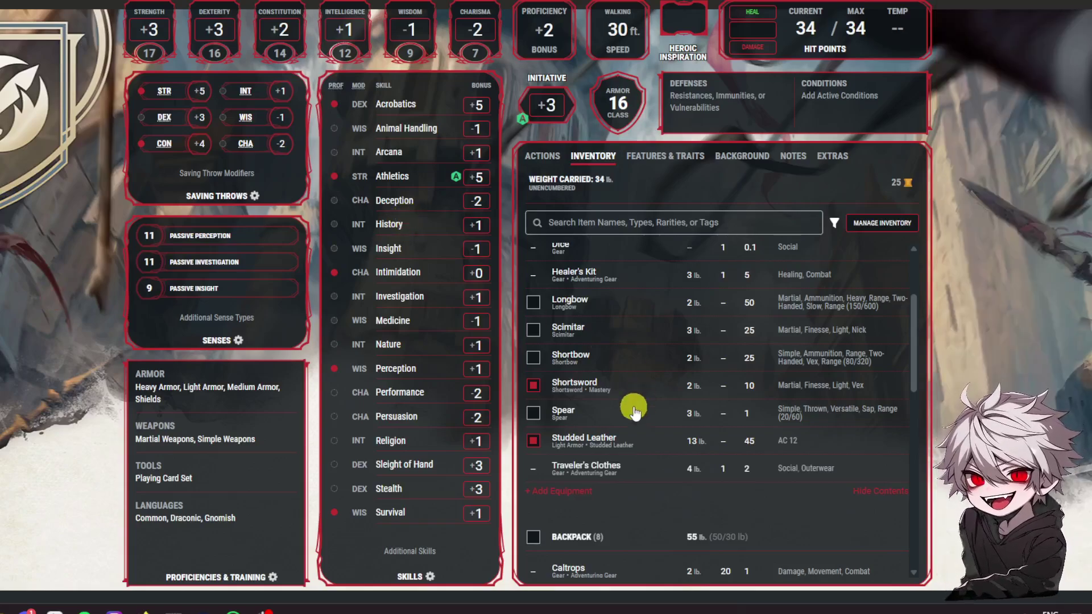
# Look over the carried gear alongside the character's ability scores, skills, proficiencies and languages
pyautogui.scroll(-2, 620, 409)
pyautogui.scroll(2, 313, 244)
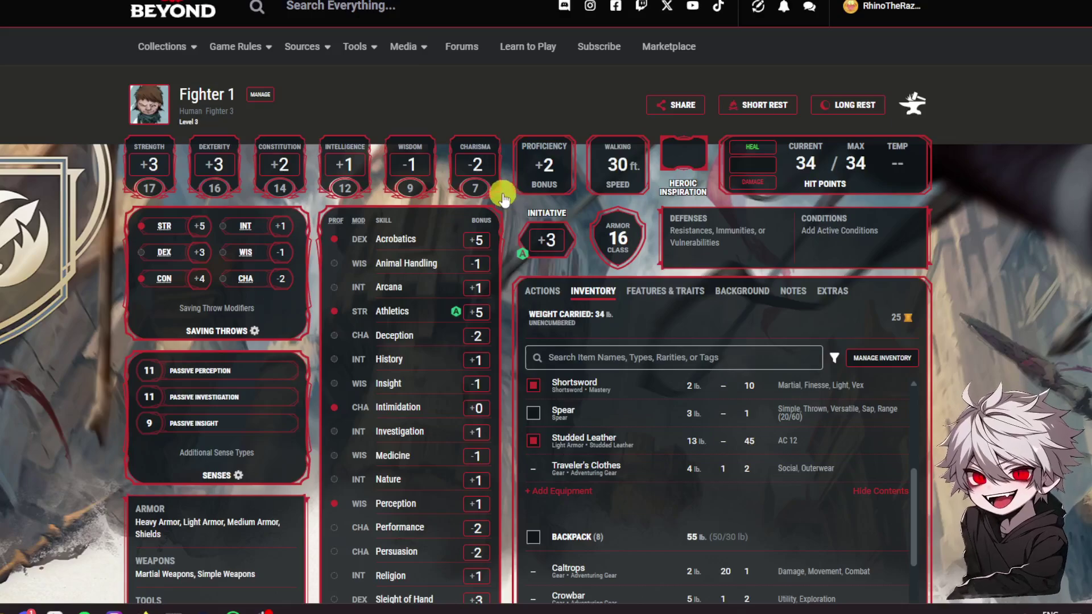
pyautogui.scroll(-2, 506, 282)
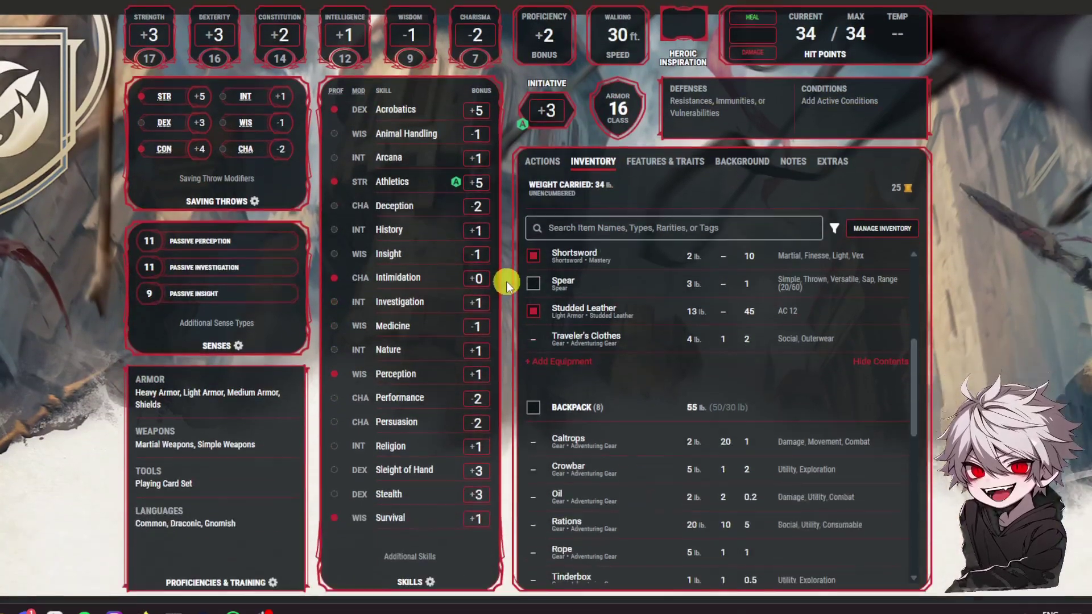
pyautogui.scroll(1, 506, 278)
pyautogui.scroll(-1, 488, 148)
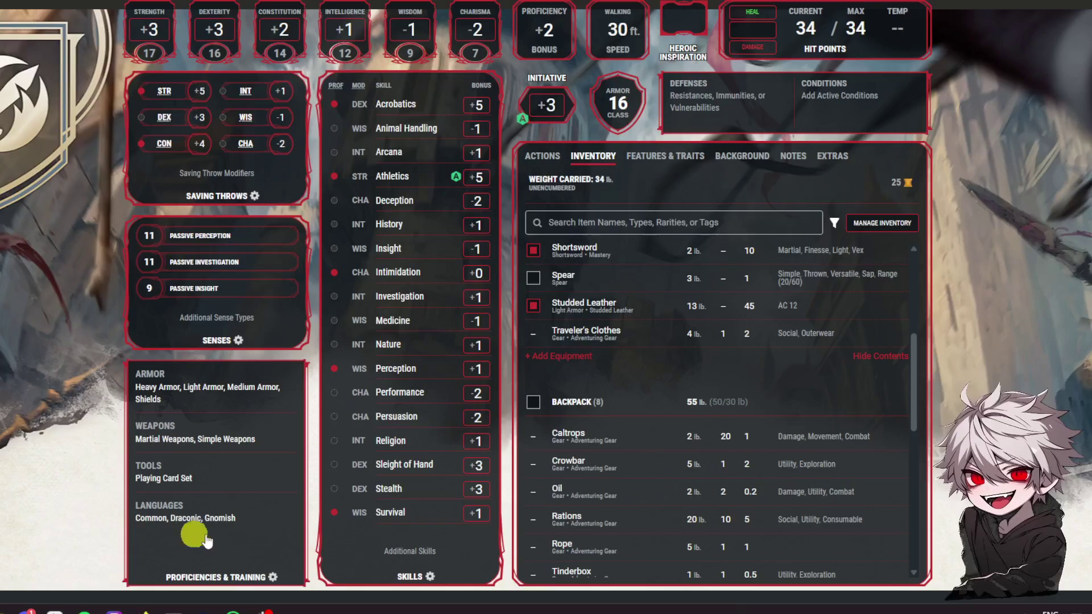
# Roll the Shortsword's to-hit attack from the character's actions
pyautogui.scroll(2, 597, 247)
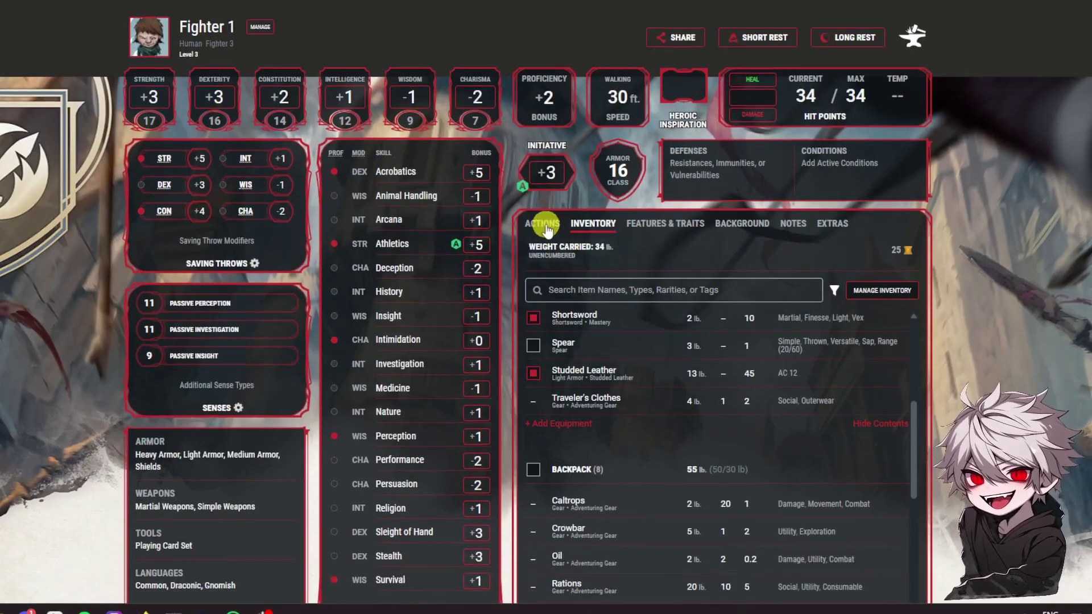
pyautogui.click(543, 226)
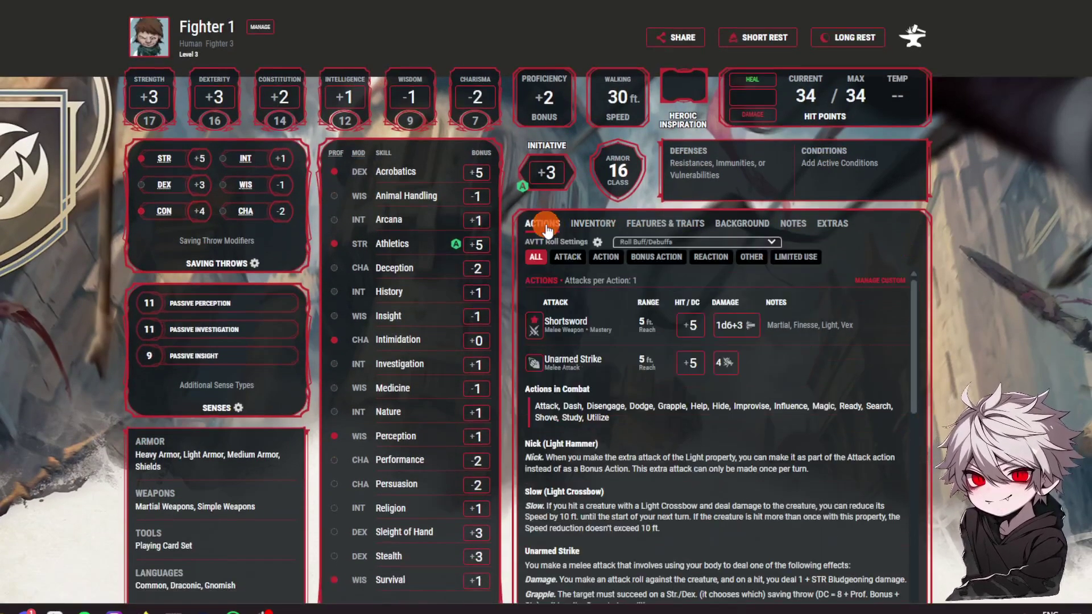
pyautogui.click(691, 327)
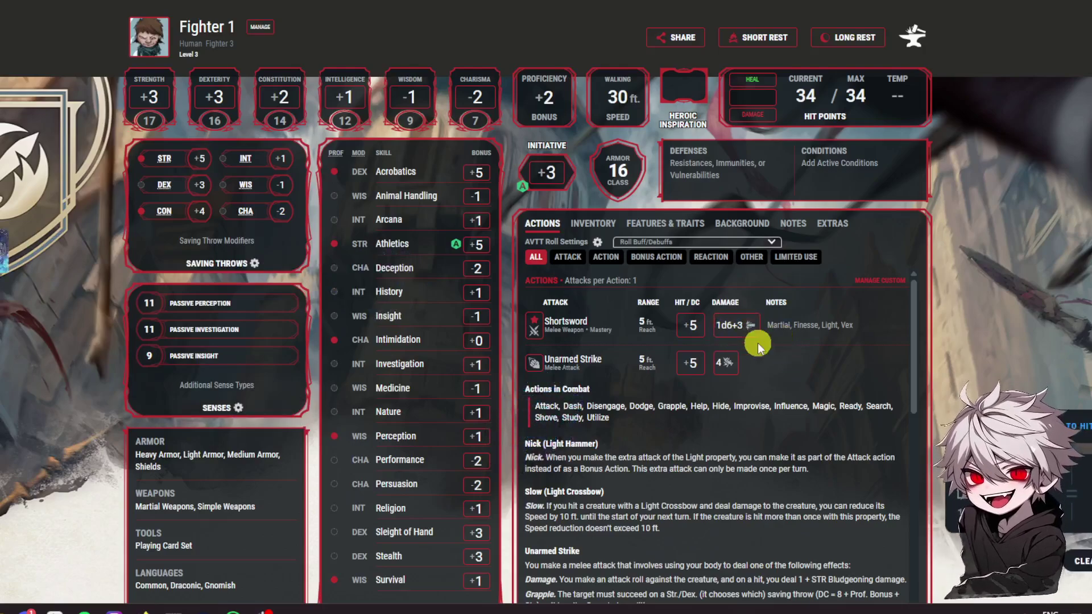
# Read through the full list of actions, bonus actions, reactions and other abilities, including weapon masteries and Second Wind
pyautogui.scroll(-1, 718, 376)
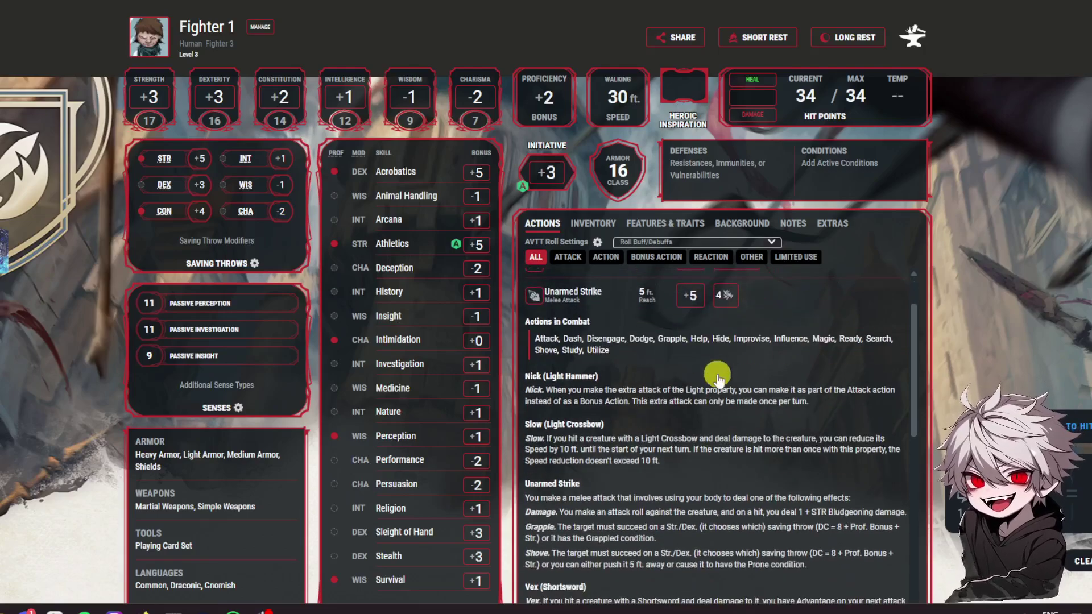
pyautogui.scroll(-1, 647, 466)
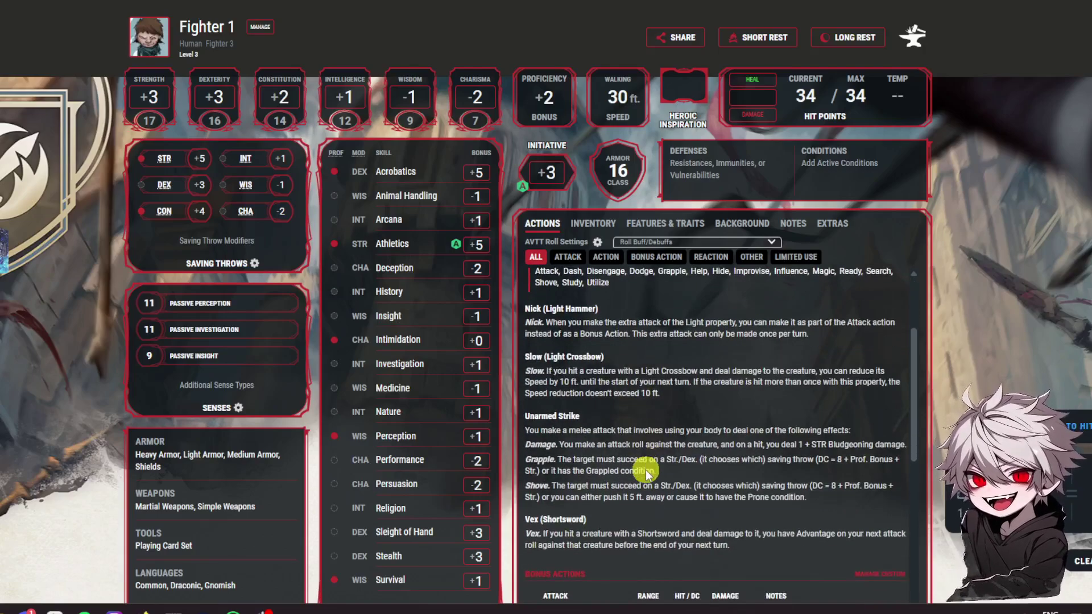
pyautogui.scroll(-3, 647, 473)
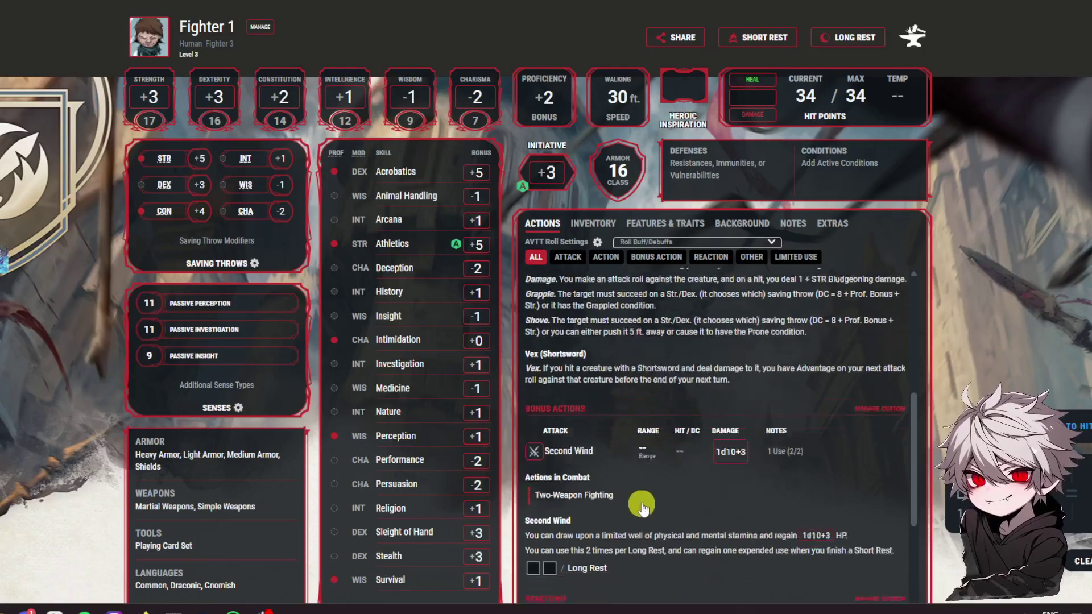
pyautogui.scroll(-2, 642, 508)
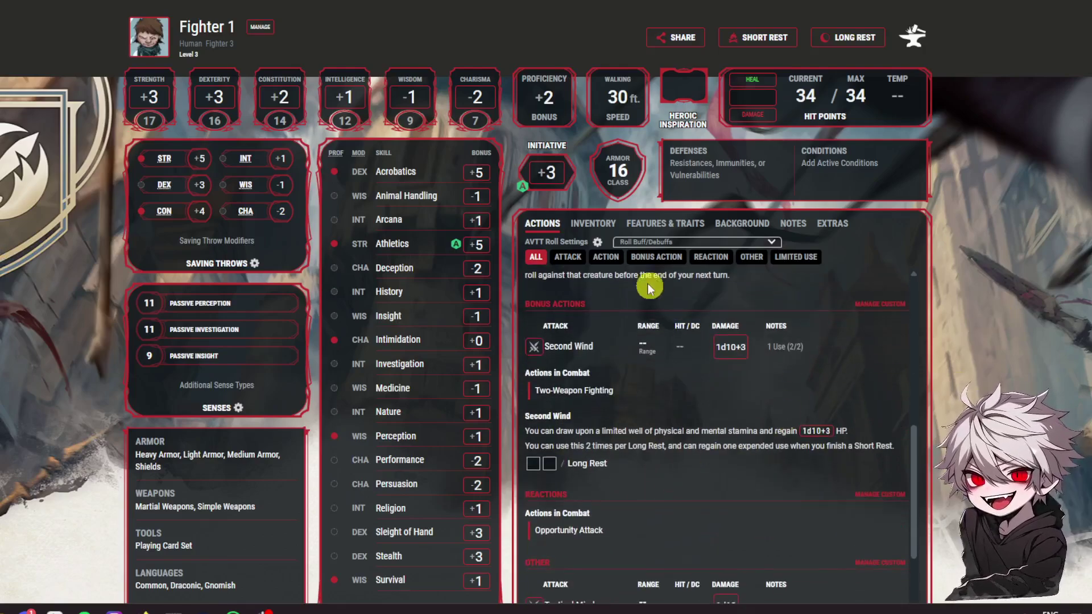
pyautogui.scroll(-3, 639, 324)
pyautogui.scroll(6, 657, 394)
pyautogui.scroll(-1, 820, 402)
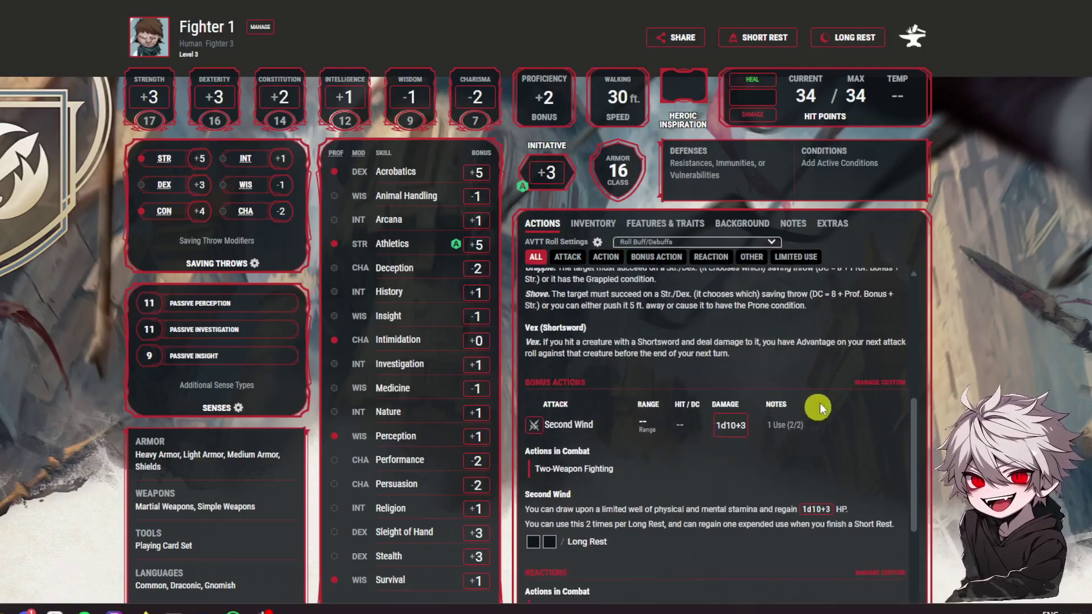
pyautogui.scroll(-1, 927, 397)
pyautogui.scroll(6, 654, 251)
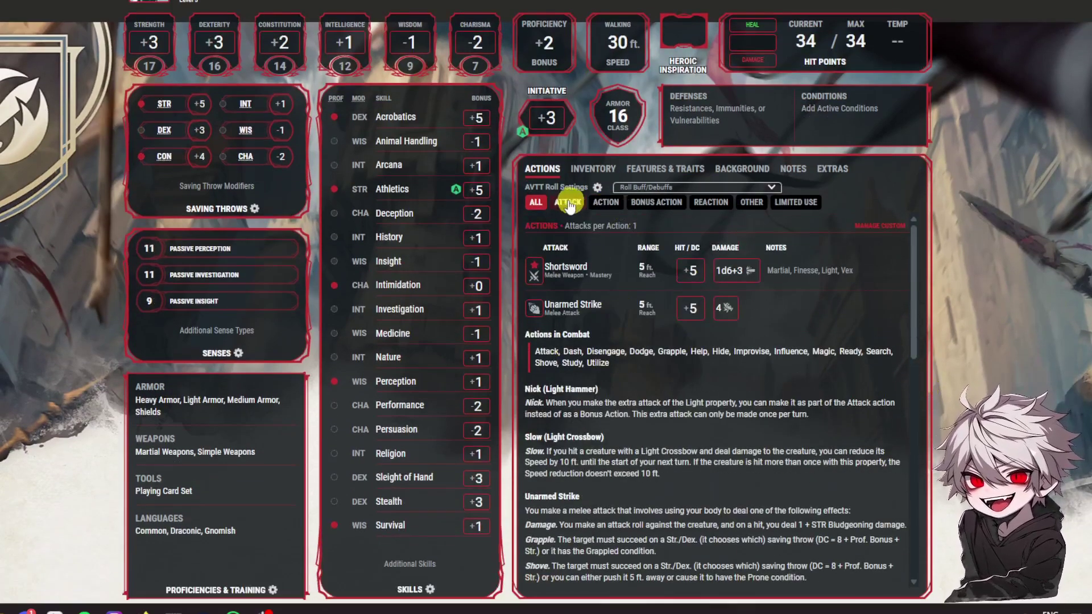
# Review the character's actions filtered in turn by attack, action, bonus action, reaction, other and limited use
pyautogui.click(571, 203)
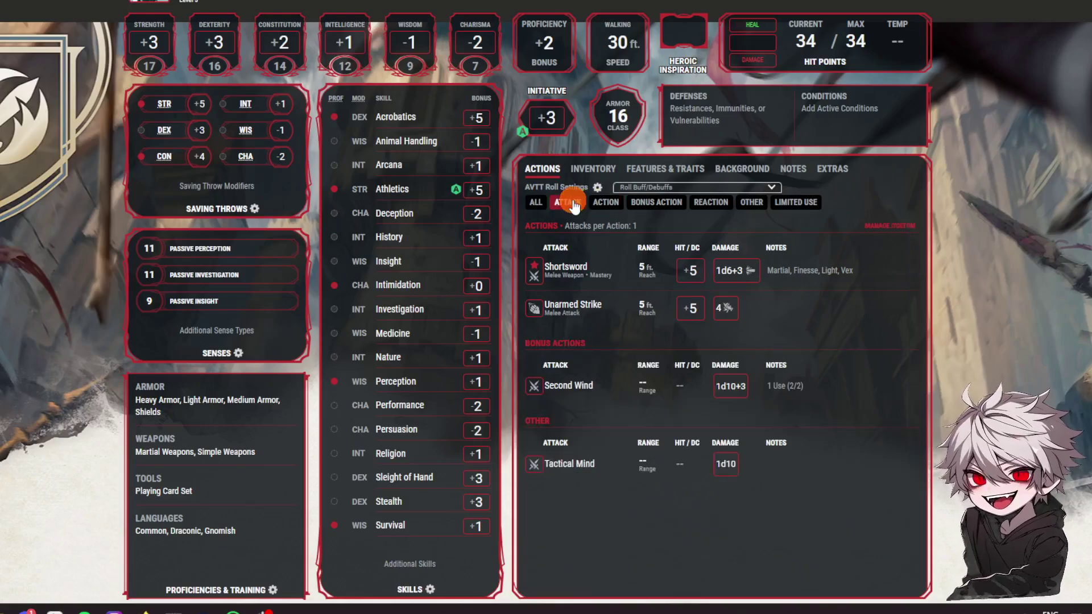
pyautogui.click(605, 203)
pyautogui.scroll(-1, 652, 398)
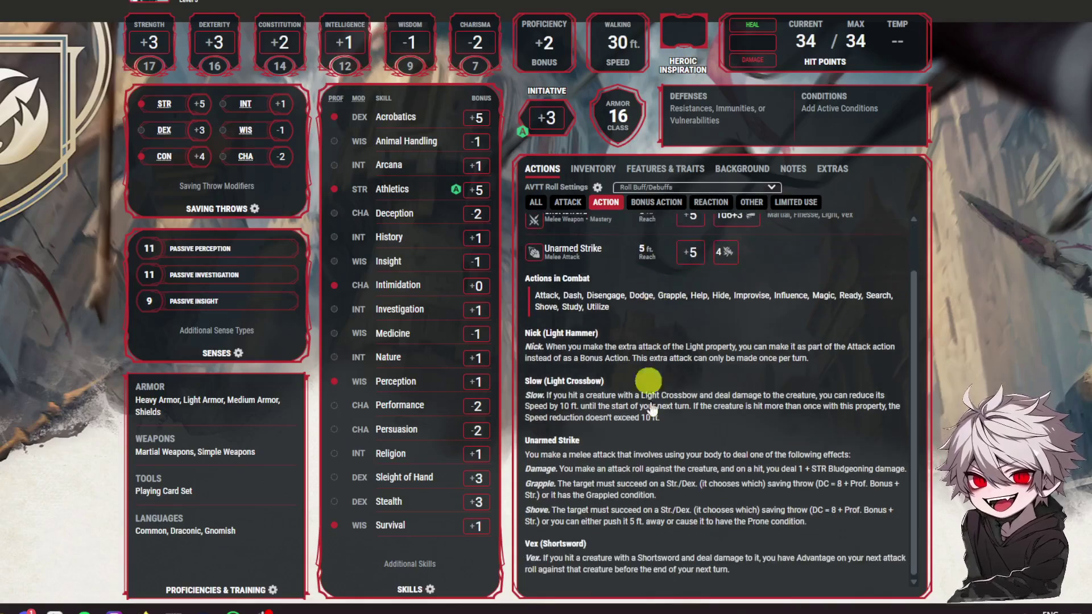
pyautogui.click(659, 203)
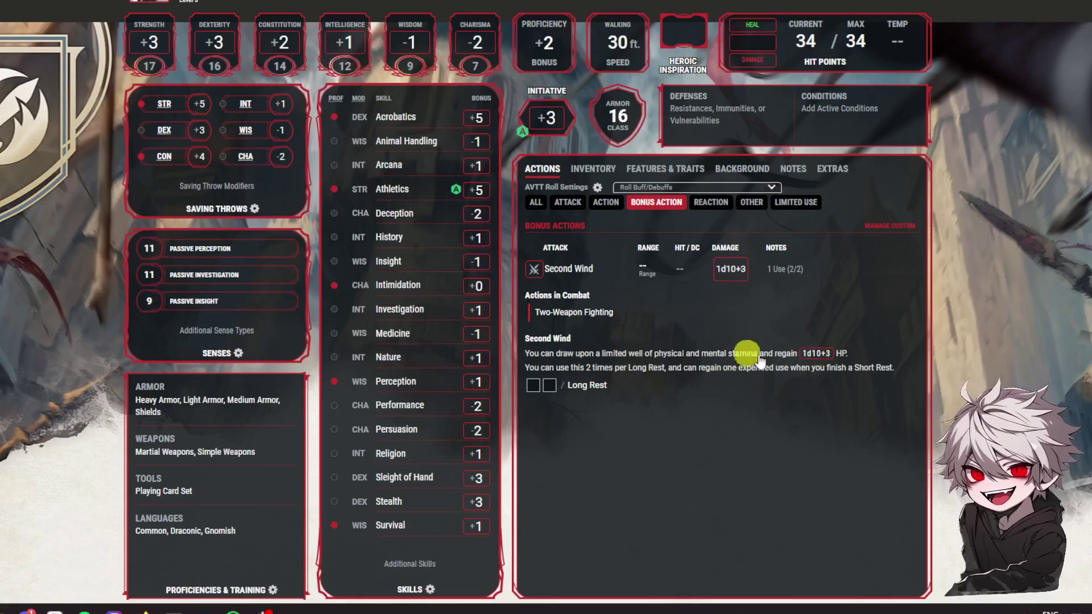
pyautogui.click(711, 203)
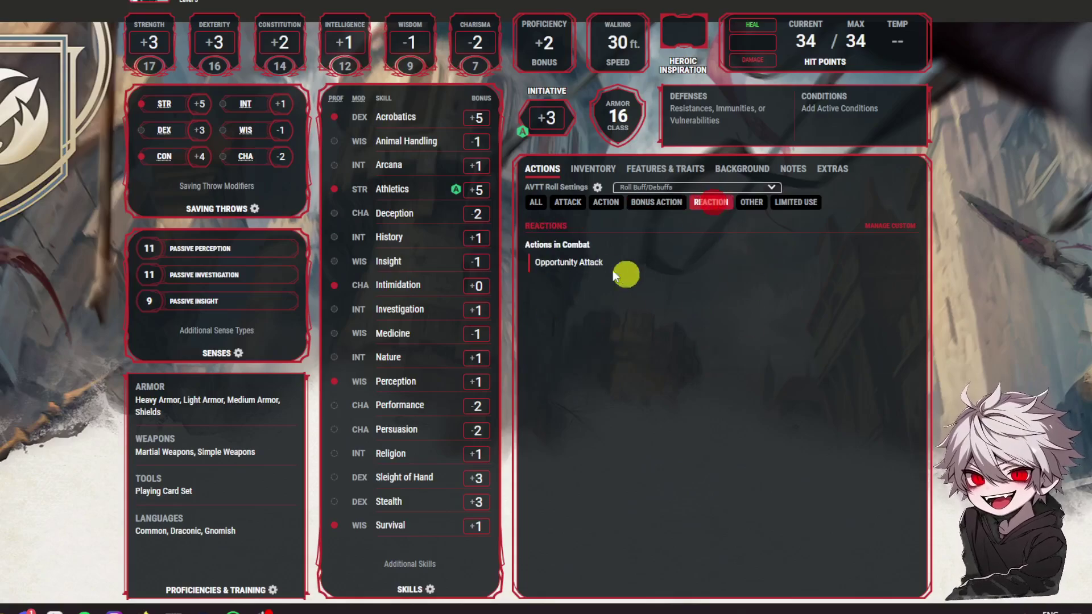
pyautogui.click(754, 203)
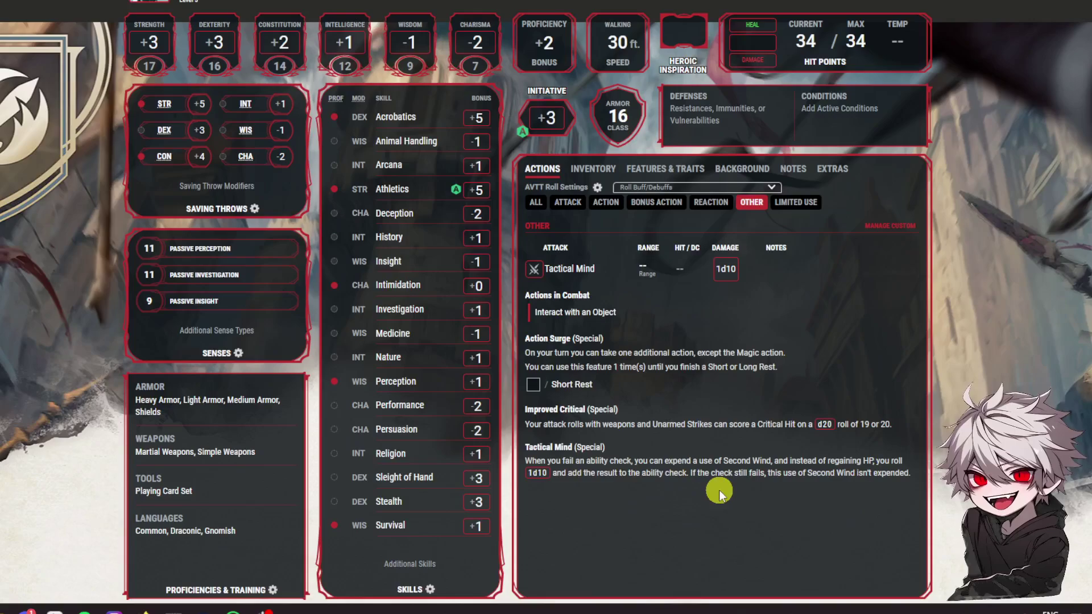
pyautogui.click(796, 203)
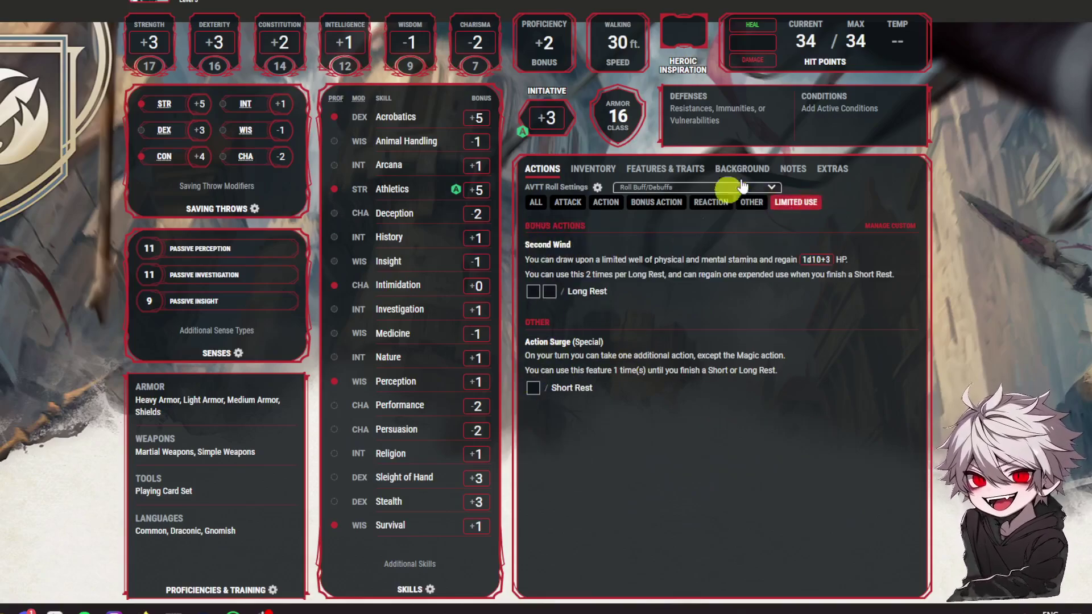
# Review the inventory by category: equipment, backpack, both quivers, attunement and other possessions
pyautogui.click(591, 172)
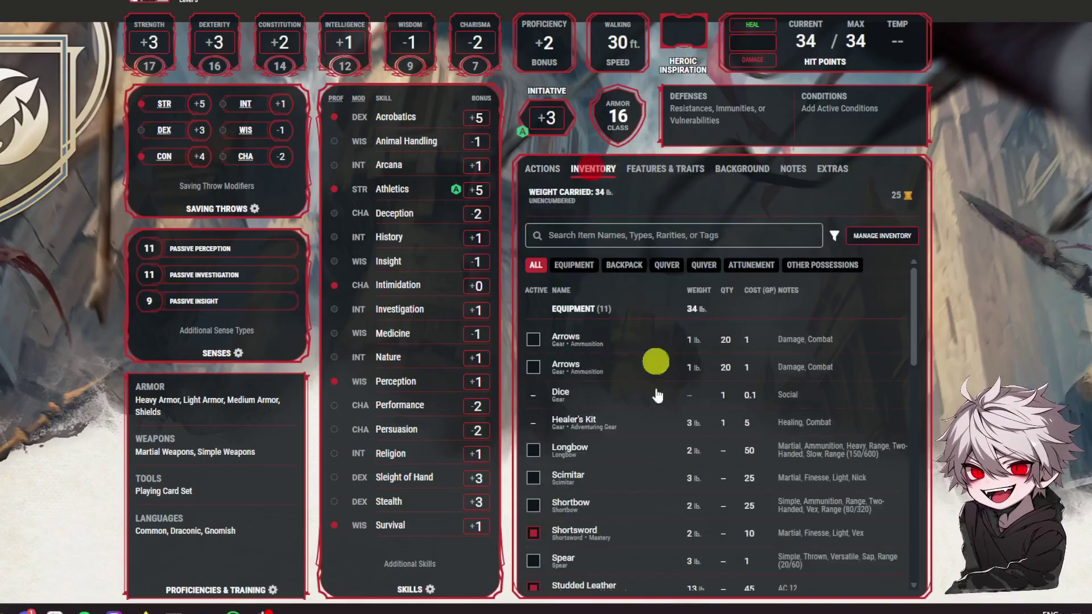
pyautogui.click(574, 265)
pyautogui.click(637, 266)
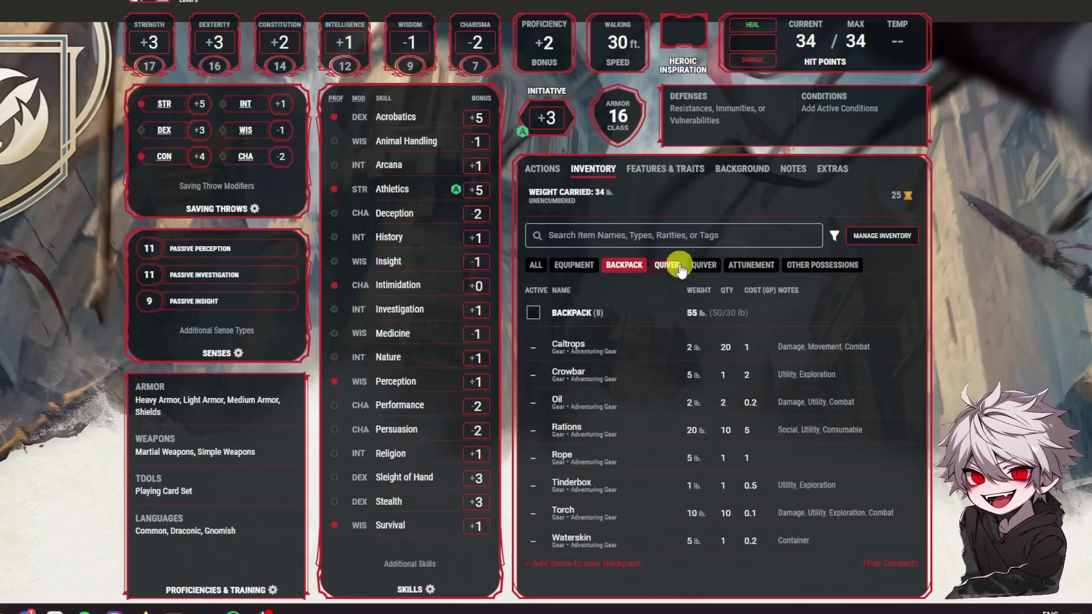
pyautogui.click(666, 265)
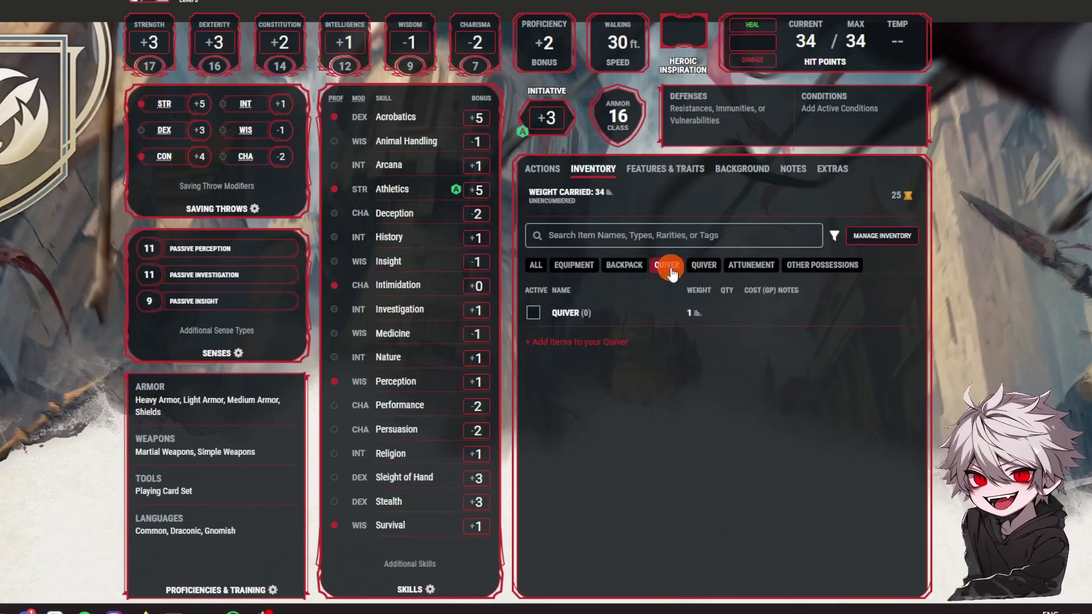
pyautogui.click(706, 267)
pyautogui.click(746, 267)
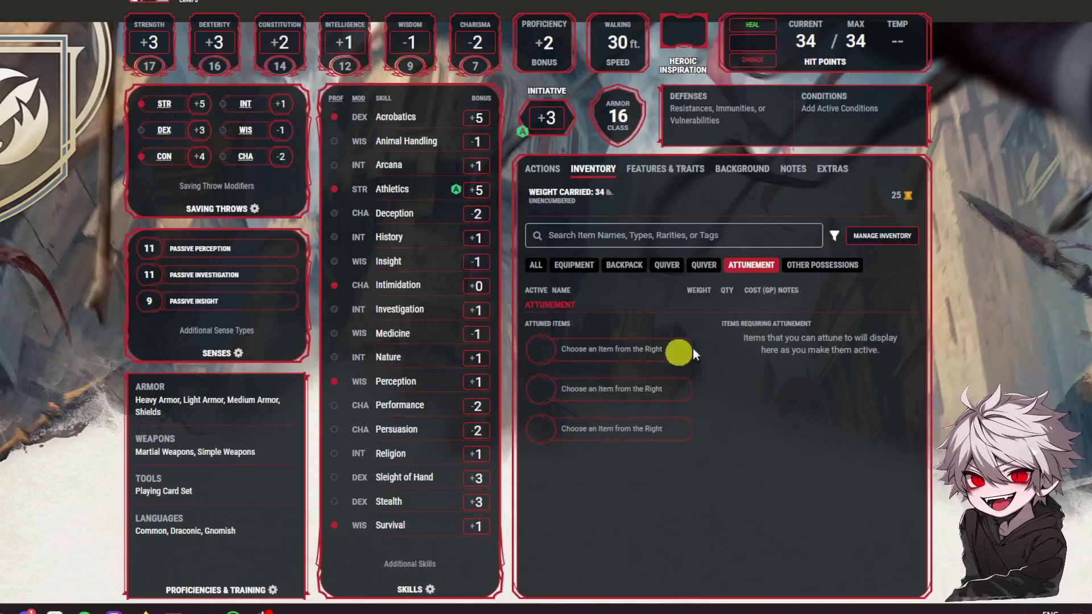
pyautogui.click(820, 263)
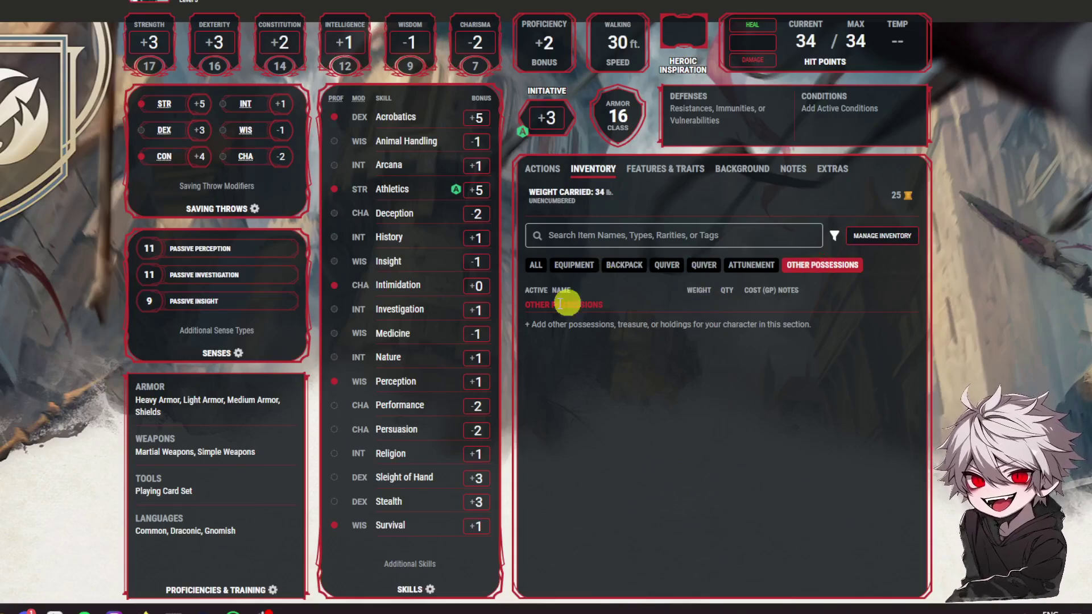
# Look through the character's features and traits, including the Fighter class features
pyautogui.click(657, 169)
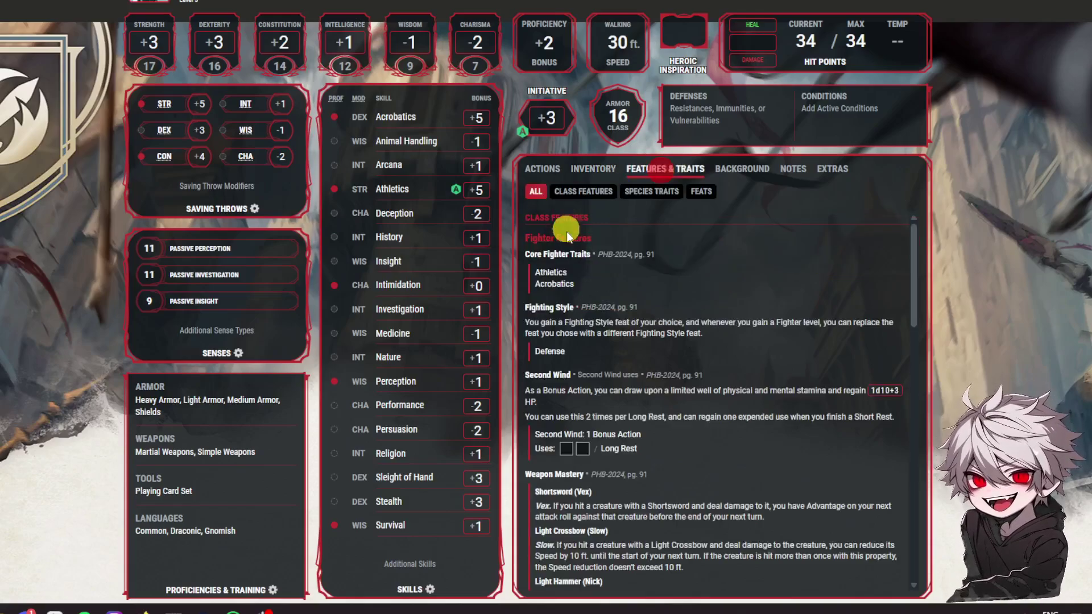
pyautogui.scroll(-3, 591, 406)
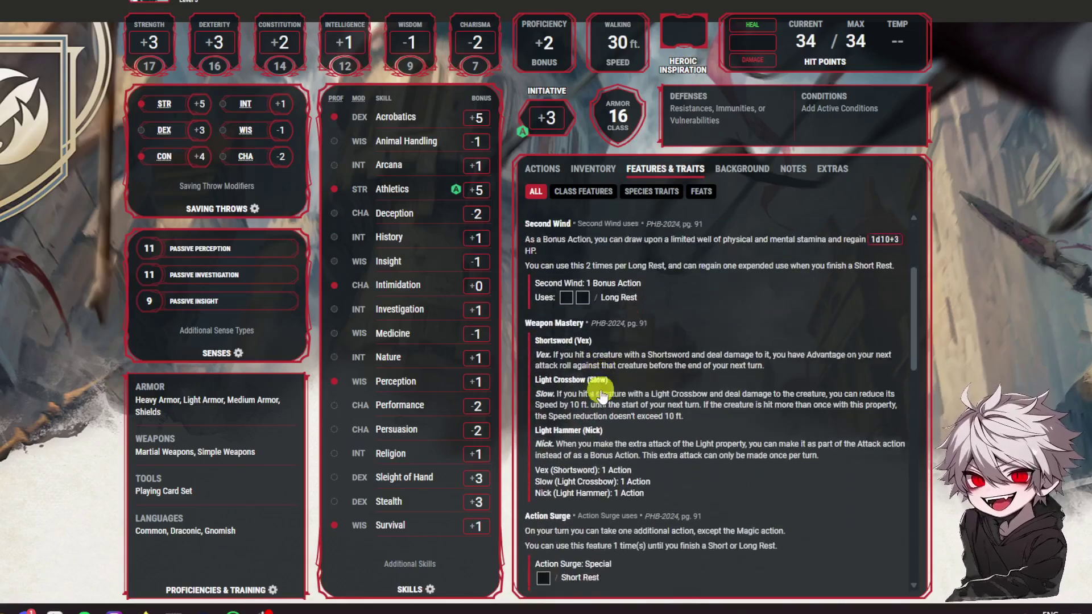
pyautogui.scroll(-7, 601, 394)
pyautogui.scroll(10, 617, 216)
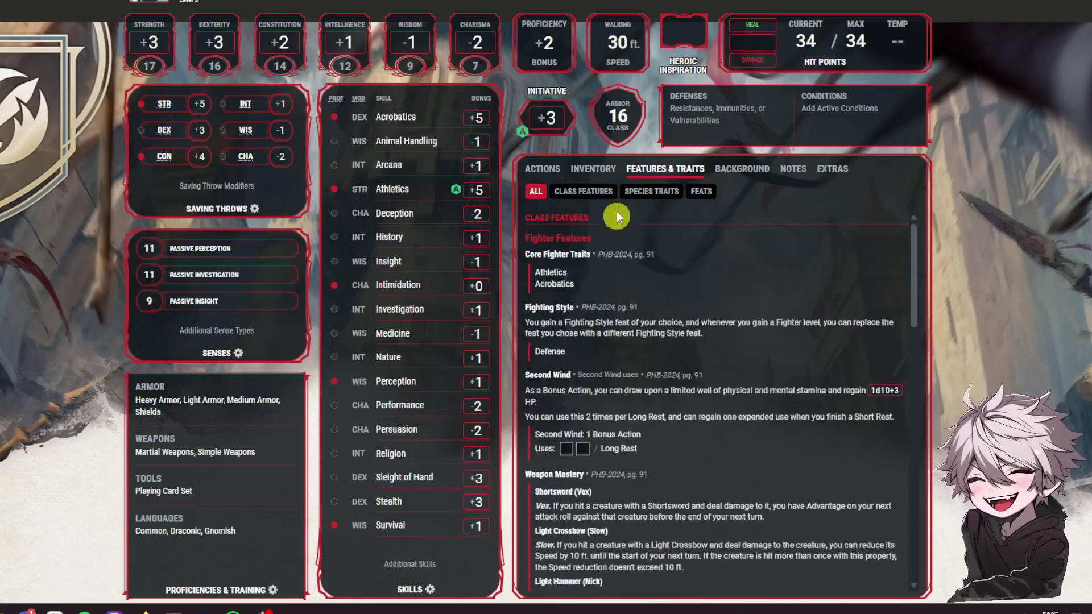
pyautogui.scroll(2, 616, 216)
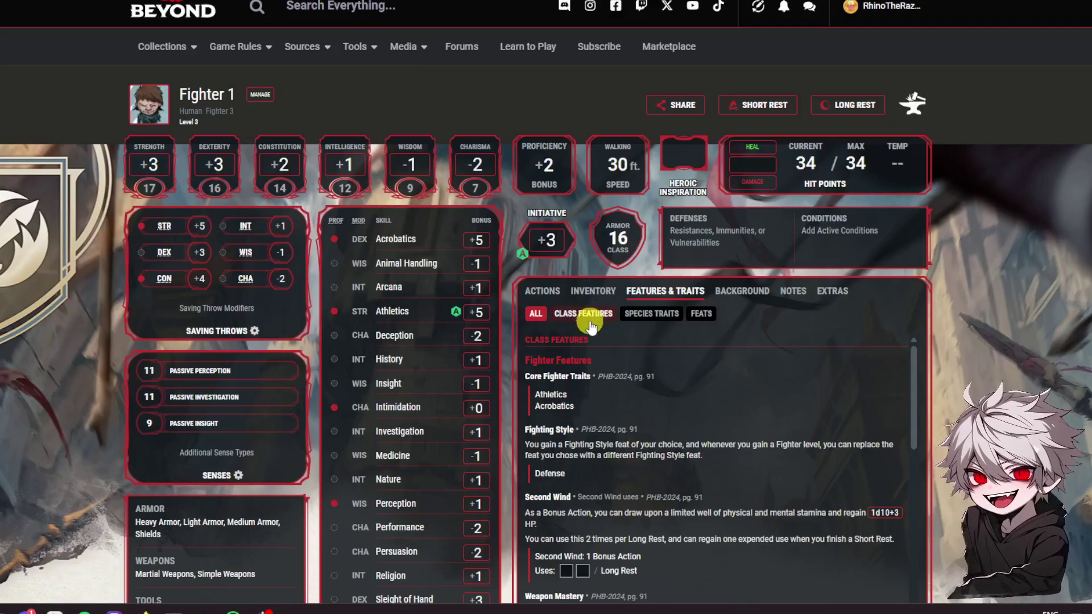
pyautogui.scroll(-2, 586, 319)
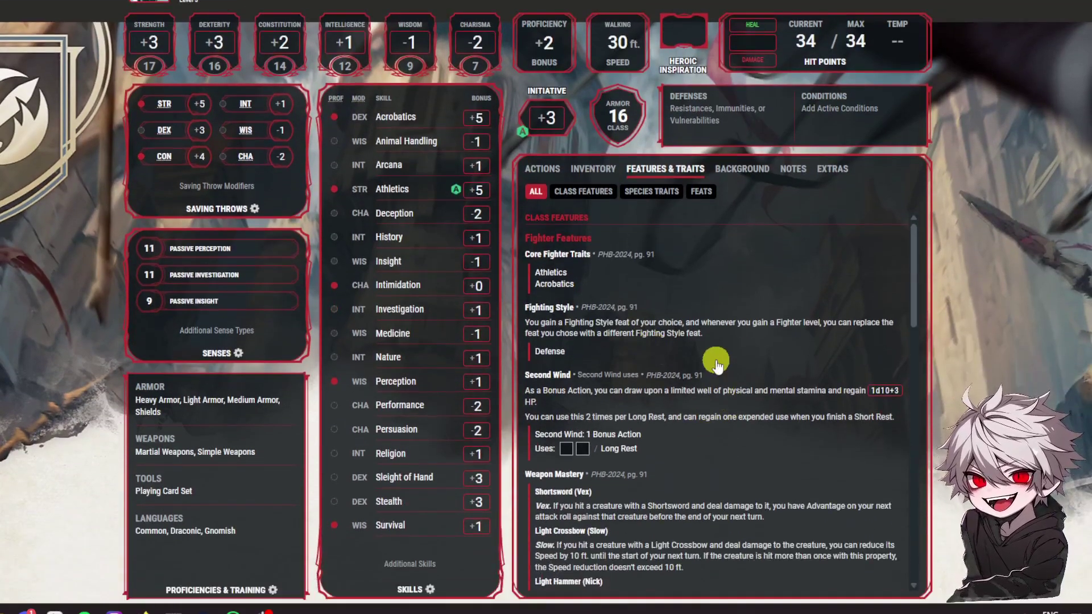
# Review the character's features filtered in turn by class features, species traits and feats
pyautogui.scroll(-1, 718, 365)
pyautogui.scroll(1, 729, 359)
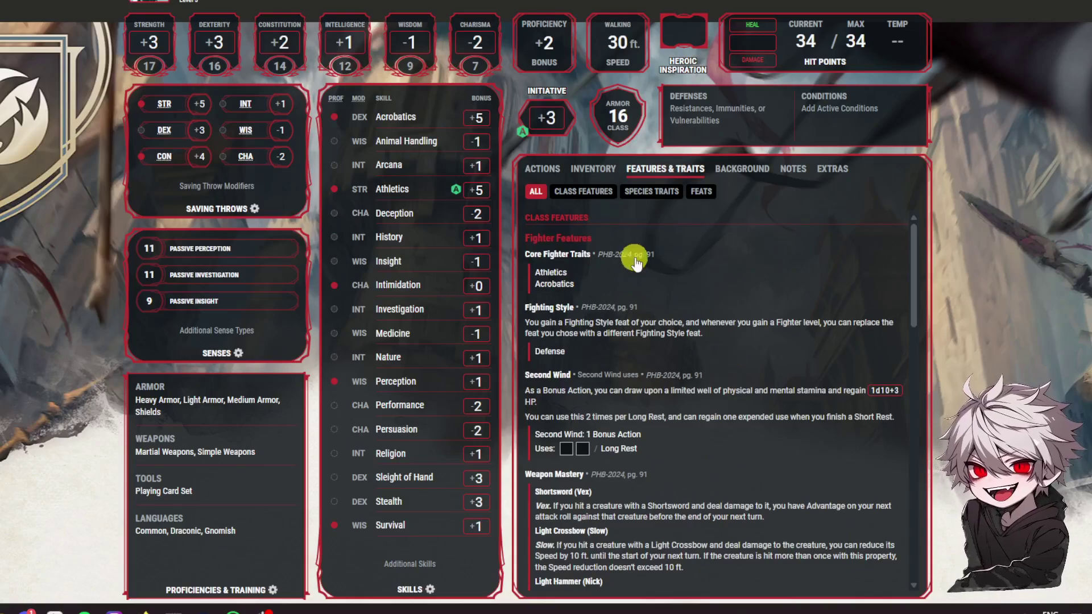
pyautogui.click(596, 196)
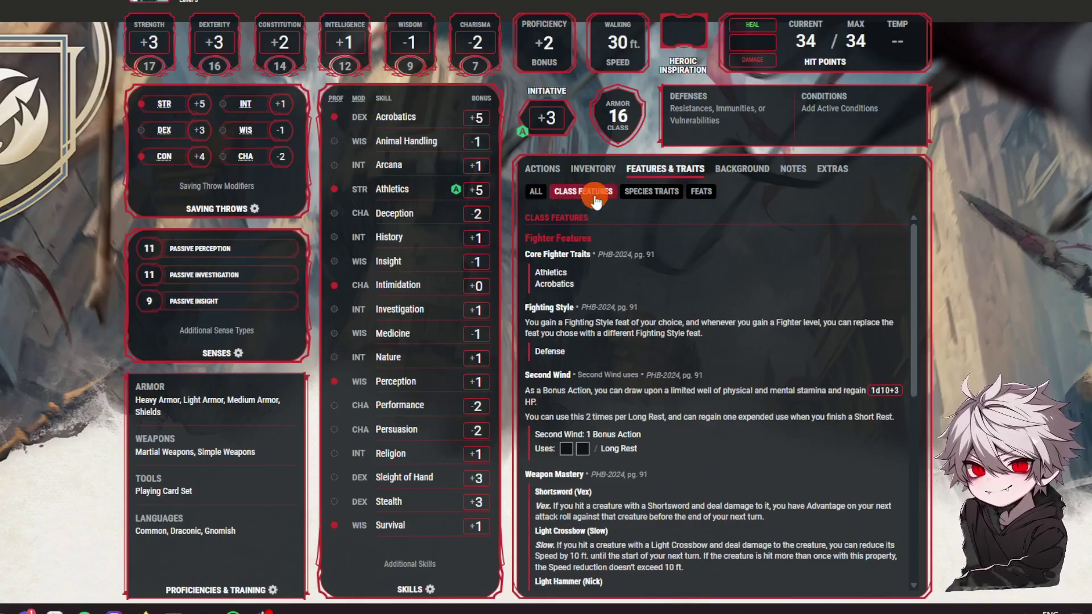
pyautogui.click(657, 193)
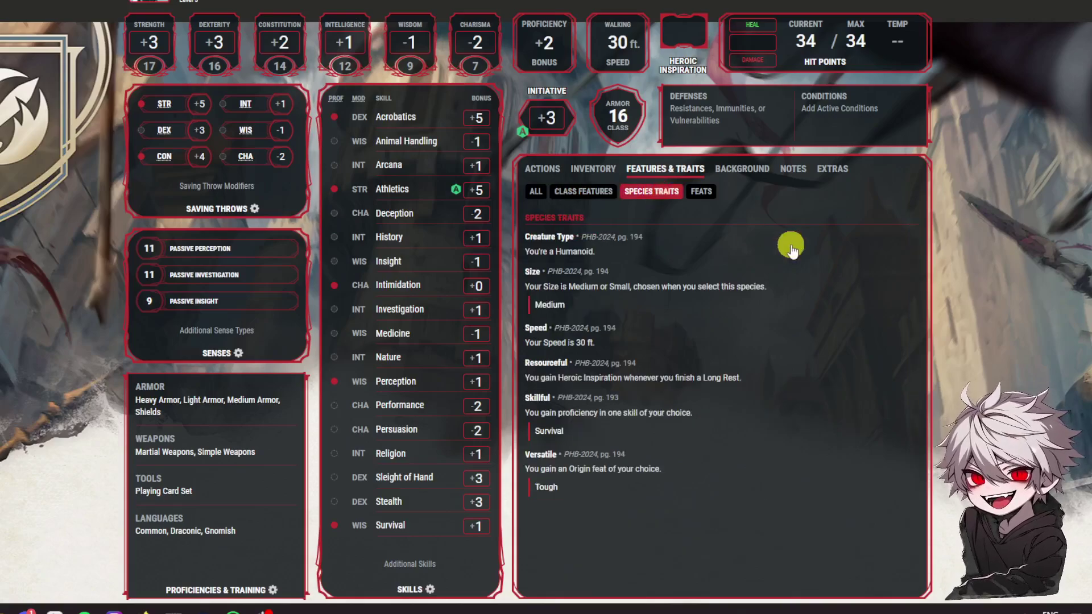
pyautogui.click(700, 193)
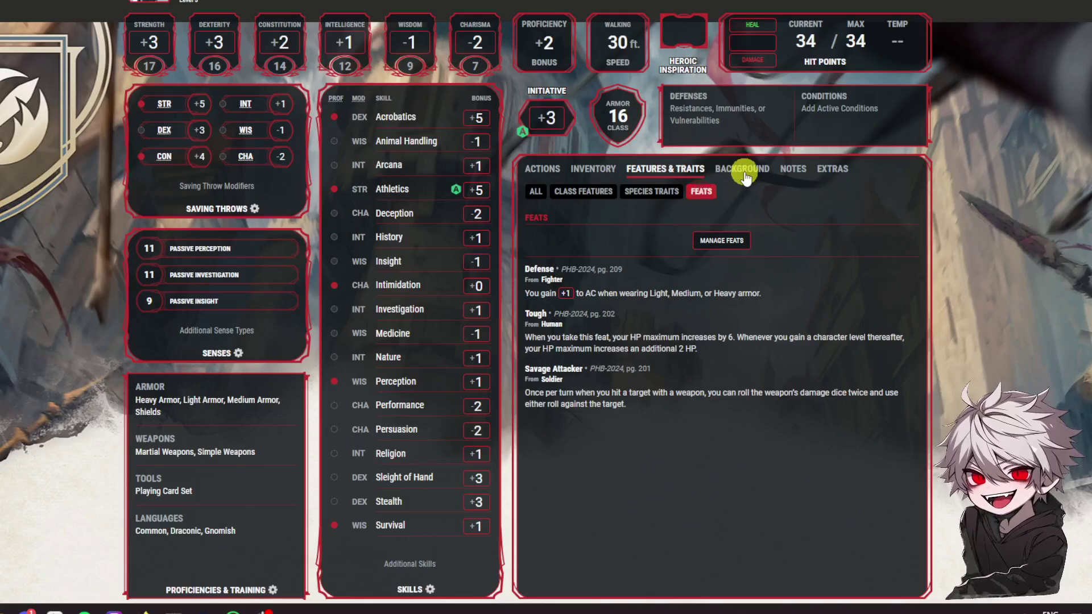
# Look over the character's background details and the notes section for organizations, allies, enemies and backstory
pyautogui.click(743, 170)
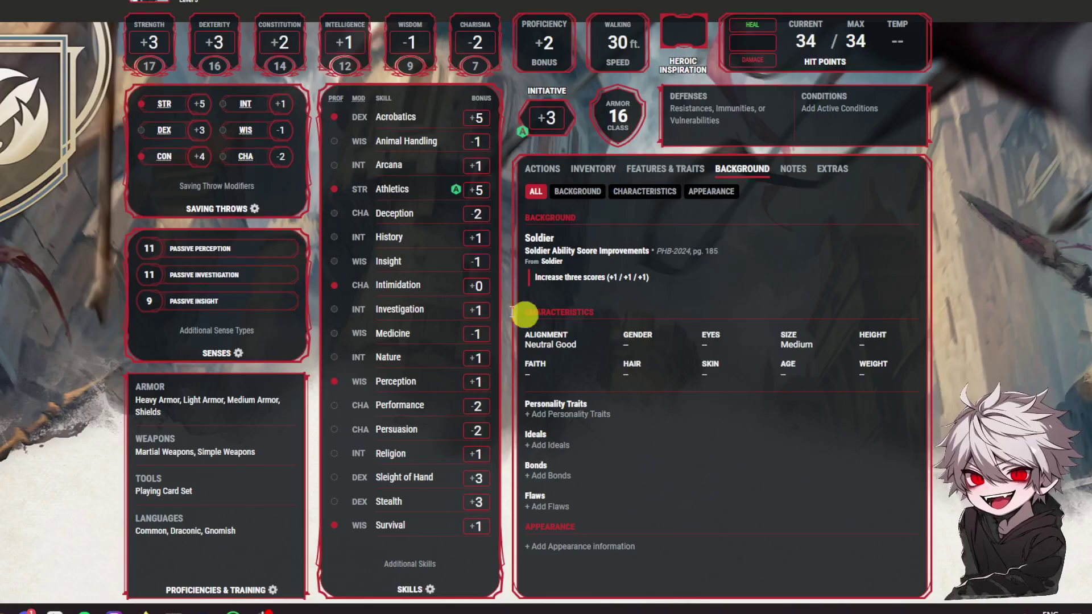
pyautogui.click(793, 168)
pyautogui.scroll(2, 714, 312)
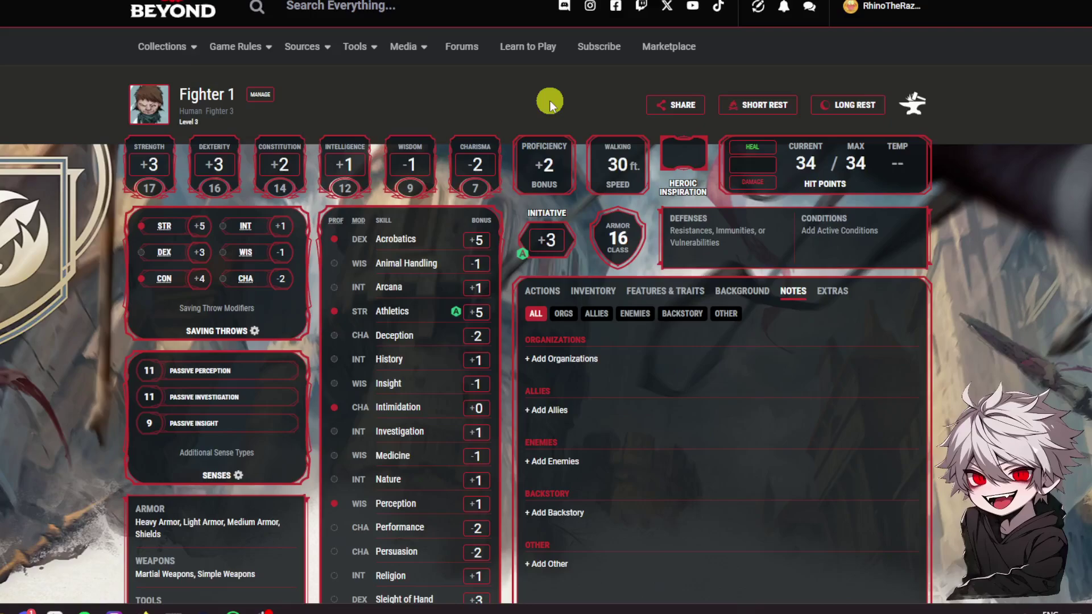